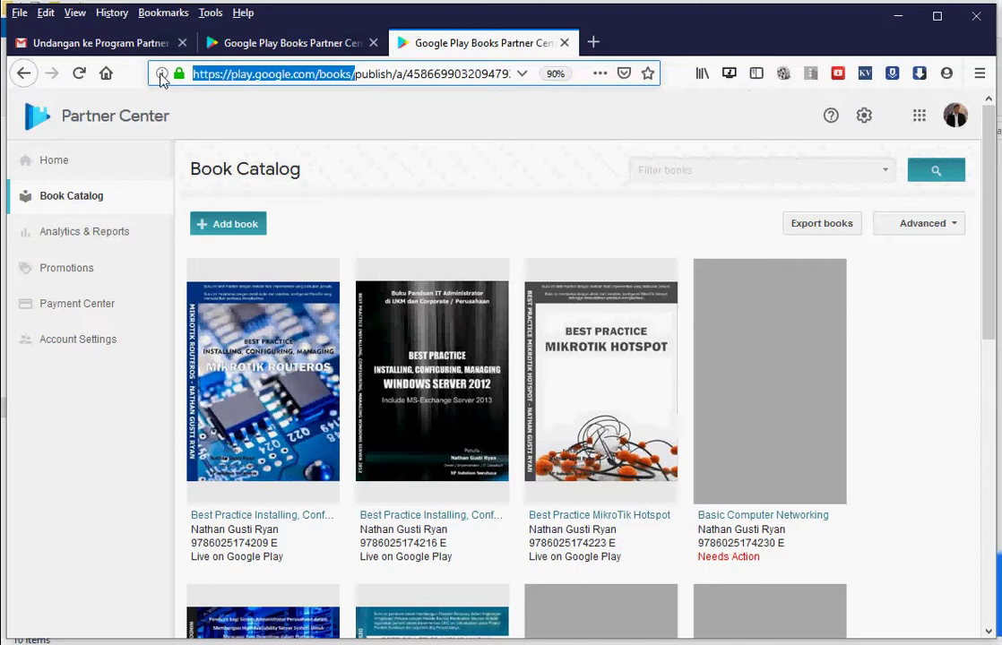
pyautogui.rightClick(260, 77)
pyautogui.click(321, 129)
pyautogui.click(592, 42)
pyautogui.rightClick(268, 76)
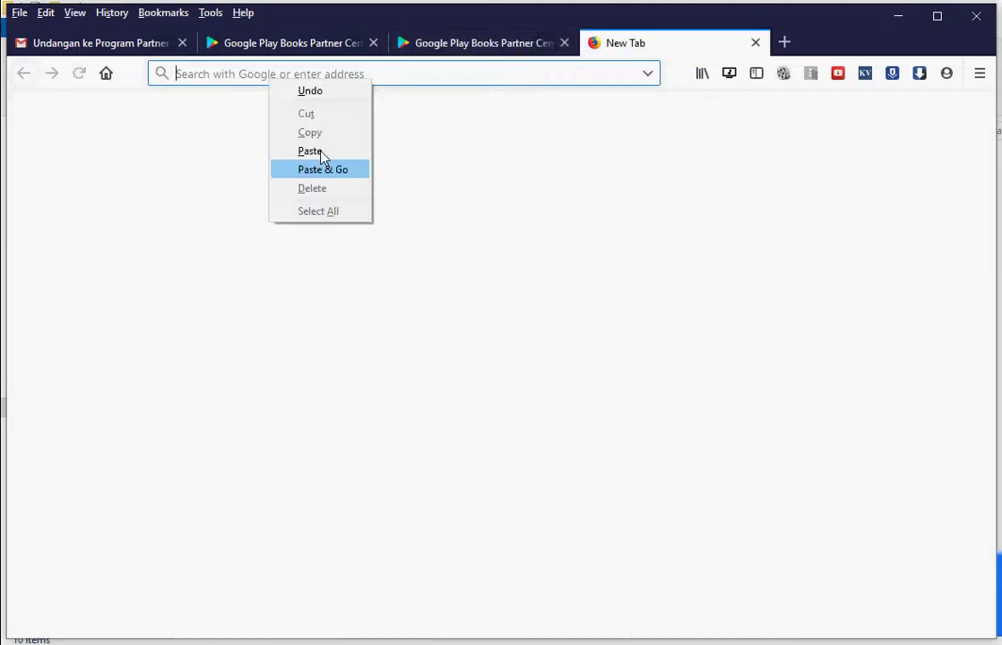
pyautogui.click(323, 168)
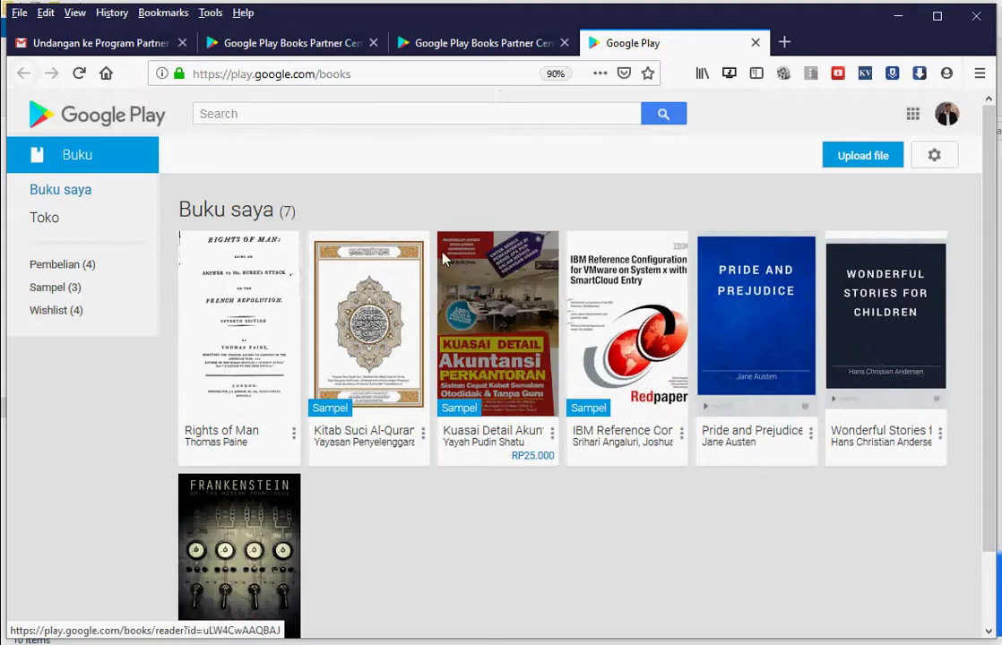
pyautogui.click(464, 39)
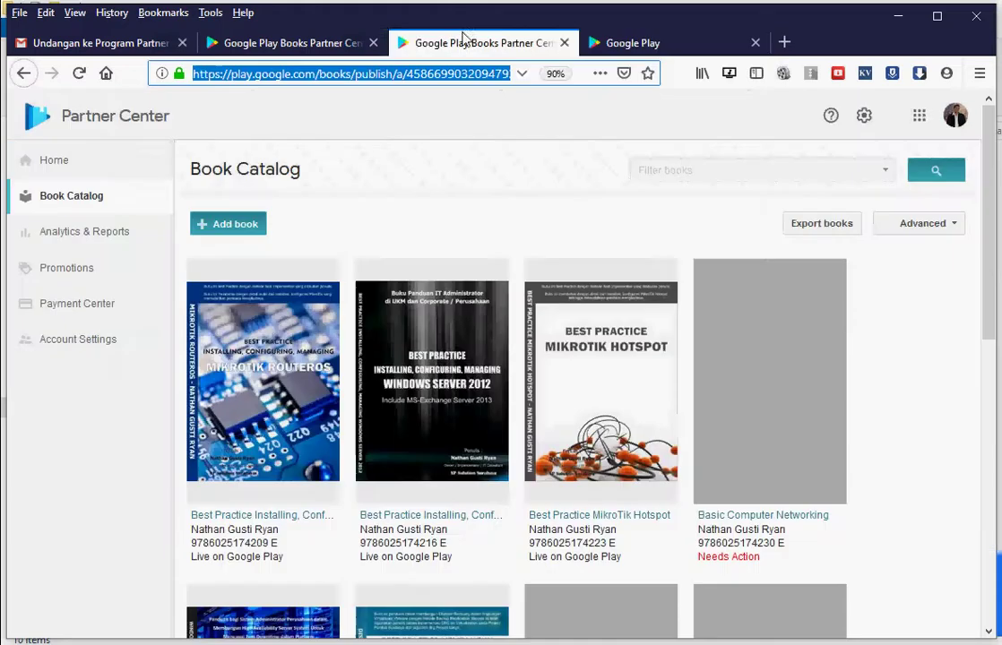
# Step: View Partner Home, check the 'Undangan ke Program Partner' Gmail email, then return to Partner Home
pyautogui.click(283, 43)
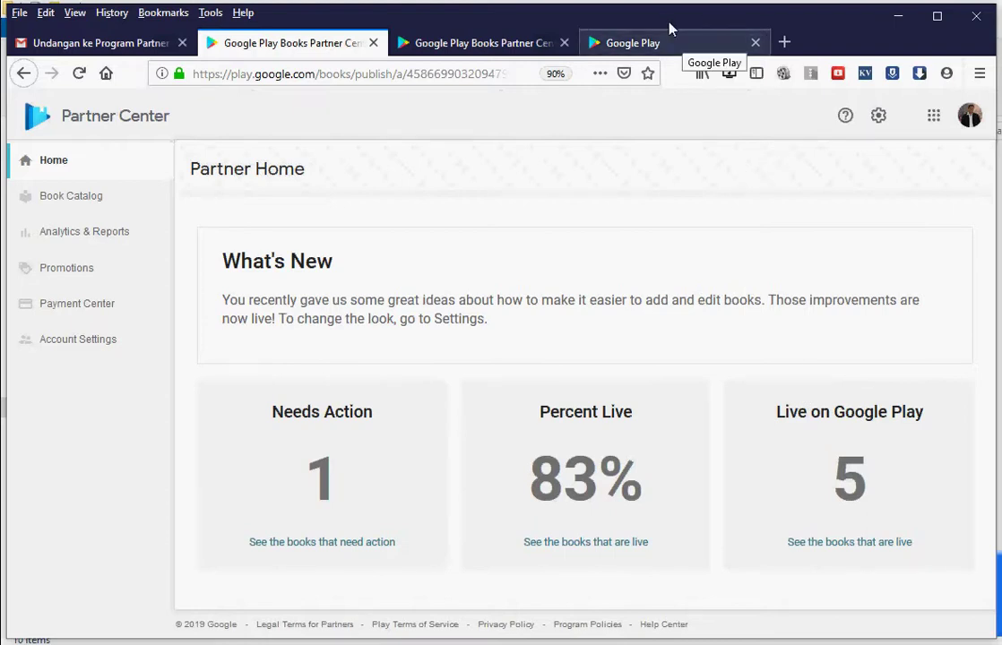
pyautogui.click(76, 39)
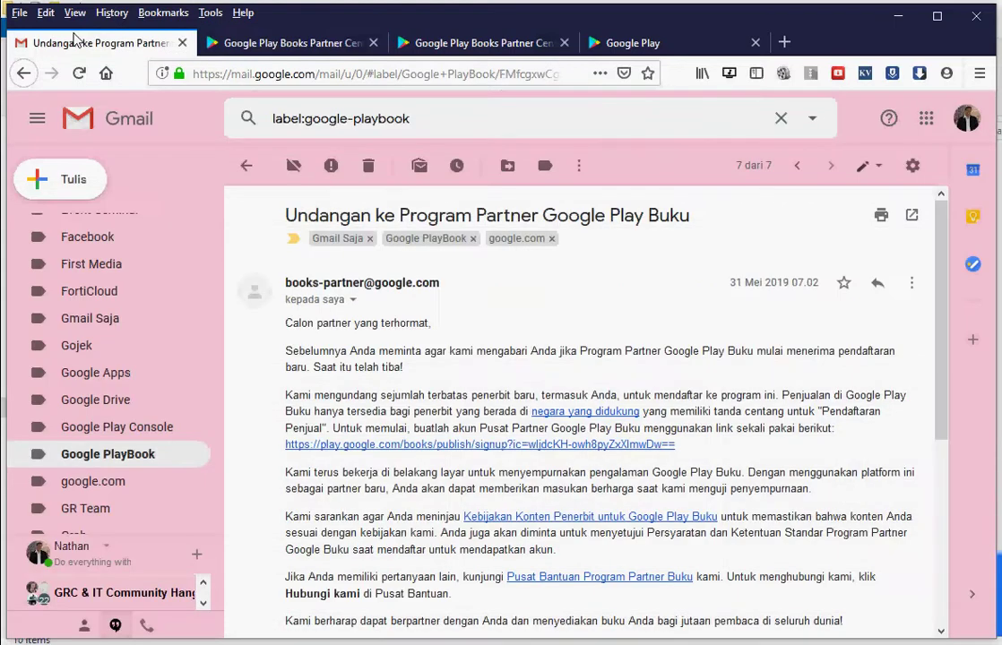
pyautogui.click(262, 37)
# Step: In a new tab, load the thinkxfree blog's 'buku' search results page
pyautogui.click(784, 42)
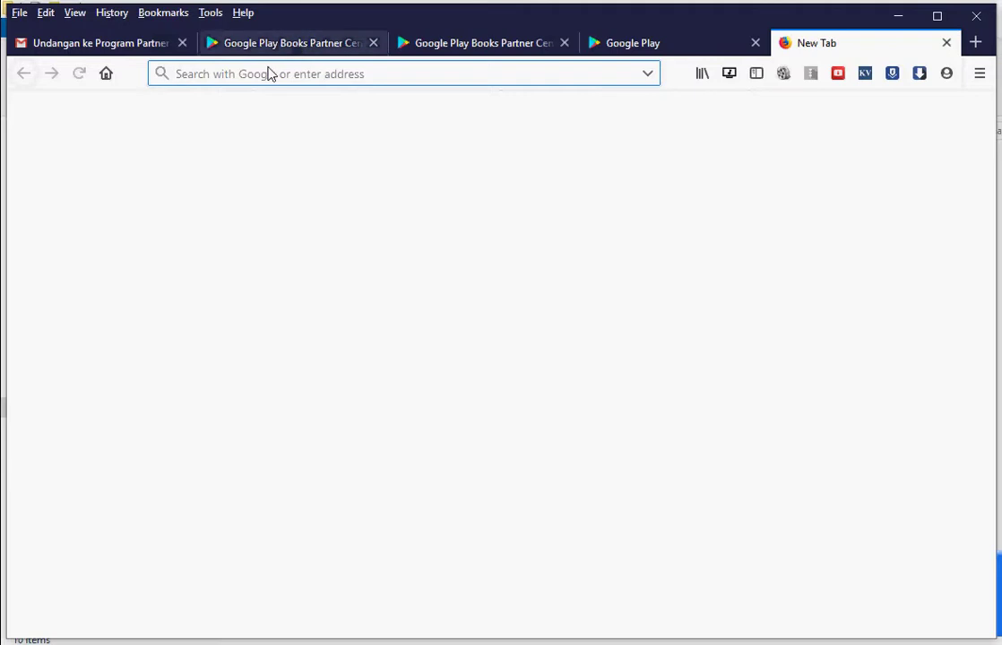
pyautogui.write('b')
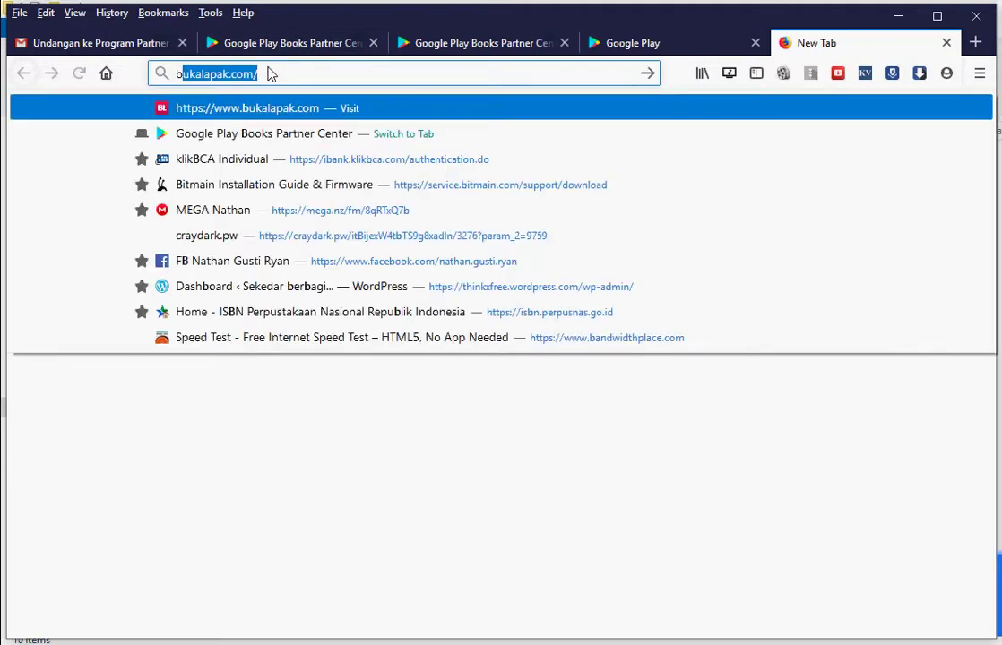
pyautogui.press('BackSpace')
pyautogui.press('BackSpace')
pyautogui.write('thinkxfree.wordpress')
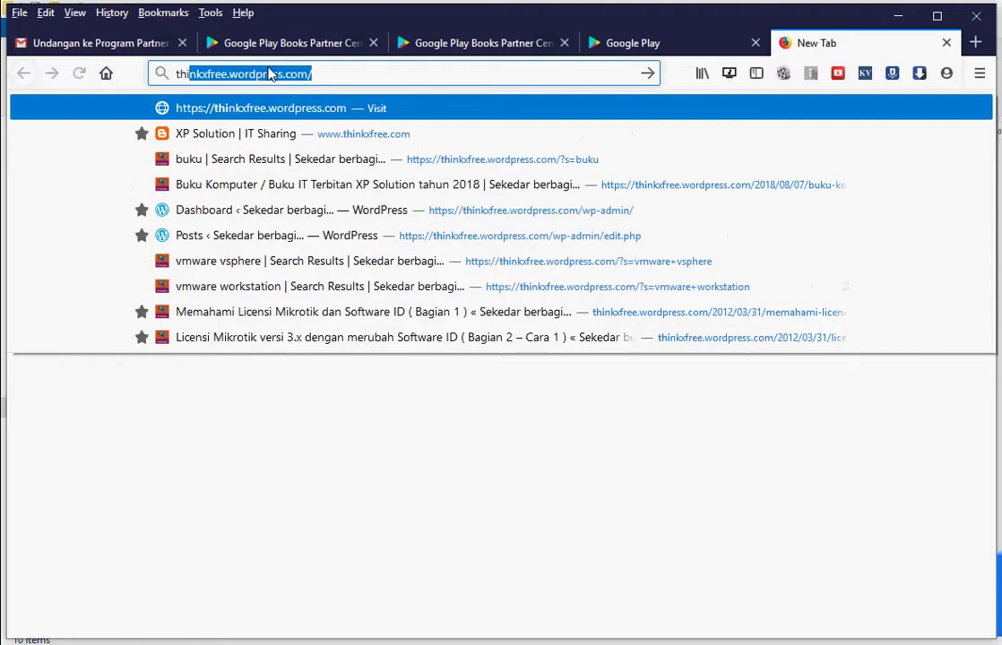
pyautogui.press('Down')
pyautogui.press('Down')
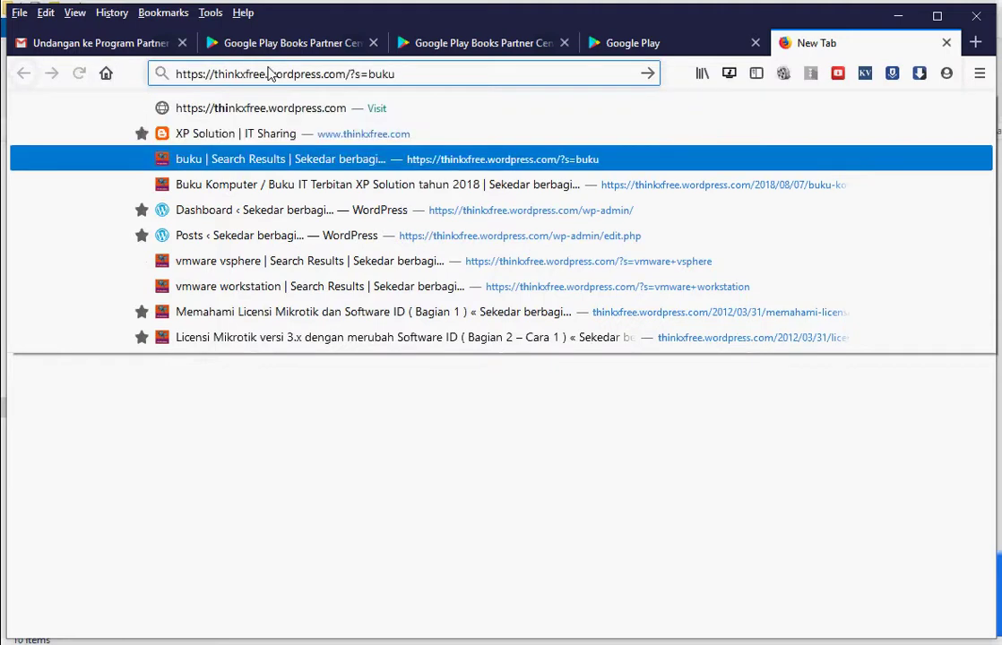
pyautogui.press('Return')
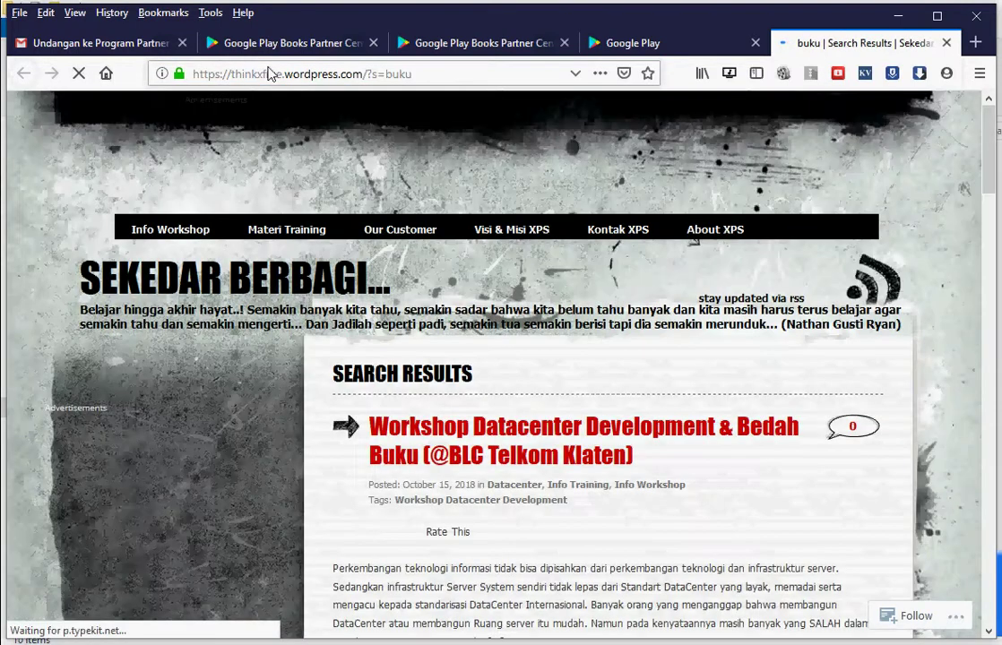
# Step: Open the 2018 XP Solution computer books post and scroll through its covers and book list
pyautogui.scroll(-10, 513, 193)
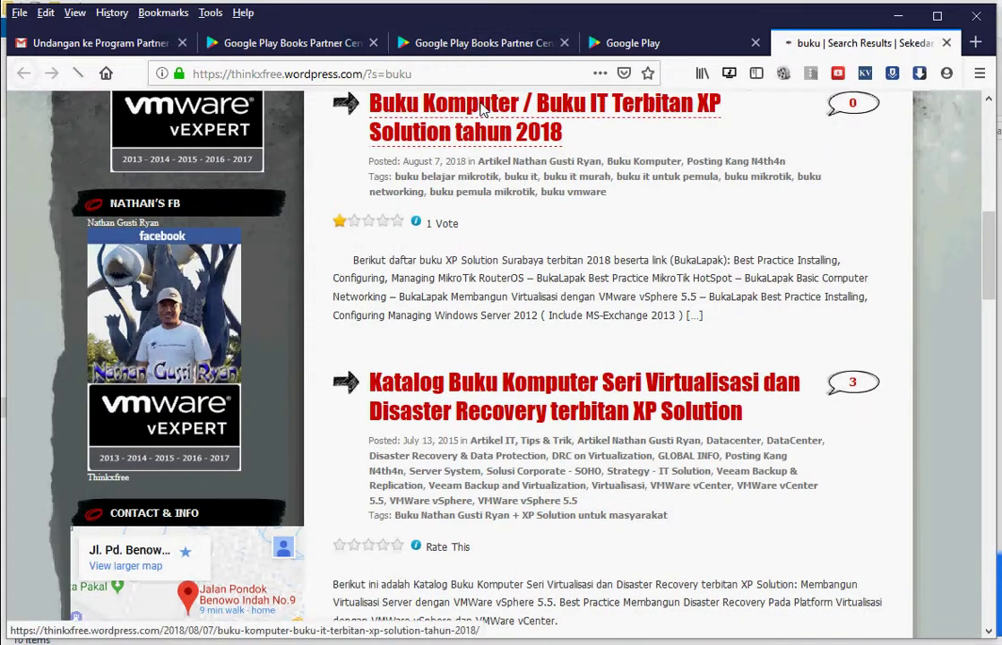
pyautogui.click(481, 108)
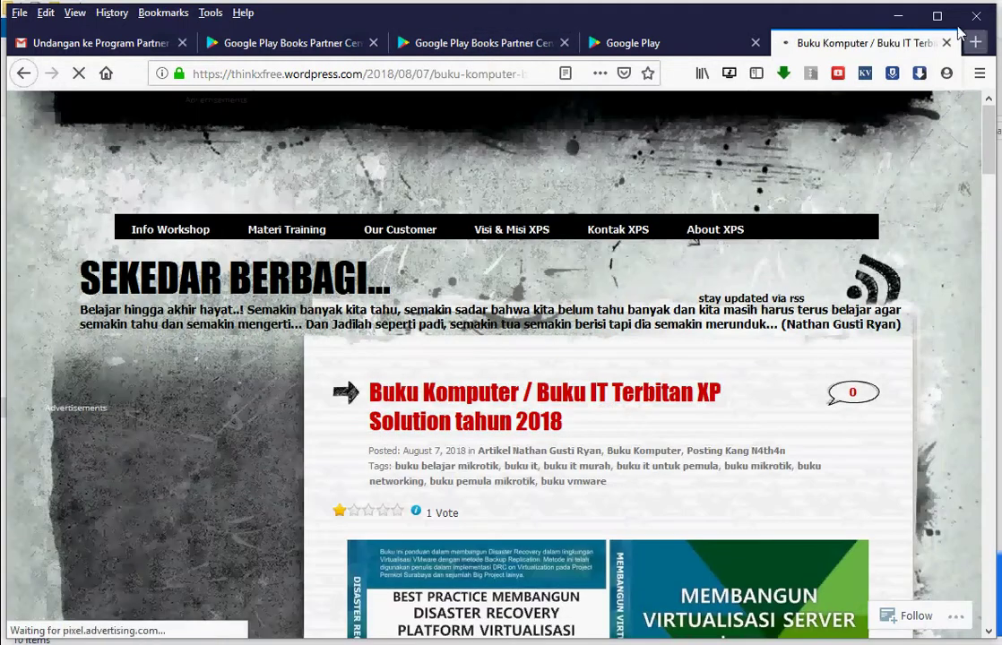
pyautogui.scroll(-3, 540, 435)
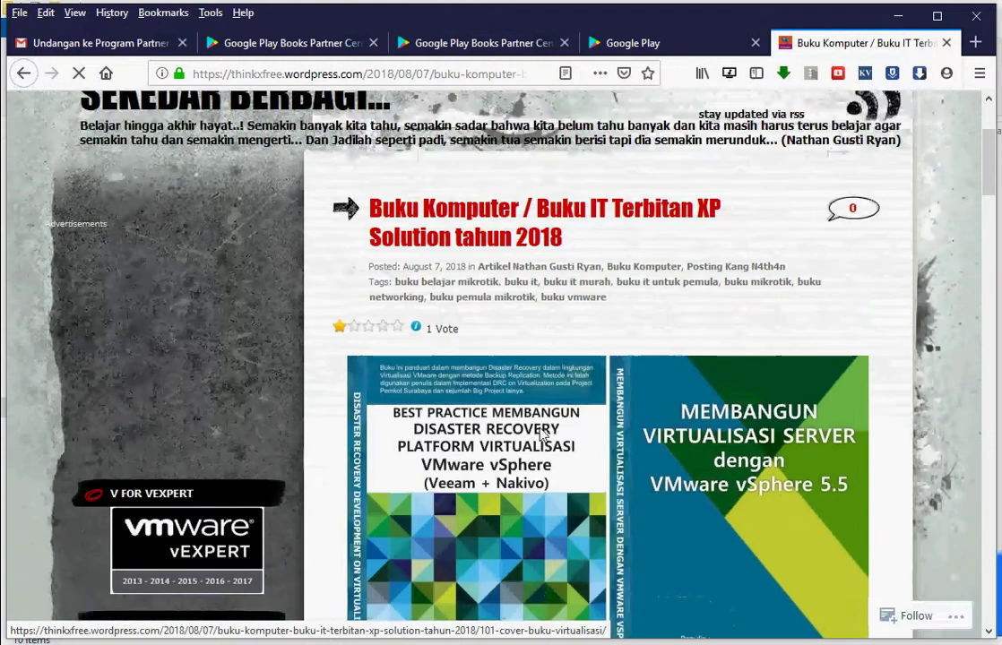
pyautogui.scroll(-3, 540, 434)
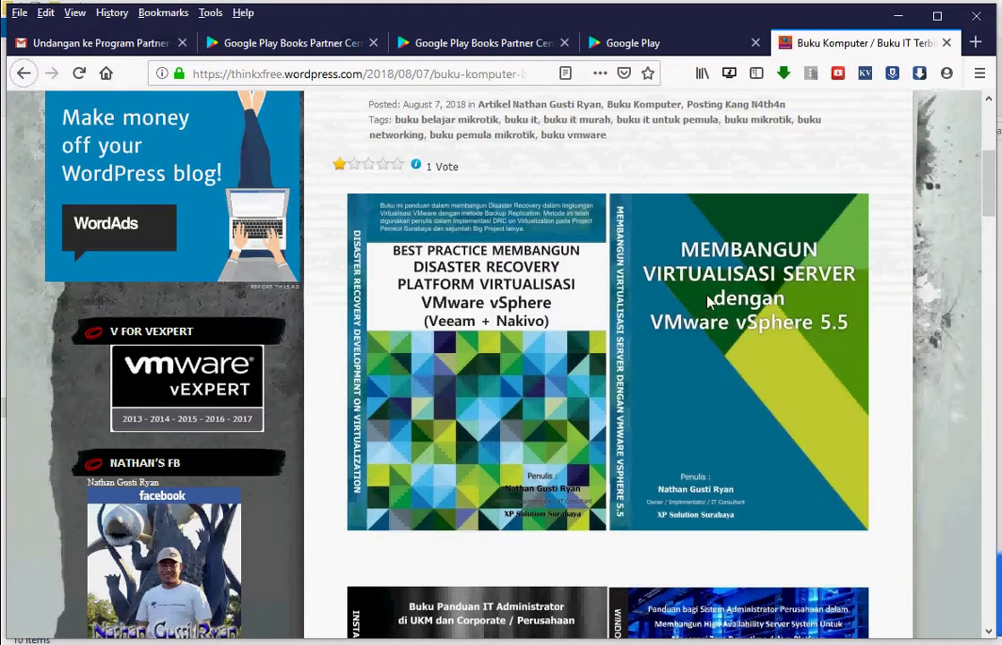
pyautogui.scroll(-2, 541, 435)
pyautogui.scroll(-10, 642, 476)
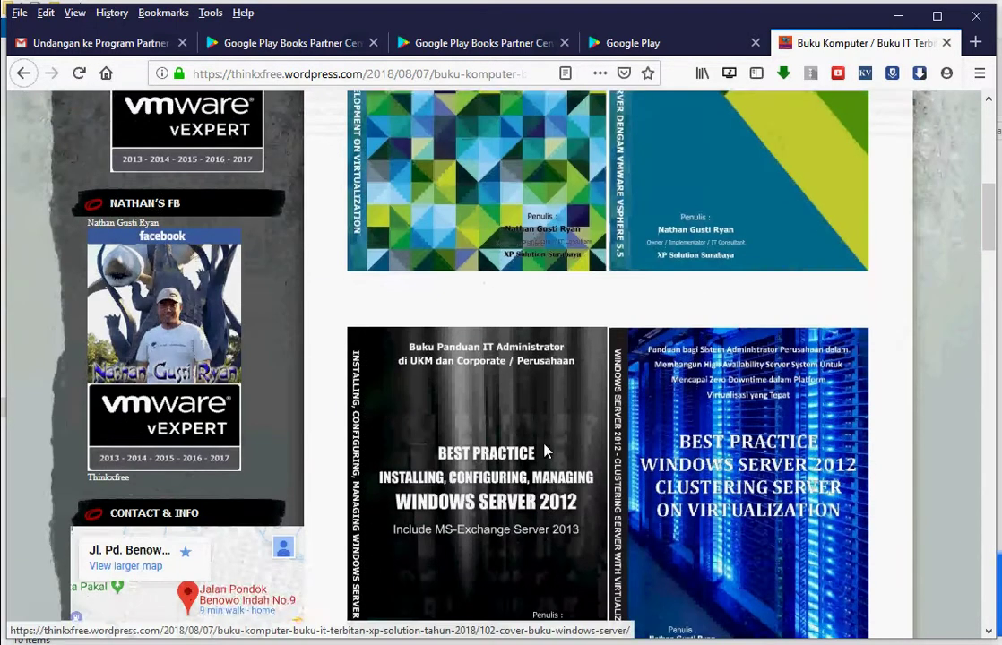
pyautogui.scroll(-18, 608, 481)
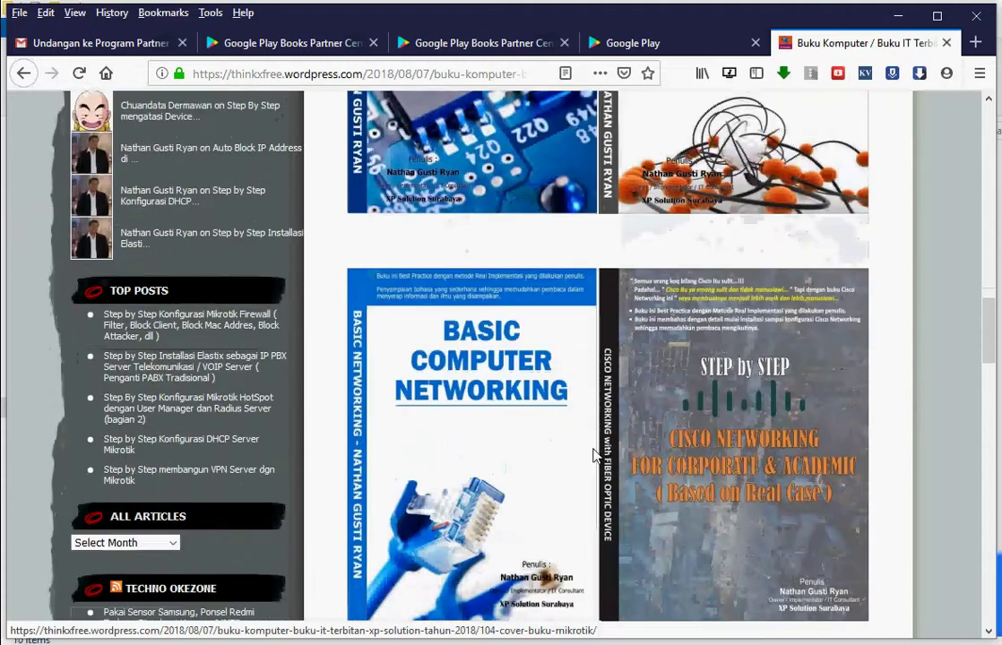
pyautogui.scroll(-8, 594, 455)
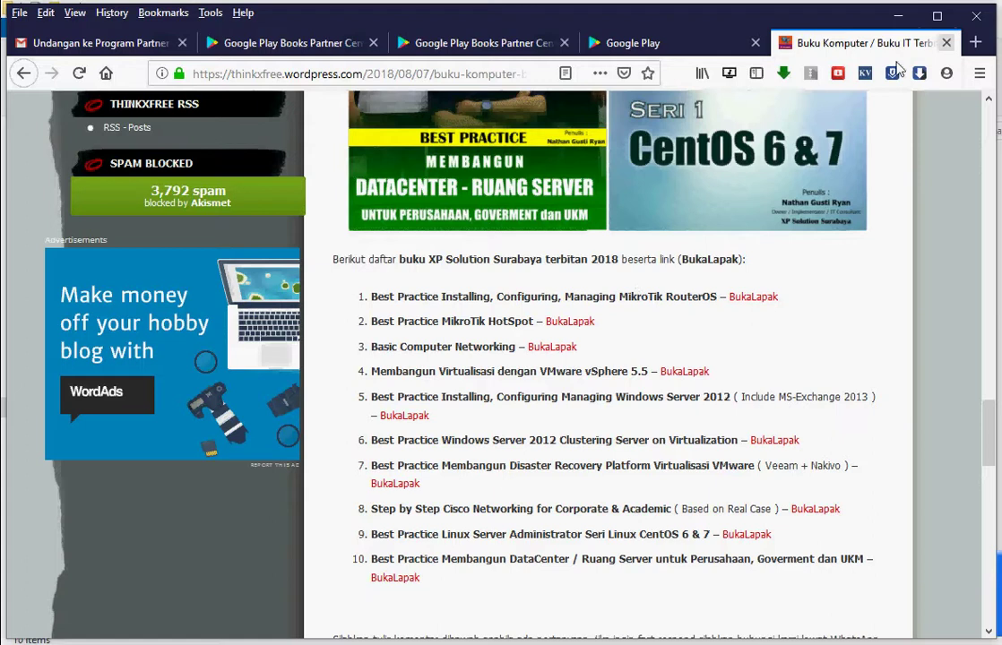
pyautogui.scroll(-3, 699, 313)
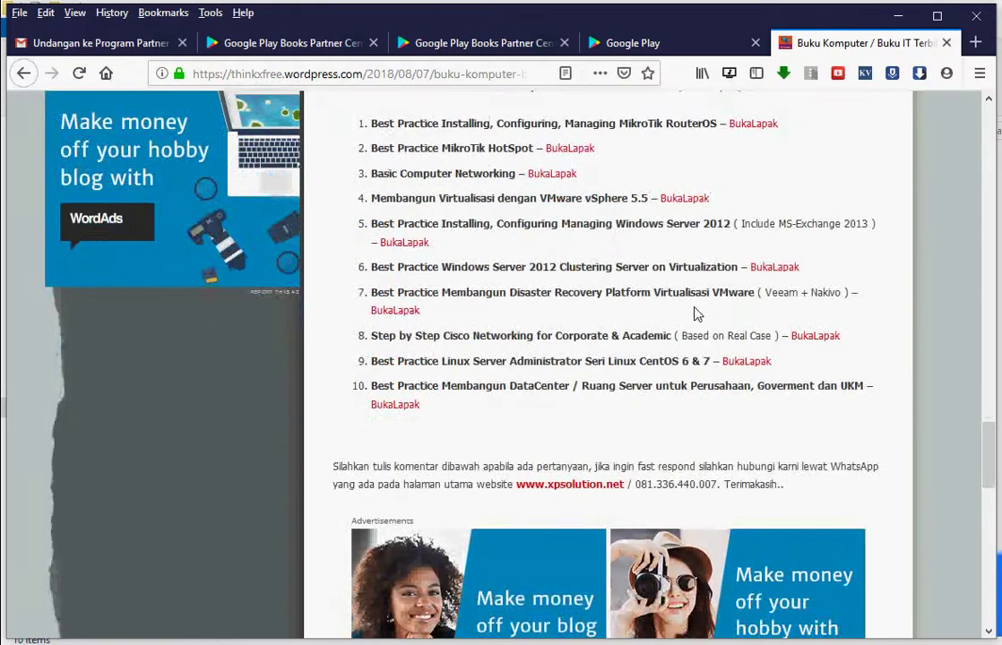
pyautogui.scroll(7, 697, 313)
pyautogui.scroll(3, 696, 311)
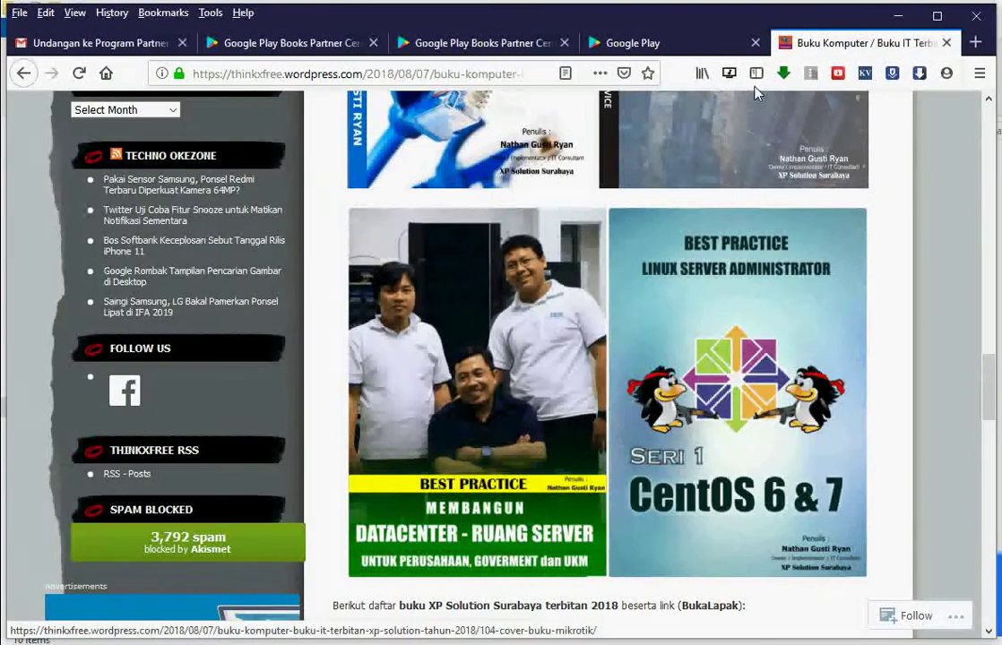
pyautogui.scroll(4, 609, 268)
pyautogui.scroll(5, 615, 268)
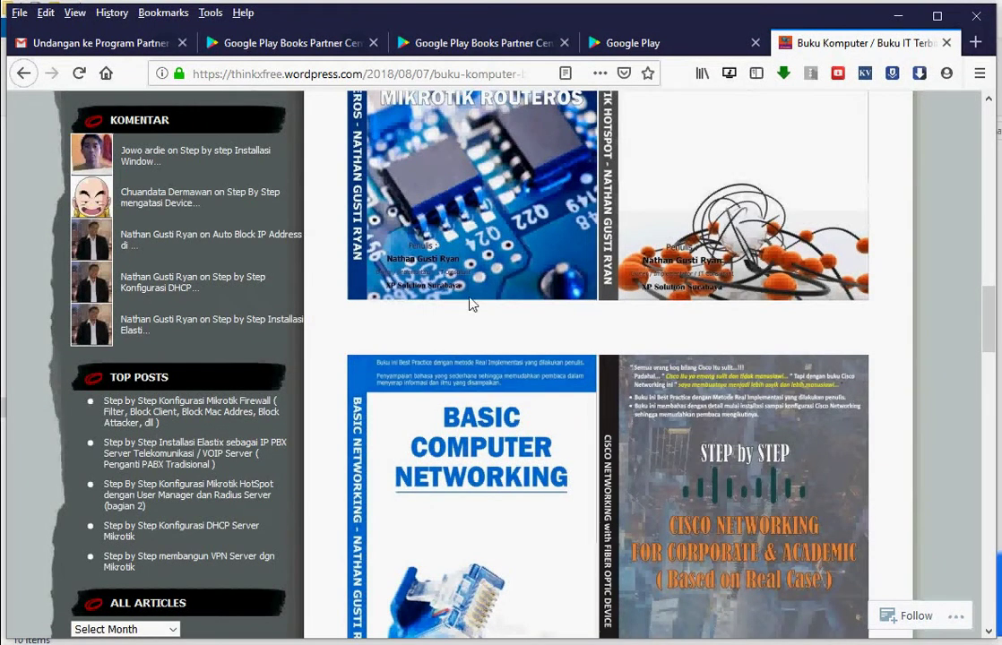
pyautogui.scroll(3, 440, 314)
pyautogui.scroll(-8, 460, 427)
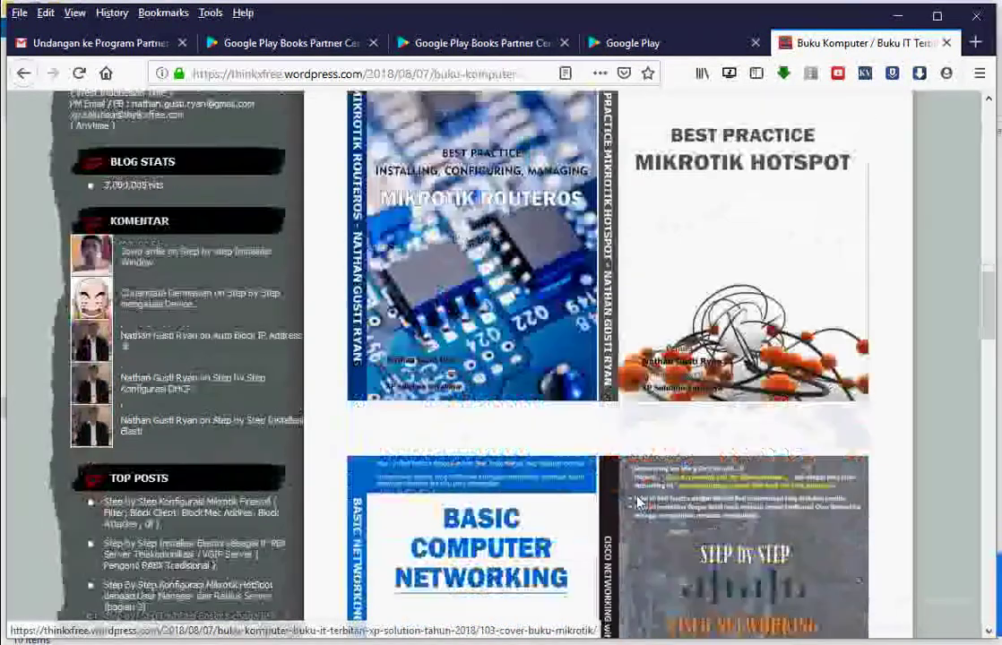
pyautogui.scroll(6, 568, 328)
pyautogui.scroll(5, 662, 375)
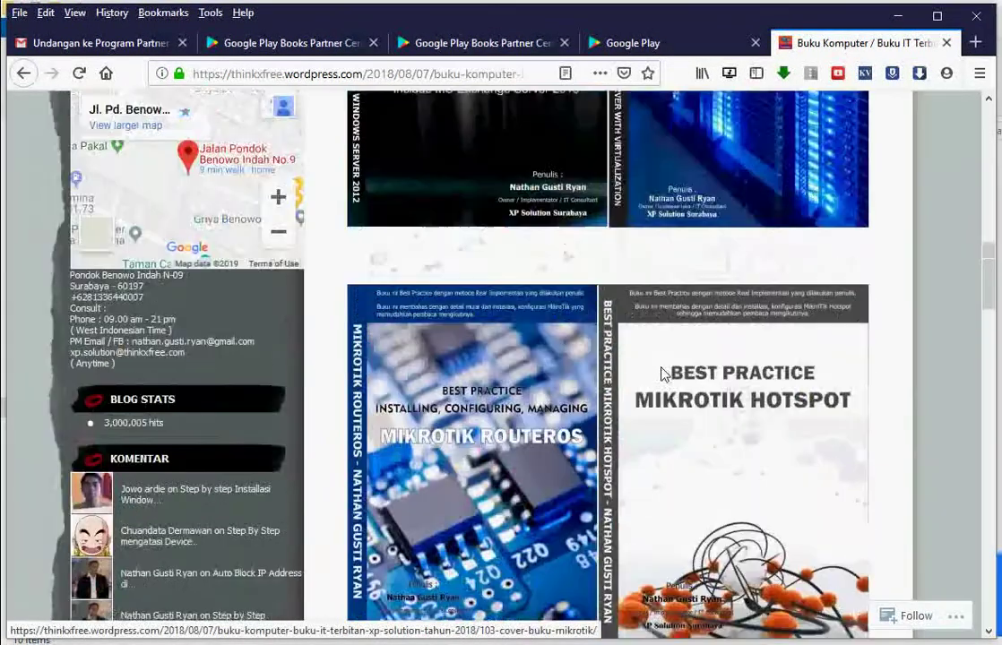
pyautogui.click(973, 40)
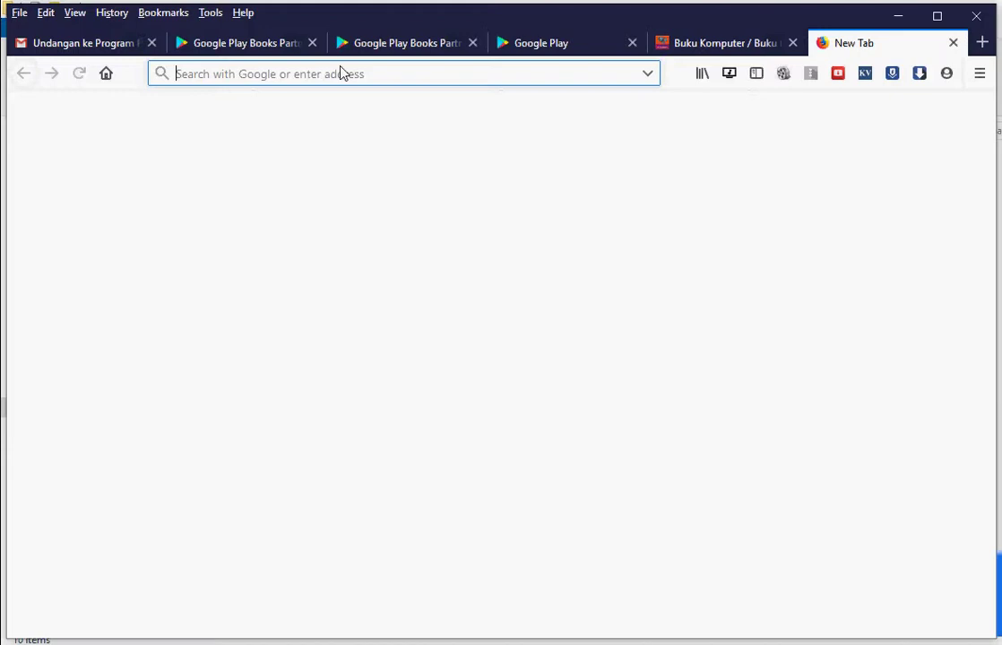
# Step: Open the ISBN Perpusnas website and log in to the publisher account, dismissing its notices
pyautogui.write('pus')
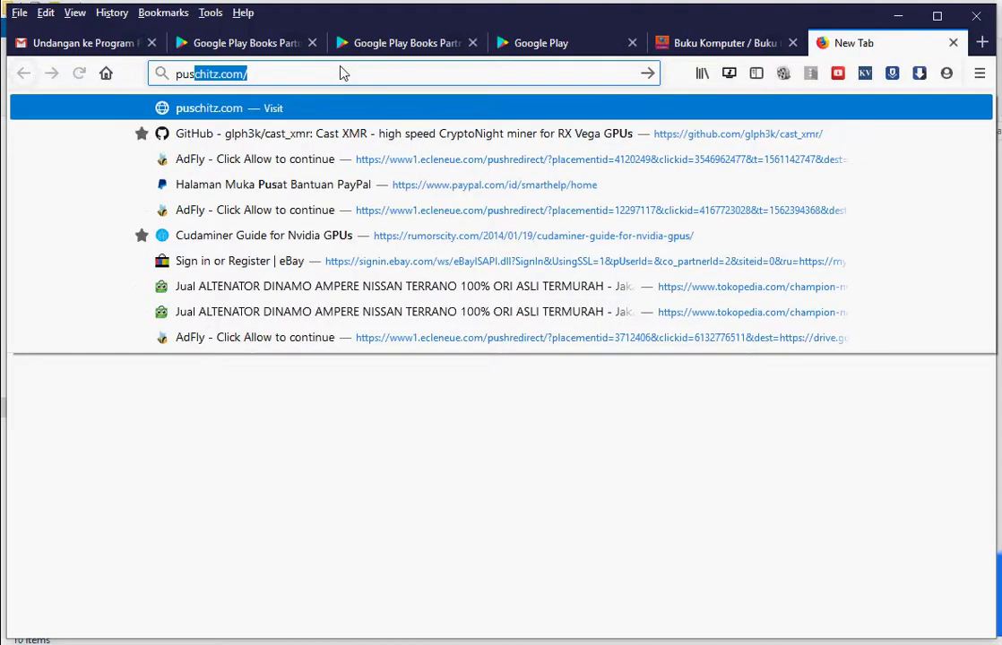
pyautogui.write('takasekola')
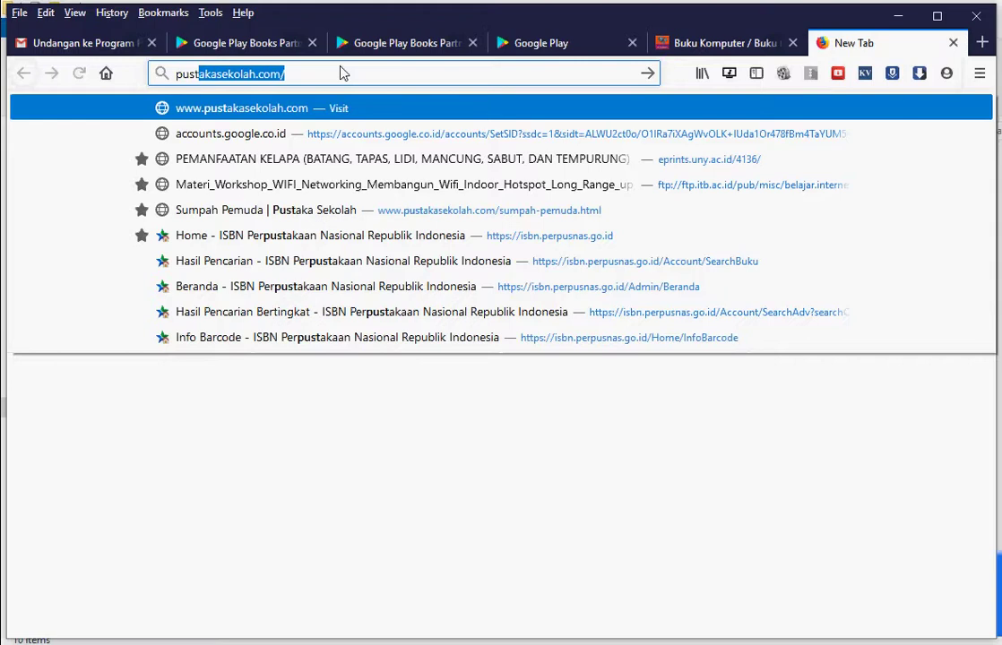
pyautogui.click(413, 280)
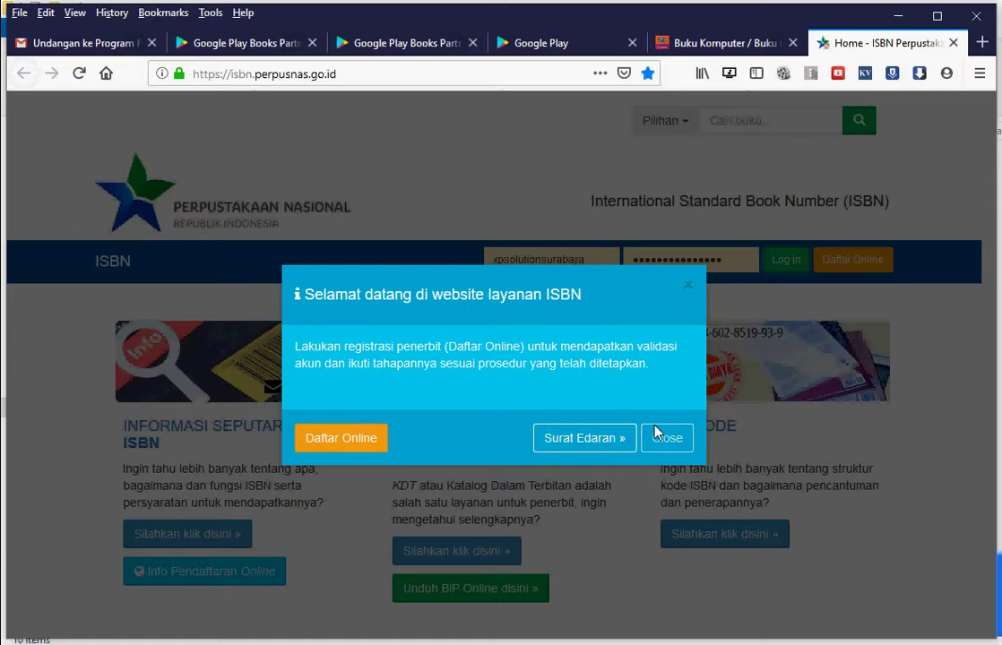
pyautogui.click(656, 433)
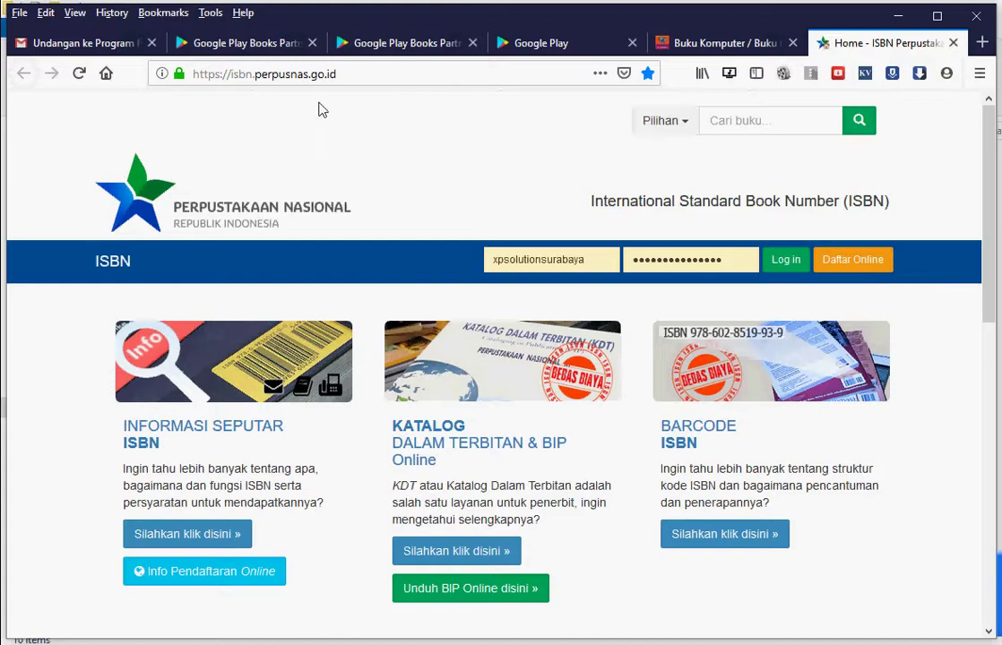
pyautogui.click(776, 258)
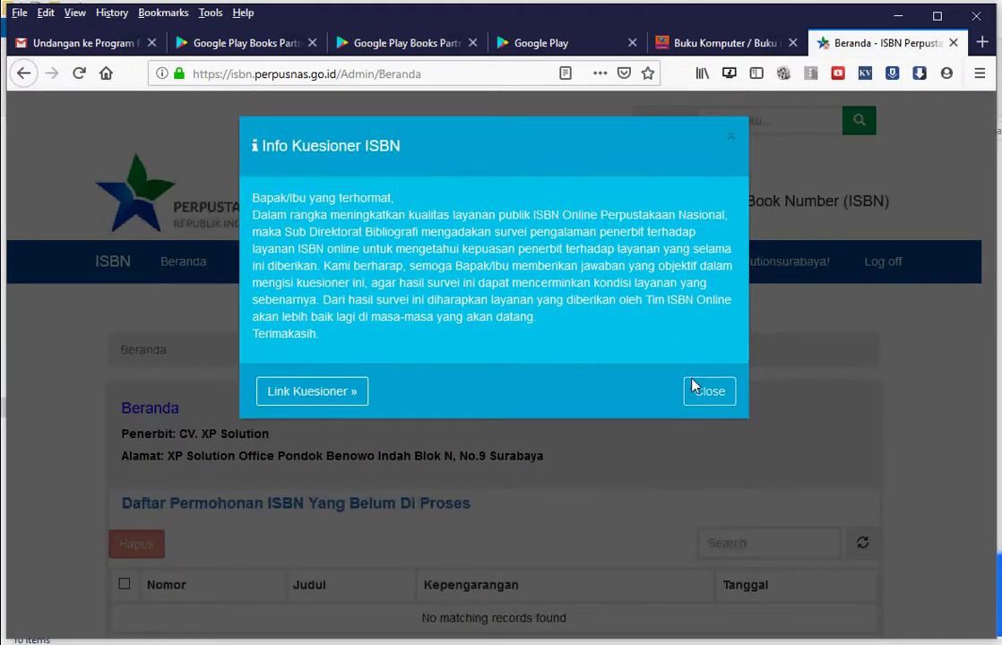
pyautogui.click(704, 391)
# Step: Scroll through the 'Daftar ISBN Yang Sudah Terdaftar' table of ten registered ISBNs
pyautogui.scroll(-6, 484, 399)
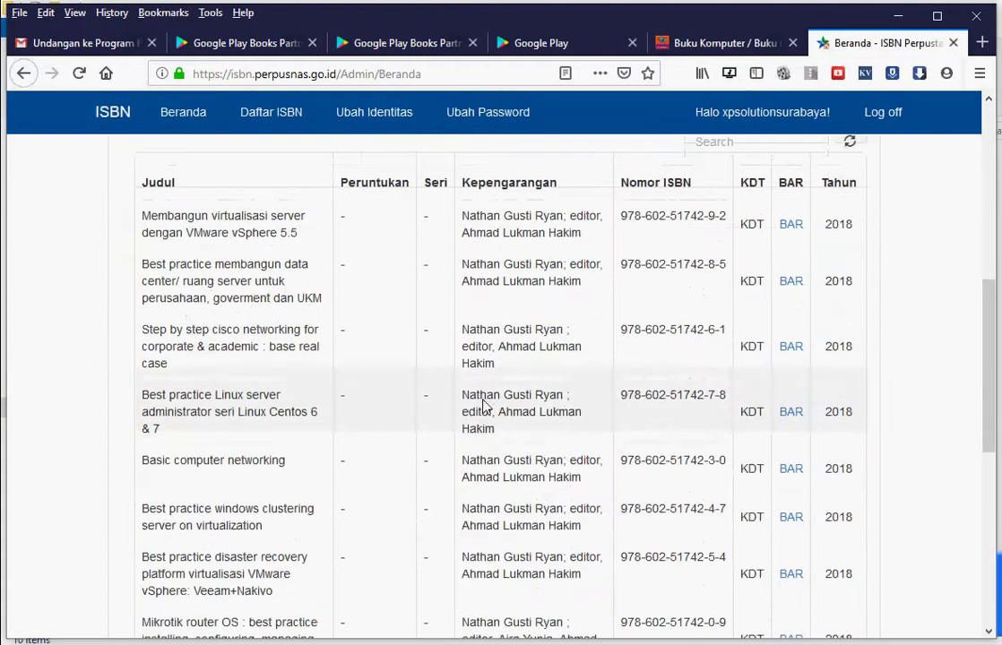
pyautogui.scroll(2, 338, 242)
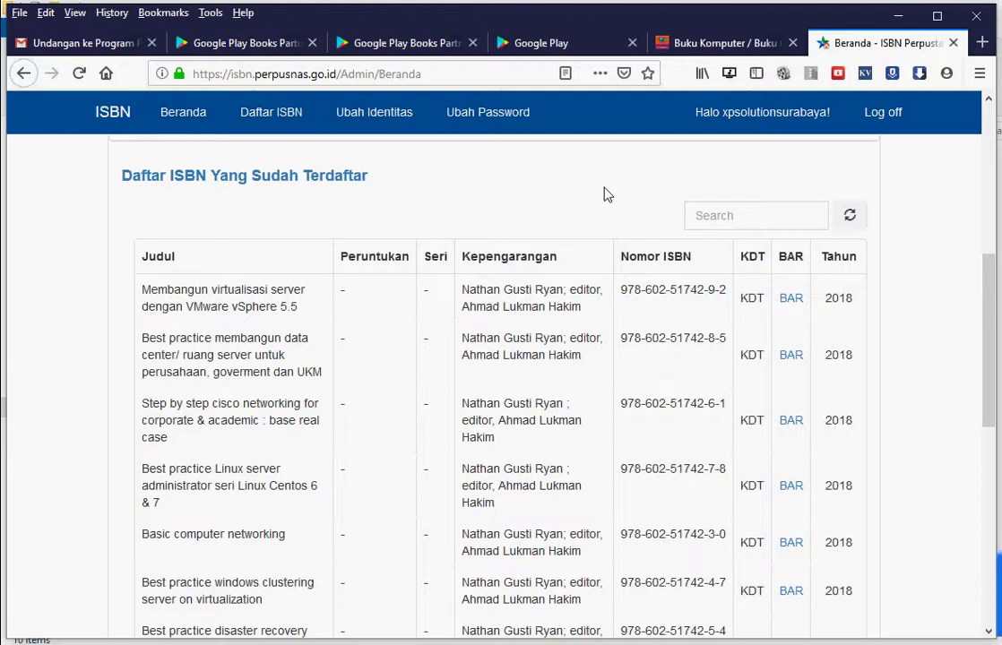
pyautogui.scroll(-2, 578, 345)
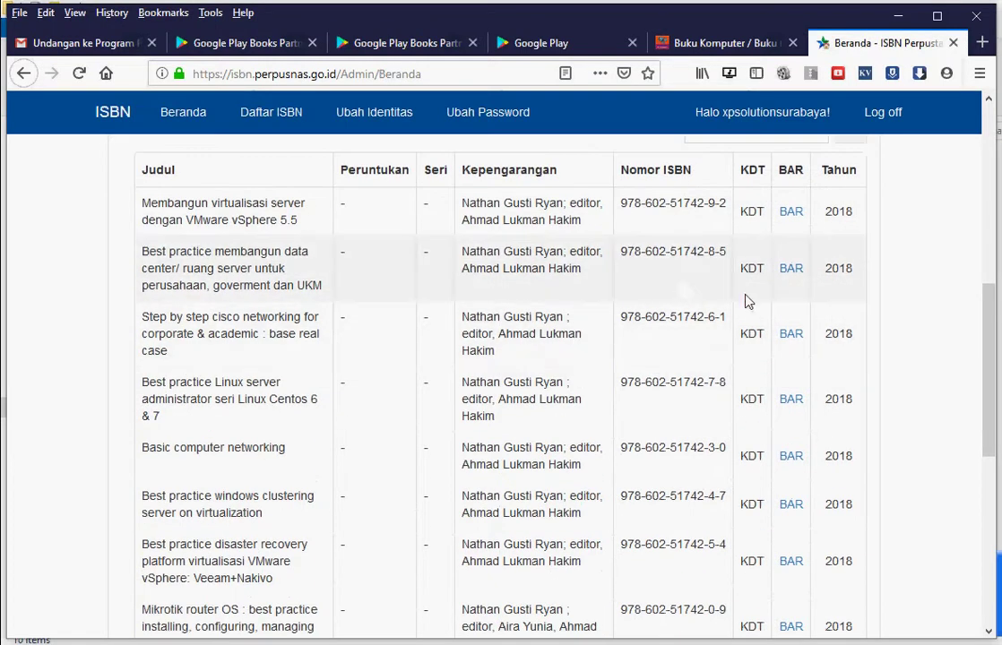
pyautogui.scroll(-4, 787, 233)
pyautogui.scroll(1, 787, 298)
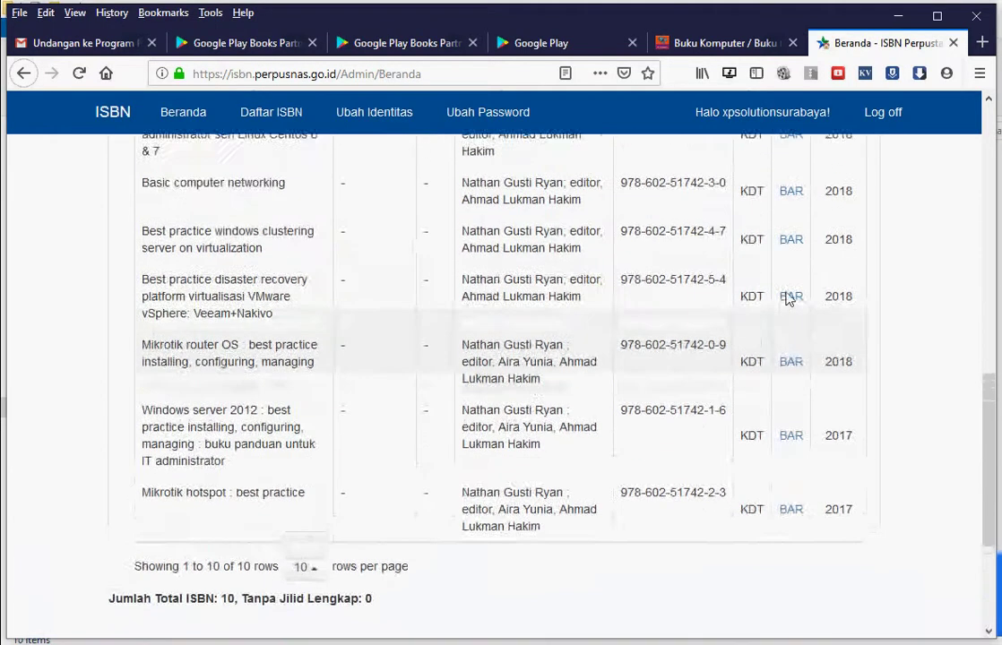
pyautogui.scroll(7, 787, 298)
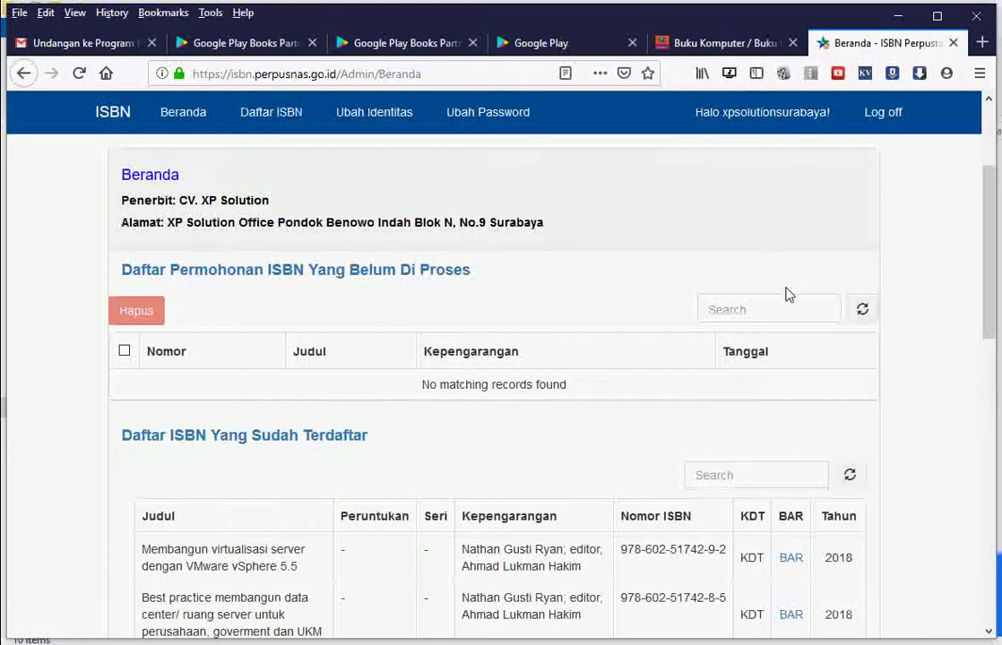
pyautogui.scroll(-3, 787, 294)
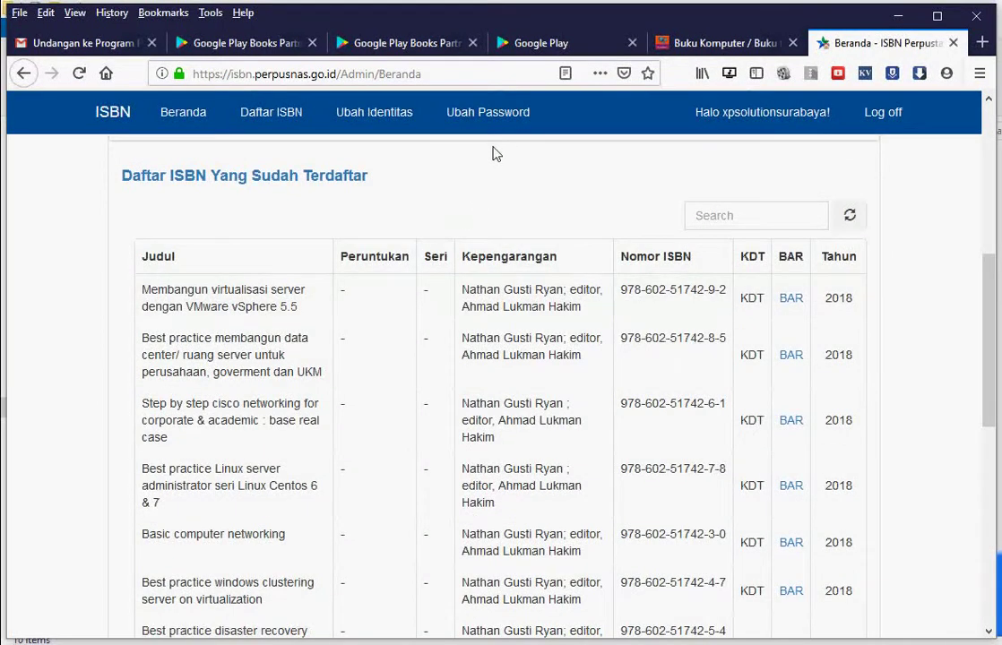
# Step: Bring the DataCenter book folder forward, resize it, and put the VMware vSphere folder away
pyautogui.click(145, 633)
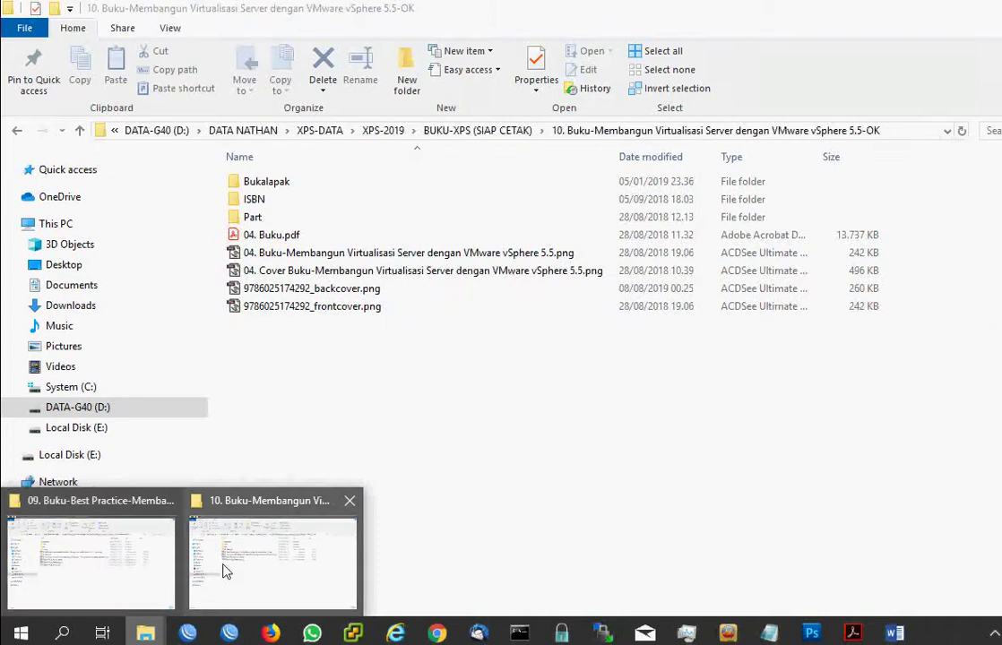
pyautogui.click(226, 572)
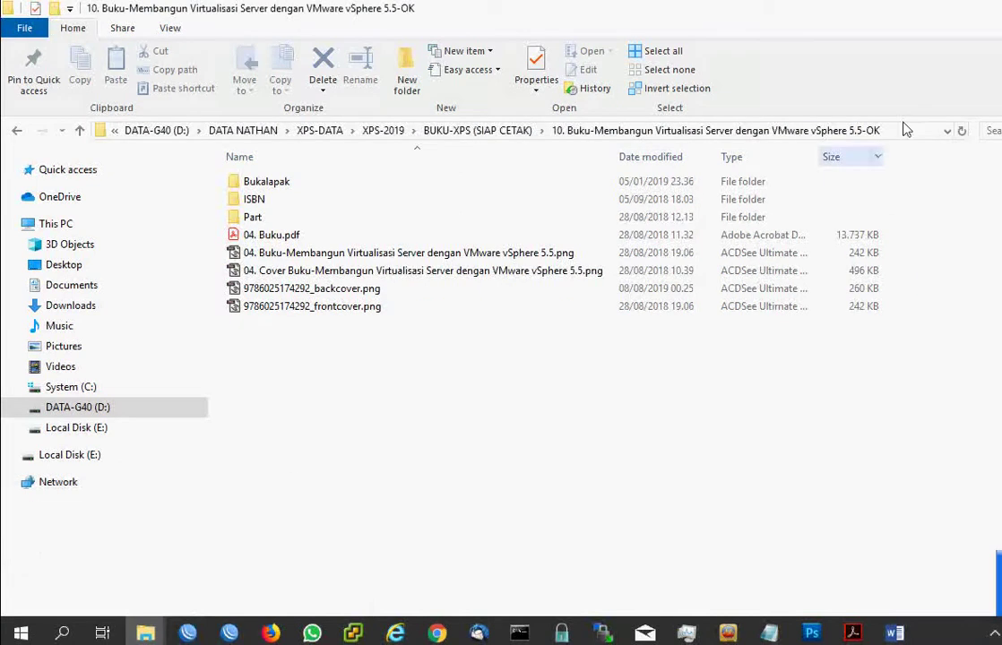
pyautogui.click(130, 633)
pyautogui.click(112, 558)
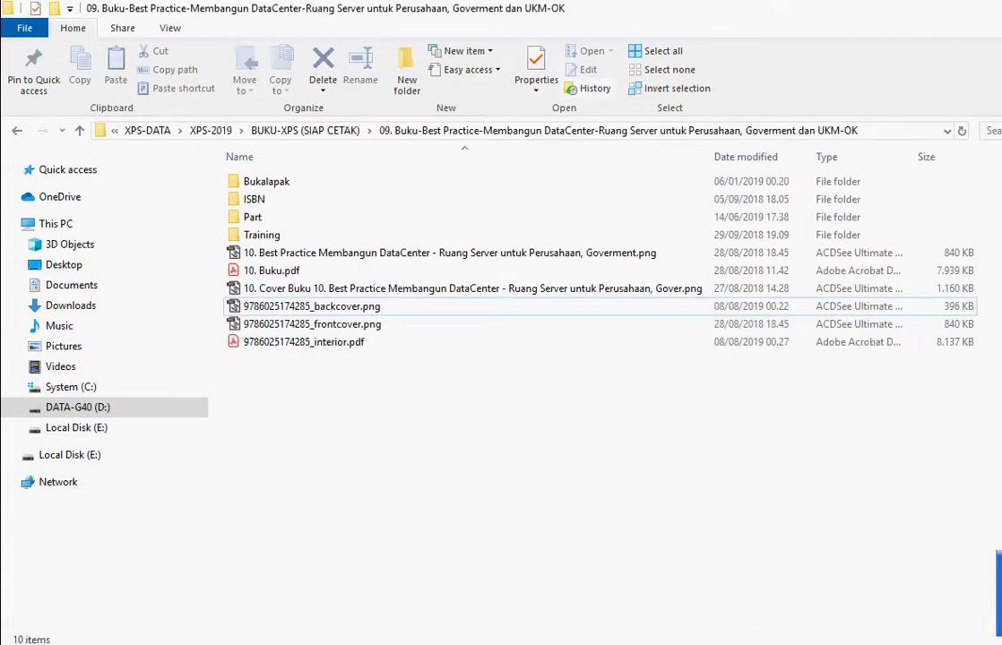
pyautogui.doubleClick(322, 7)
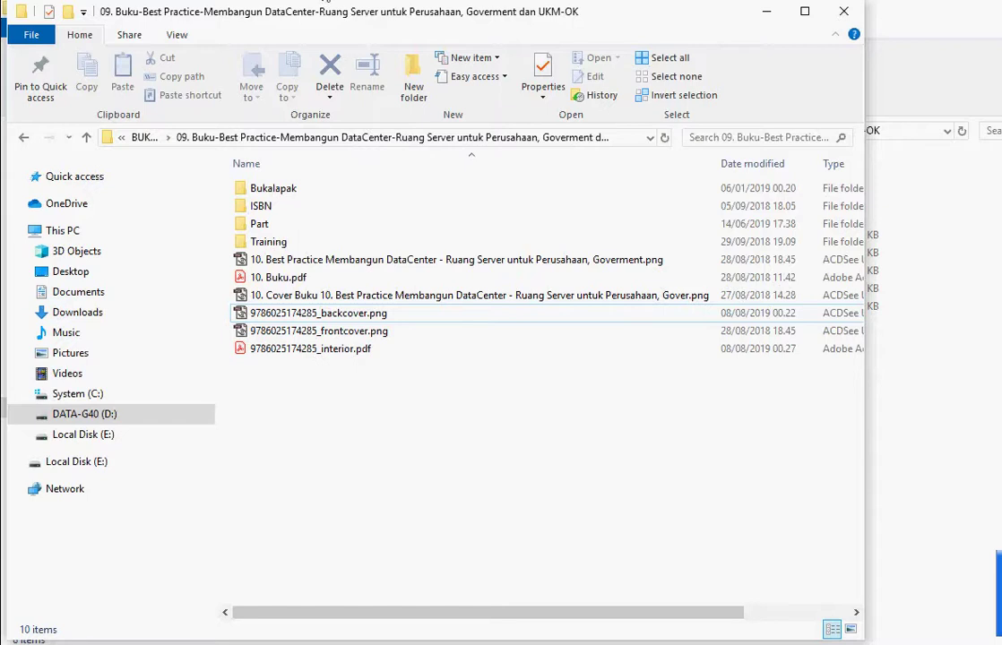
pyautogui.moveTo(327, 1); pyautogui.dragTo(329, 19)
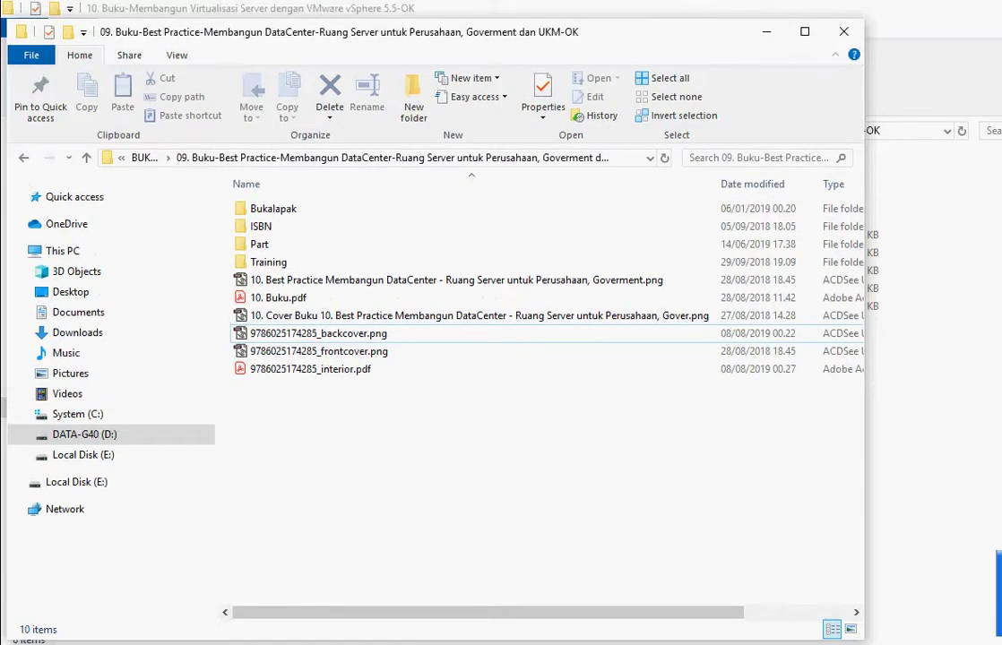
pyautogui.click(329, 12)
pyautogui.press('super+Down')
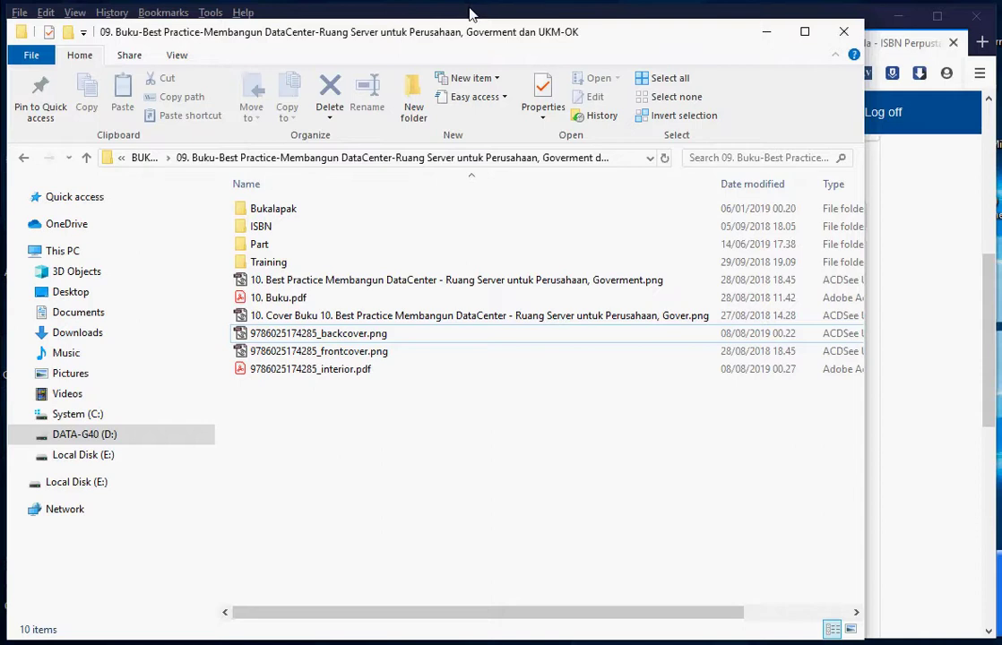
pyautogui.moveTo(470, 14); pyautogui.dragTo(467, 5)
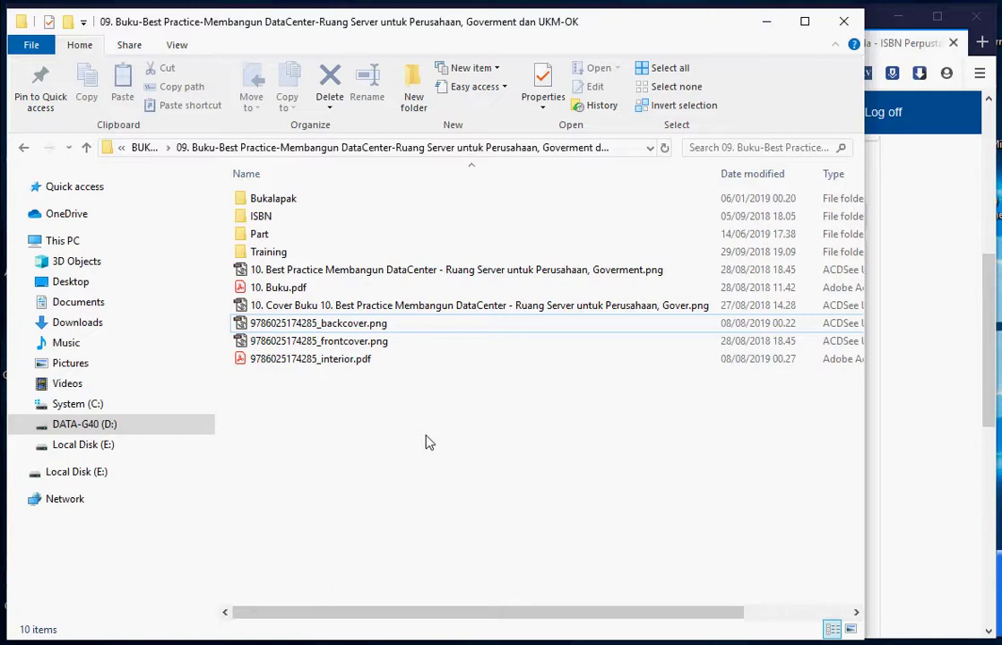
pyautogui.click(283, 284)
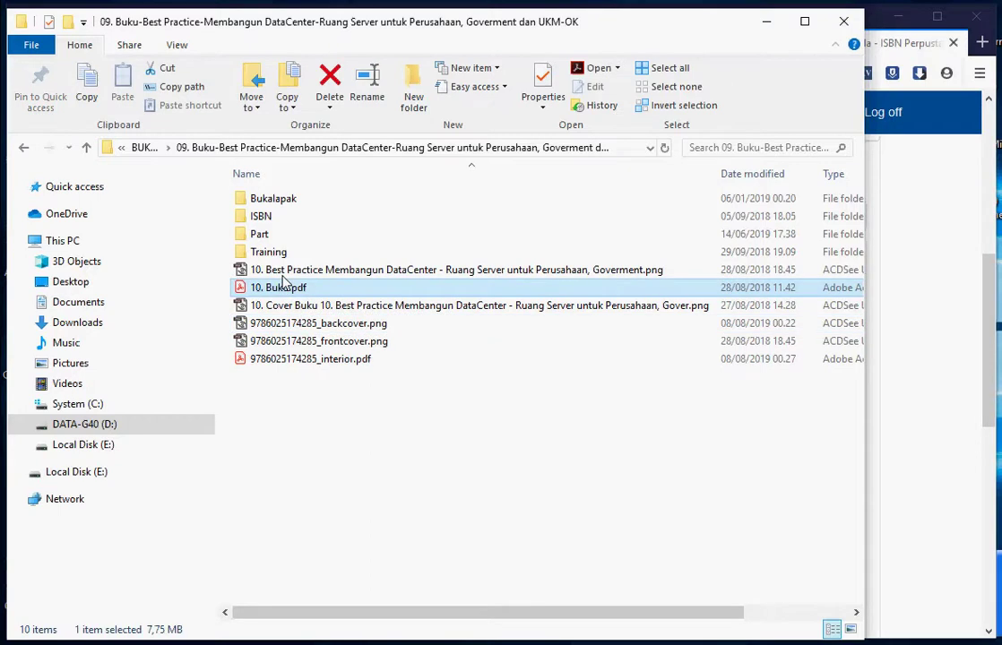
pyautogui.doubleClick(313, 359)
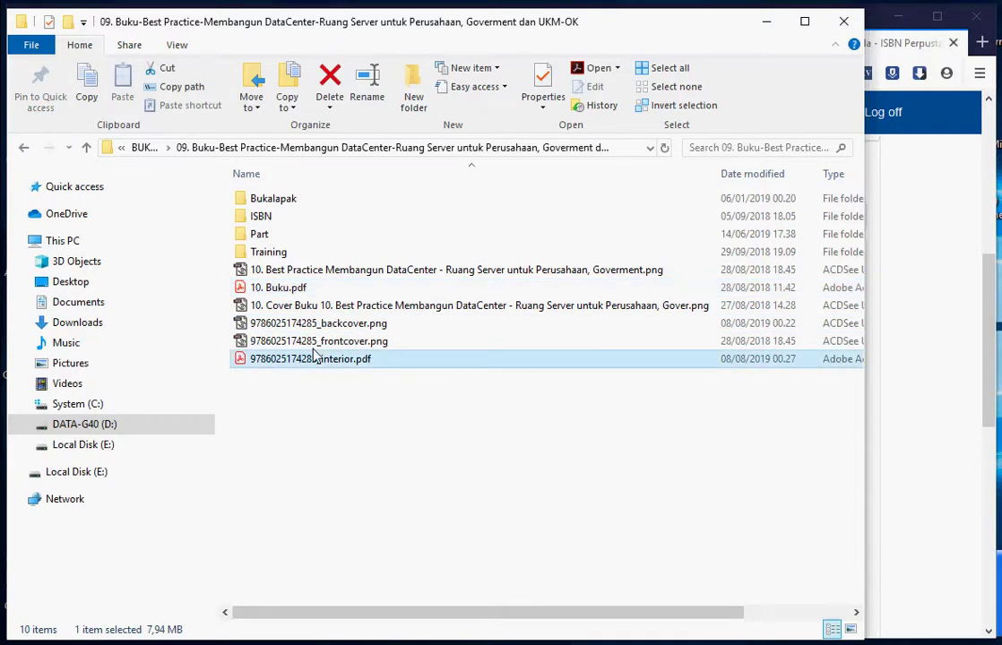
pyautogui.click(758, 229)
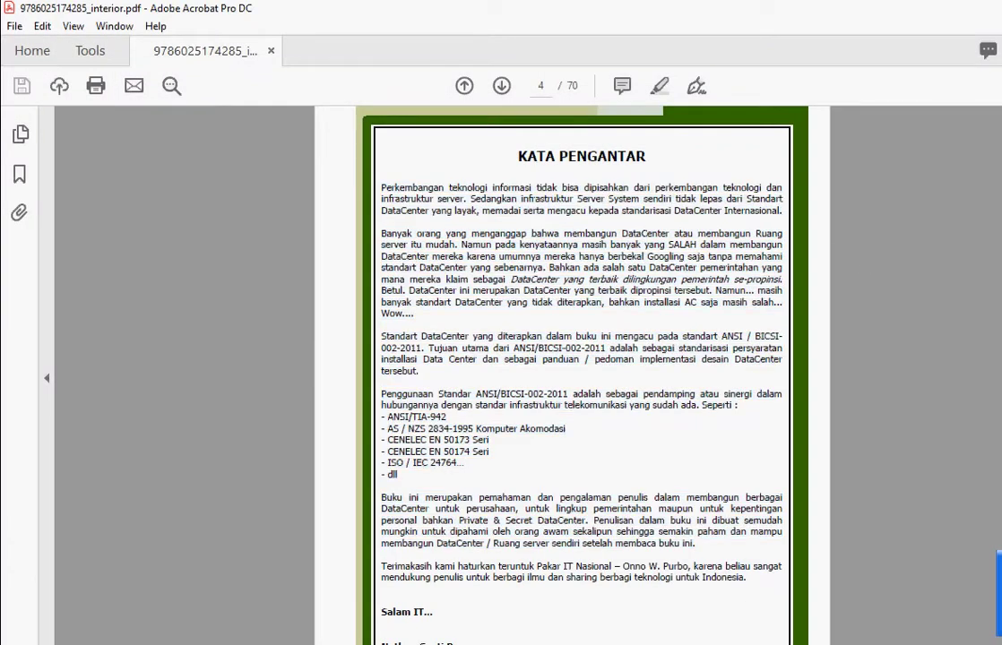
pyautogui.press('Home')
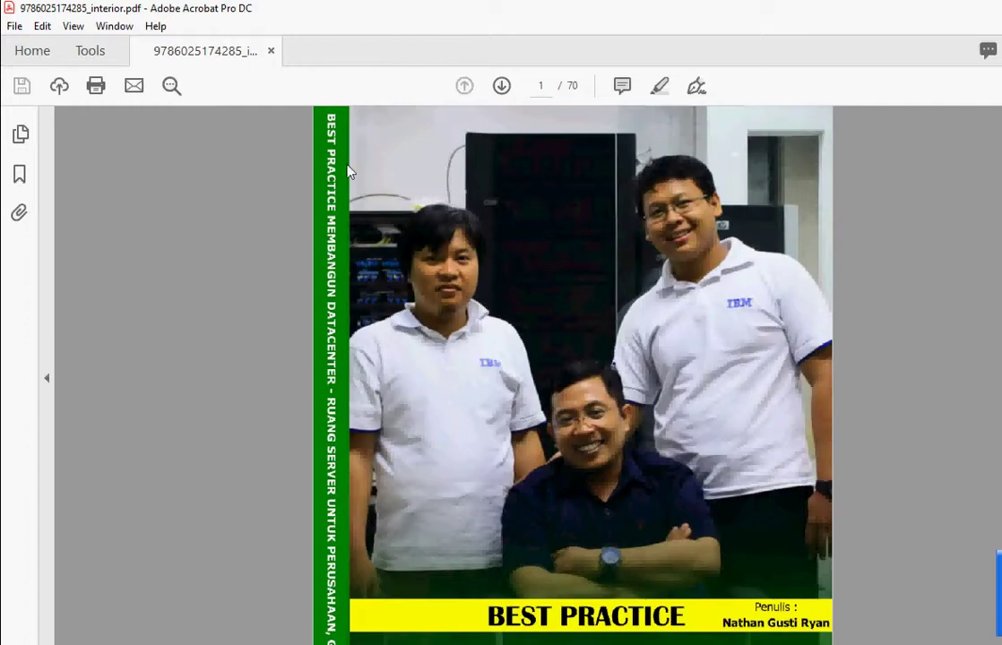
# Step: Scroll through the interior PDF's cover and opening pages, then close Acrobat with Alt+F4
pyautogui.scroll(-10, 537, 340)
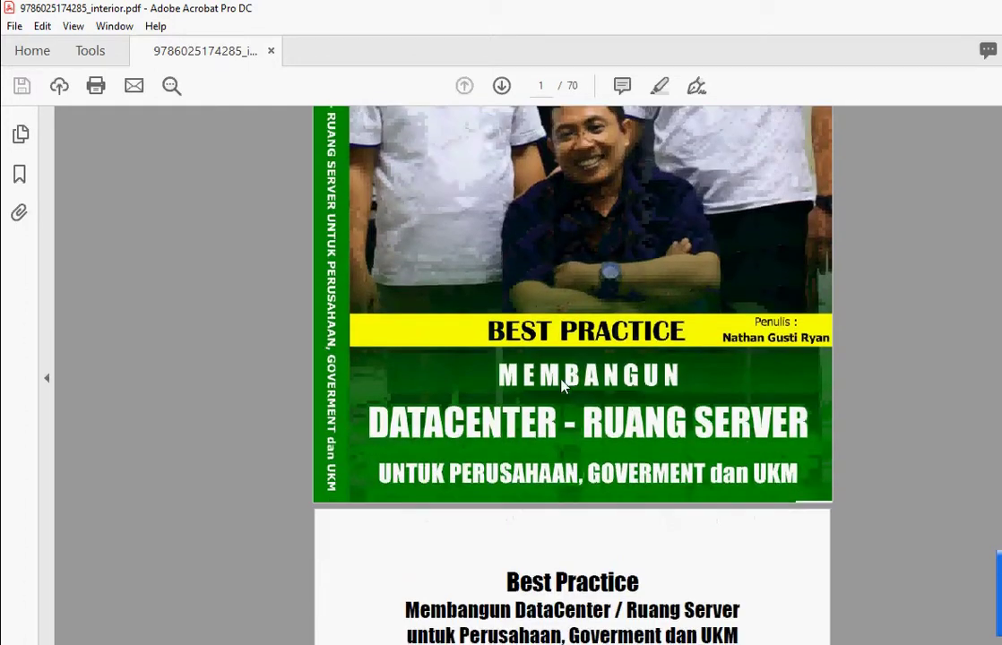
pyautogui.scroll(5, 563, 386)
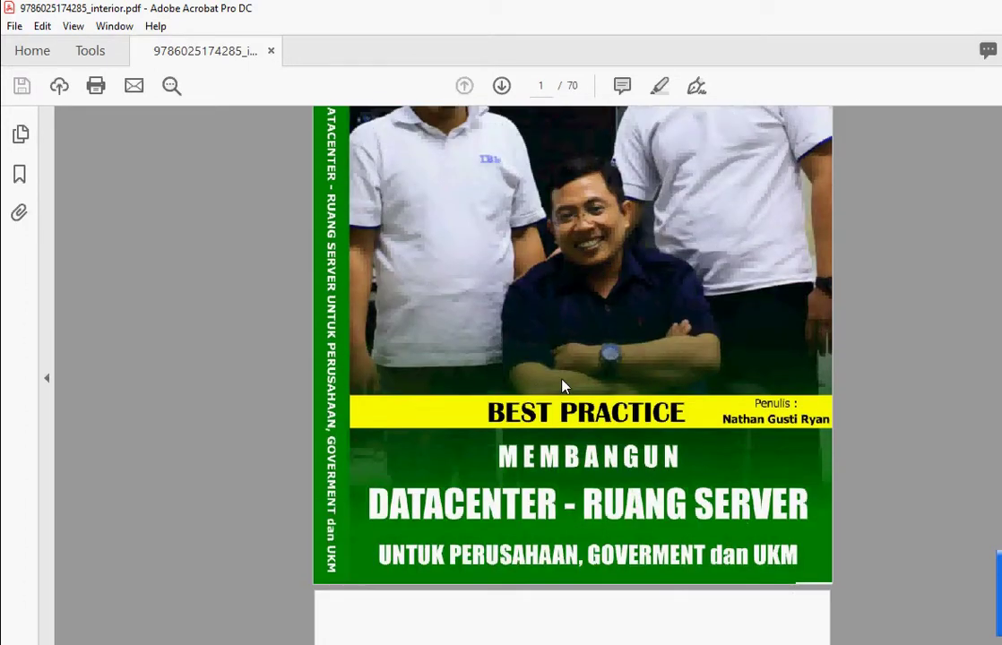
pyautogui.scroll(-2, 563, 386)
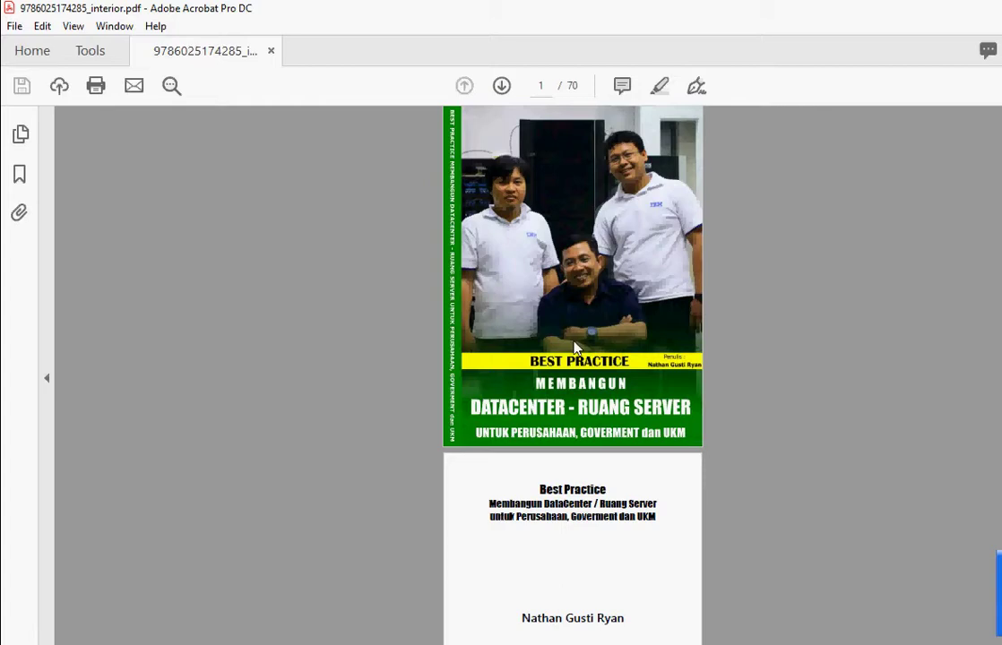
pyautogui.scroll(-8, 597, 436)
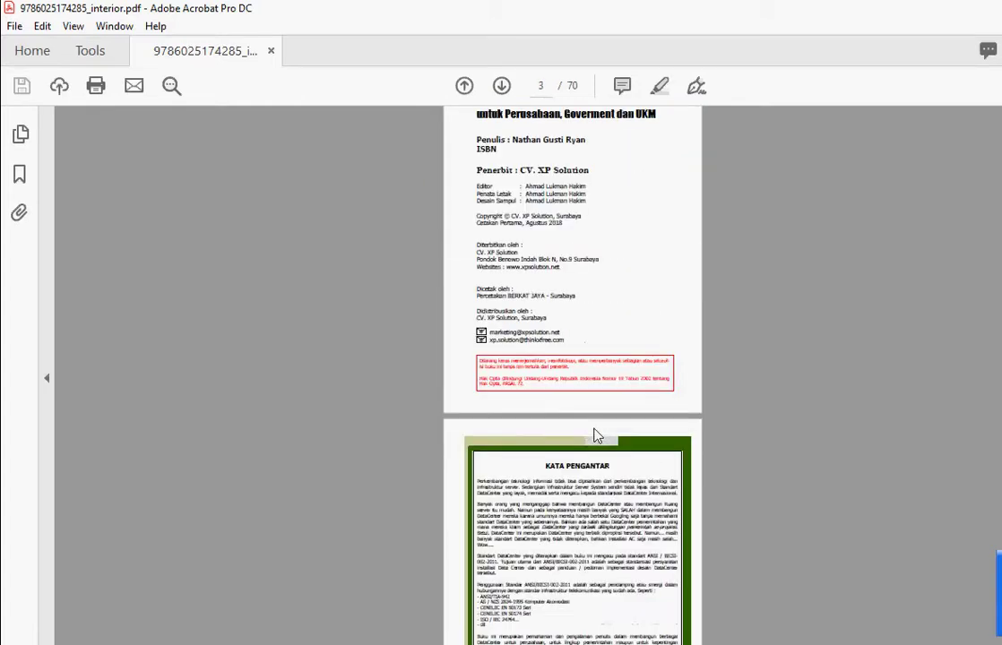
pyautogui.scroll(8, 590, 412)
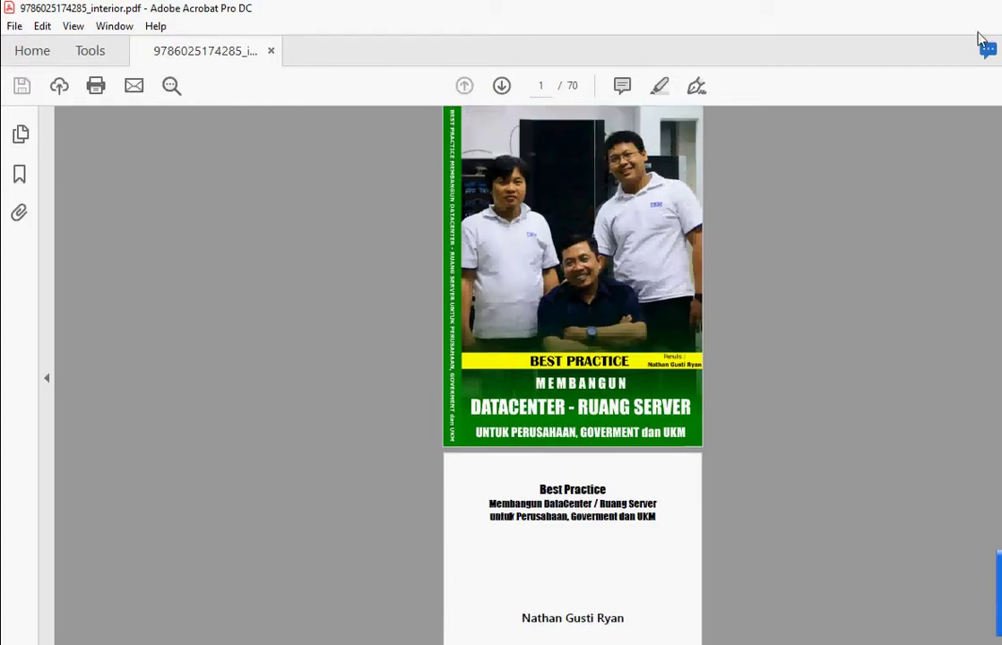
pyautogui.hotkey('alt', 'F4')
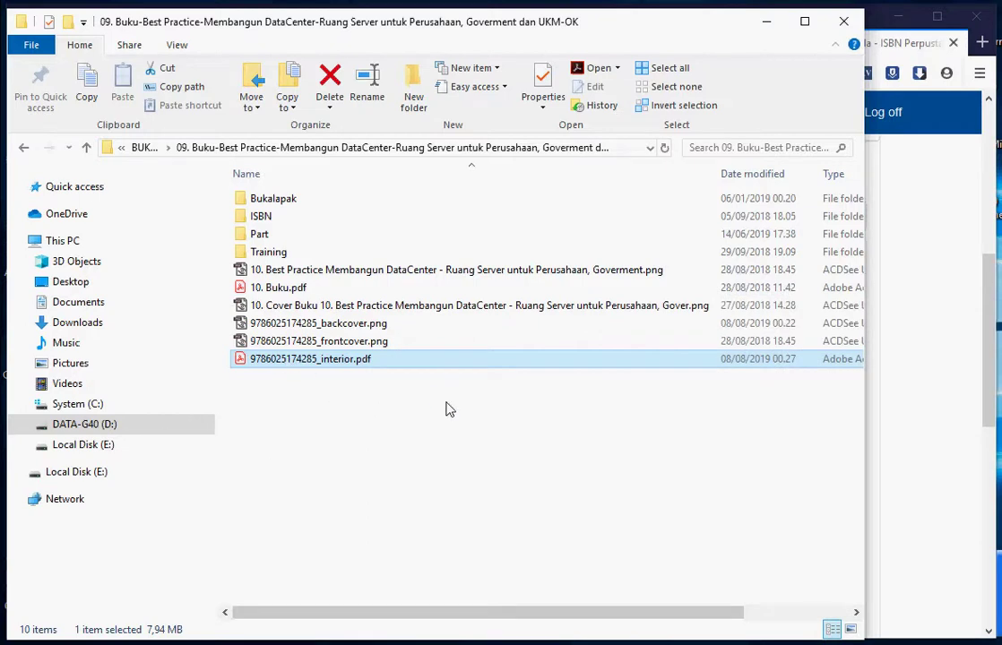
pyautogui.click(262, 352)
pyautogui.press('Escape')
pyautogui.click(313, 387)
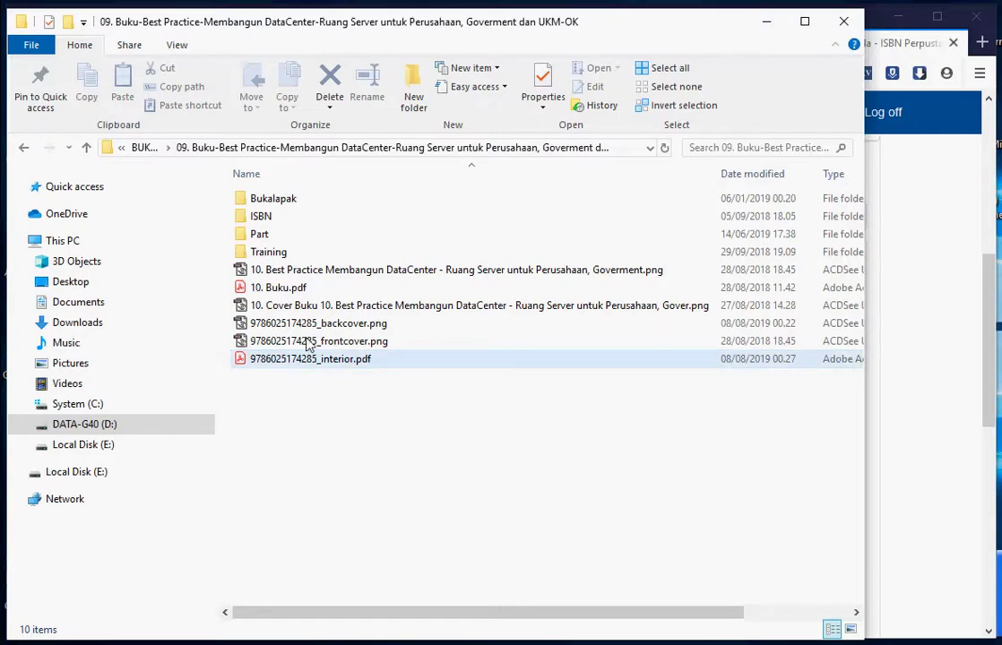
pyautogui.click(338, 319)
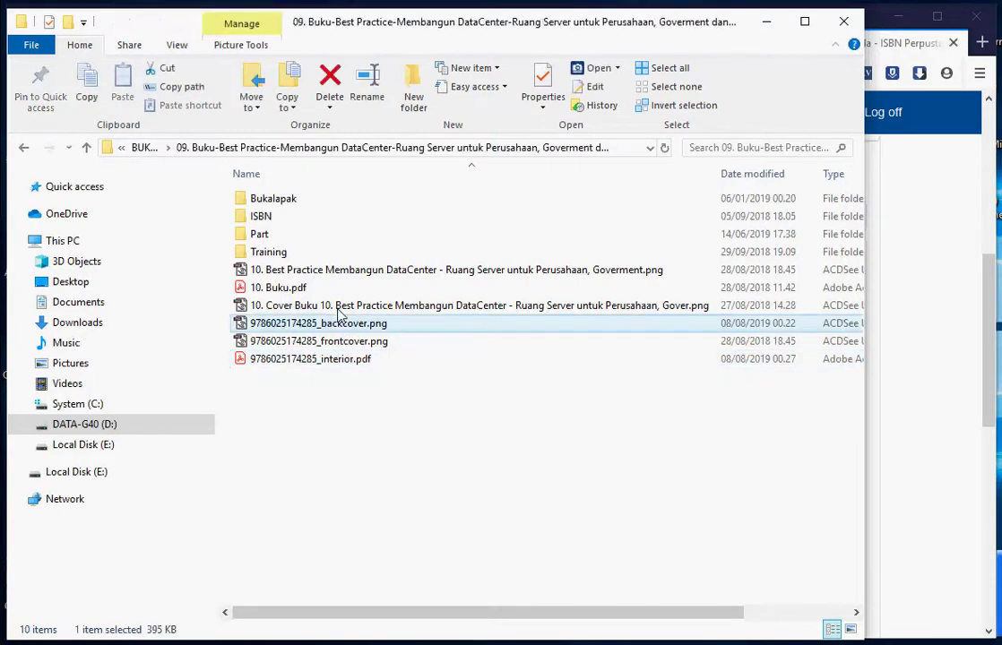
pyautogui.doubleClick(338, 314)
pyautogui.scroll(-1, 398, 213)
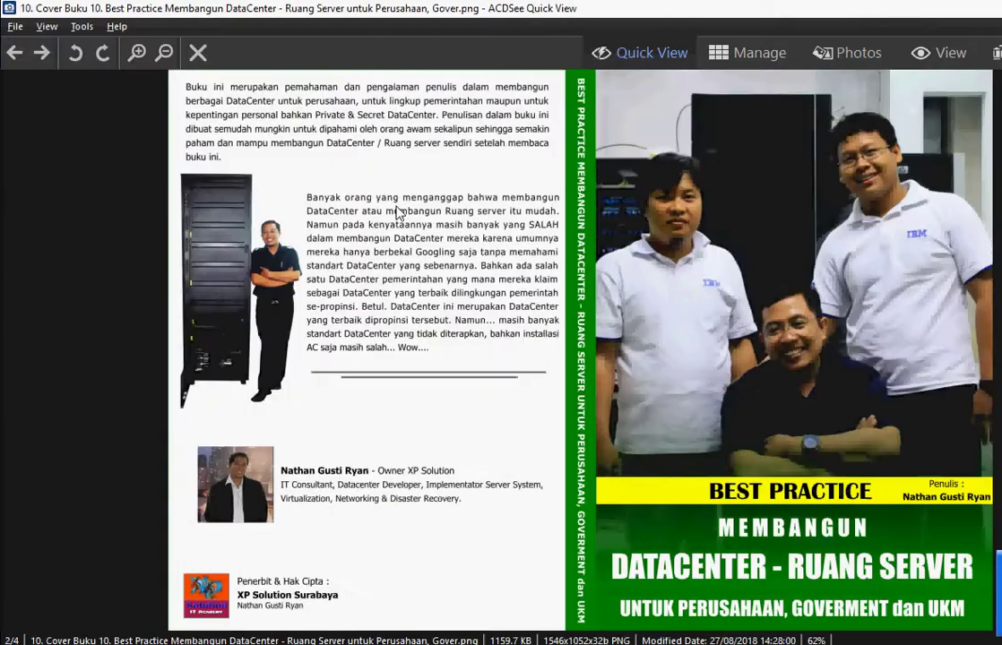
pyautogui.scroll(-2, 397, 211)
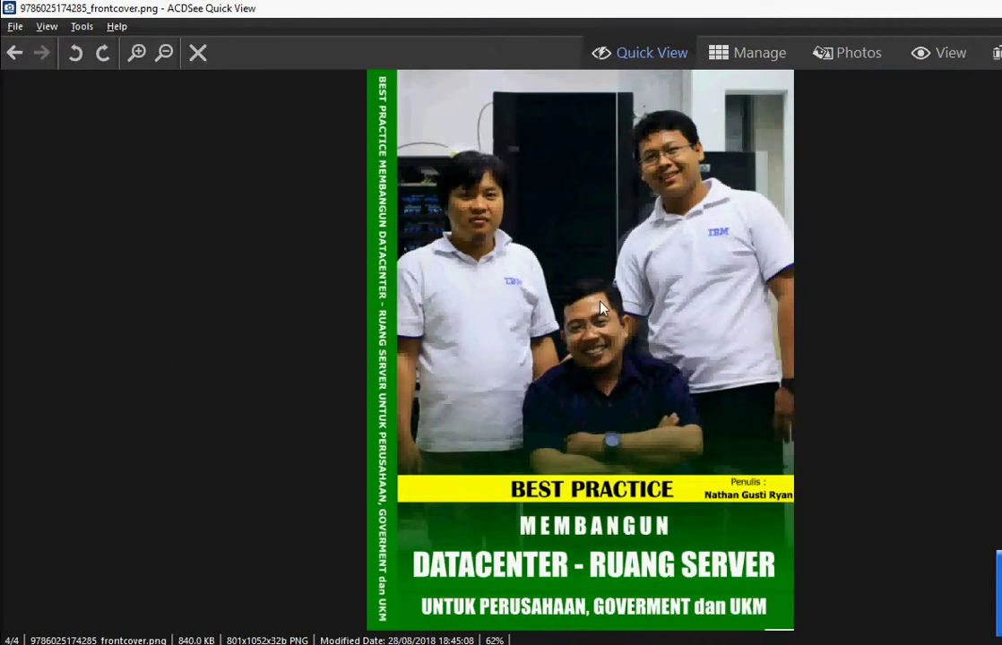
pyautogui.scroll(1, 491, 264)
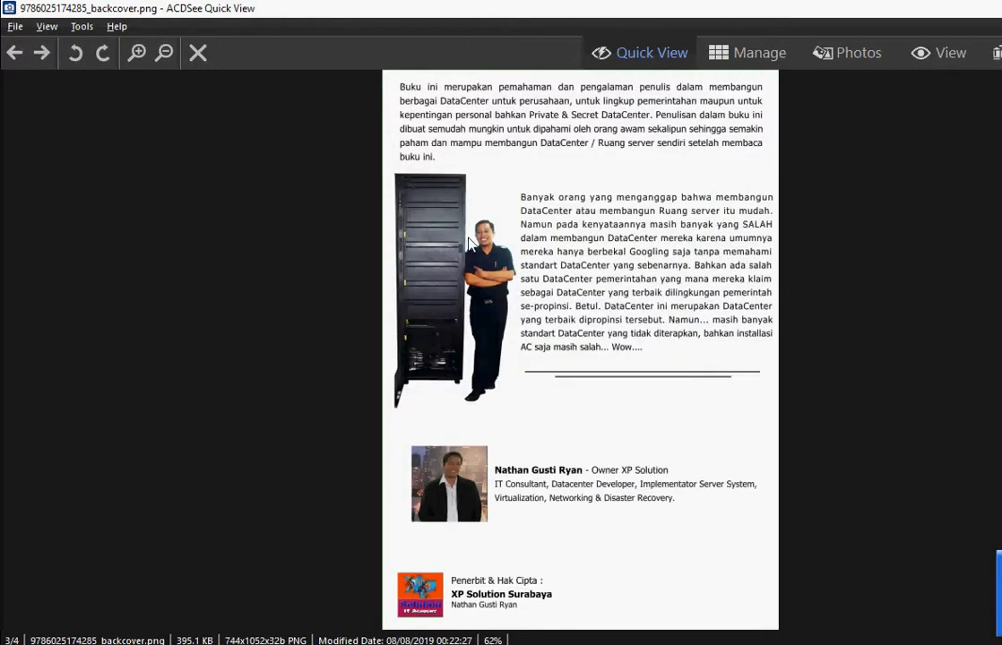
pyautogui.press('Escape')
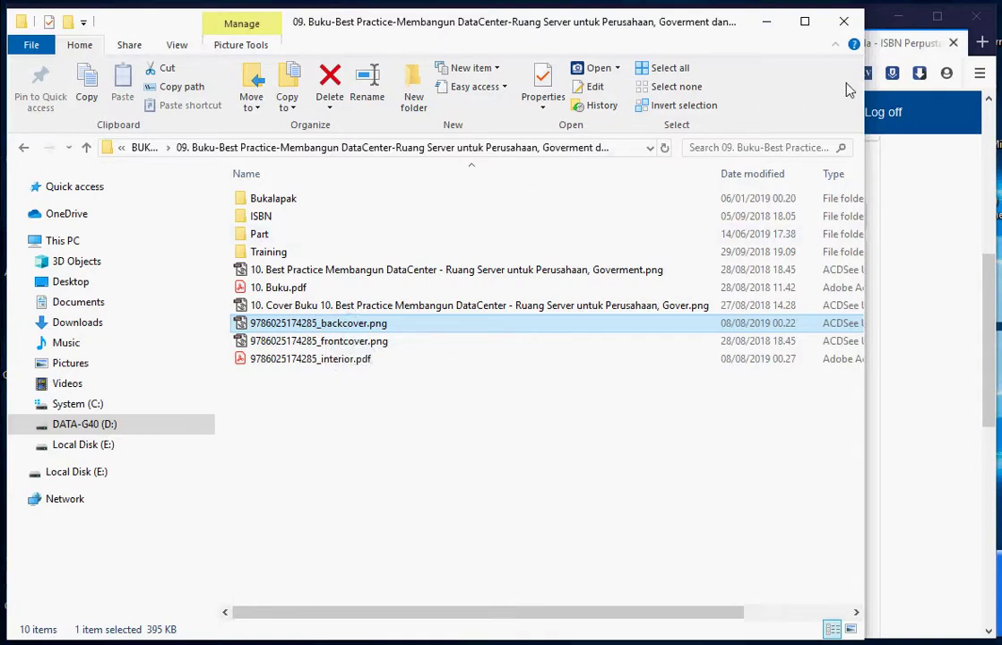
pyautogui.moveTo(863, 90); pyautogui.dragTo(952, 79)
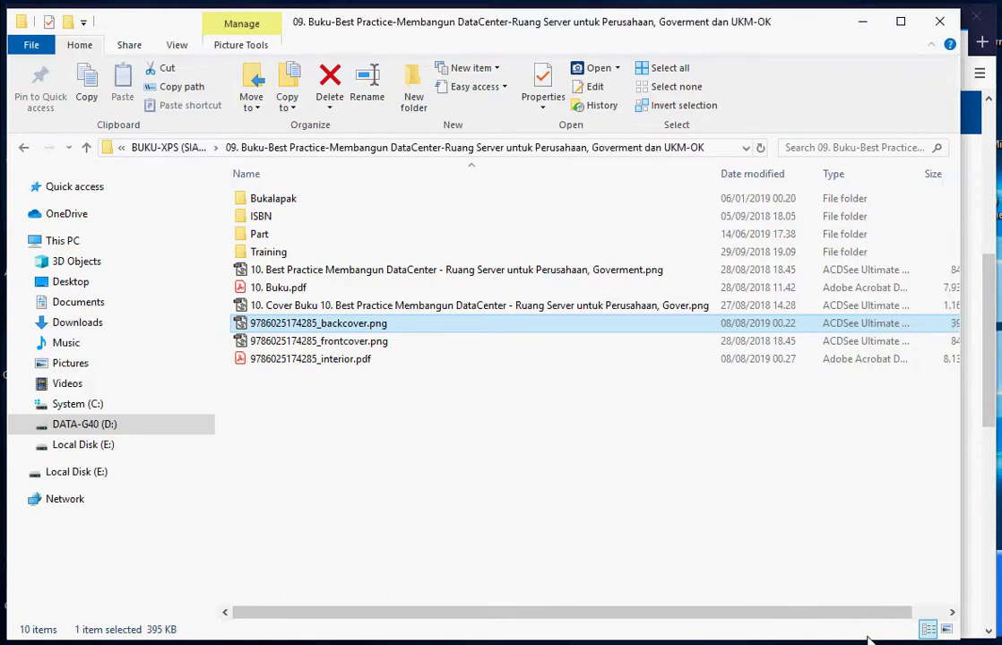
# Step: Bring the book documentation notes into view and check the first book's date 27-03-2018
pyautogui.moveTo(809, 624)
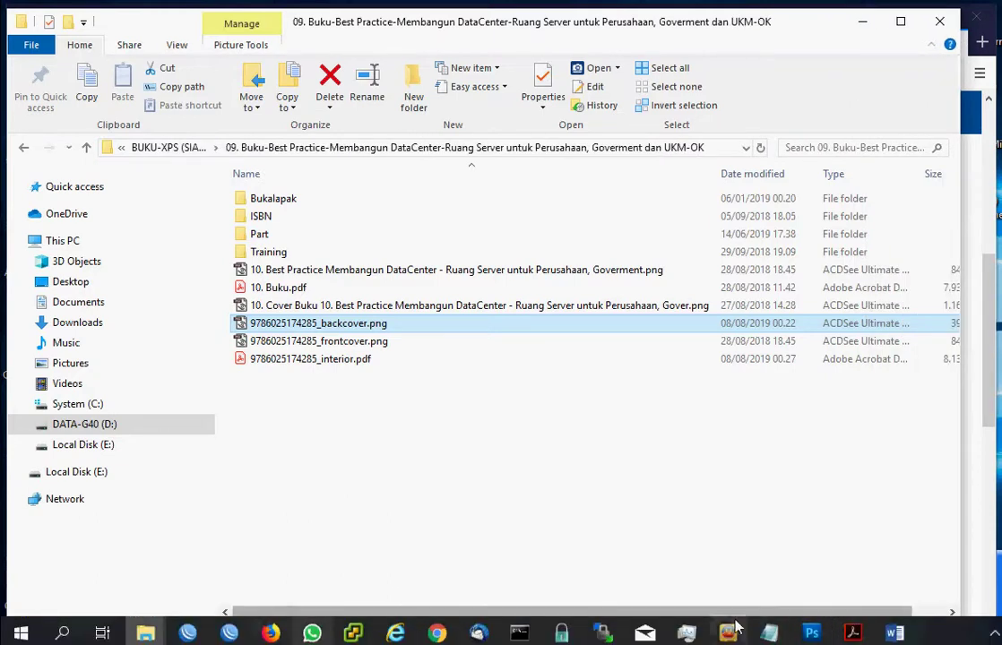
pyautogui.click(769, 634)
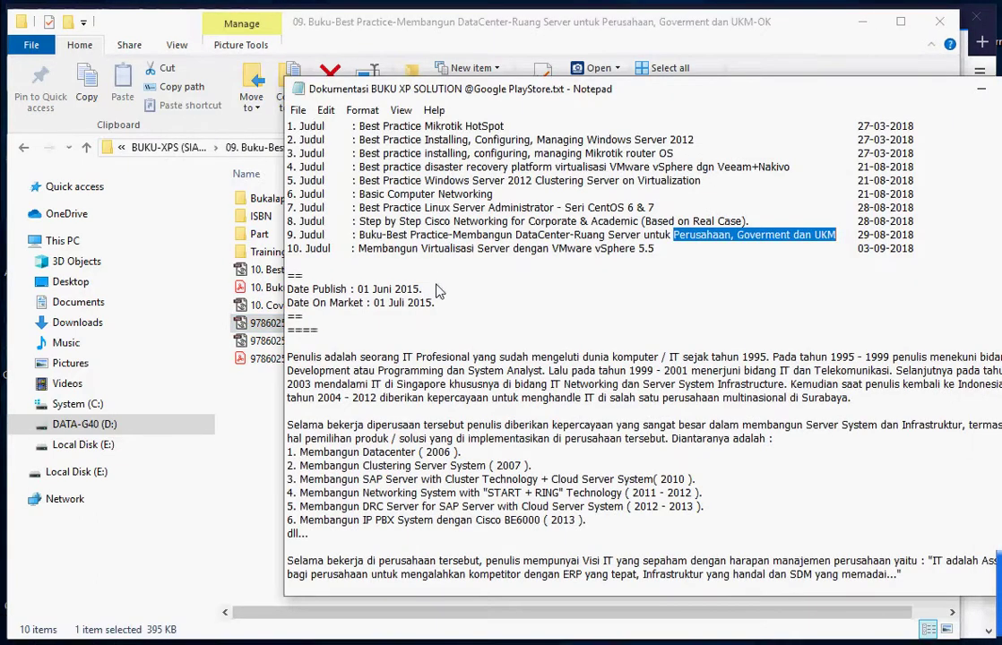
pyautogui.click(381, 255)
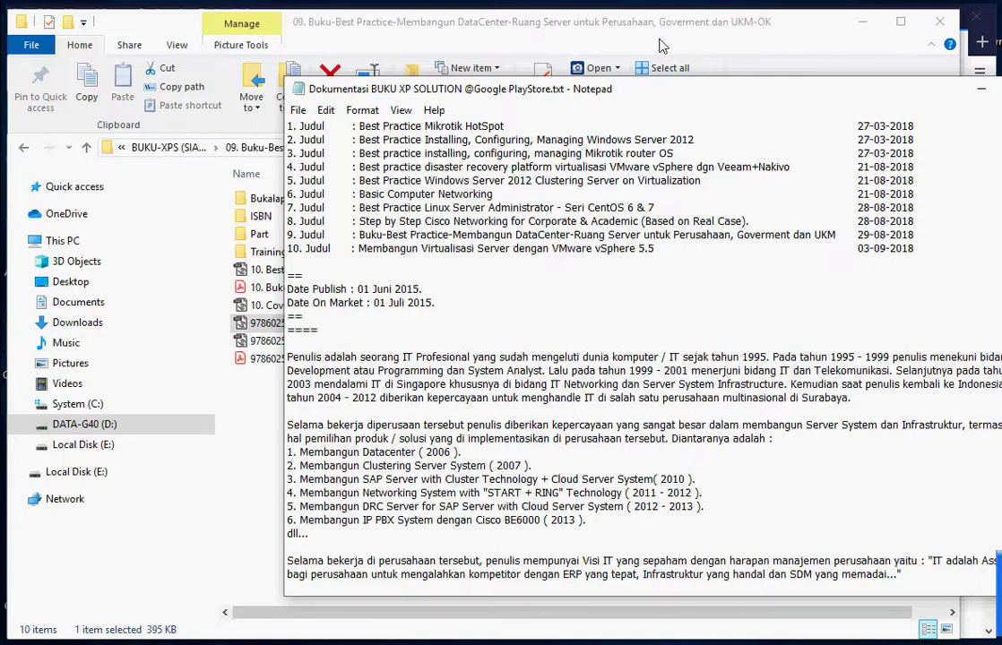
pyautogui.moveTo(556, 89); pyautogui.dragTo(411, 27)
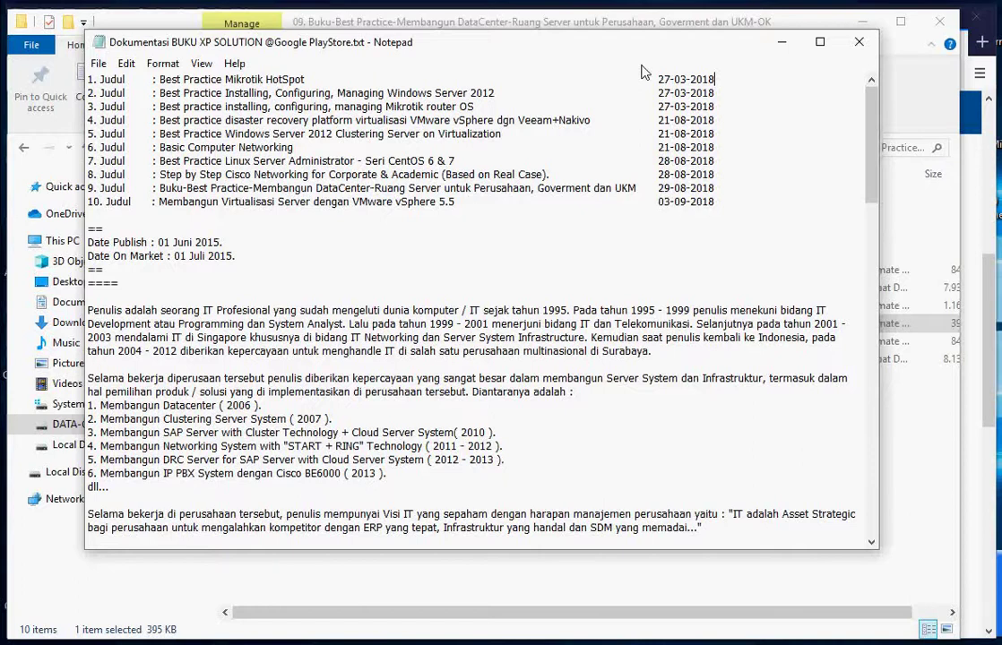
pyautogui.doubleClick(706, 68)
pyautogui.click(721, 78)
# Step: Scroll through the remaining titles and publish dates, then minimize Notepad
pyautogui.scroll(-2, 250, 344)
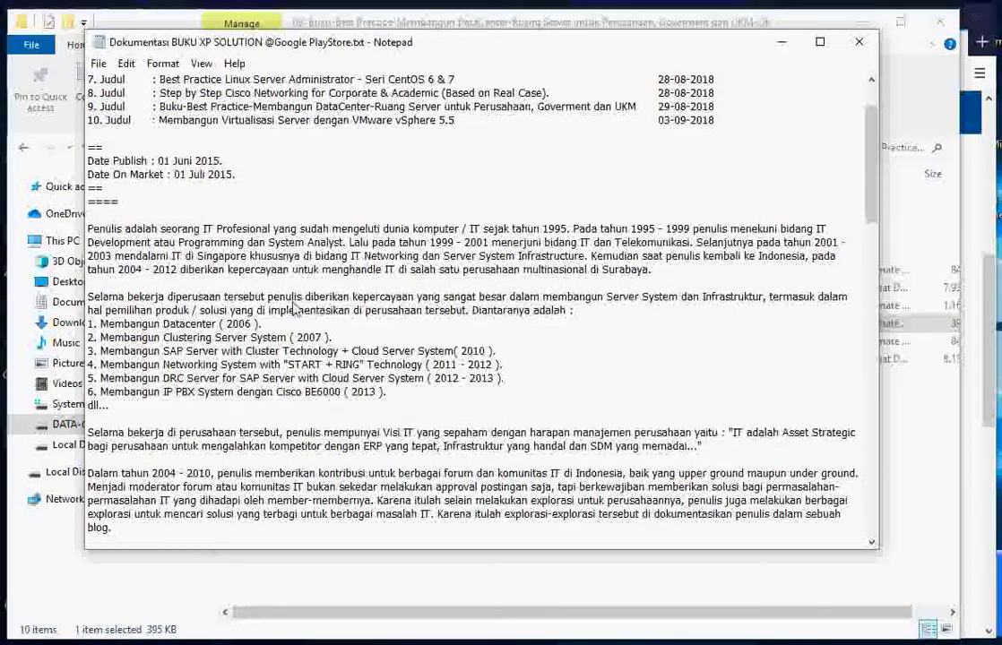
pyautogui.scroll(-4, 270, 341)
pyautogui.scroll(-10, 270, 457)
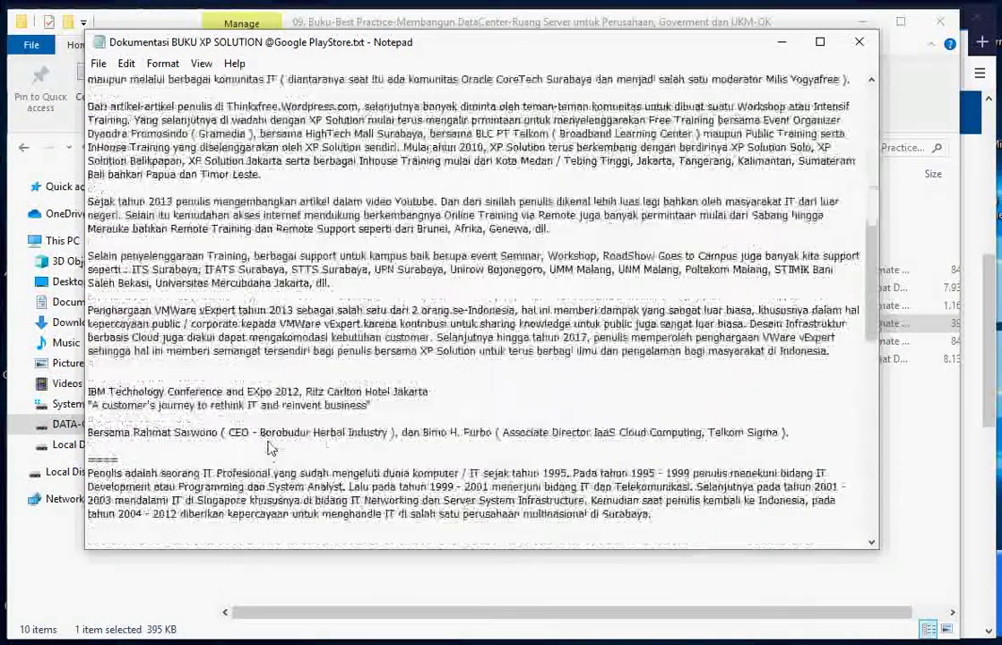
pyautogui.scroll(1, 270, 445)
pyautogui.scroll(12, 270, 445)
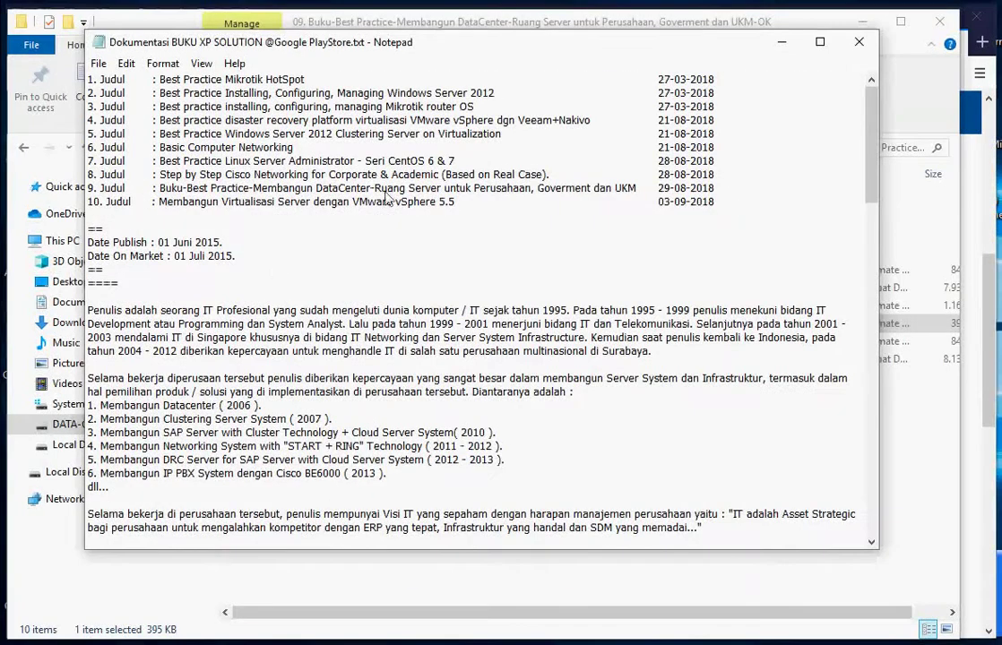
pyautogui.click(781, 41)
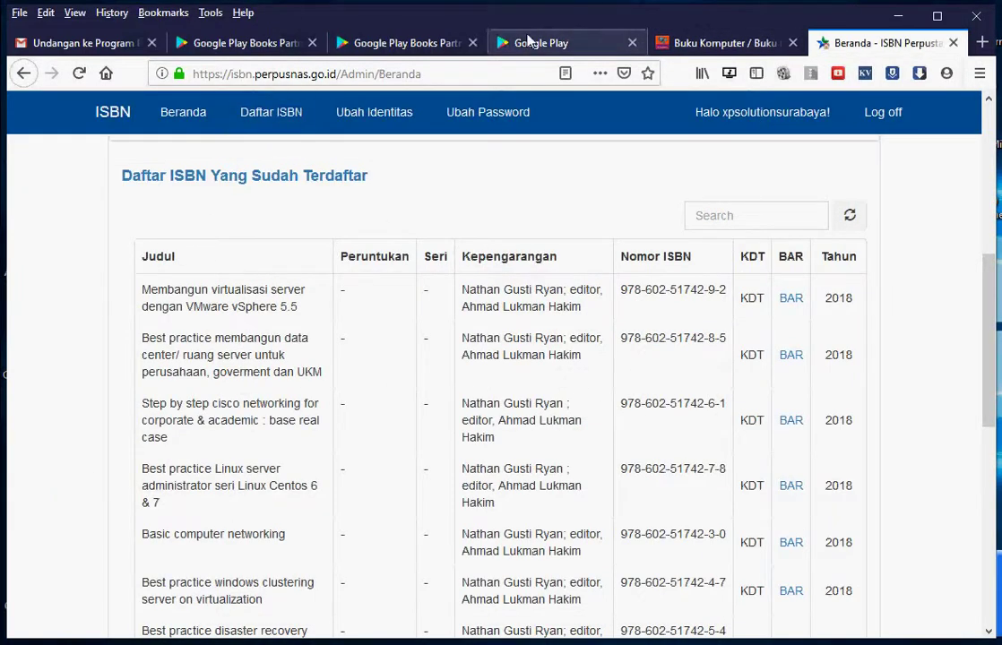
pyautogui.scroll(2, 673, 228)
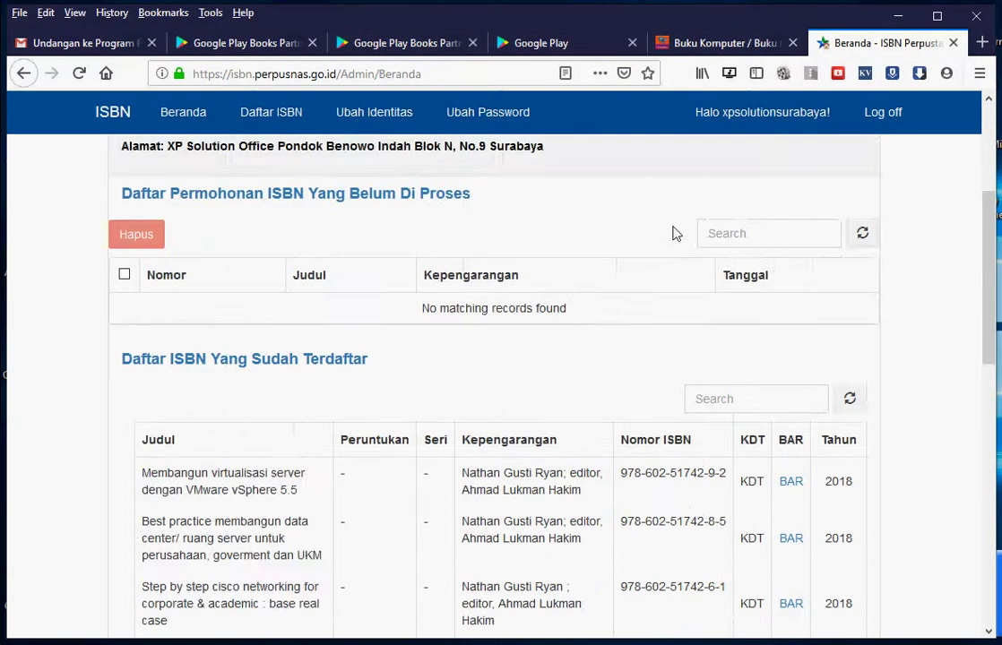
pyautogui.scroll(3, 676, 233)
pyautogui.scroll(-4, 206, 354)
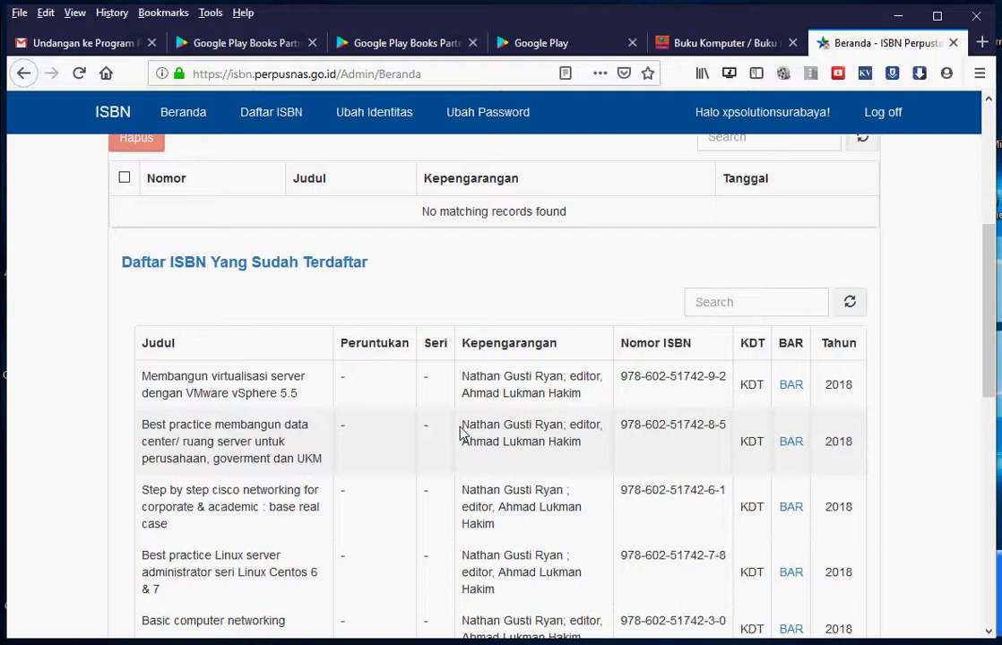
pyautogui.scroll(-2, 516, 451)
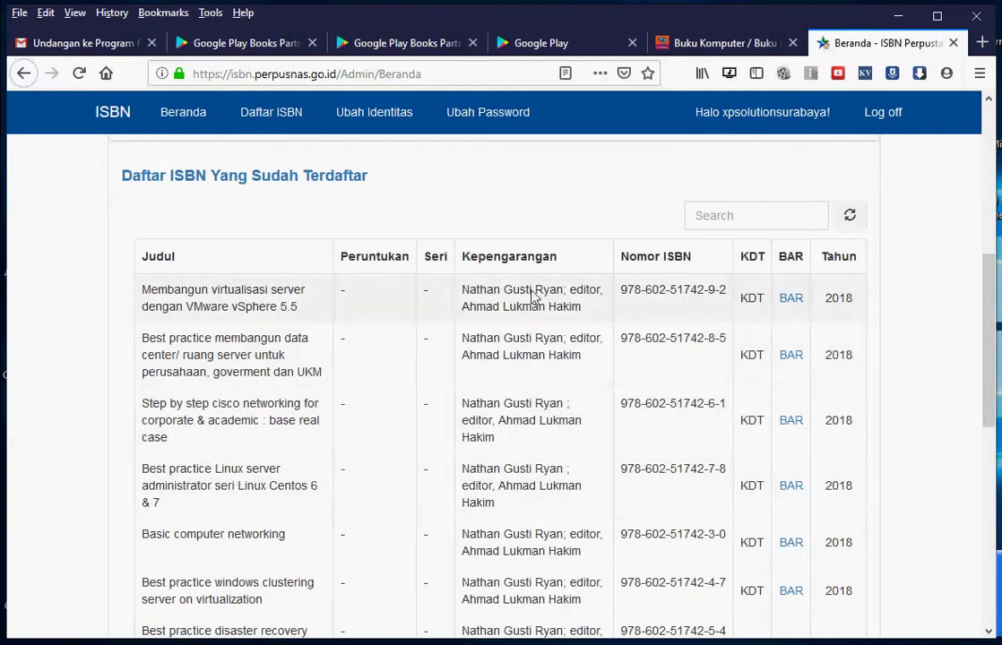
pyautogui.scroll(4, 533, 299)
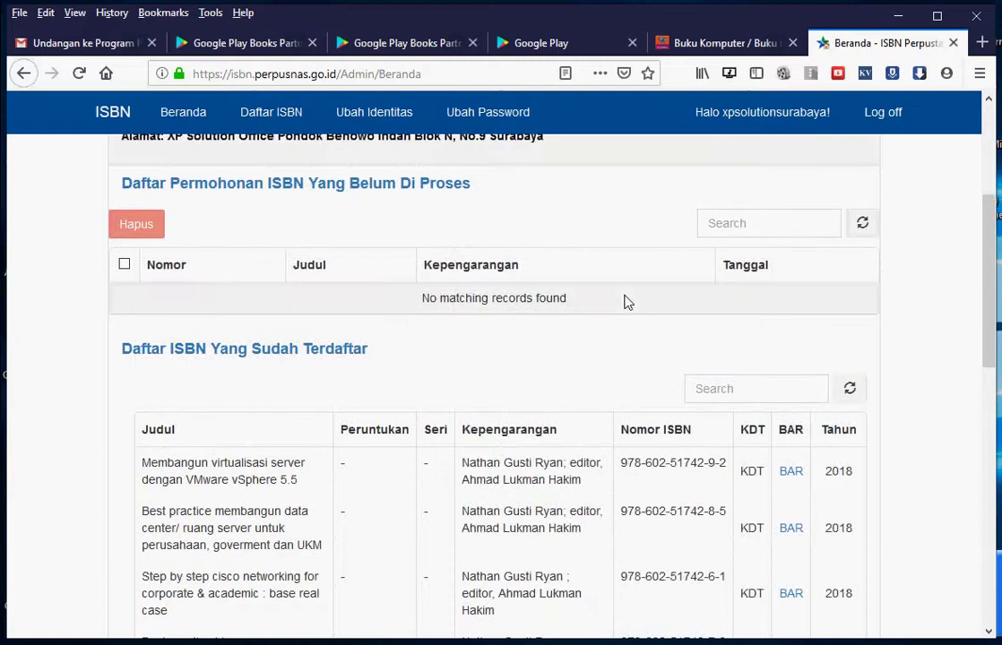
pyautogui.scroll(2, 607, 331)
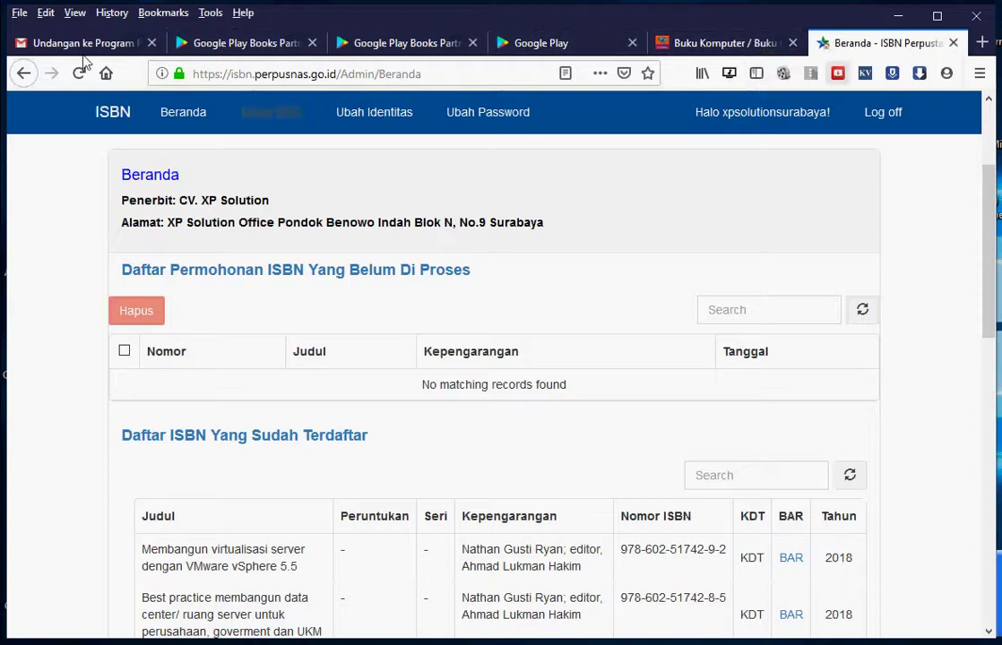
# Step: In Gmail, open and read the newer Partner Program welcome email
pyautogui.click(45, 34)
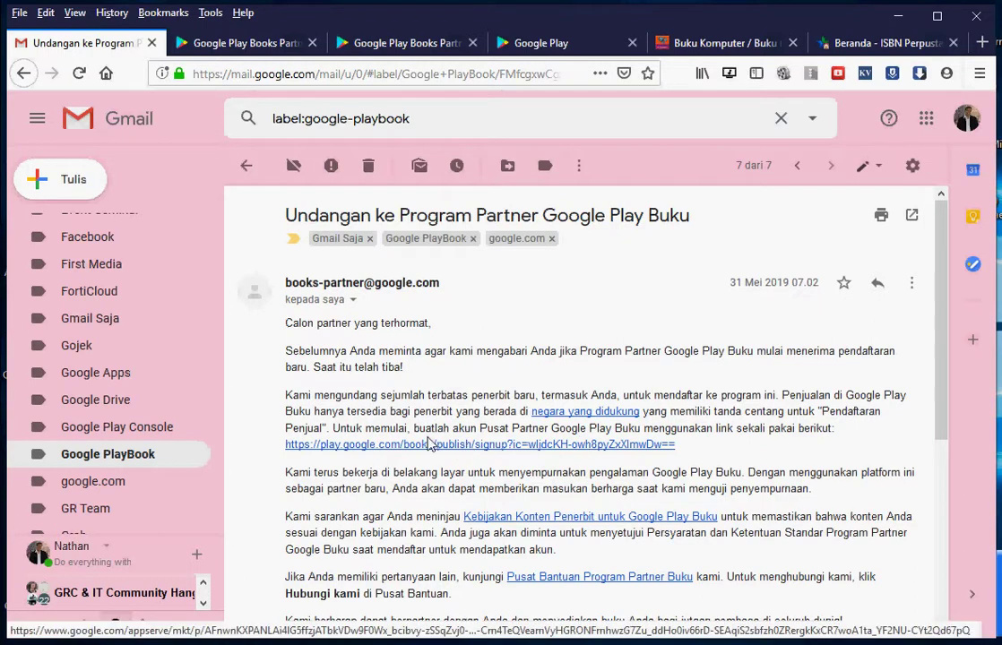
pyautogui.click(795, 165)
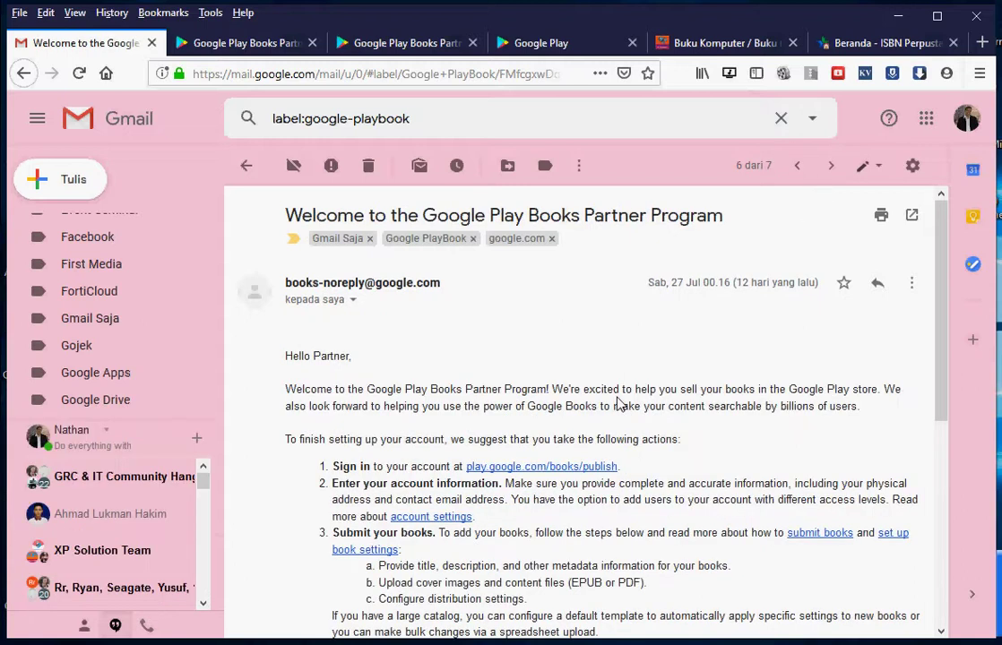
pyautogui.scroll(-2, 623, 421)
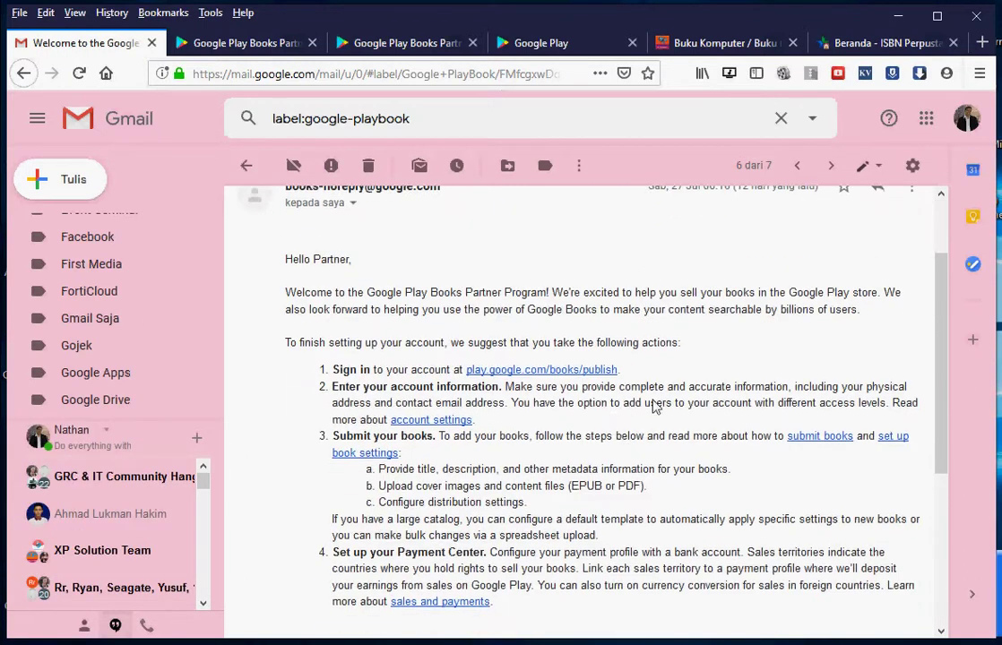
pyautogui.scroll(2, 470, 315)
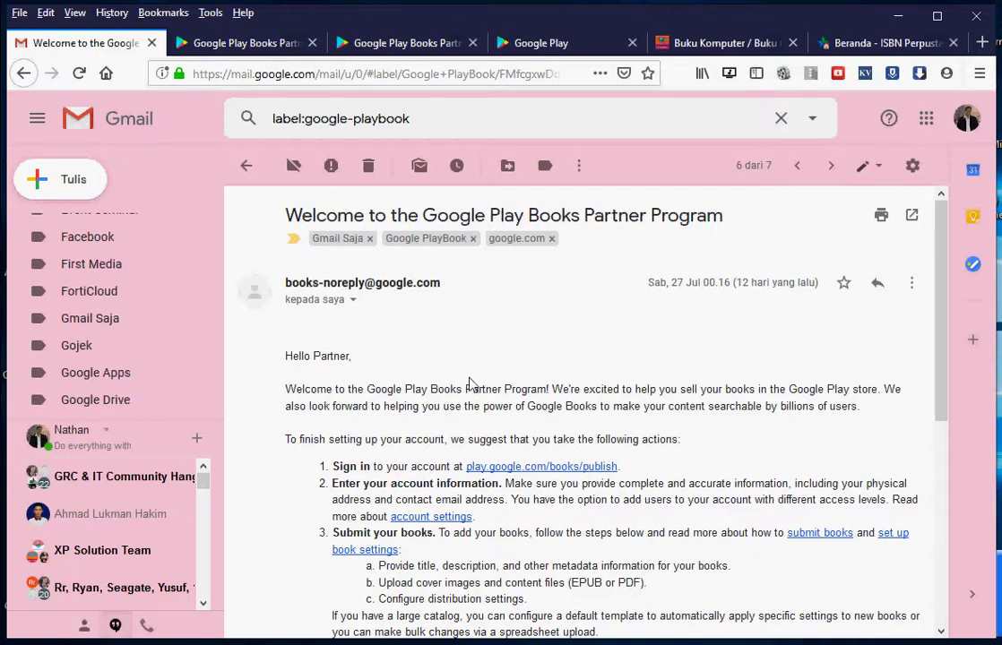
pyautogui.scroll(-2, 453, 407)
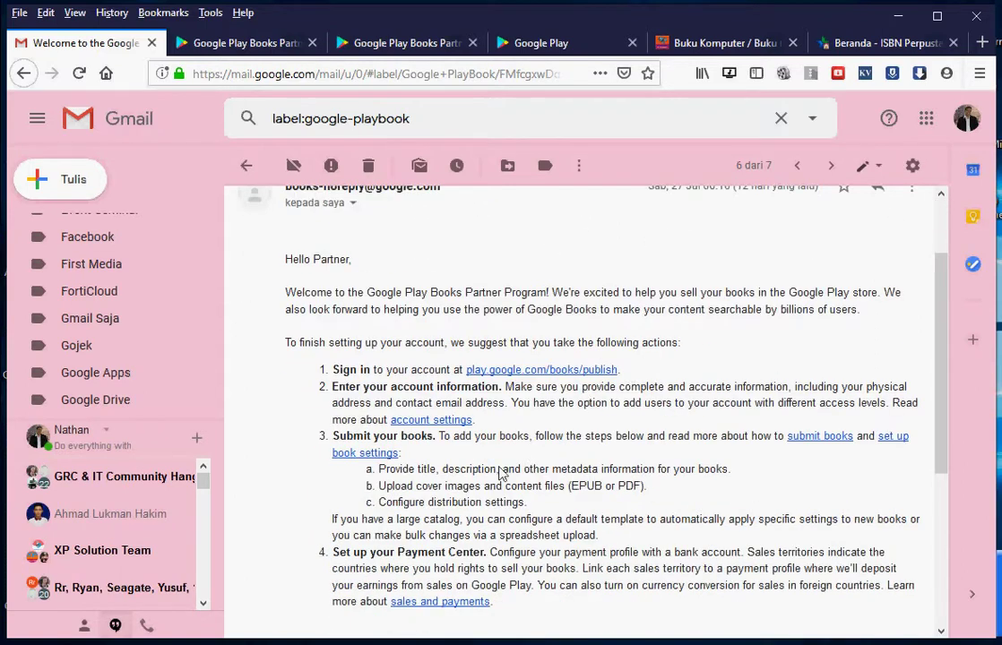
pyautogui.scroll(-2, 448, 464)
pyautogui.scroll(4, 393, 464)
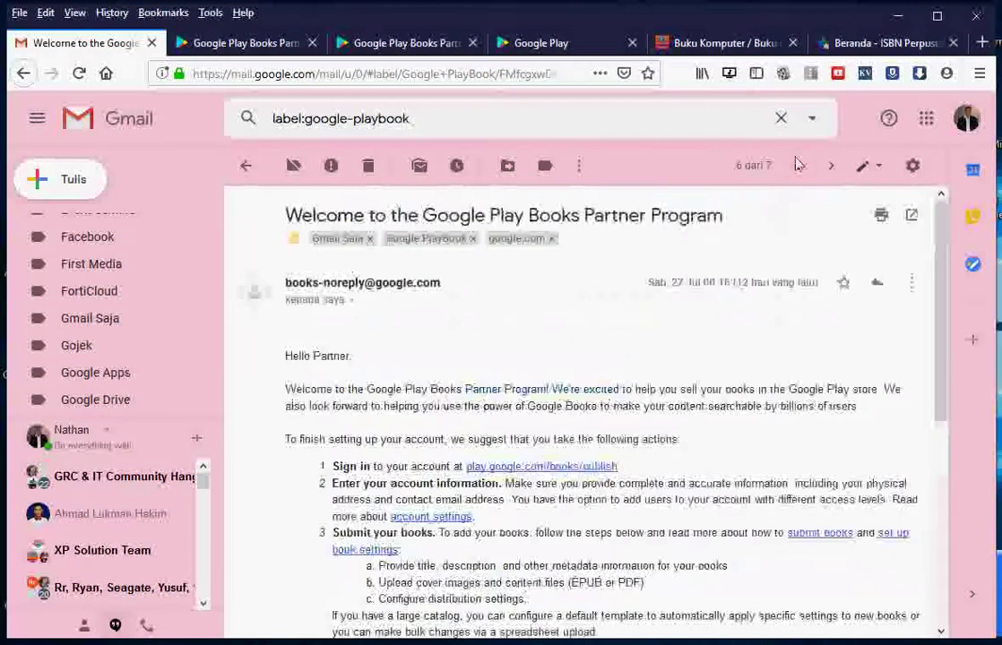
# Step: Move to the newer payment contact change email and read it through
pyautogui.click(797, 165)
pyautogui.scroll(-1, 653, 439)
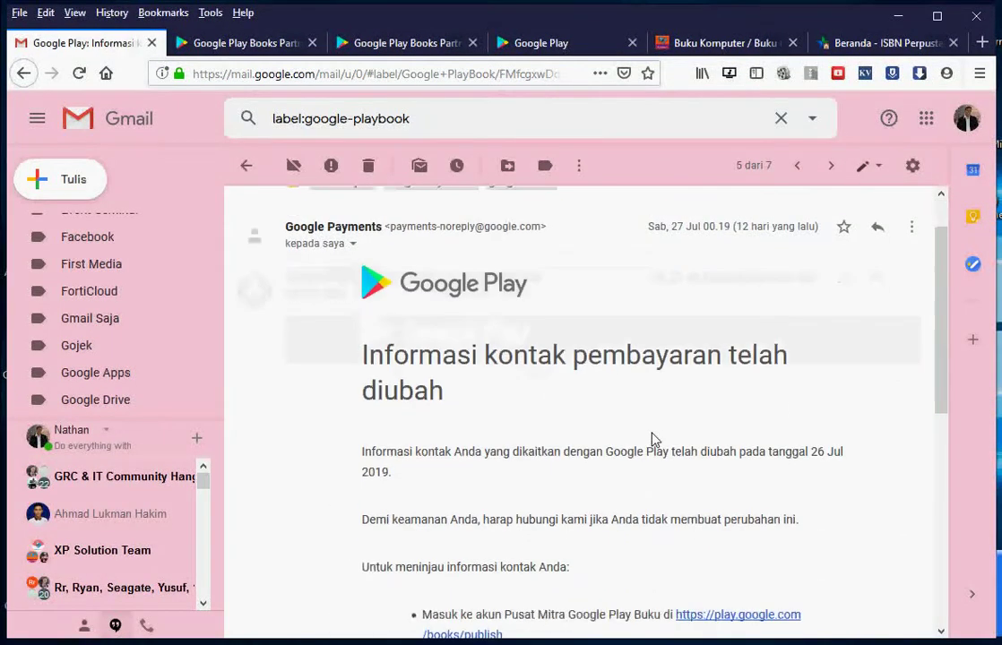
pyautogui.scroll(-5, 450, 434)
pyautogui.scroll(2, 600, 392)
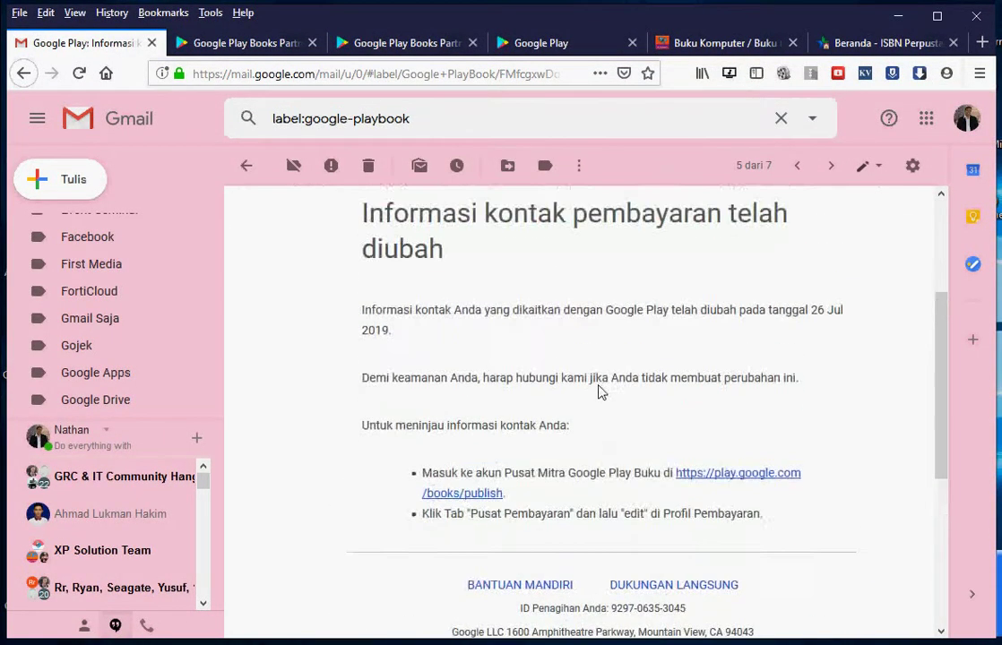
pyautogui.scroll(2, 529, 411)
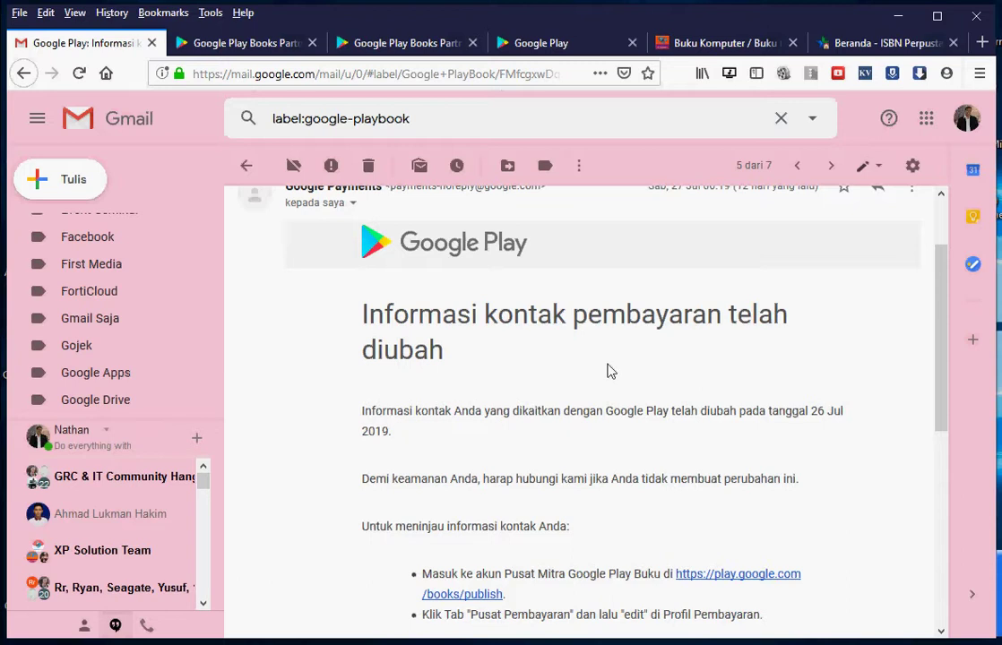
pyautogui.scroll(2, 596, 394)
pyautogui.scroll(-2, 583, 422)
pyautogui.scroll(-2, 614, 422)
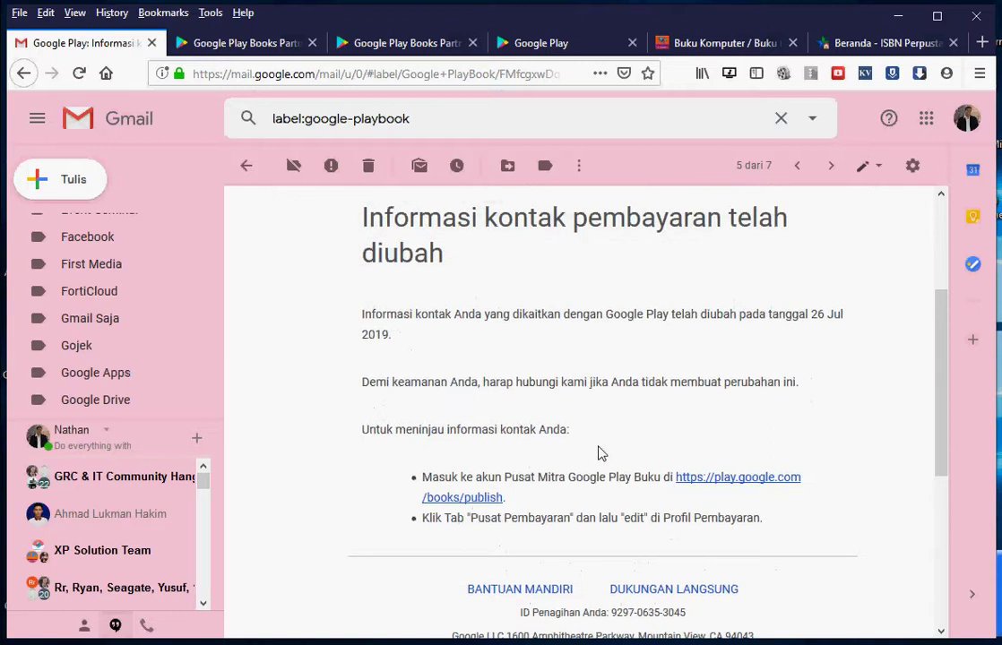
pyautogui.scroll(-4, 617, 473)
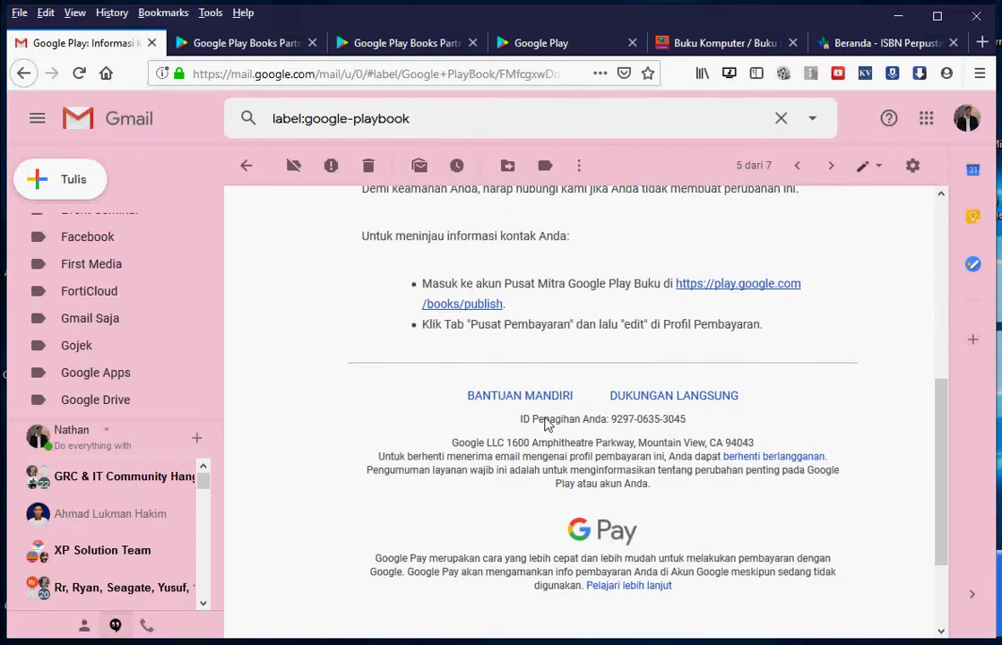
pyautogui.scroll(3, 583, 390)
pyautogui.scroll(5, 592, 358)
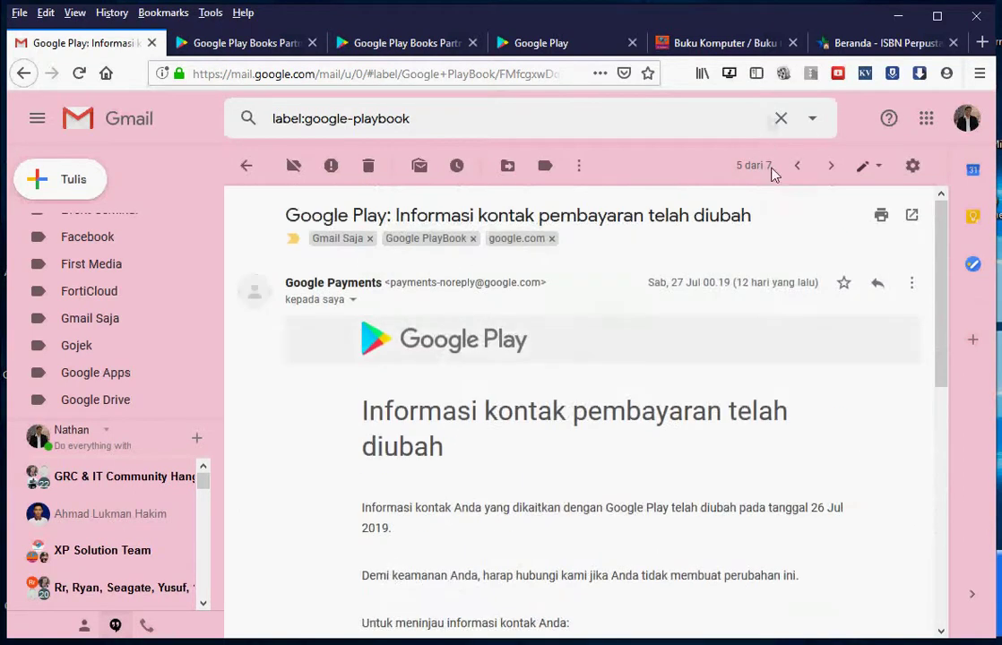
# Step: Step through the newer payment emails to the newest, the primary payment method change notice
pyautogui.click(797, 165)
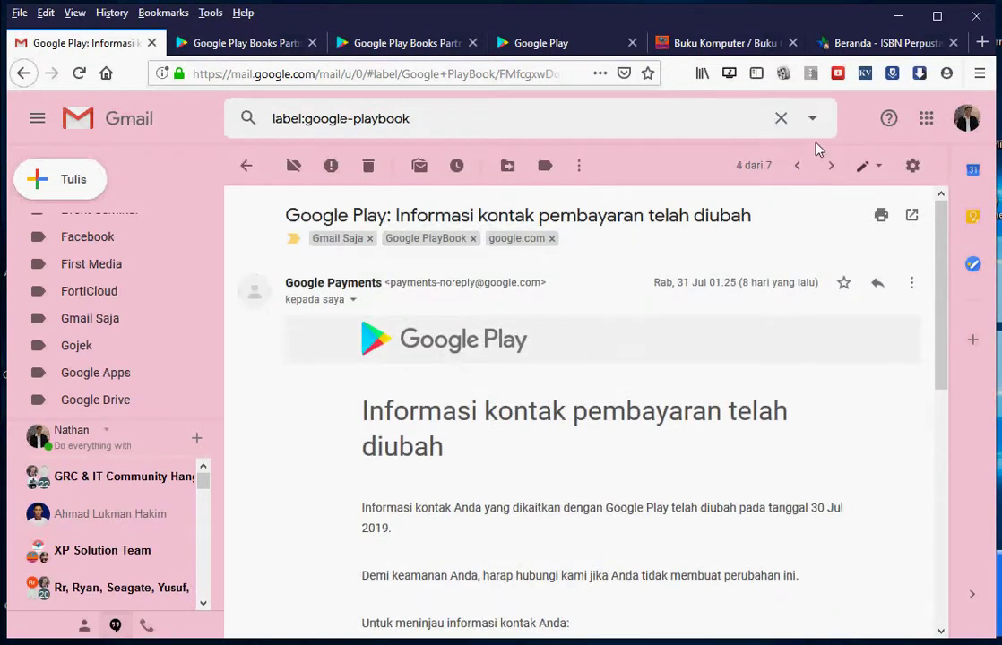
pyautogui.doubleClick(783, 154)
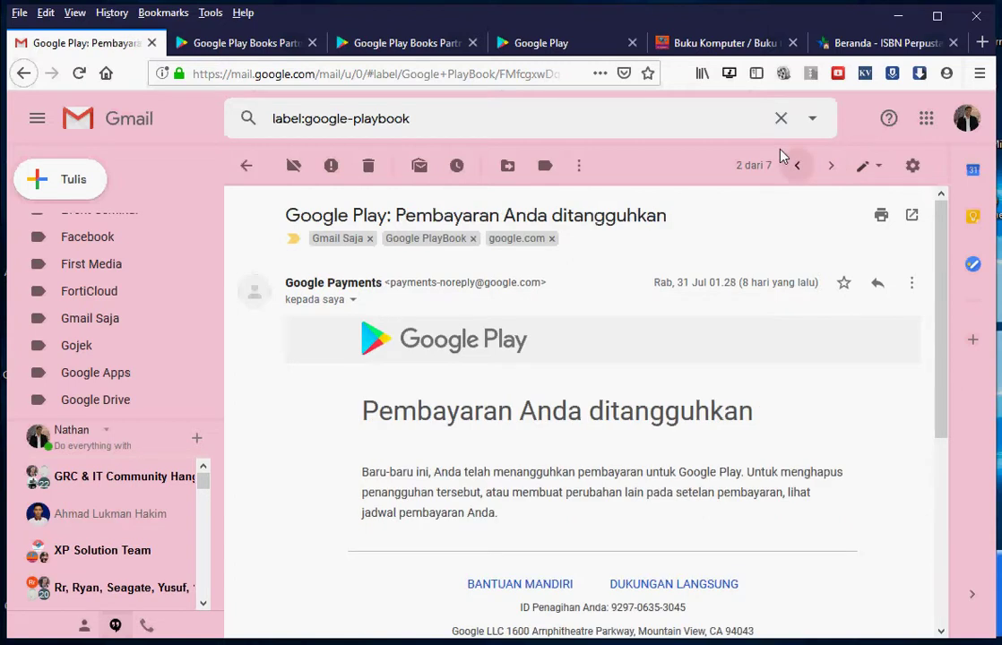
pyautogui.click(781, 152)
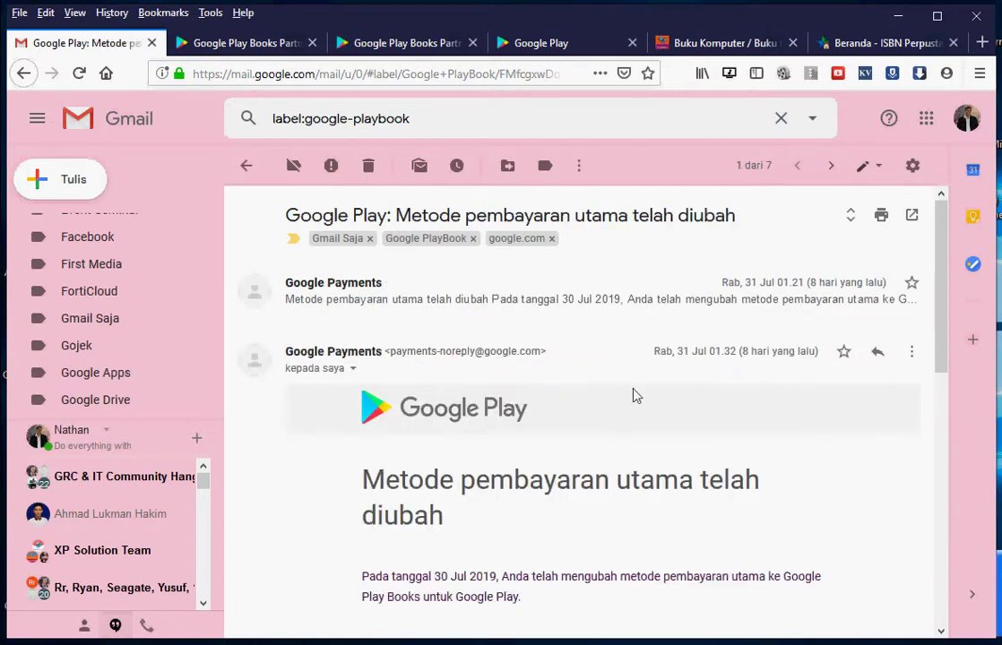
pyautogui.scroll(-3, 633, 395)
pyautogui.scroll(2, 579, 607)
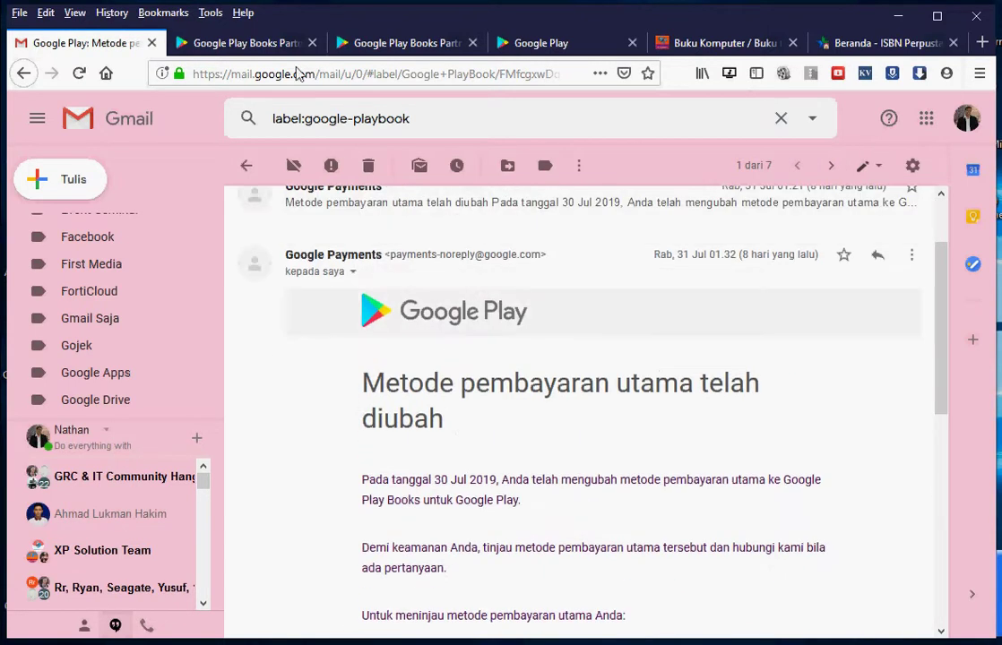
# Step: Open the Book Catalog from Partner Center and scroll through the book covers, back to the top
pyautogui.click(242, 43)
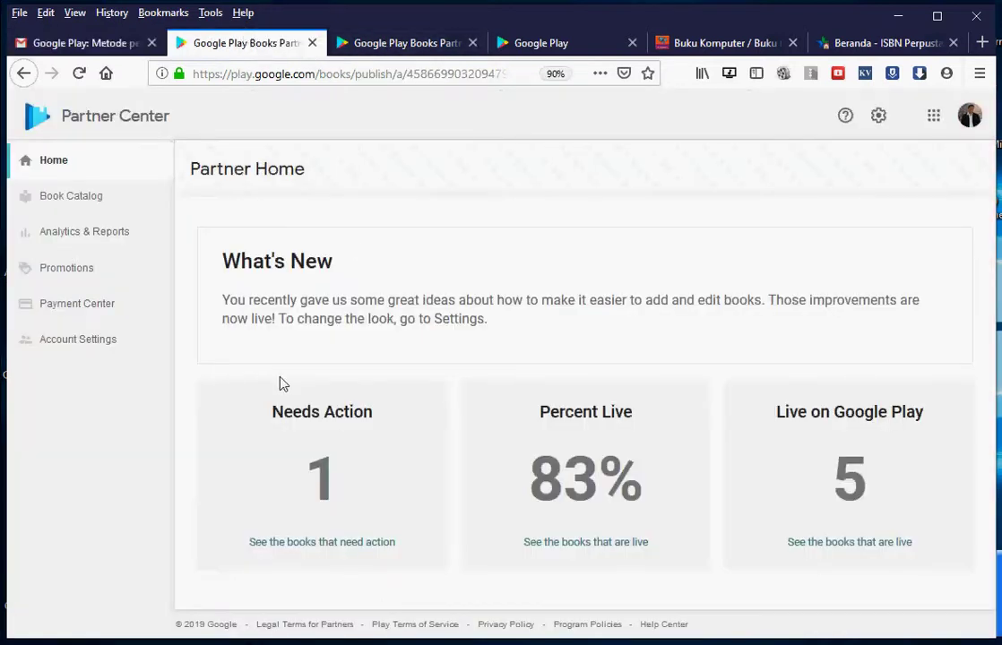
pyautogui.click(55, 187)
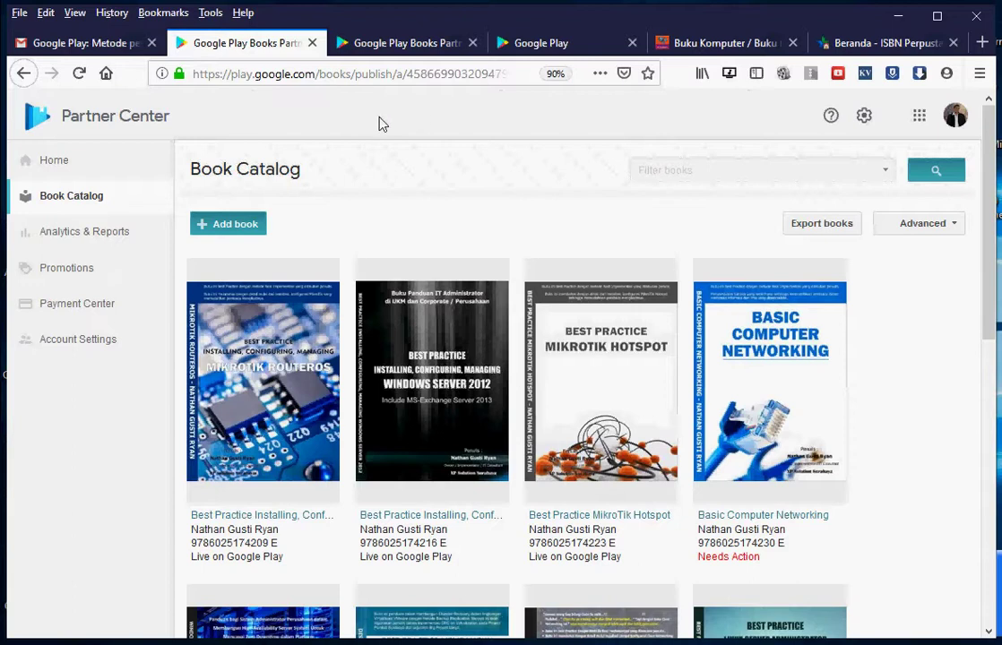
pyautogui.scroll(-5, 397, 411)
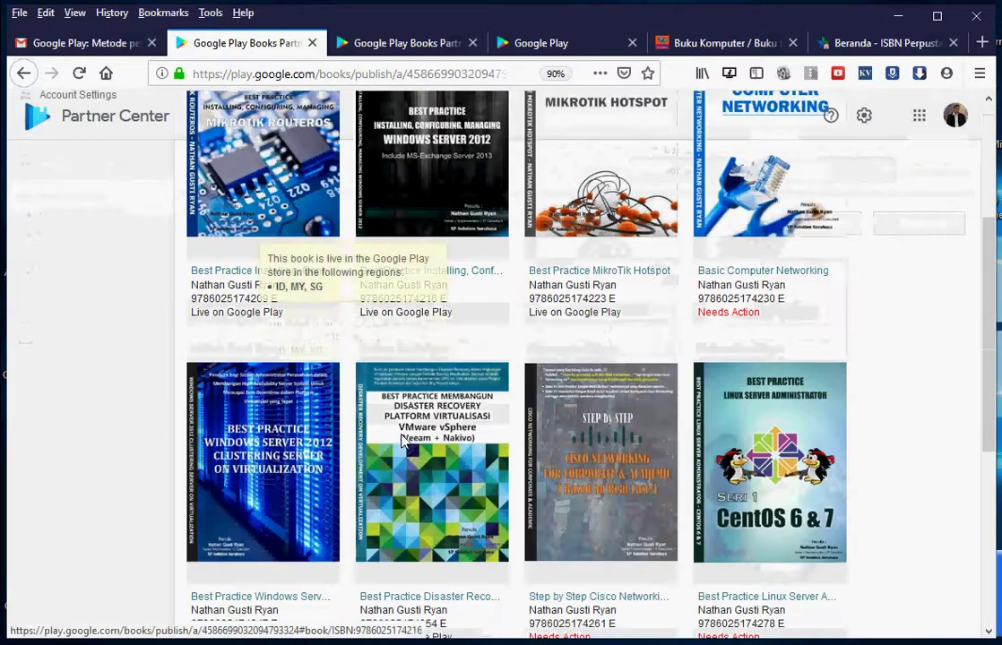
pyautogui.scroll(-5, 677, 493)
pyautogui.scroll(10, 487, 524)
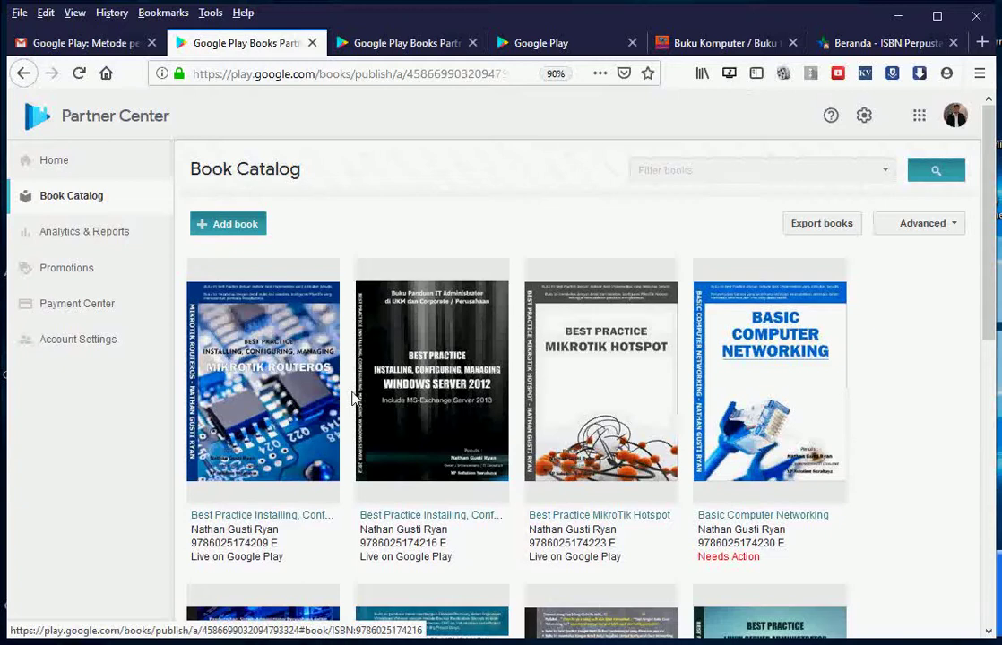
pyautogui.scroll(-4, 354, 398)
pyautogui.scroll(-4, 354, 397)
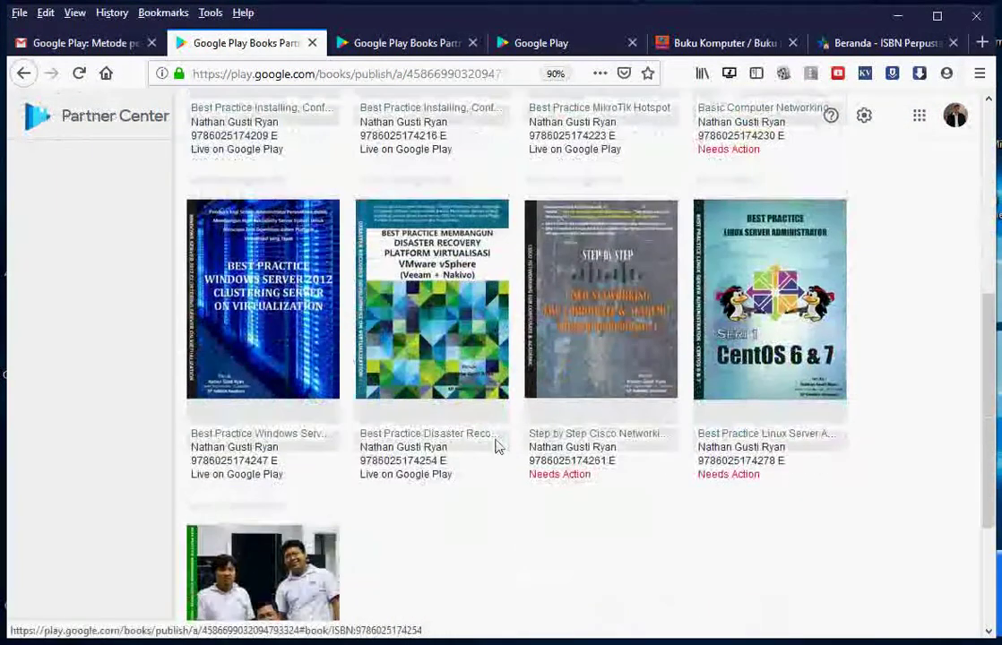
pyautogui.scroll(-2, 358, 511)
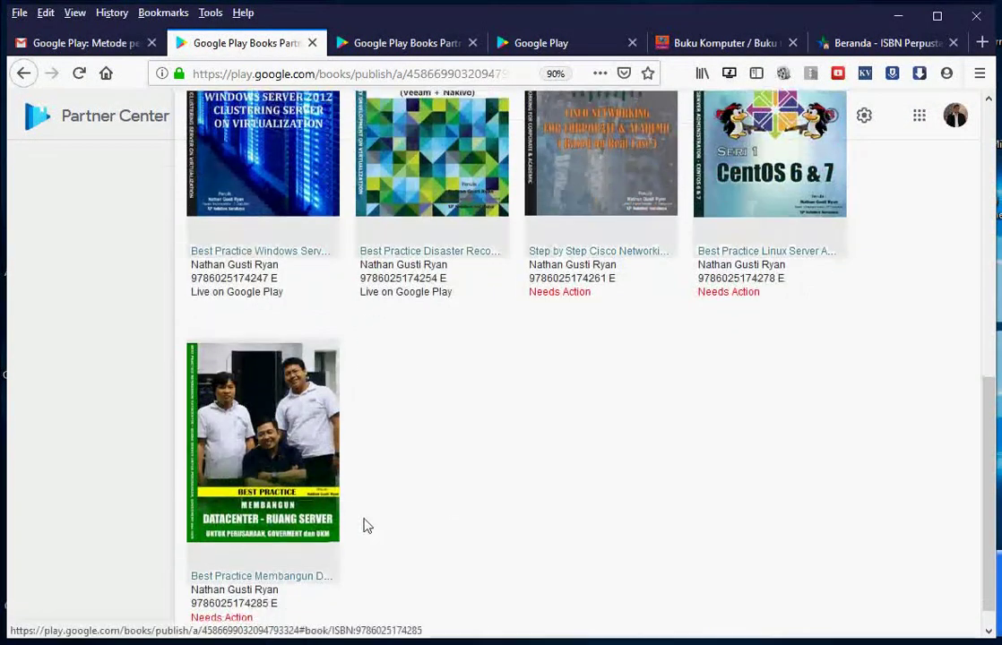
pyautogui.scroll(10, 576, 463)
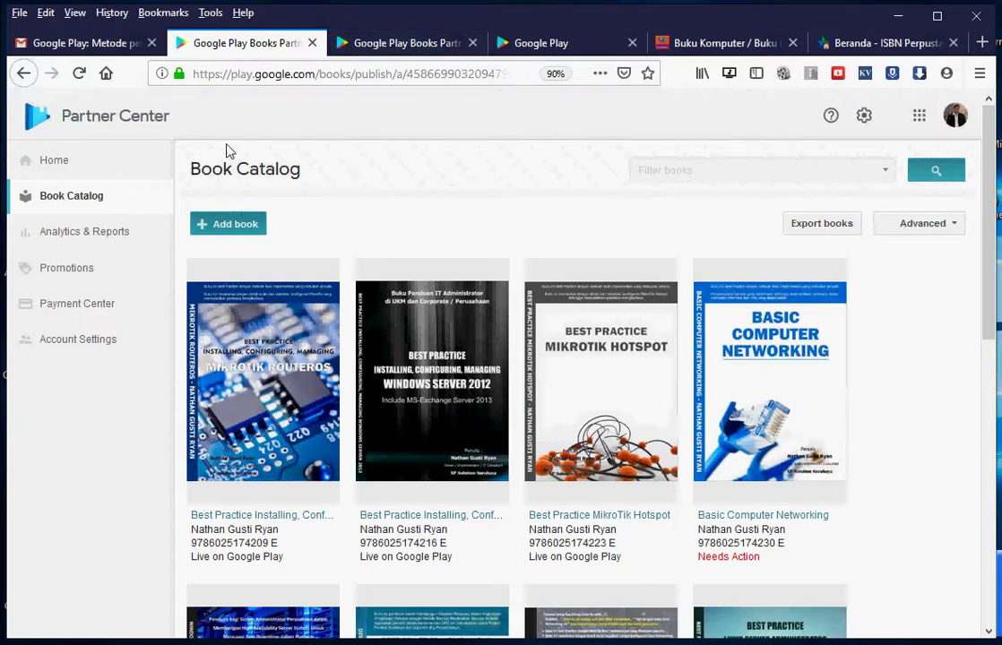
pyautogui.click(374, 44)
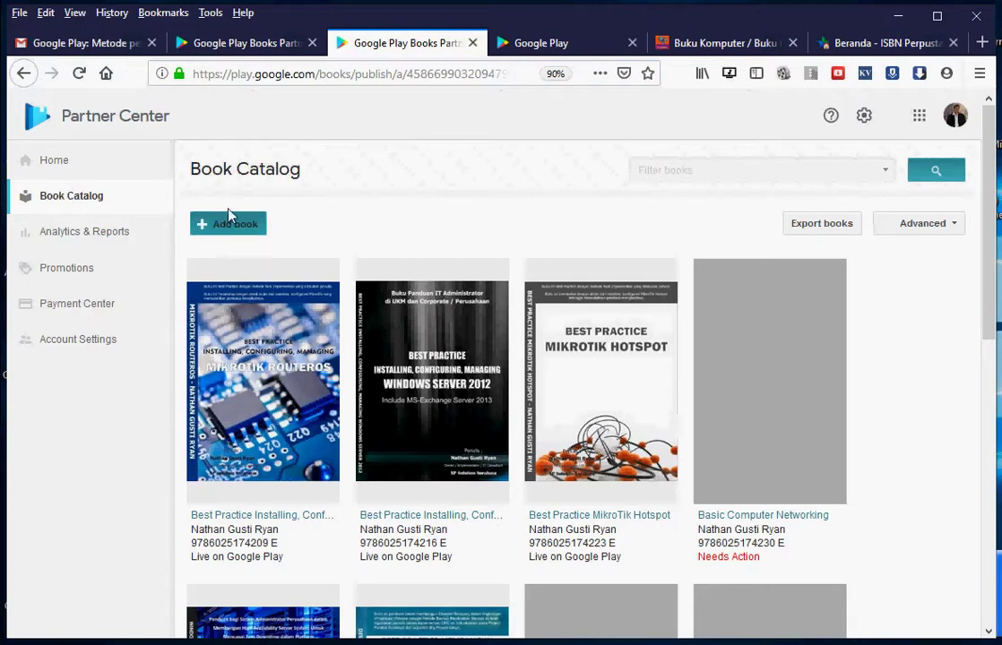
pyautogui.click(37, 159)
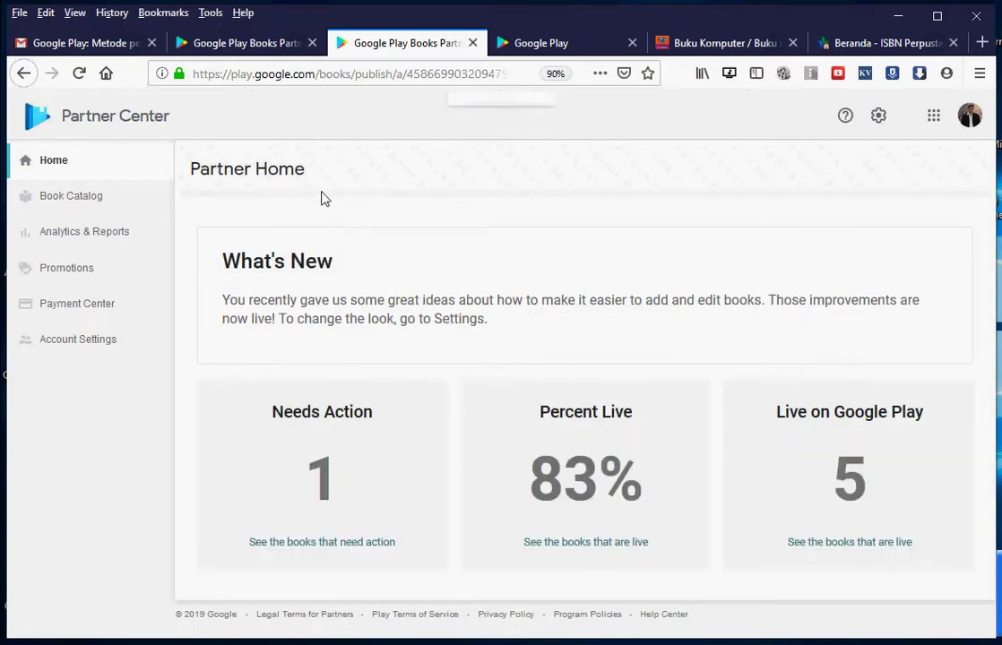
pyautogui.click(53, 182)
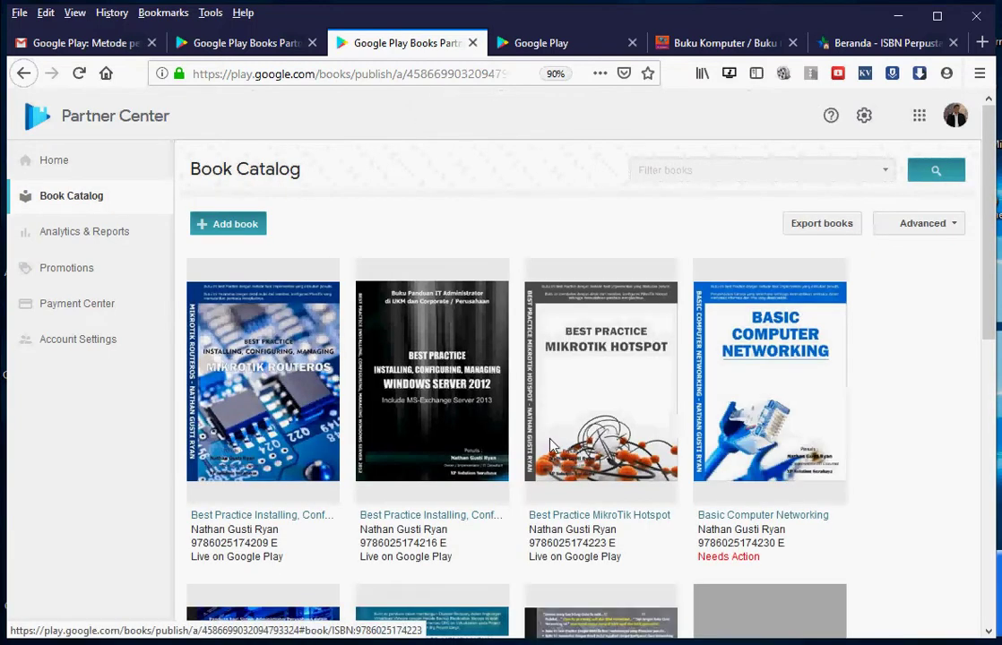
pyautogui.scroll(-1, 505, 426)
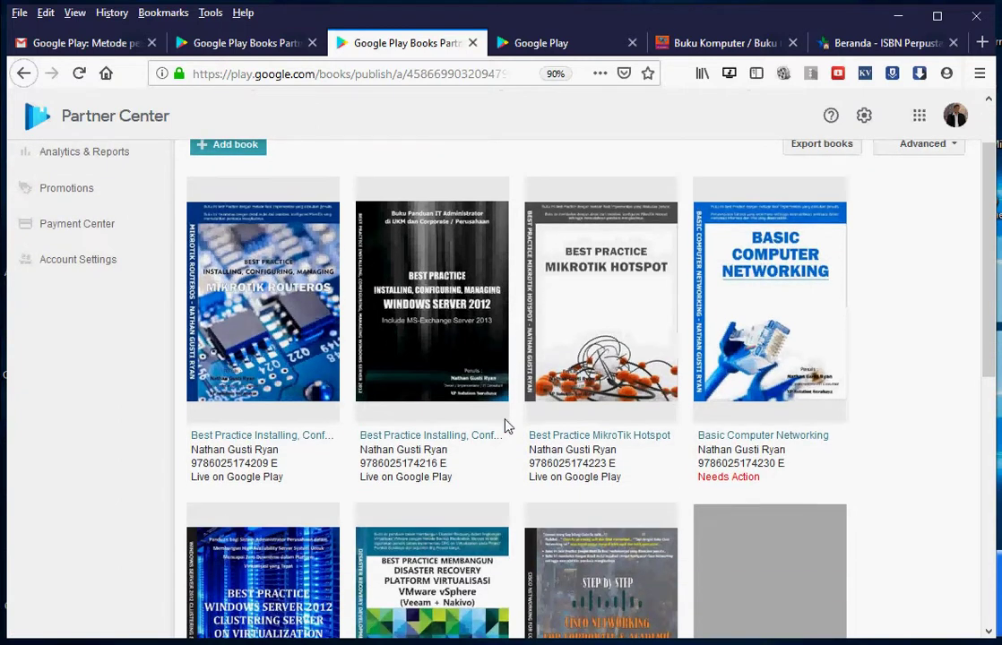
pyautogui.scroll(1, 505, 426)
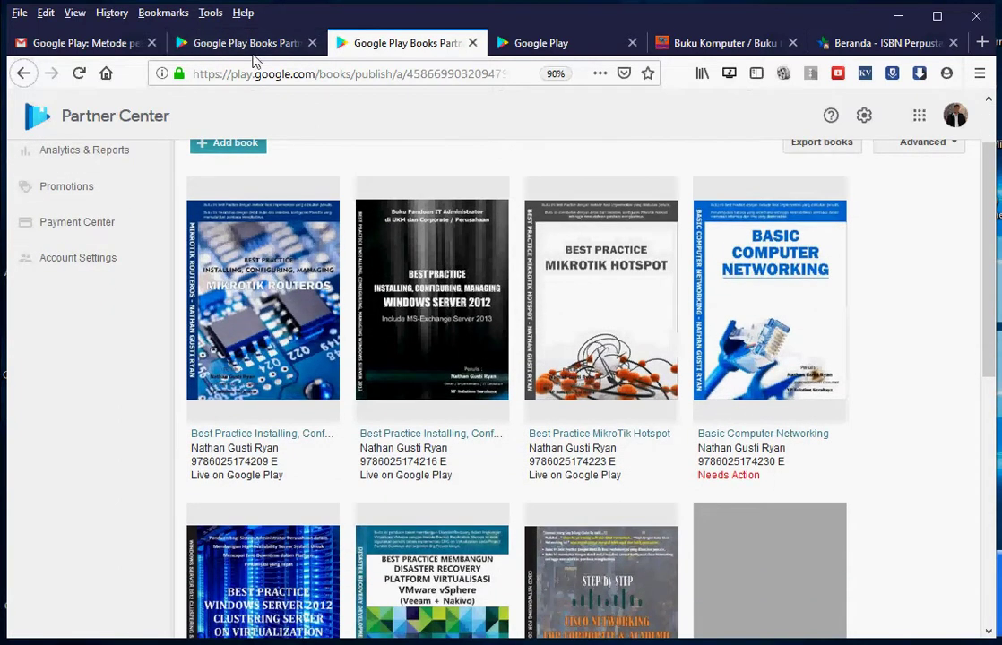
pyautogui.click(232, 42)
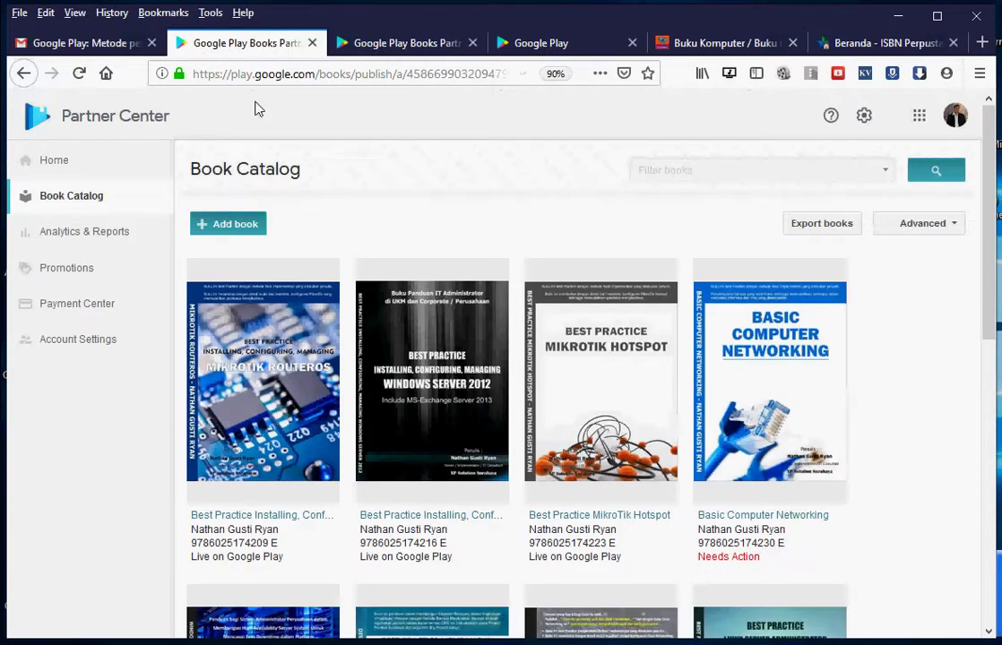
# Step: Start a new book with 'Sell ebook on Google Play' and Book ID 'Use an ISBN or EAN'
pyautogui.click(218, 218)
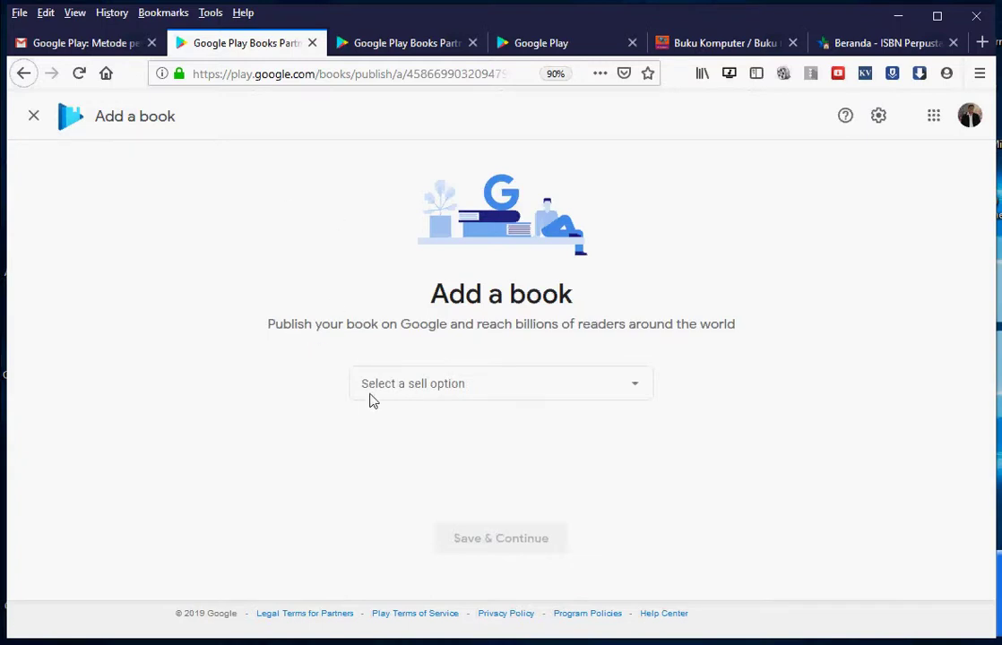
pyautogui.click(418, 381)
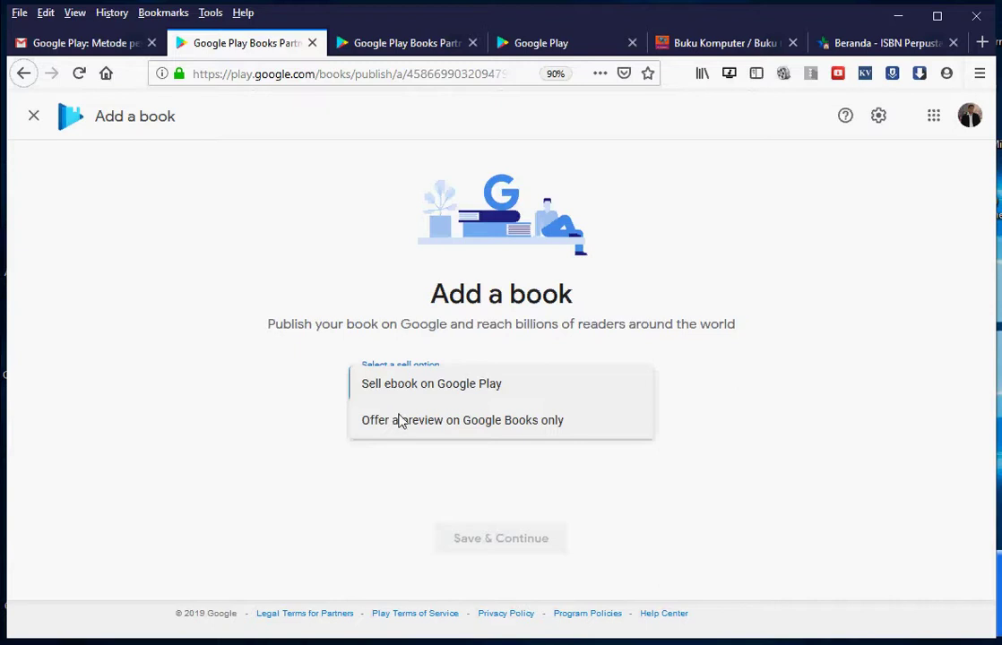
pyautogui.click(469, 383)
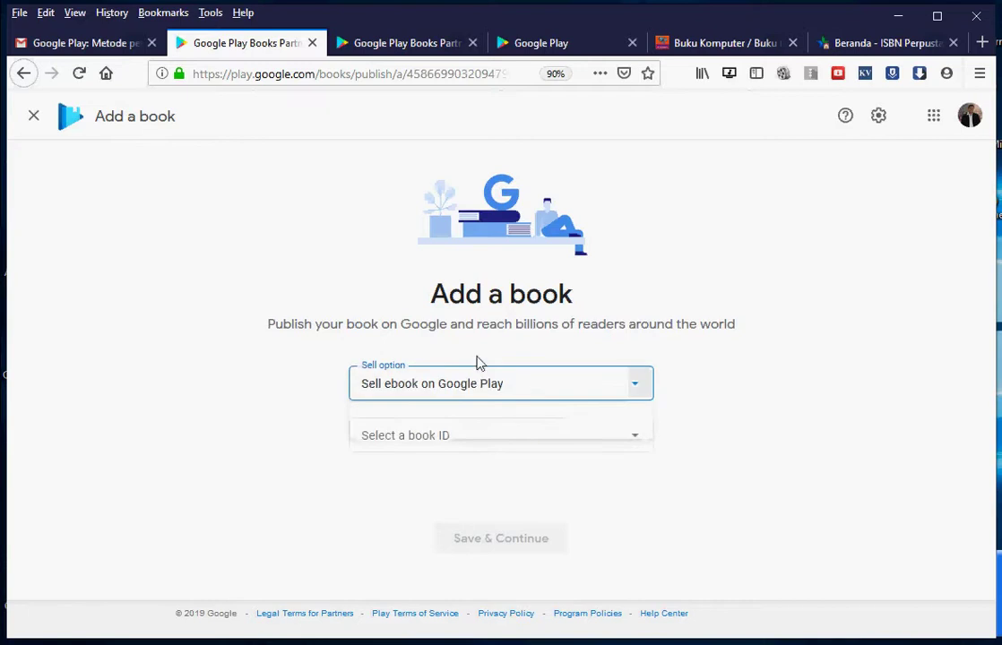
pyautogui.click(434, 433)
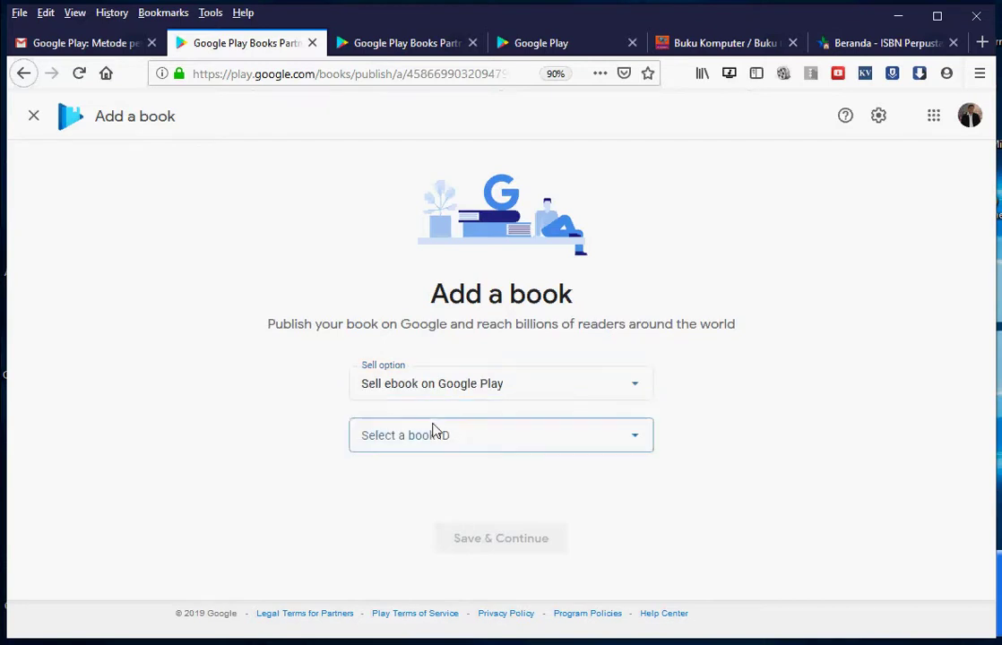
pyautogui.click(279, 404)
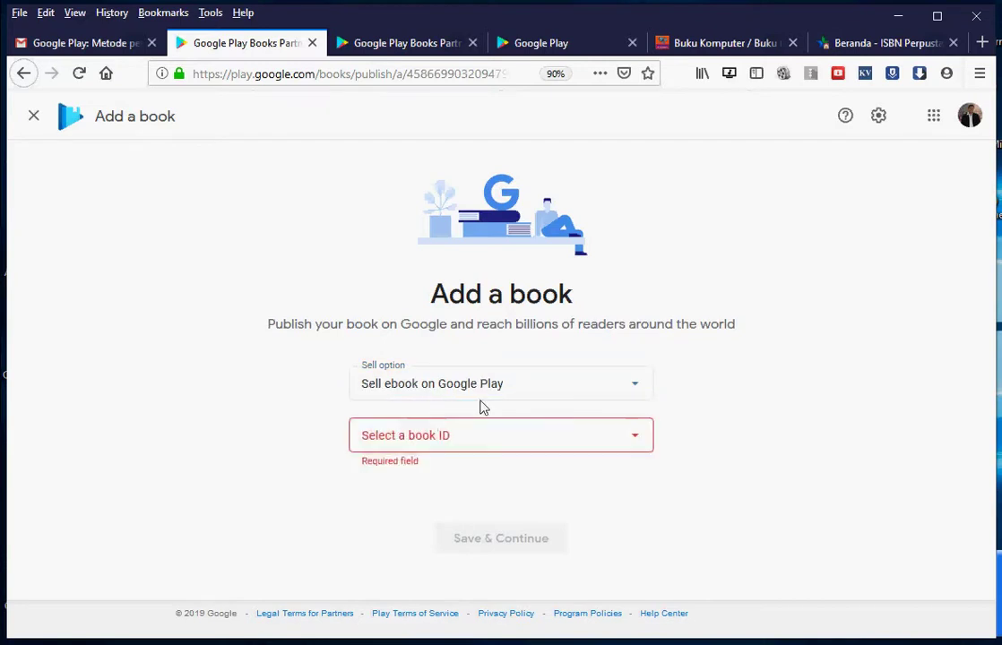
pyautogui.click(403, 435)
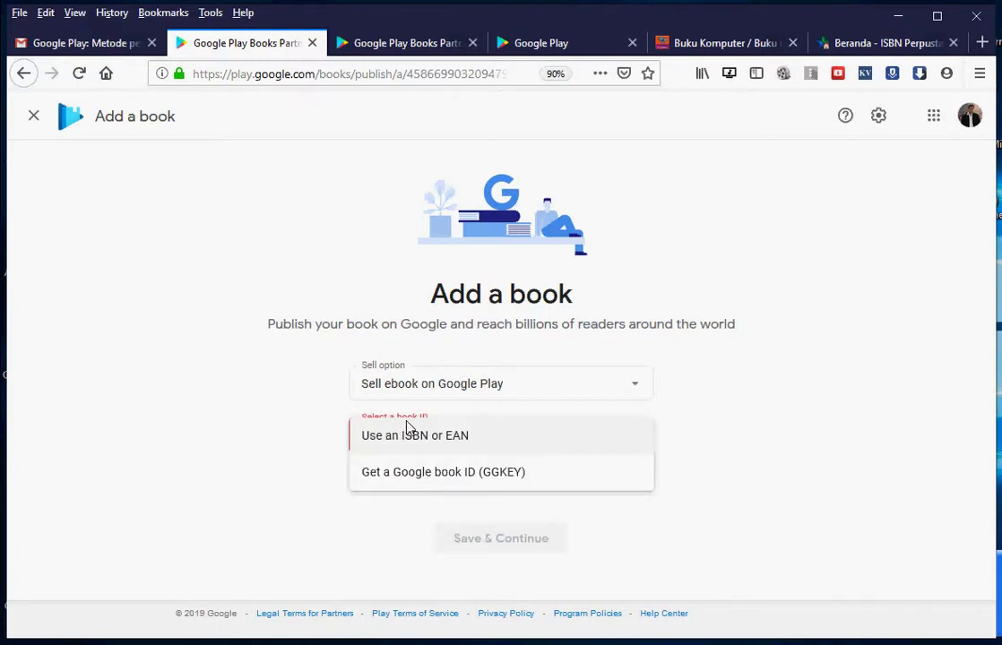
pyautogui.click(408, 433)
pyautogui.click(388, 482)
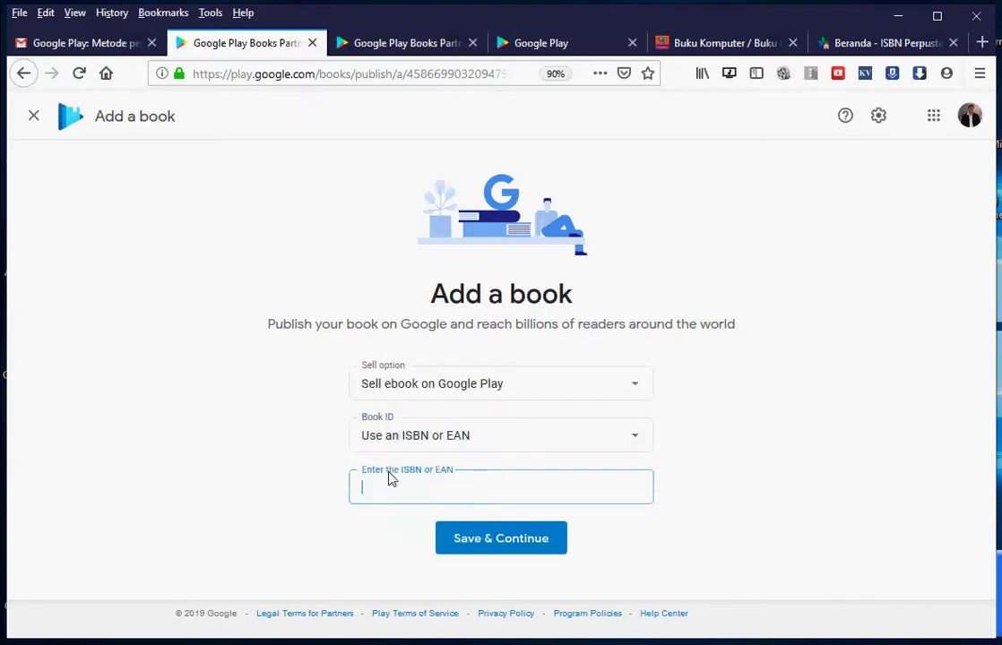
pyautogui.moveTo(147, 636)
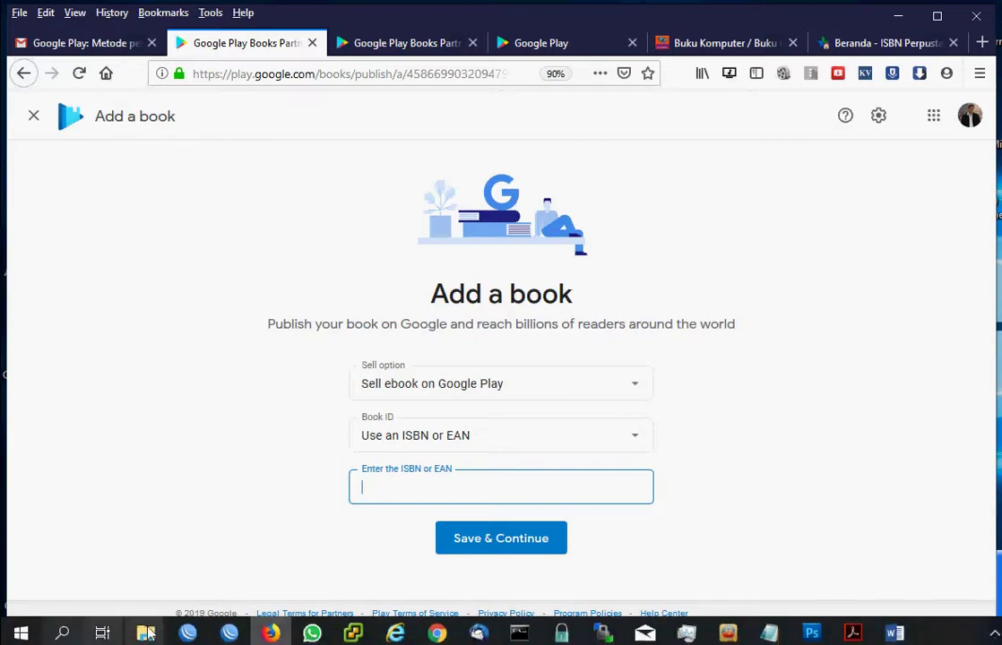
# Step: Copy the ISBN digits from the back-cover image's file name in File Explorer
pyautogui.click(211, 565)
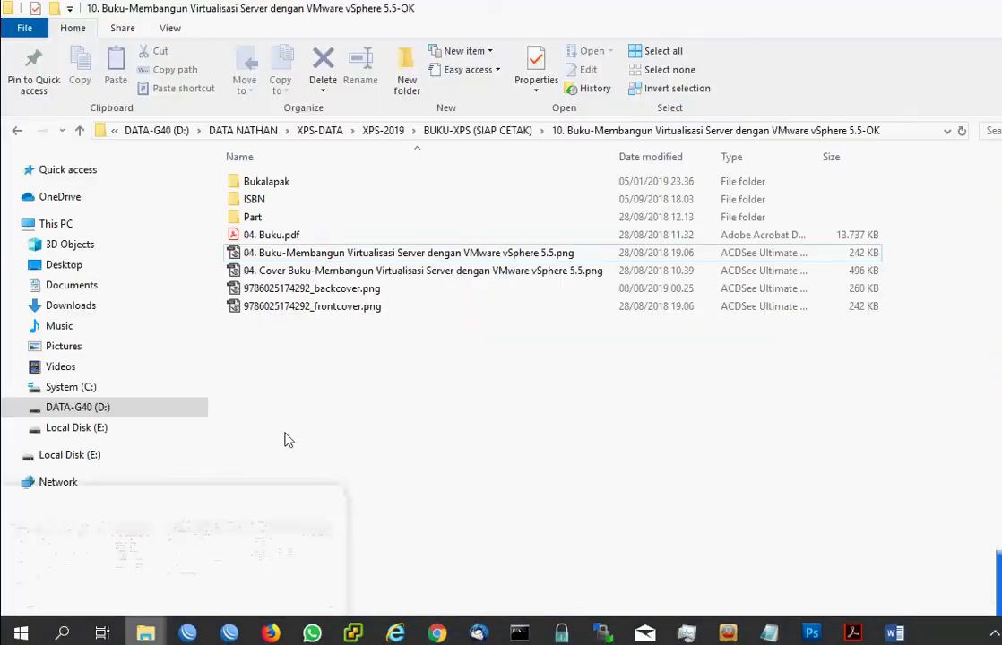
pyautogui.doubleClick(332, 9)
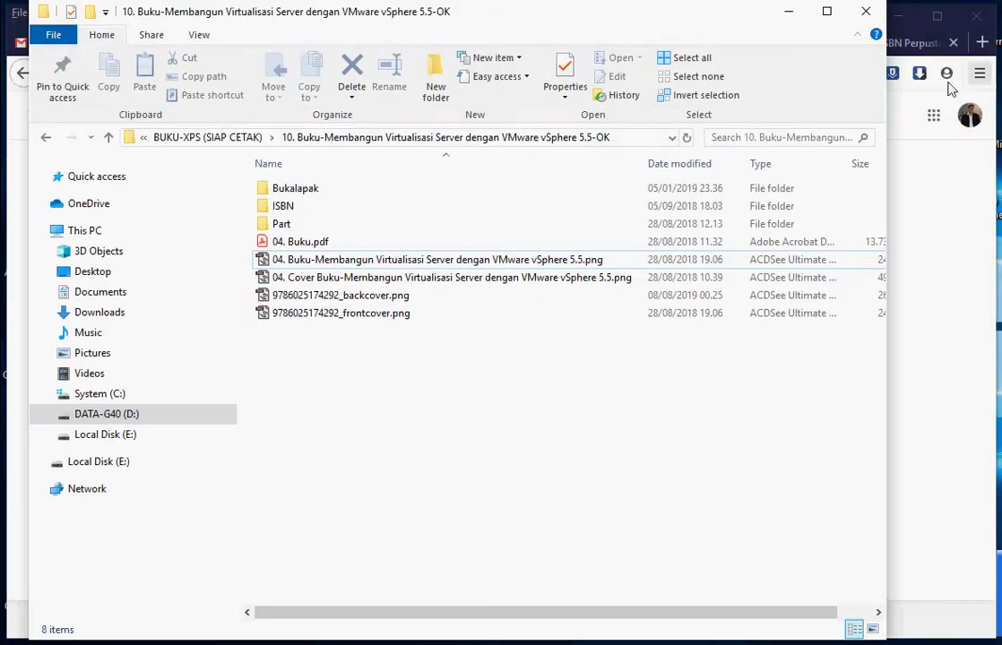
pyautogui.moveTo(318, 1); pyautogui.dragTo(318, 45)
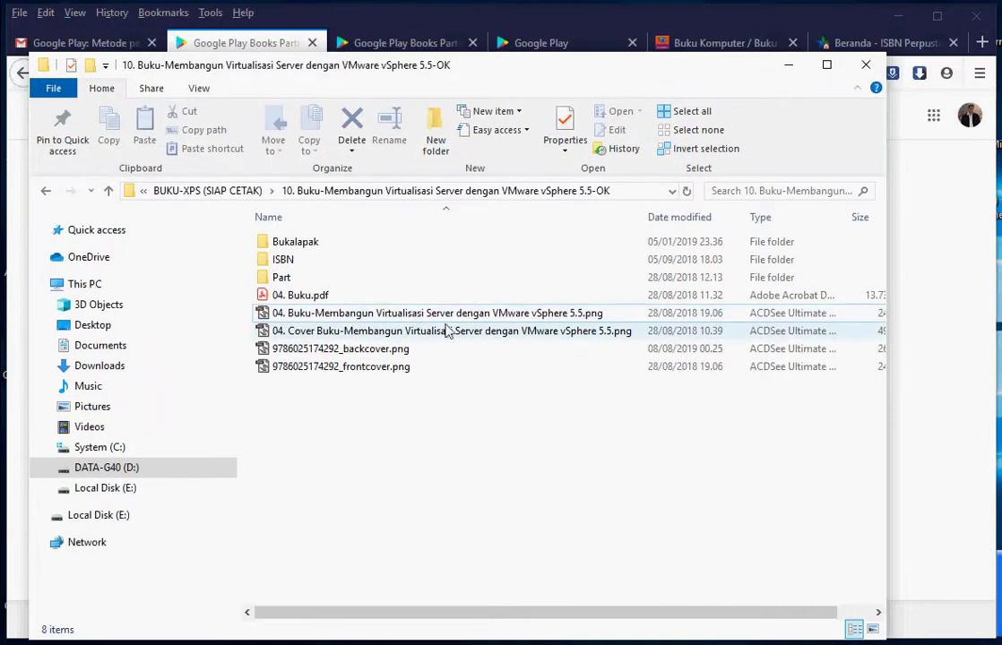
pyautogui.click(294, 346)
pyautogui.click(323, 348)
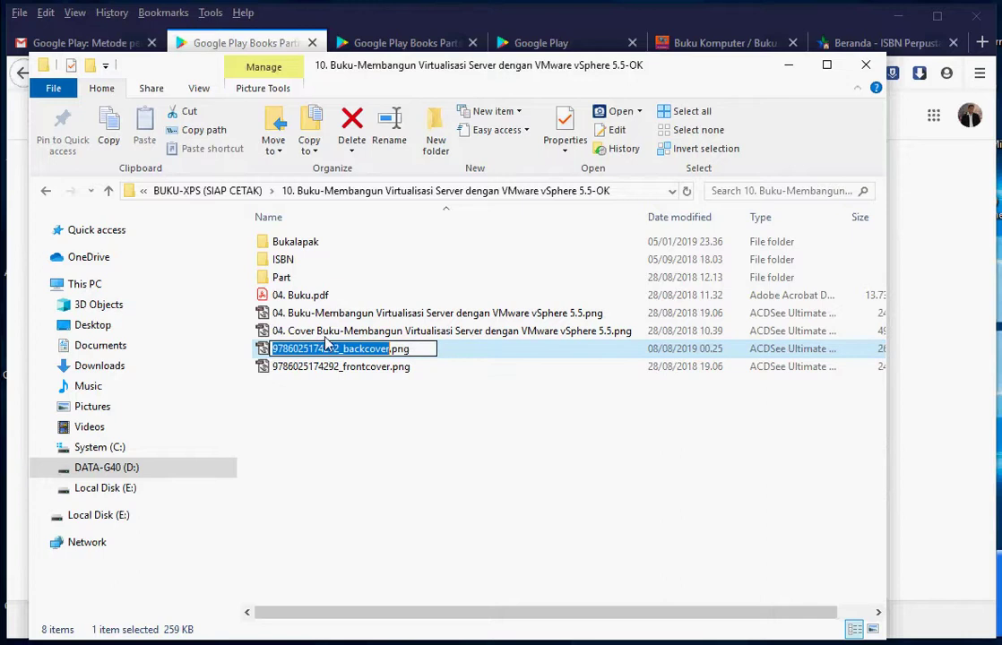
pyautogui.hotkey('shift', 'Left')
pyautogui.hotkey('shift', 'Left')
pyautogui.hotkey('shift', 'Left')
pyautogui.hotkey('shift', 'Left')
pyautogui.hotkey('shift', 'Left')
pyautogui.hotkey('shift', 'Left')
pyautogui.hotkey('shift', 'Left')
pyautogui.hotkey('shift', 'Left')
pyautogui.hotkey('shift', 'Left')
pyautogui.hotkey('shift', 'Left')
pyautogui.hotkey('shift', 'Left')
pyautogui.hotkey('shift', 'Left')
pyautogui.hotkey('shift', 'Left')
pyautogui.hotkey('shift', 'Left')
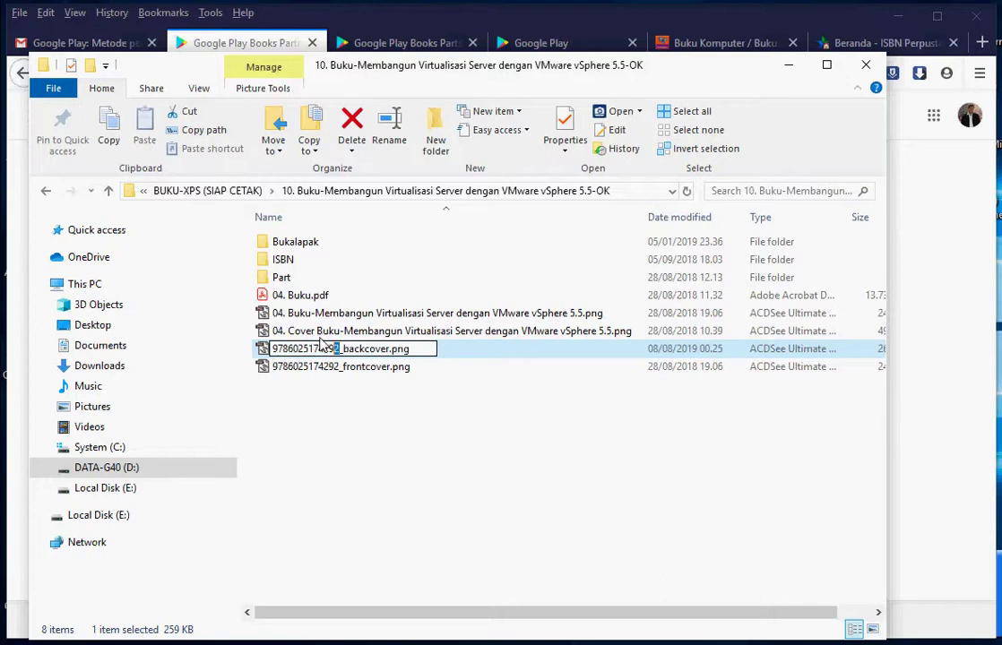
pyautogui.rightClick(297, 351)
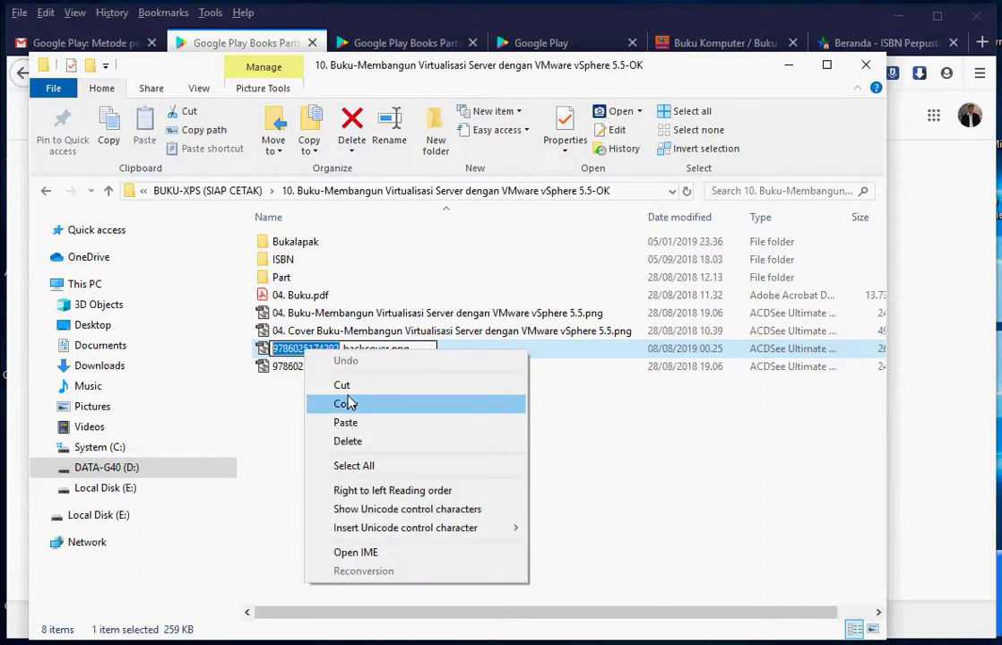
pyautogui.click(316, 404)
pyautogui.click(465, 12)
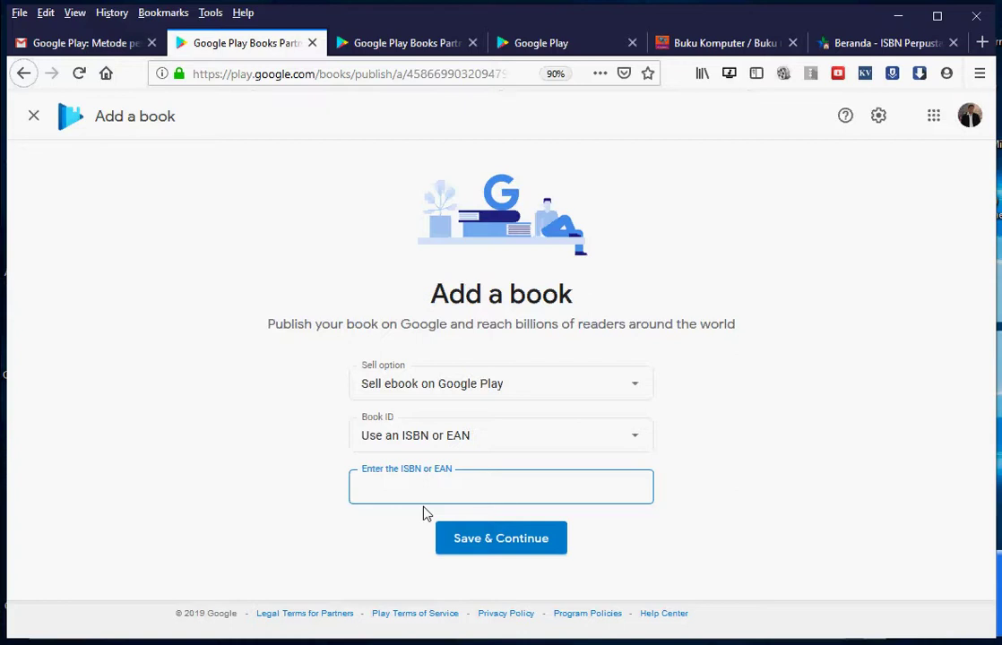
pyautogui.rightClick(386, 482)
pyautogui.click(423, 386)
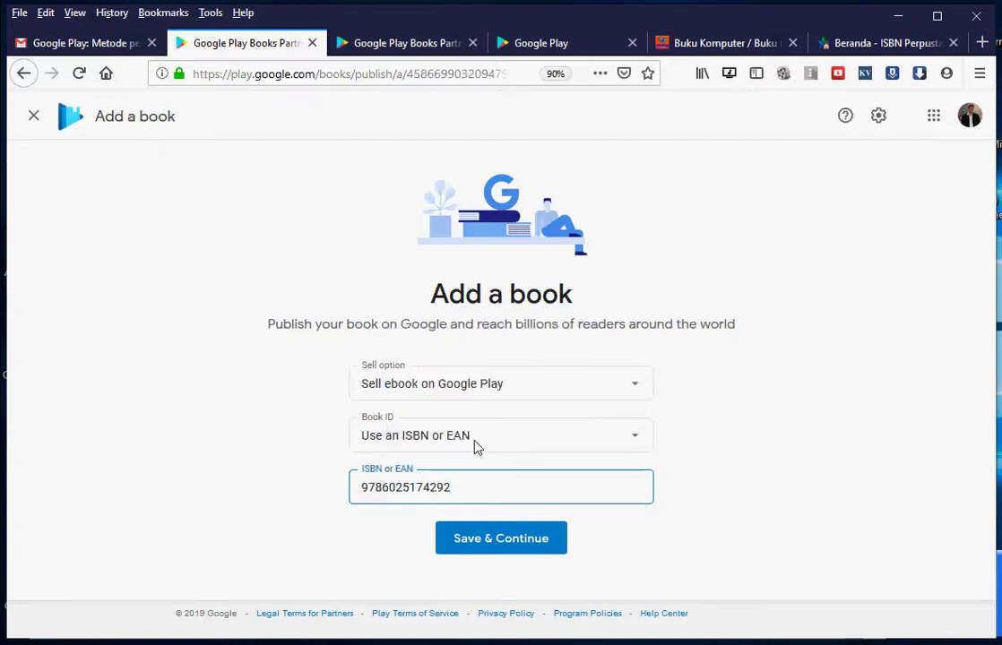
pyautogui.click(499, 534)
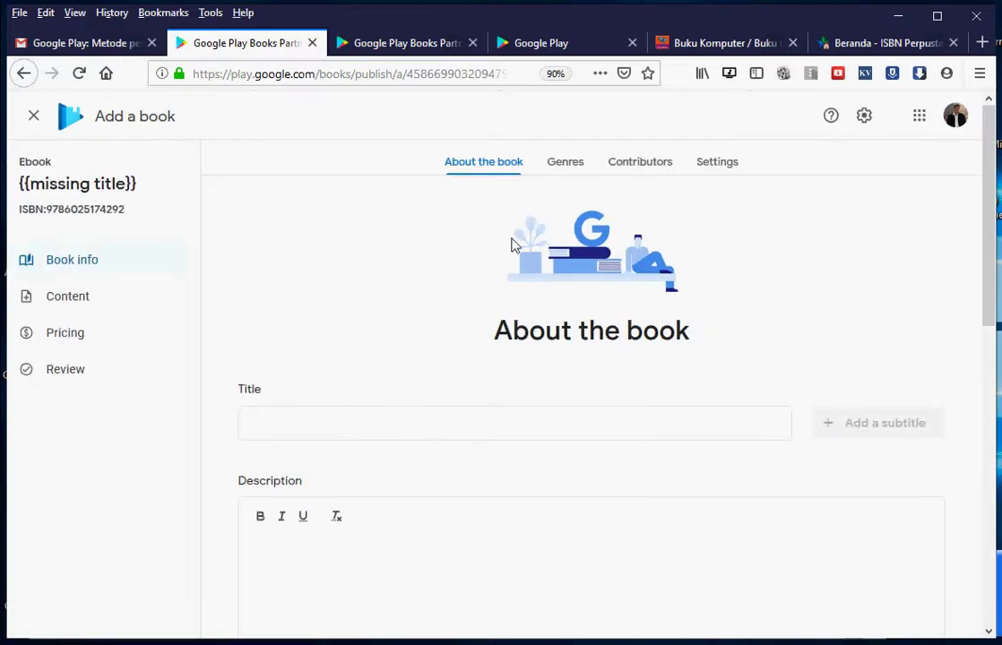
# Step: Copy the book title from the vSphere book's image file name, leaving the name unchanged
pyautogui.scroll(-2, 265, 384)
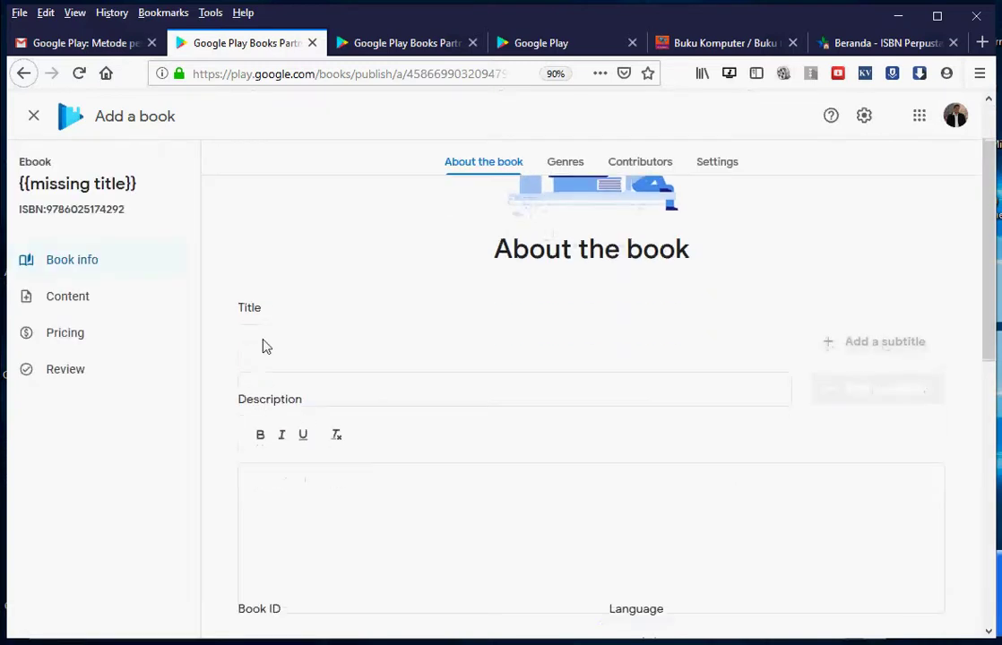
pyautogui.moveTo(147, 633)
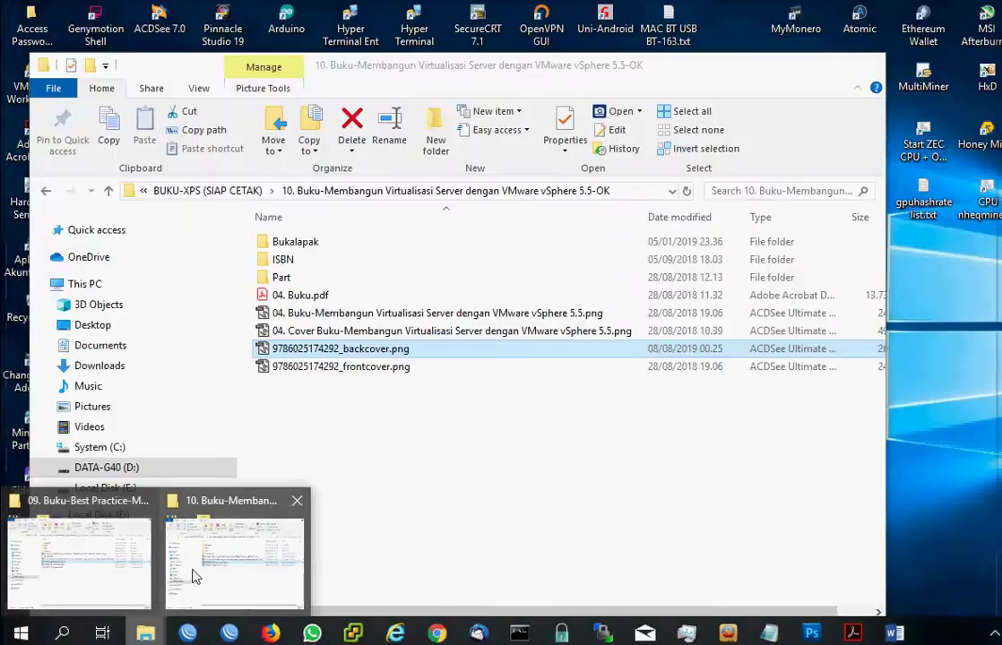
pyautogui.click(190, 575)
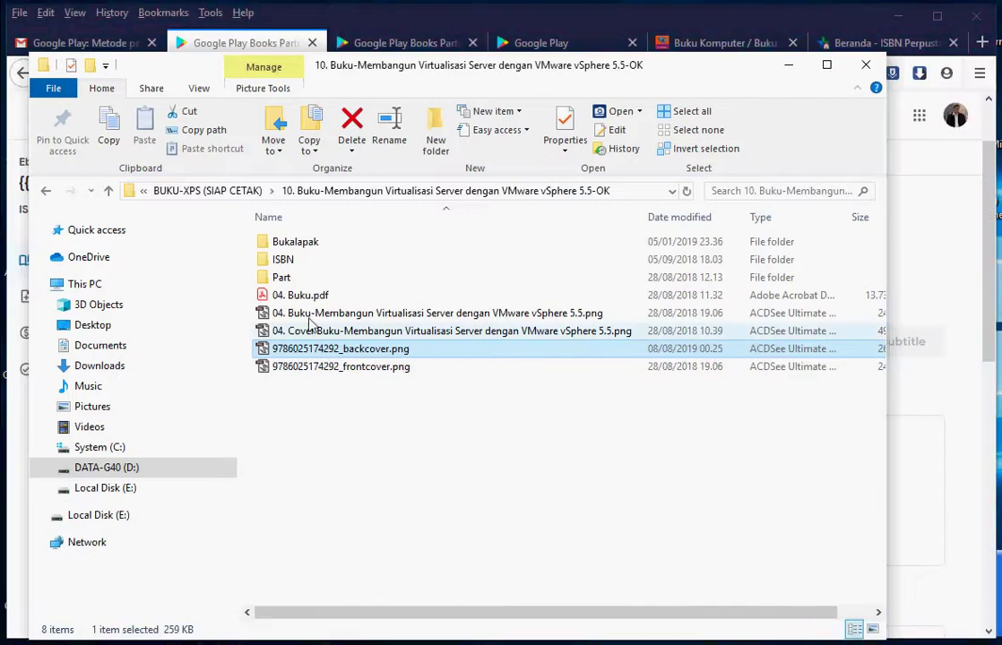
pyautogui.press('Up')
pyautogui.press('Up')
pyautogui.click(321, 313)
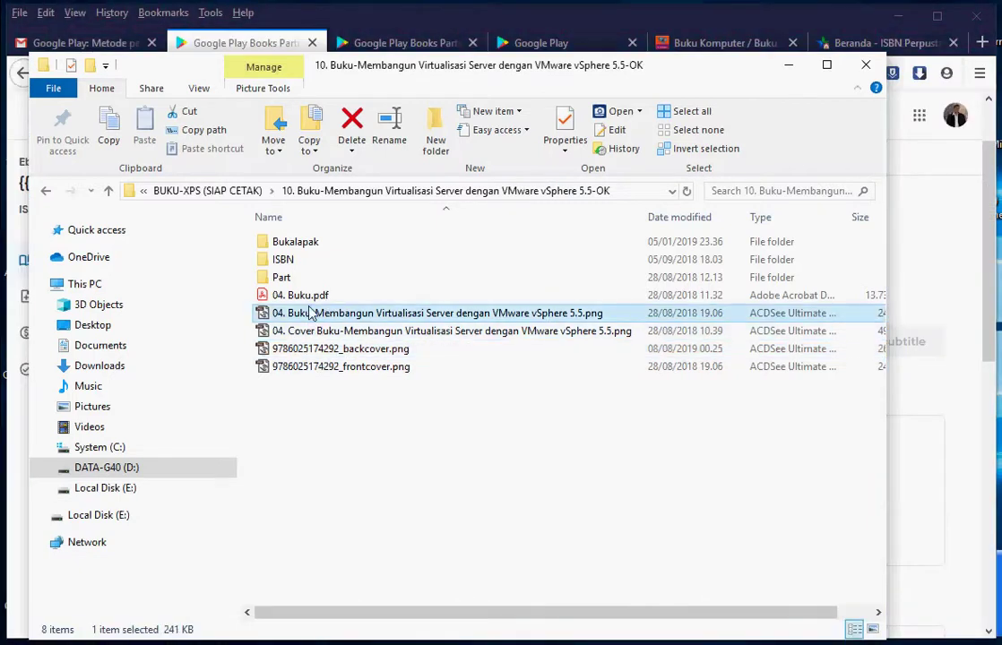
pyautogui.click(315, 313)
pyautogui.moveTo(513, 311); pyautogui.dragTo(581, 313)
pyautogui.rightClick(581, 314)
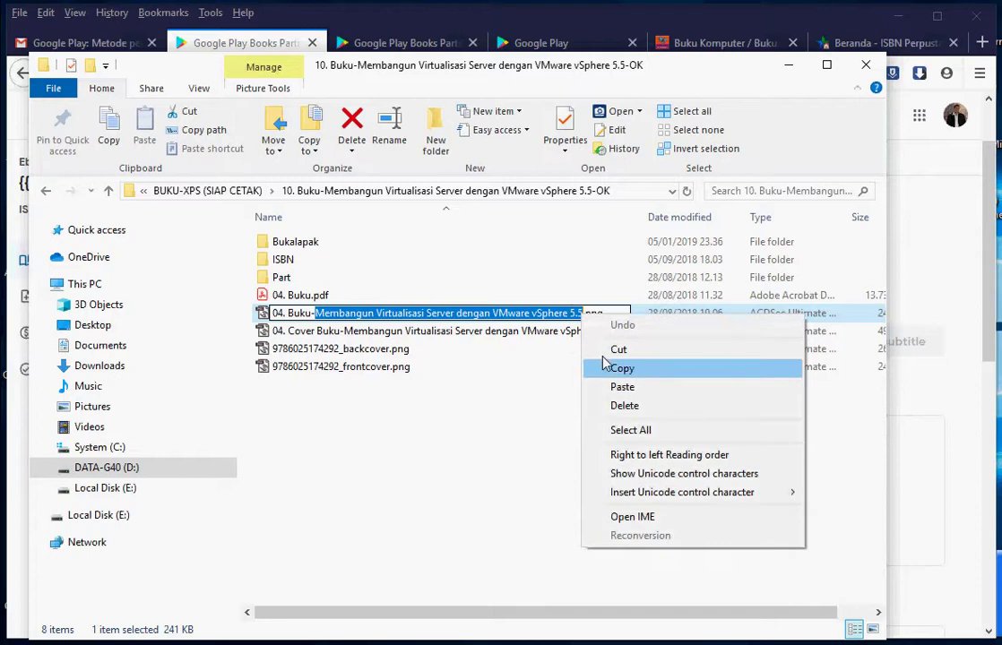
pyautogui.click(610, 367)
pyautogui.click(403, 484)
# Step: Paste 'Membangun Virtualisasi Server dengan VMware vSphere 5.5' into the Title field
pyautogui.click(474, 7)
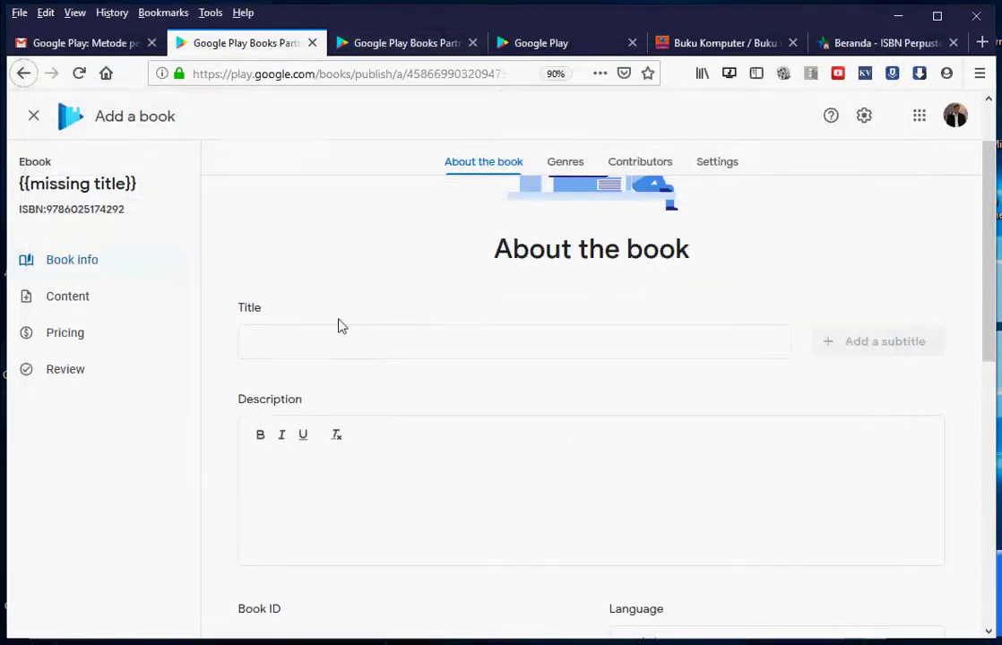
pyautogui.click(289, 340)
pyautogui.rightClick(303, 350)
pyautogui.click(346, 403)
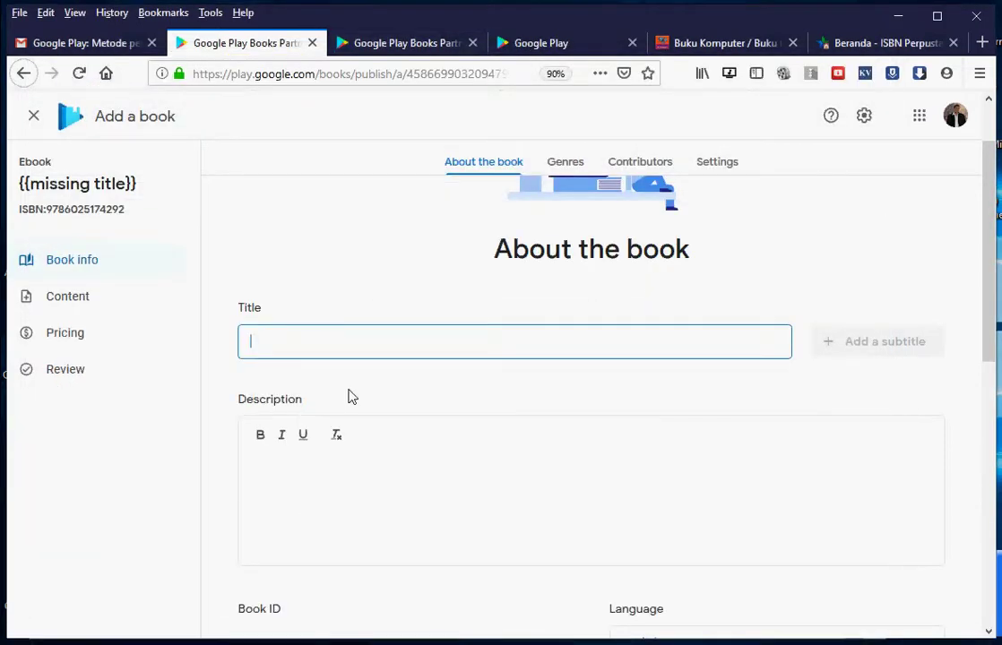
pyautogui.rightClick(296, 343)
pyautogui.rightClick(273, 343)
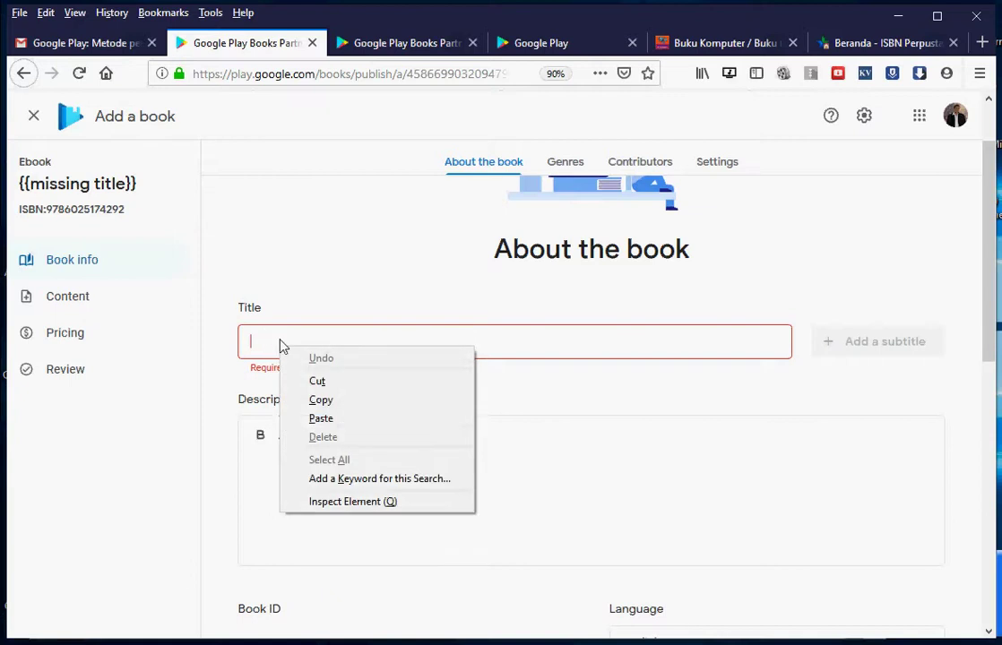
pyautogui.click(324, 419)
pyautogui.click(278, 451)
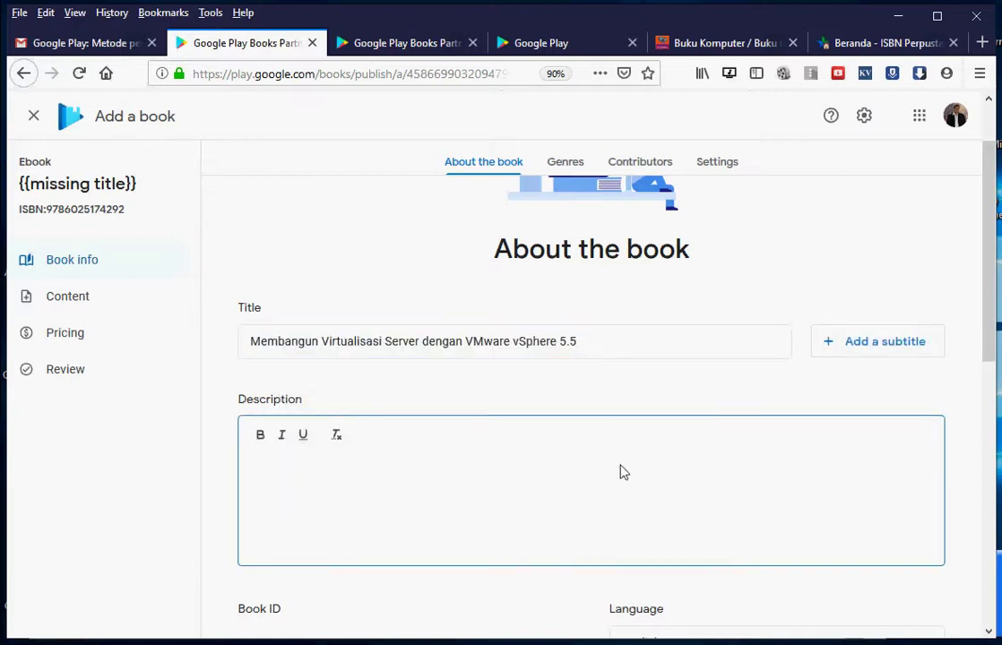
pyautogui.click(852, 633)
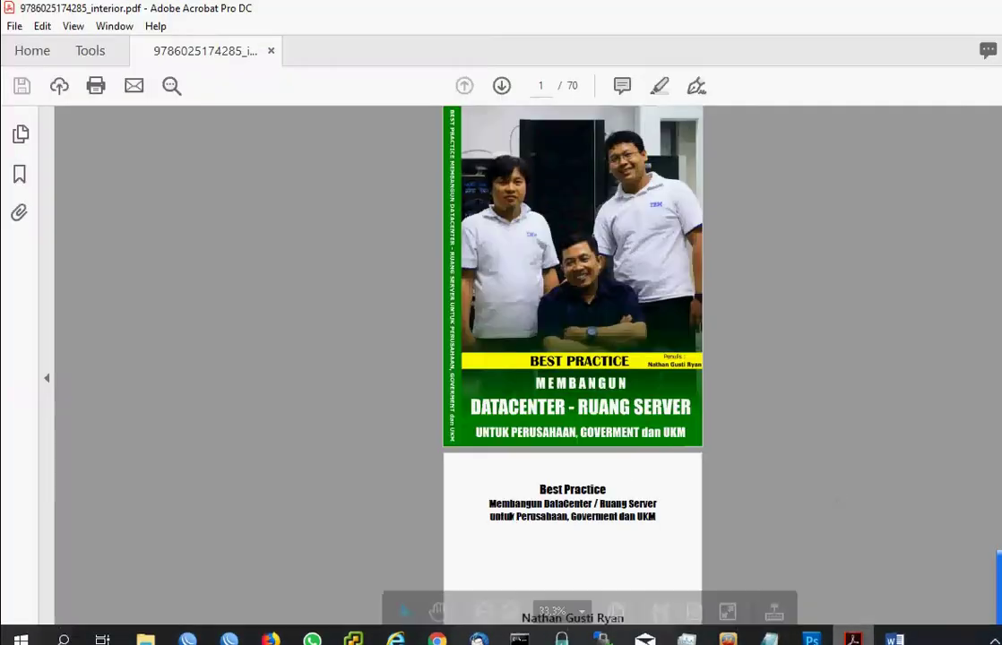
pyautogui.doubleClick(868, 18)
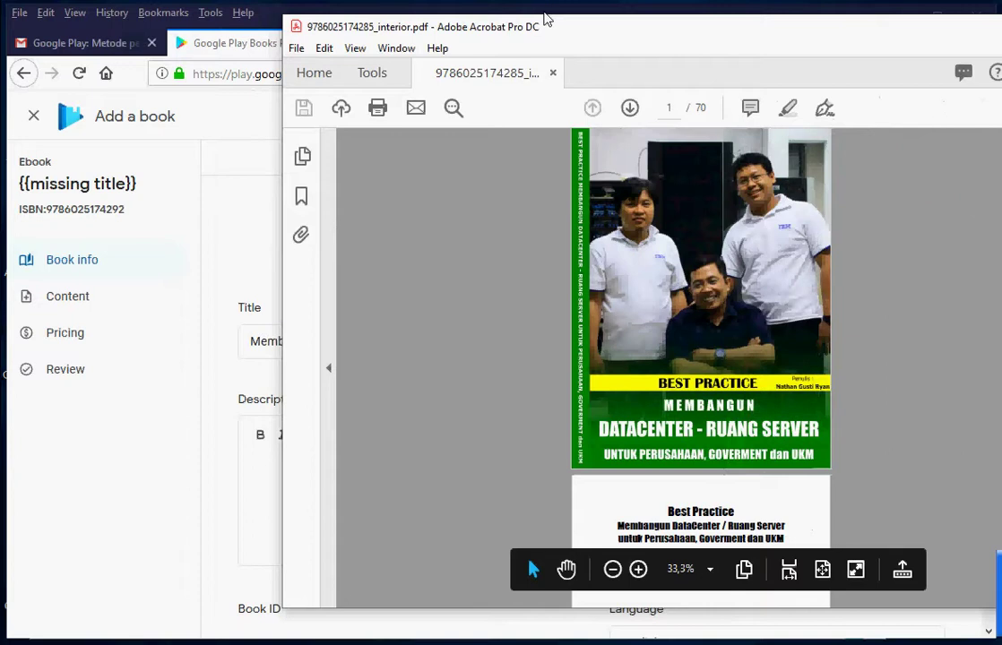
pyautogui.moveTo(553, 41); pyautogui.dragTo(284, 10)
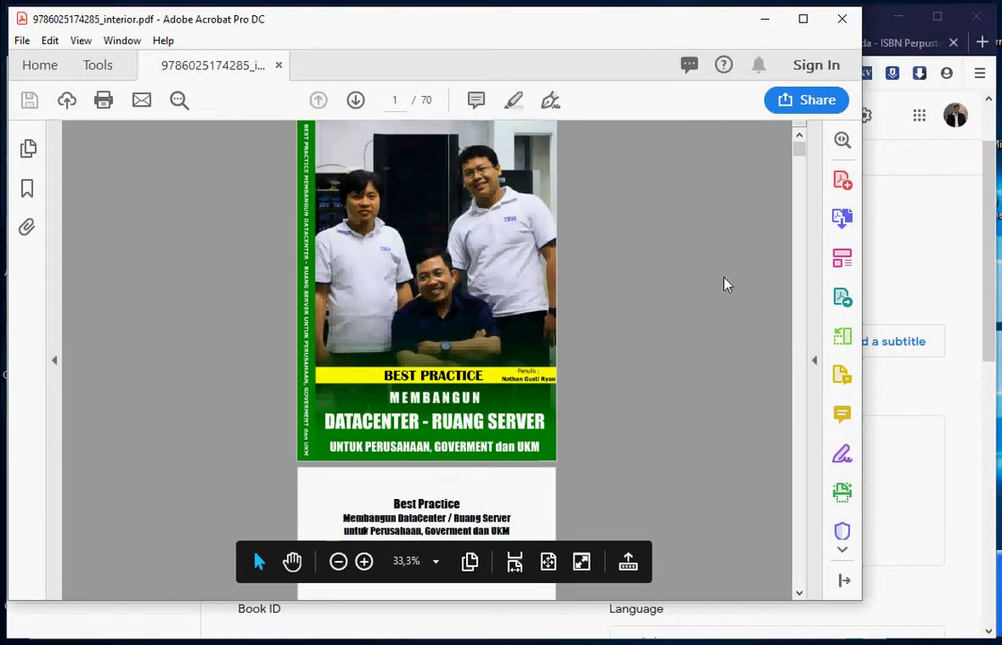
pyautogui.scroll(-10, 432, 399)
pyautogui.scroll(-5, 430, 399)
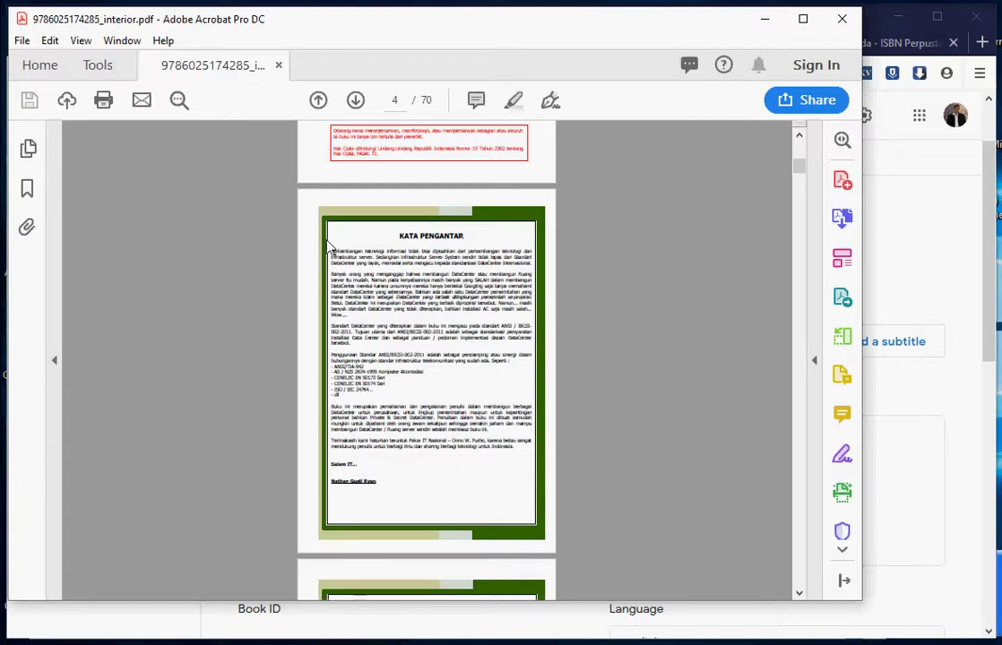
pyautogui.click(278, 64)
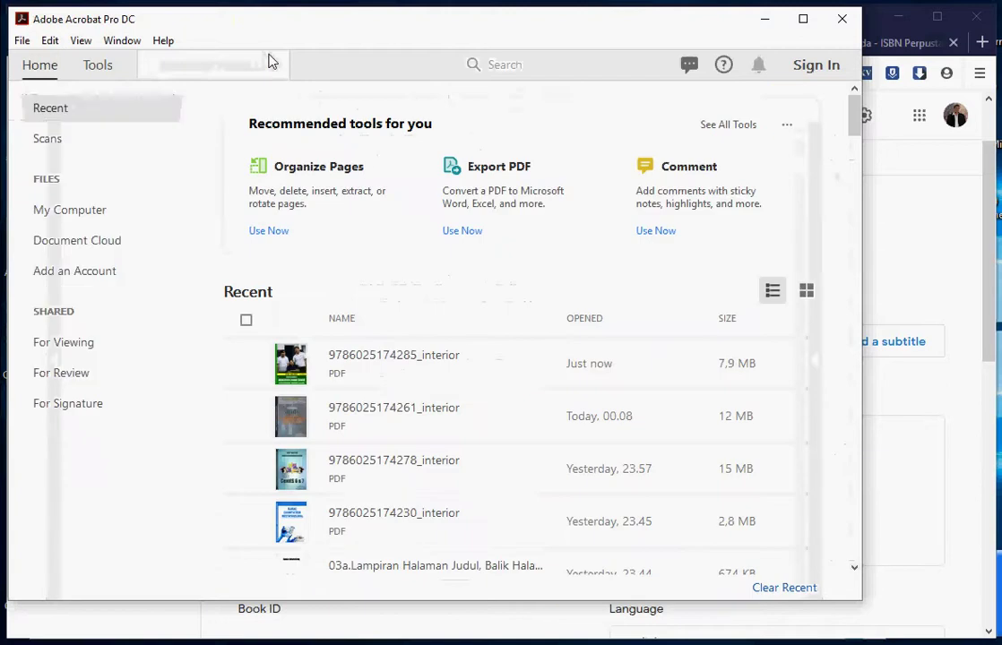
pyautogui.click(750, 20)
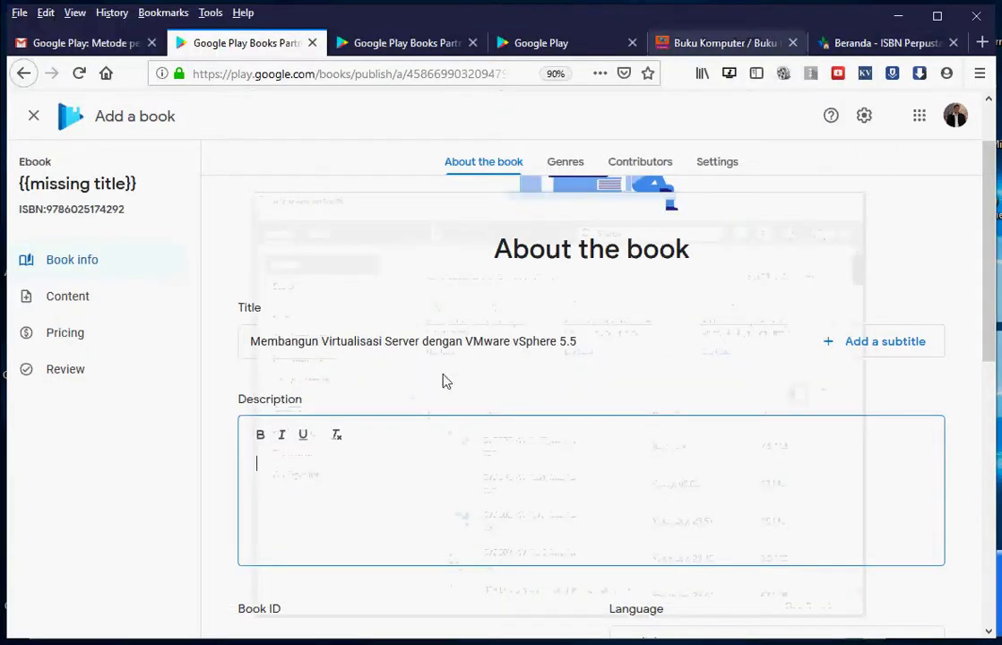
pyautogui.moveTo(145, 633)
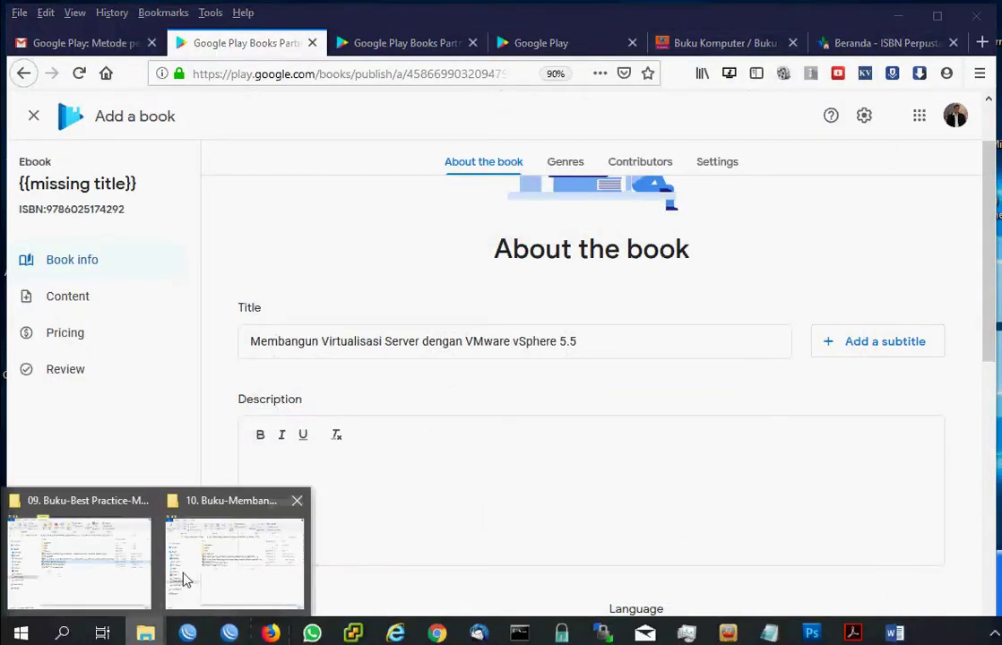
pyautogui.moveTo(96, 571)
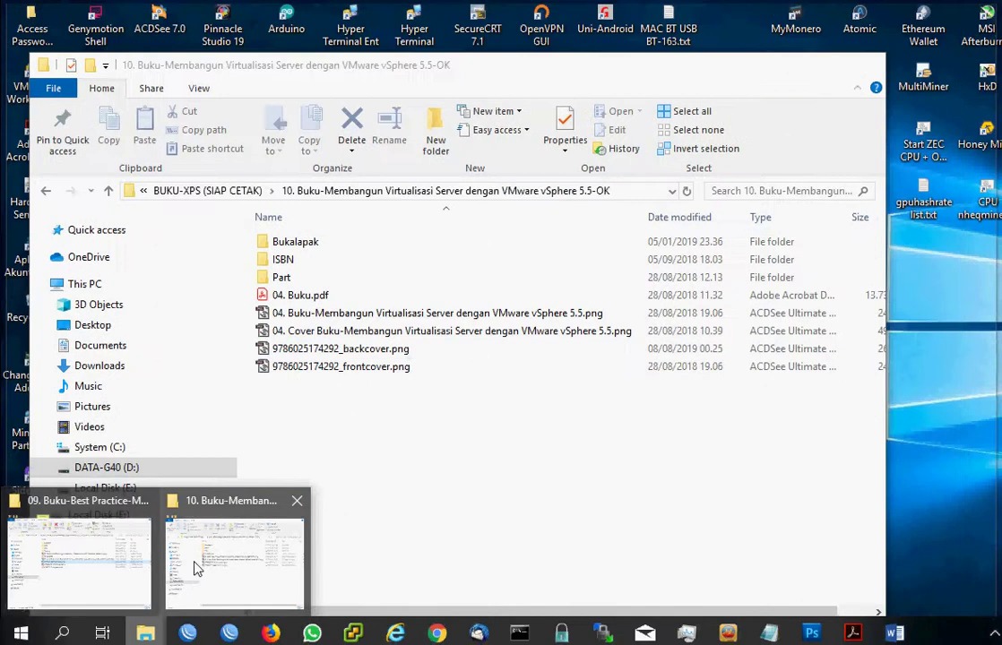
pyautogui.click(192, 565)
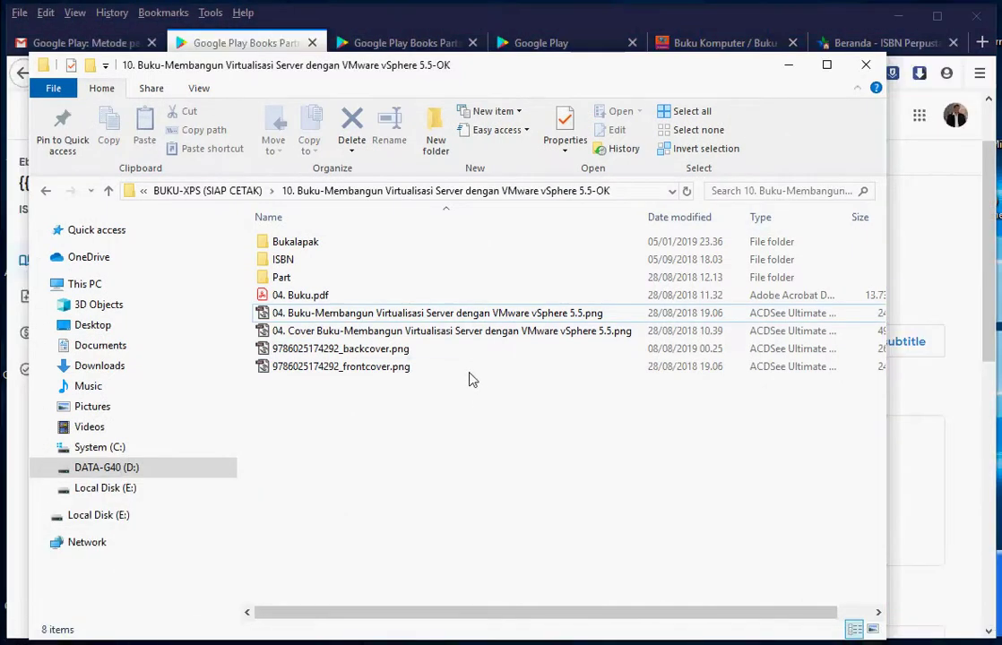
pyautogui.click(339, 348)
pyautogui.doubleClick(339, 348)
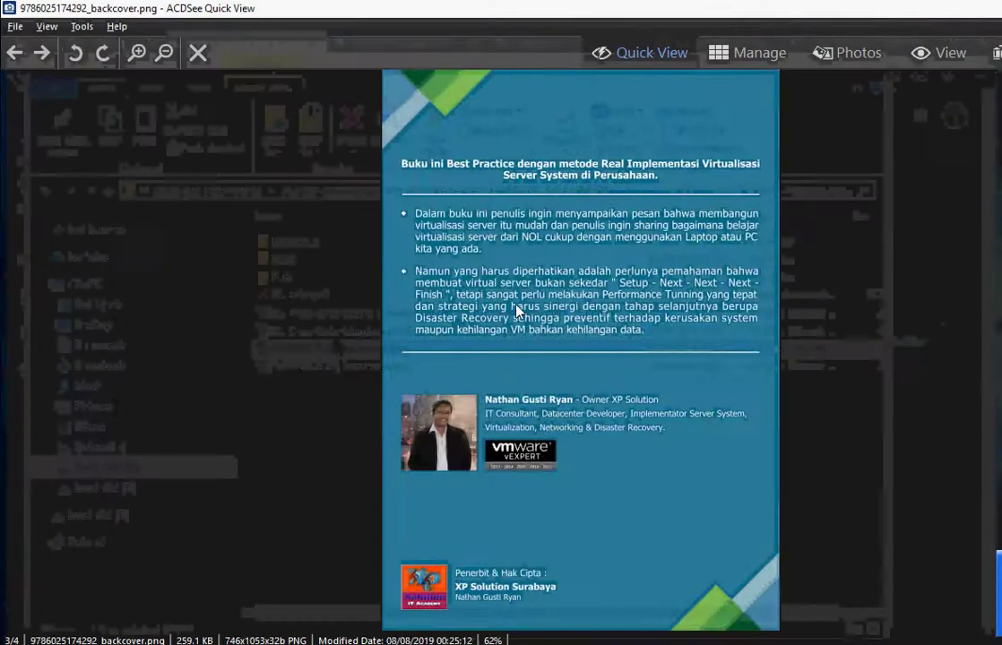
pyautogui.scroll(-1, 453, 269)
pyautogui.press('Escape')
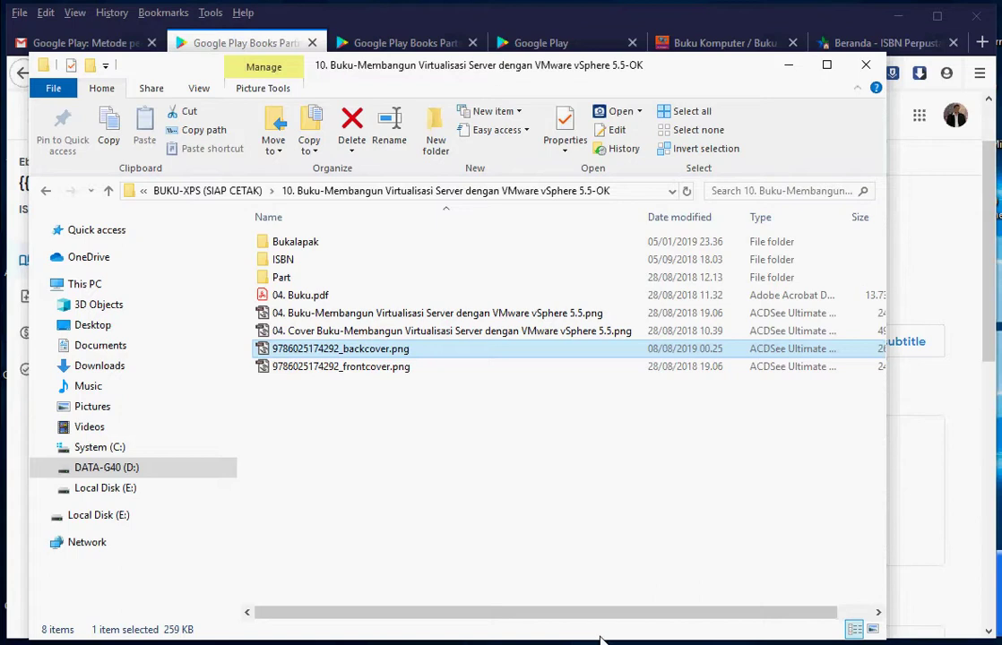
# Step: Start a Combine Files into a Single PDF job in Acrobat
pyautogui.click(842, 627)
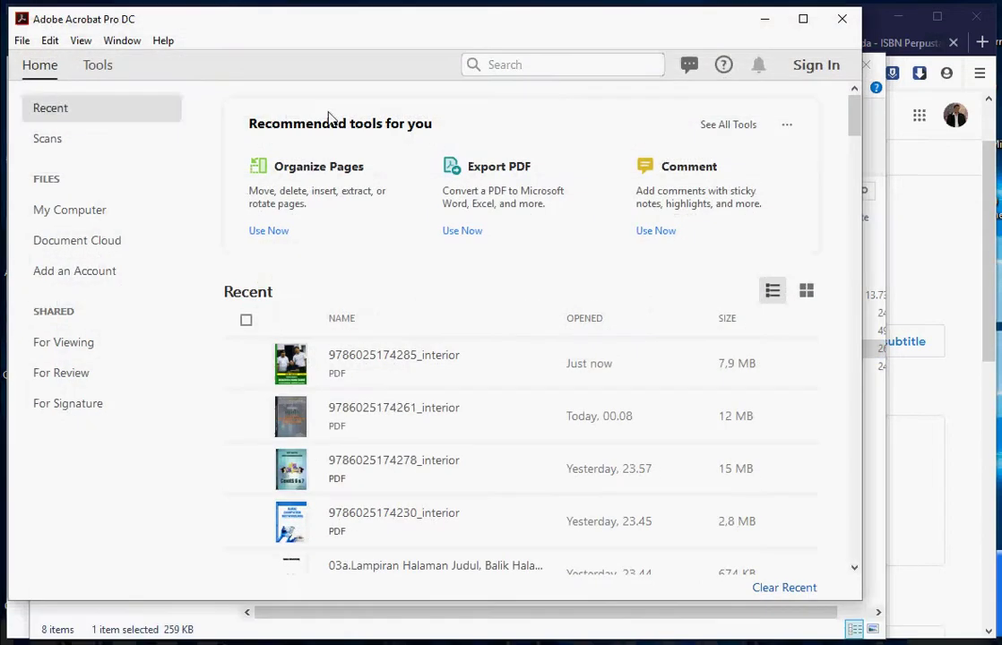
pyautogui.click(15, 36)
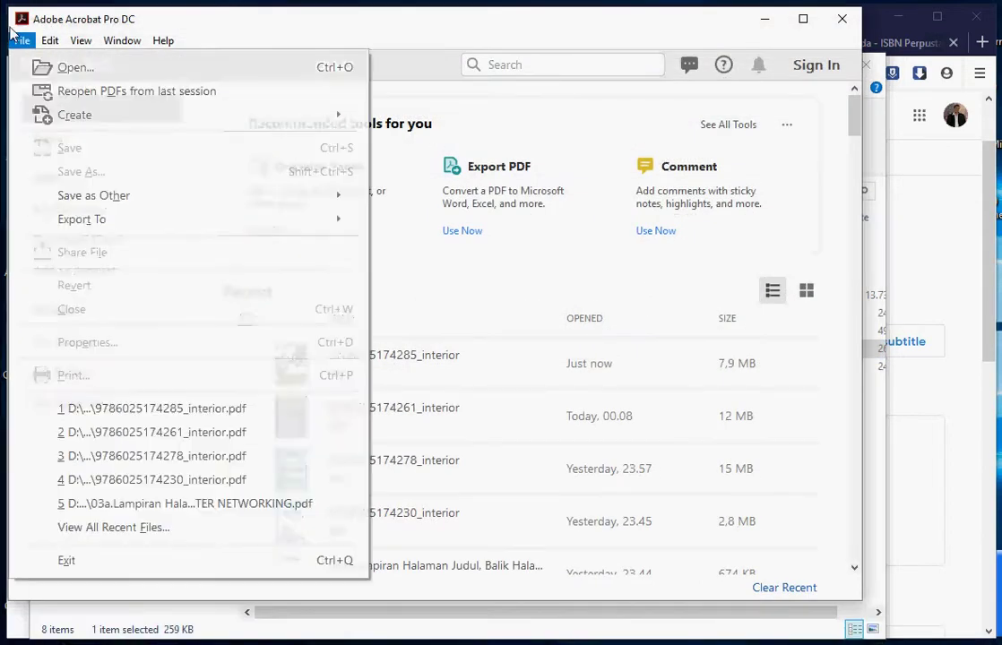
pyautogui.moveTo(136, 113)
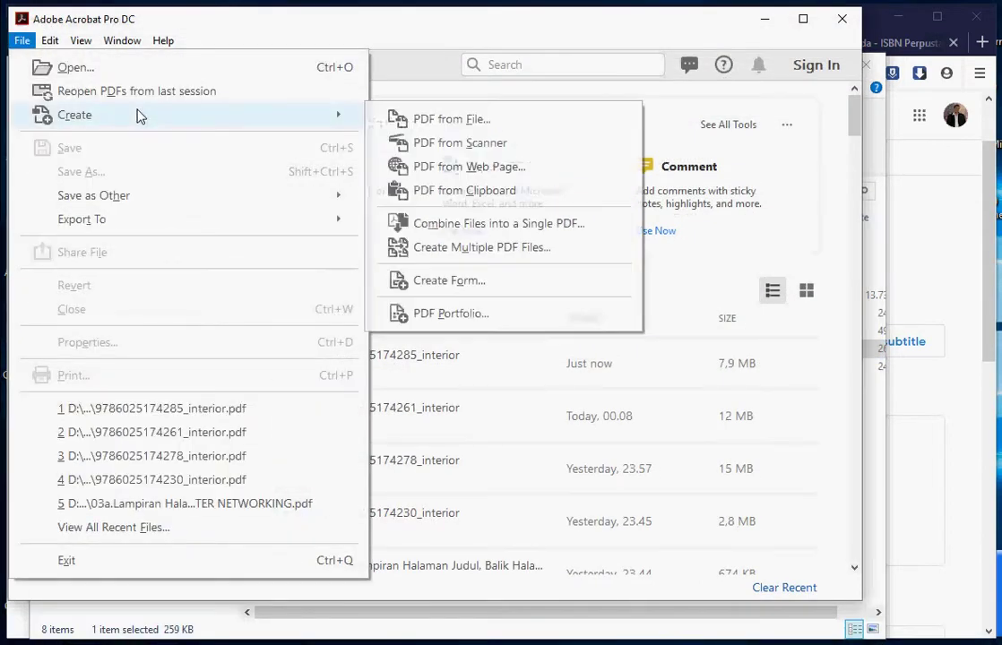
pyautogui.click(499, 224)
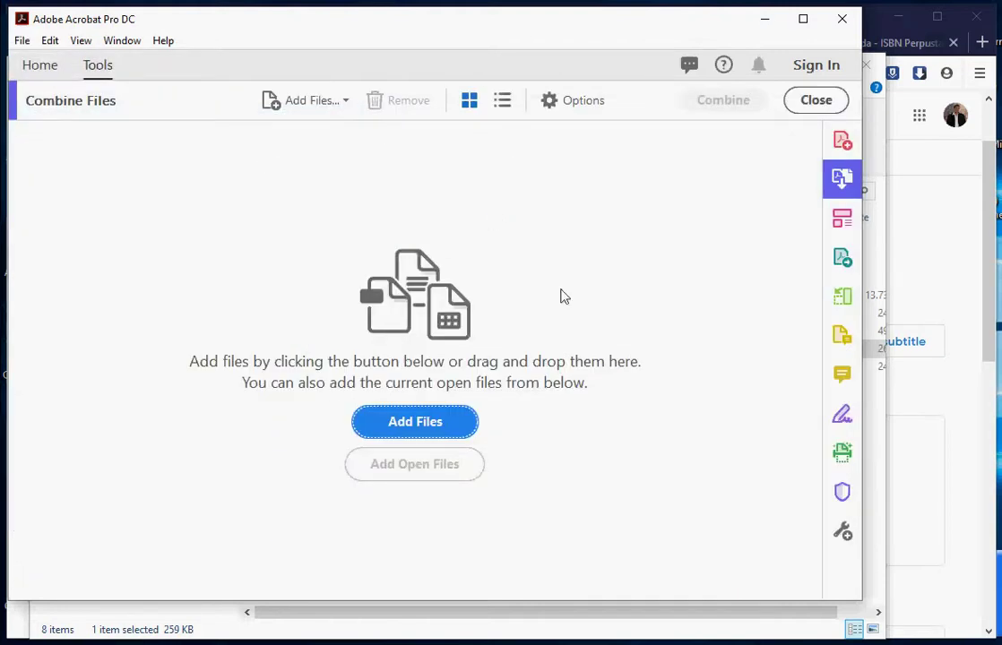
pyautogui.click(412, 418)
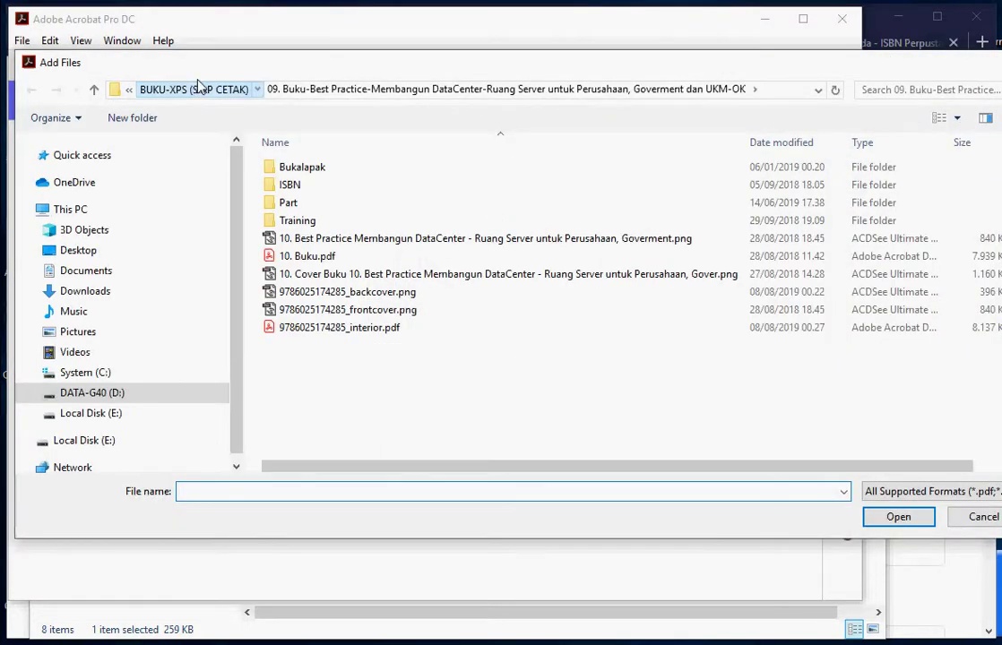
pyautogui.click(199, 85)
pyautogui.doubleClick(352, 328)
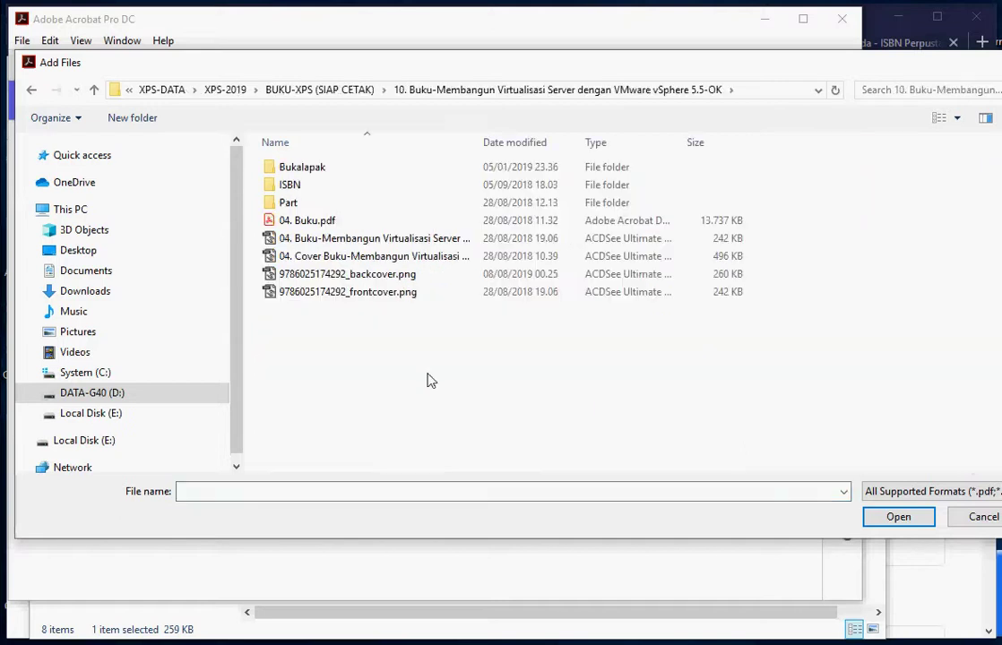
pyautogui.click(352, 288)
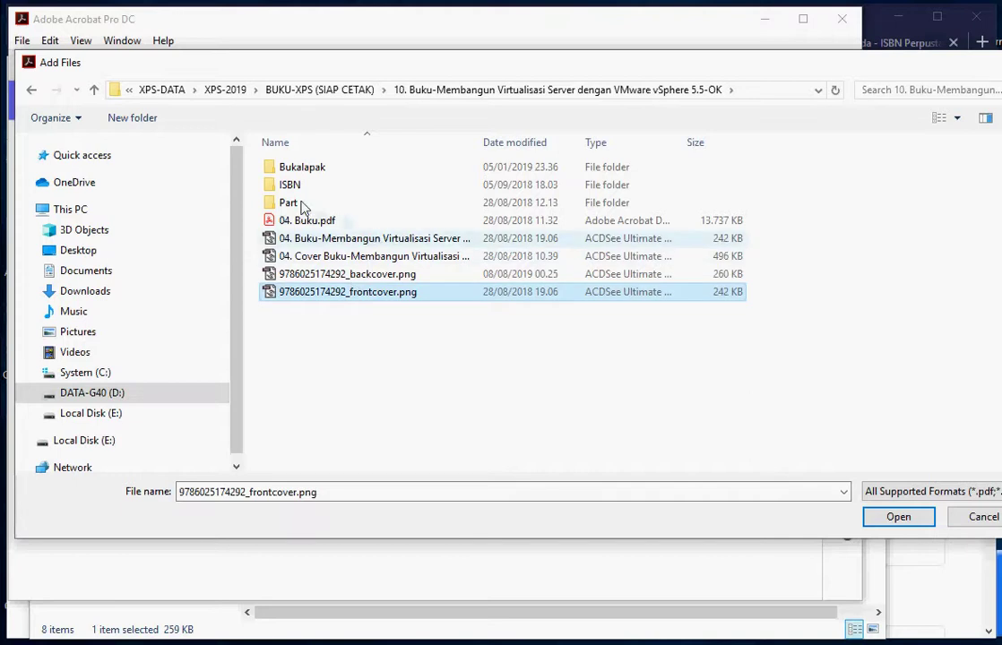
pyautogui.keyDown('ctrl'); pyautogui.click(328, 220); pyautogui.keyUp('ctrl')
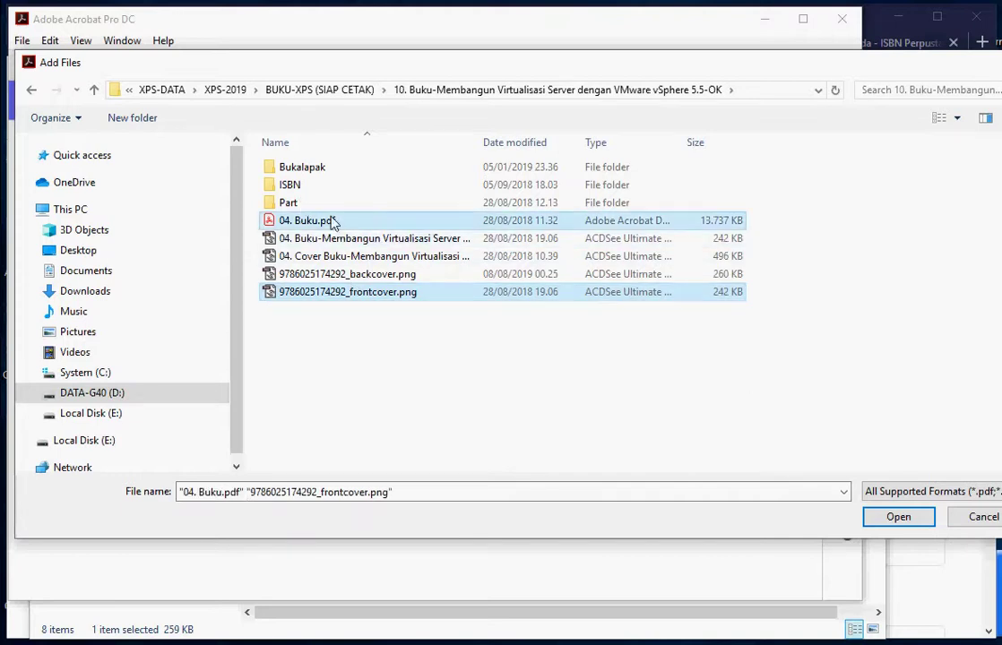
pyautogui.keyDown('ctrl'); pyautogui.click(319, 275); pyautogui.keyUp('ctrl')
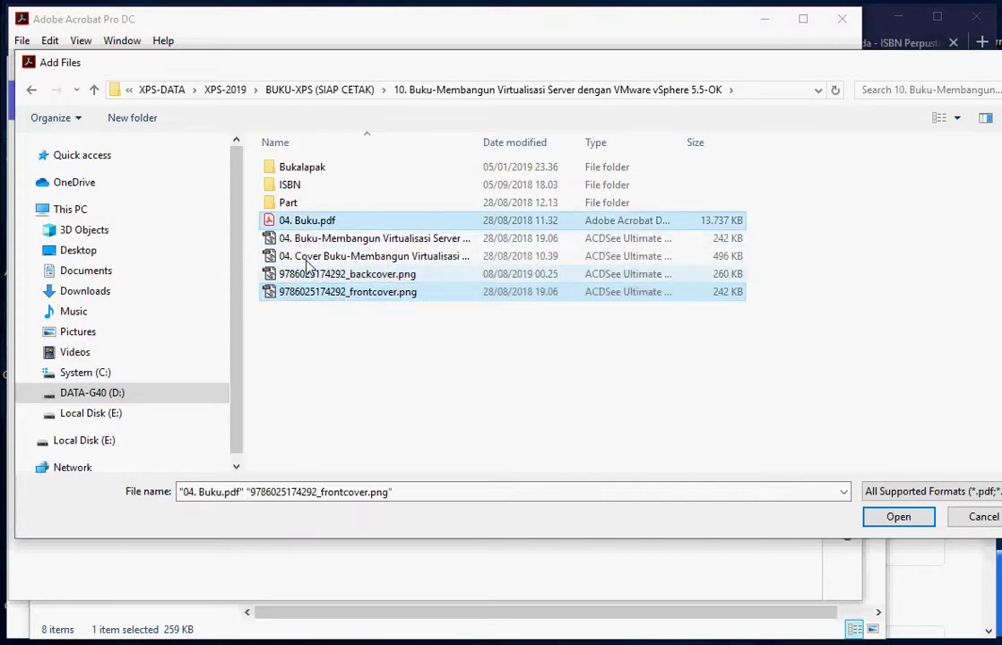
pyautogui.click(896, 517)
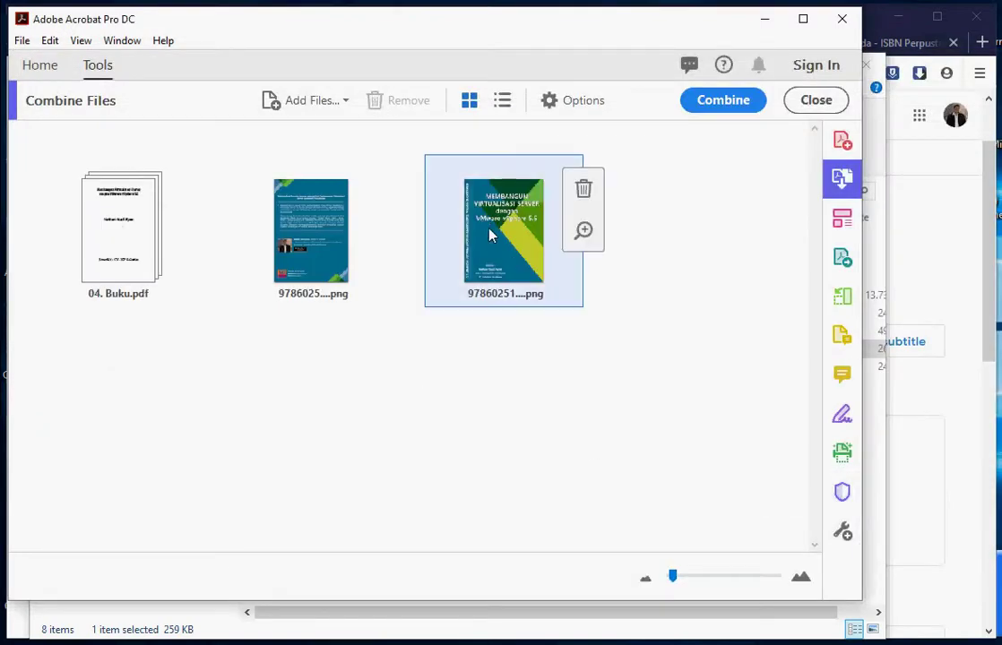
# Step: Put the front cover first, combine into the 138-page Binder5.pdf, and bring back the project folder
pyautogui.moveTo(484, 222); pyautogui.dragTo(37, 180)
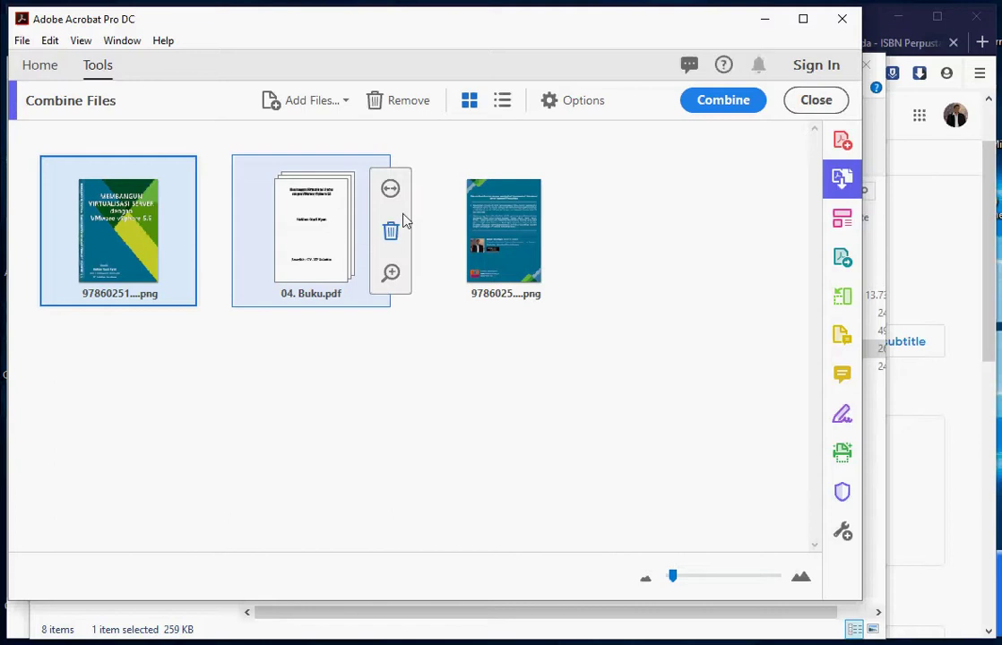
pyautogui.click(708, 100)
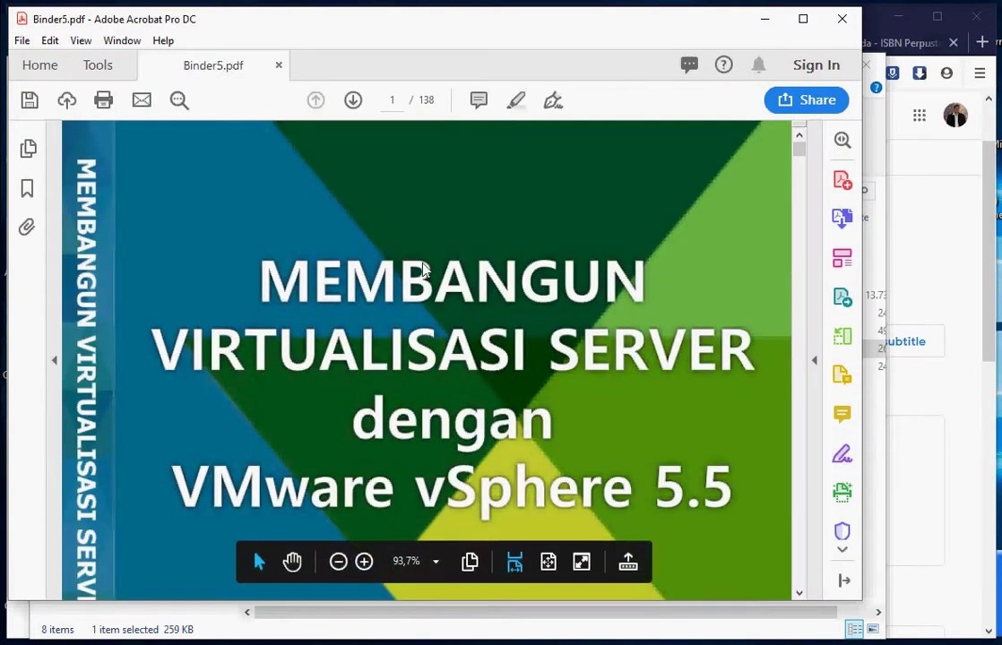
pyautogui.scroll(-4, 463, 252)
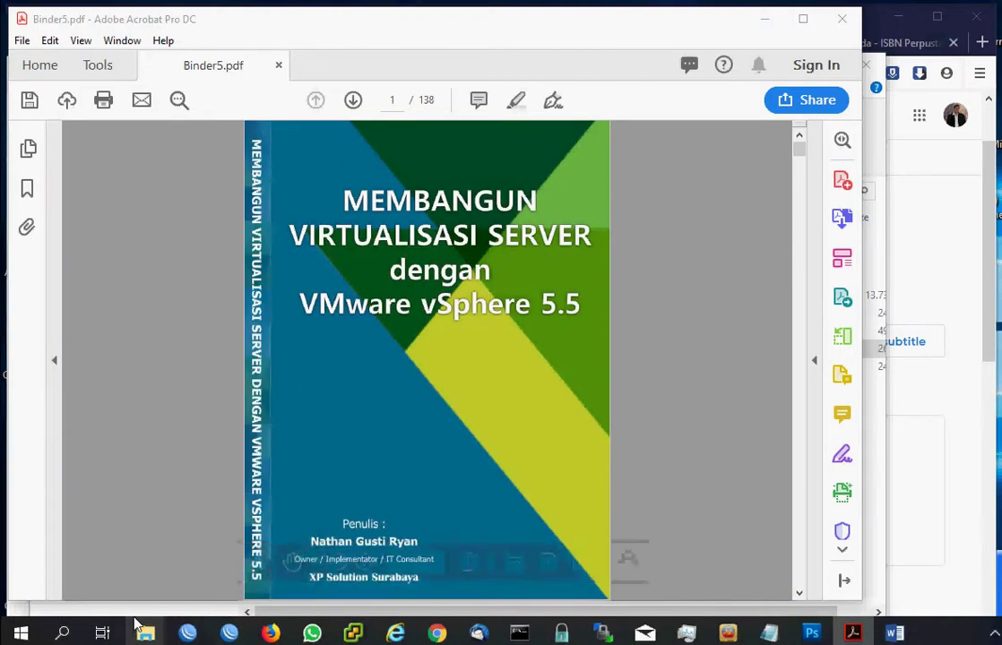
pyautogui.moveTo(145, 634)
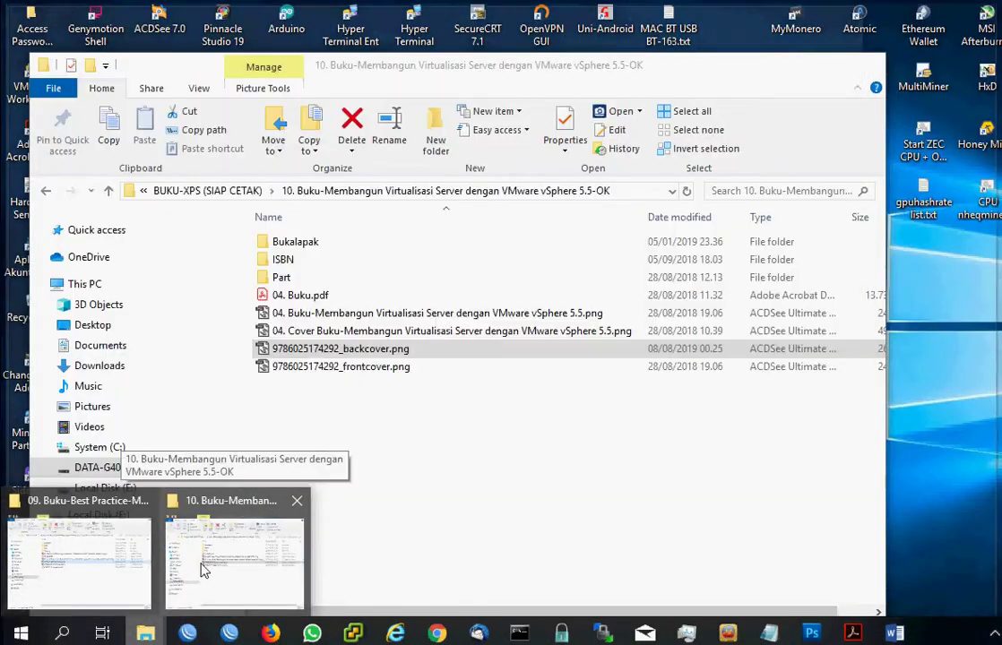
pyautogui.click(199, 562)
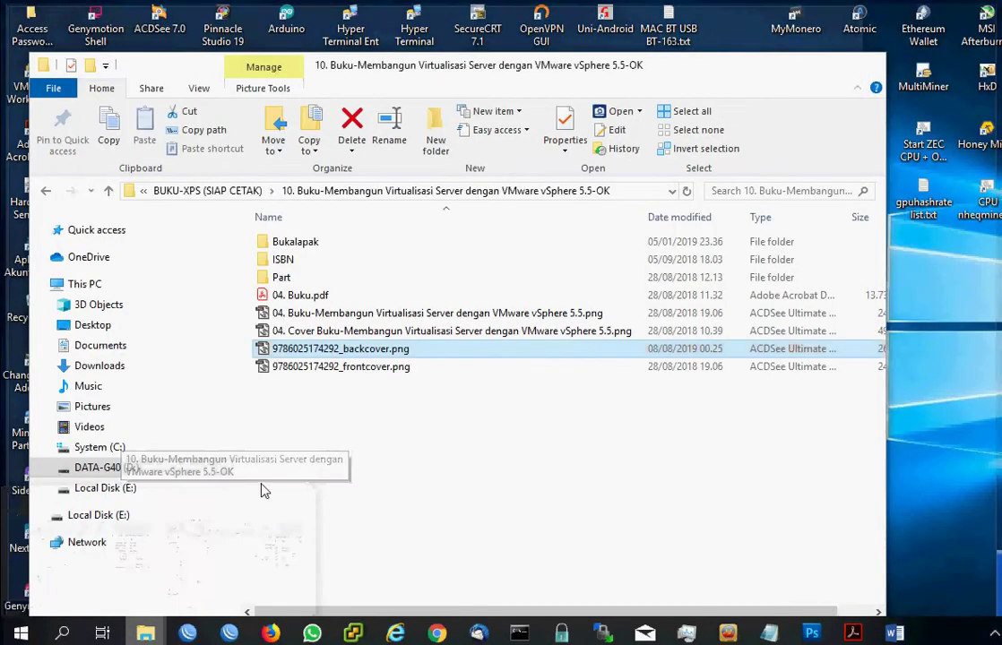
pyautogui.click(280, 348)
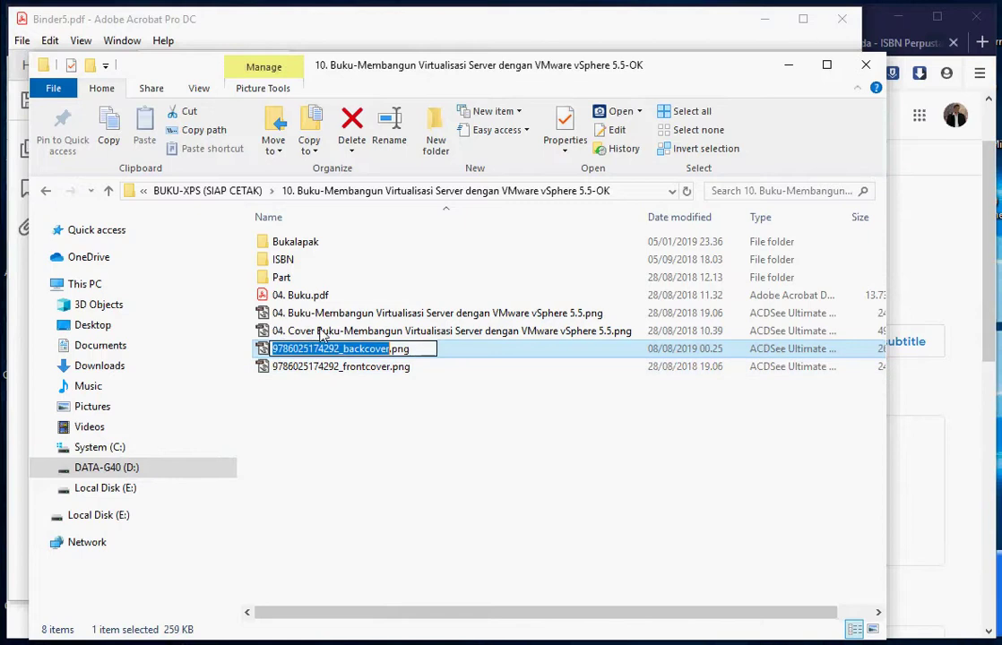
pyautogui.moveTo(339, 348); pyautogui.dragTo(274, 350)
pyautogui.hotkey('ctrl', 'c')
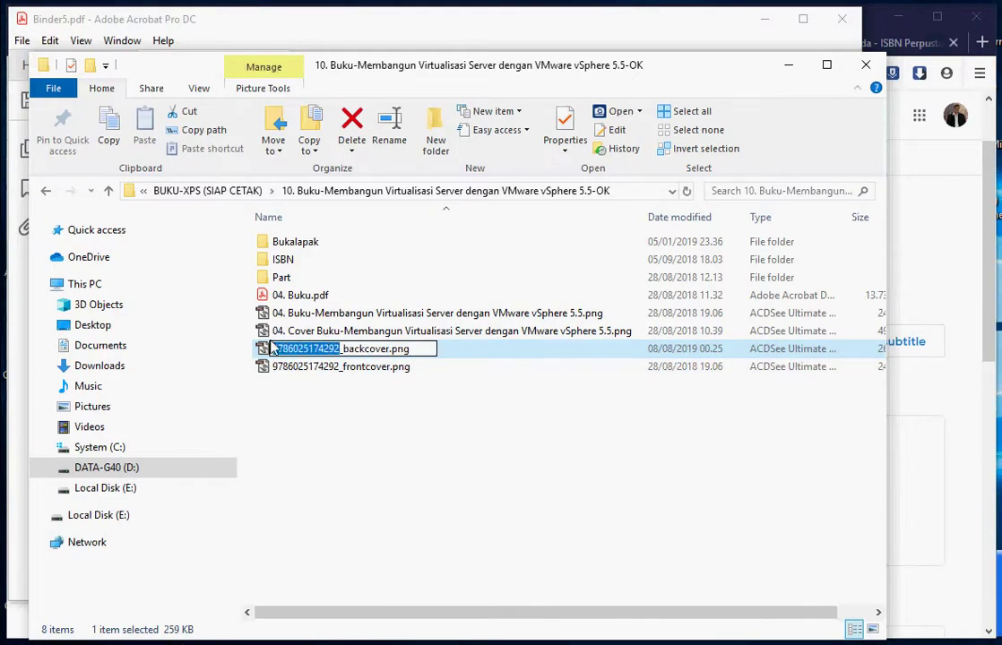
pyautogui.rightClick(276, 353)
pyautogui.click(325, 407)
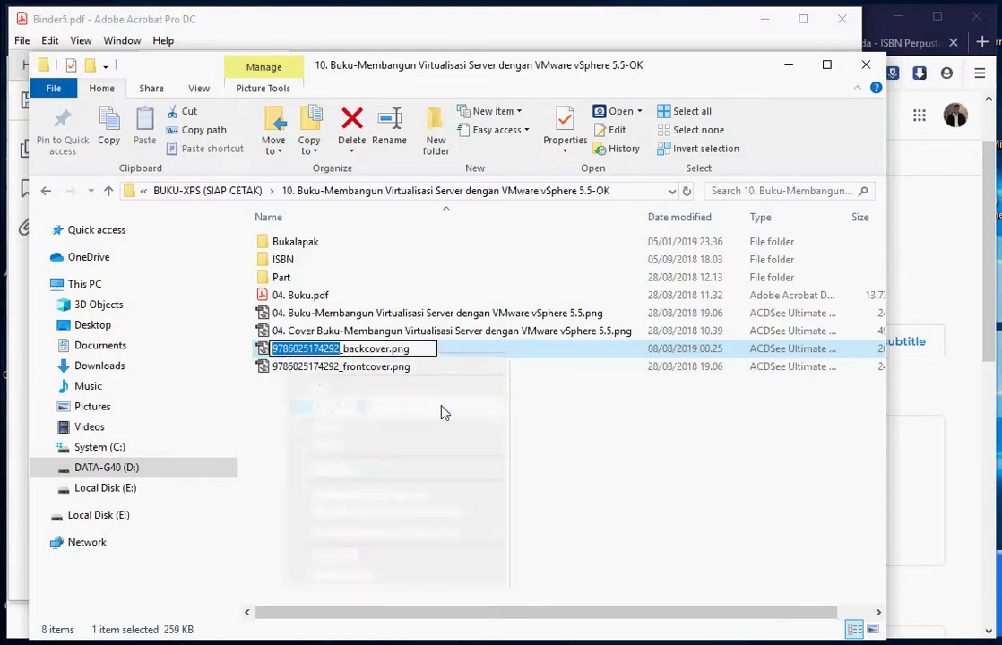
pyautogui.click(441, 411)
pyautogui.click(787, 63)
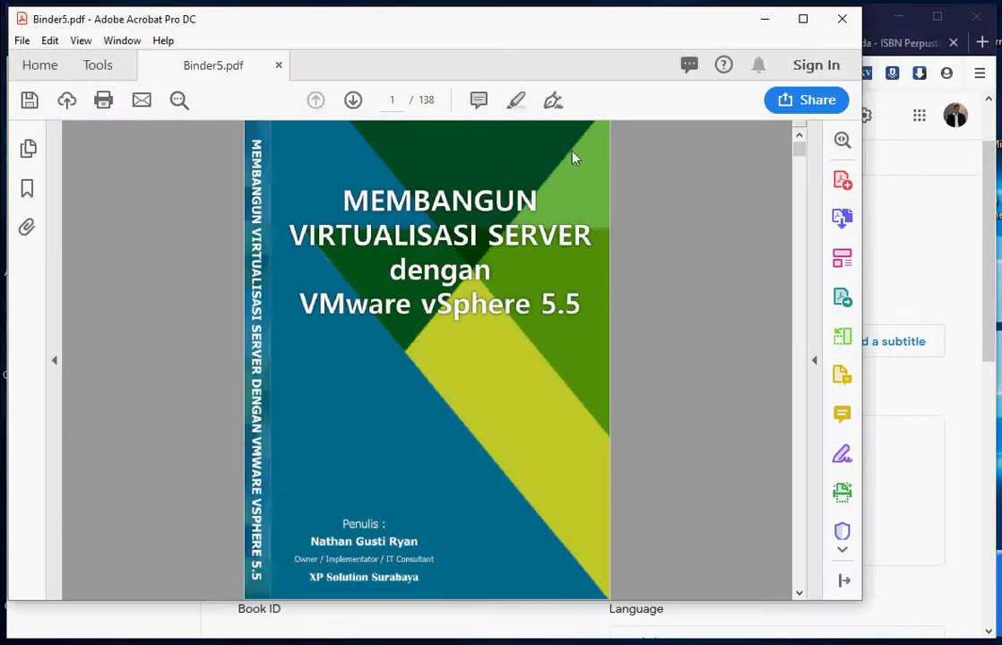
pyautogui.press('alt')
pyautogui.click(22, 40)
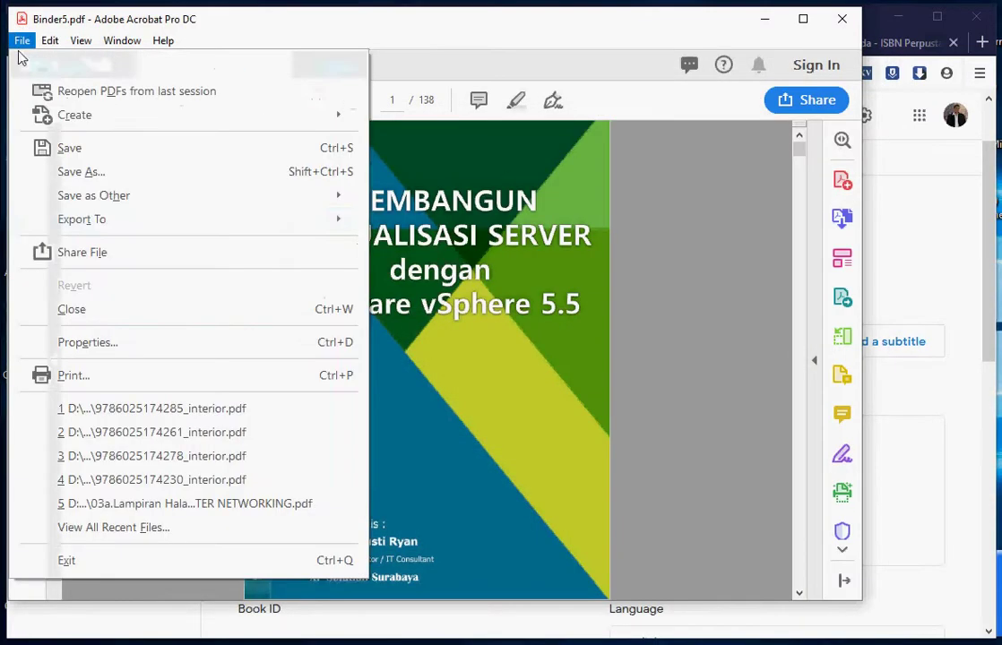
pyautogui.click(81, 172)
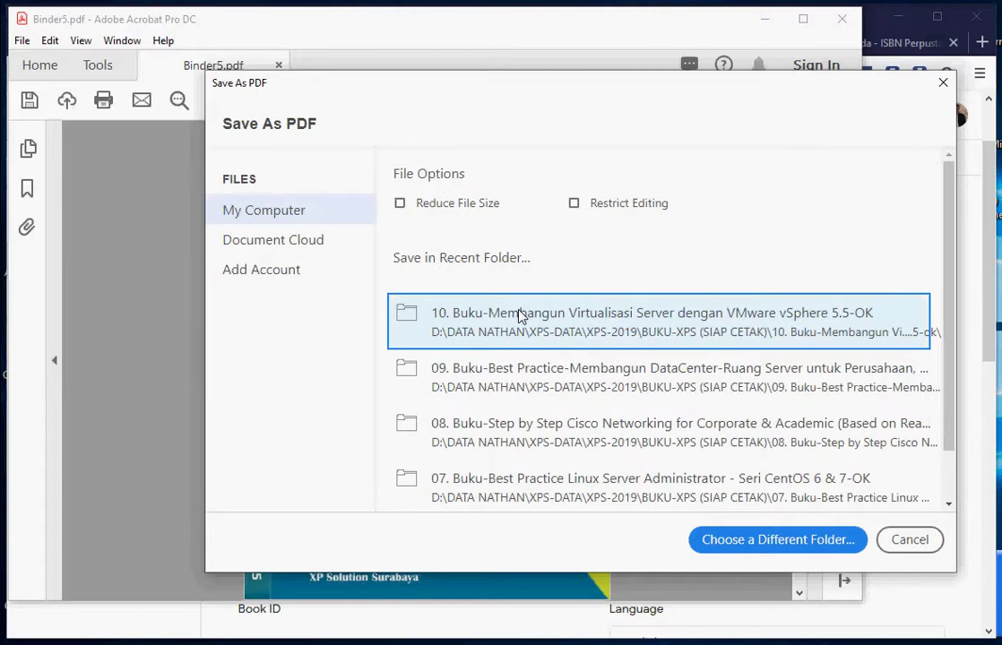
pyautogui.click(520, 315)
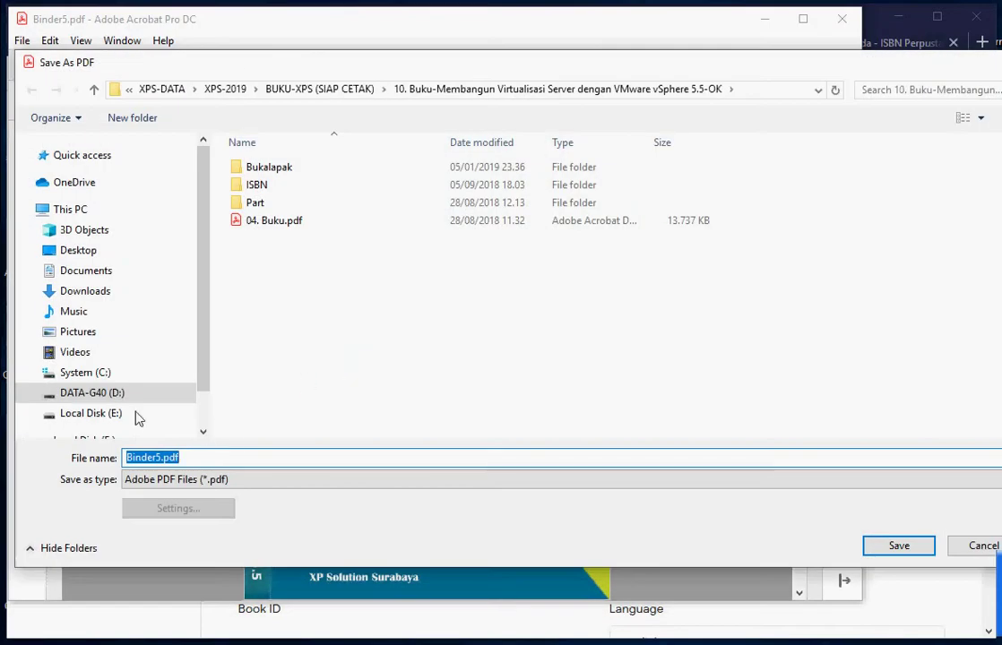
pyautogui.hotkey('shift', 'Left')
pyautogui.hotkey('shift', 'Left')
pyautogui.hotkey('shift', 'Left')
pyautogui.hotkey('shift', 'Left')
pyautogui.hotkey('ctrl', 'v')
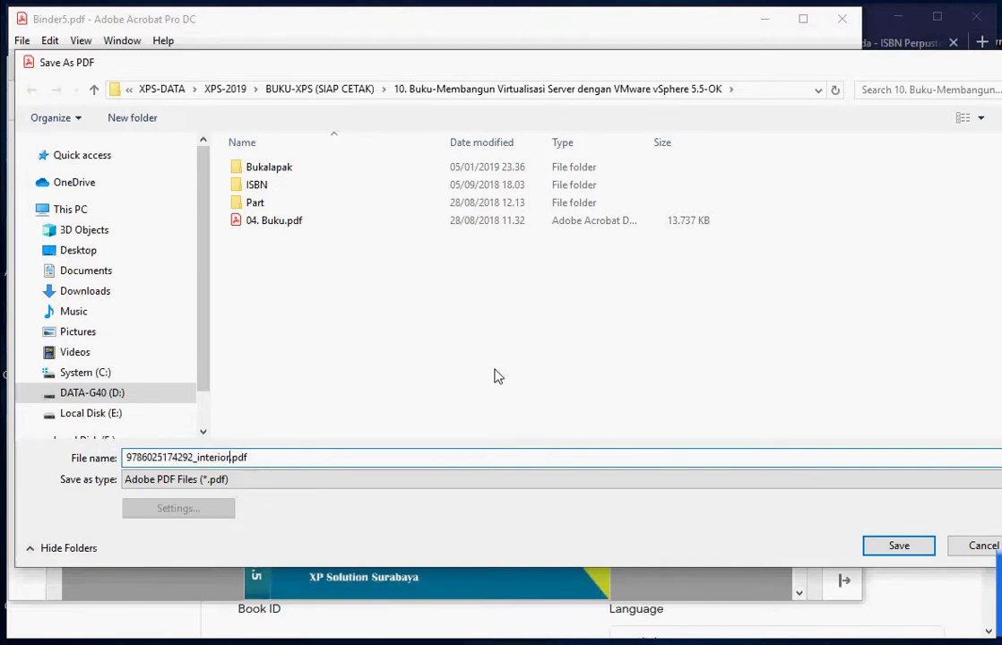
pyautogui.click(887, 545)
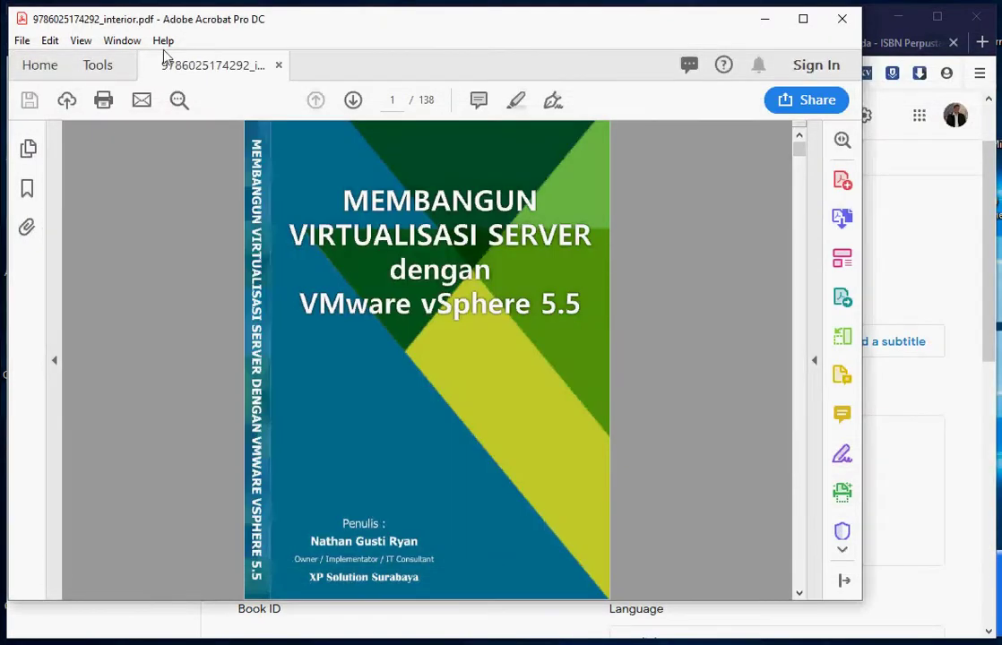
# Step: Copy the KATA PENGANTAR foreword paragraphs from page 4 of the interior PDF
pyautogui.scroll(-15, 491, 294)
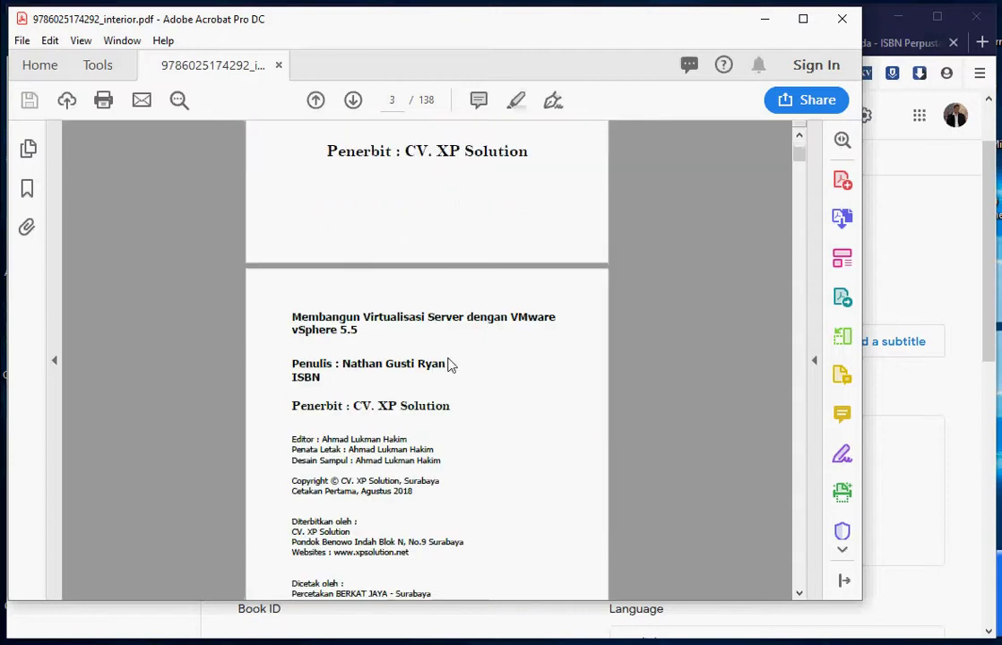
pyautogui.scroll(2, 449, 369)
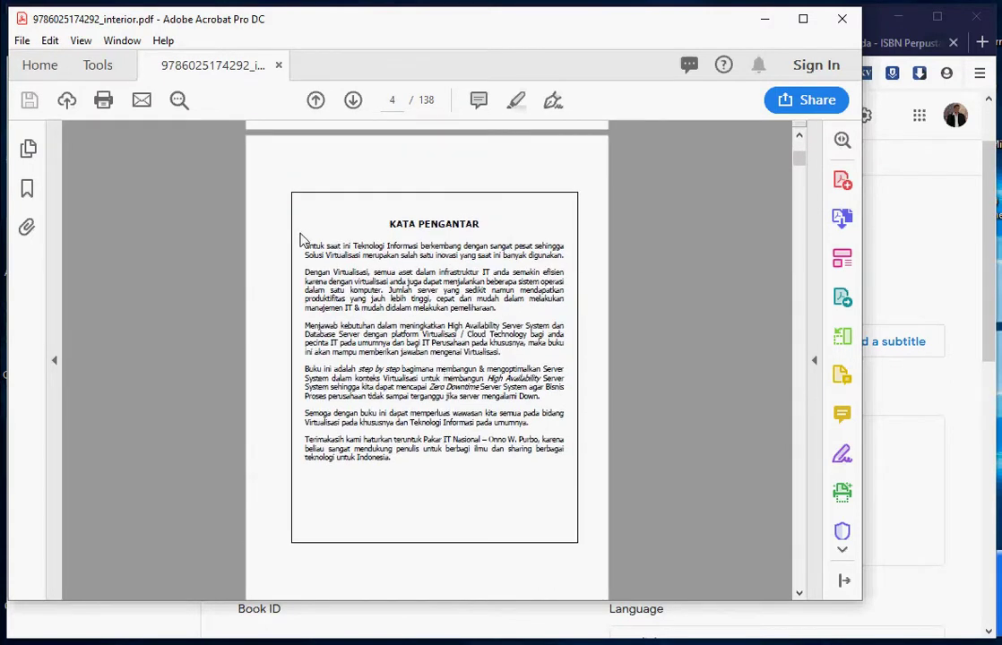
pyautogui.moveTo(294, 235)
pyautogui.mouseDown()
pyautogui.moveTo(448, 369)
pyautogui.moveTo(417, 398)
pyautogui.moveTo(565, 415)
pyautogui.moveTo(527, 418)
pyautogui.mouseUp()
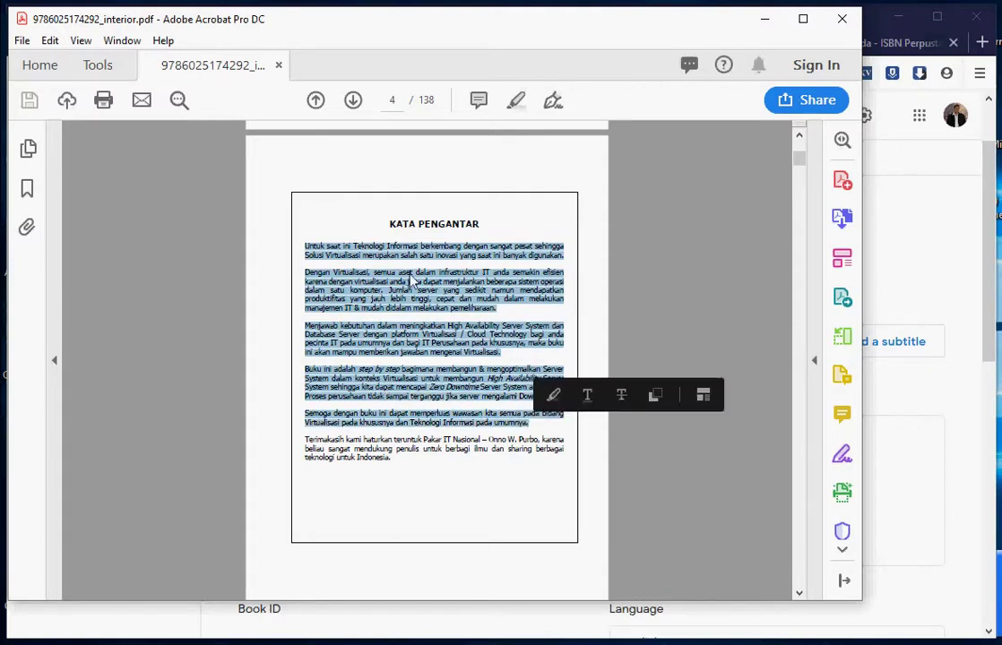
pyautogui.rightClick(420, 285)
pyautogui.click(443, 304)
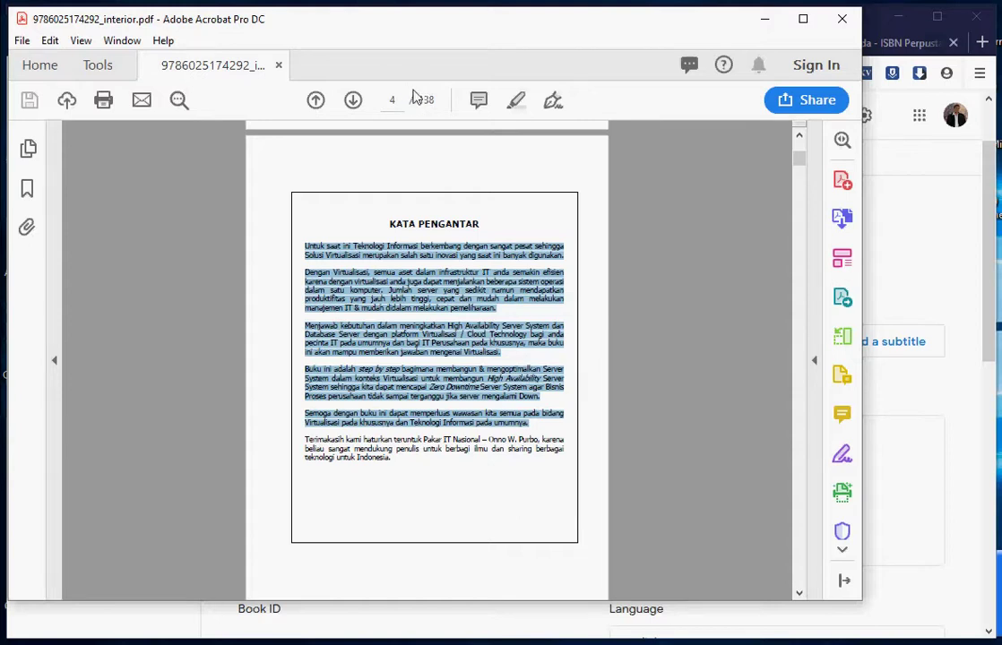
pyautogui.click(760, 16)
pyautogui.rightClick(331, 468)
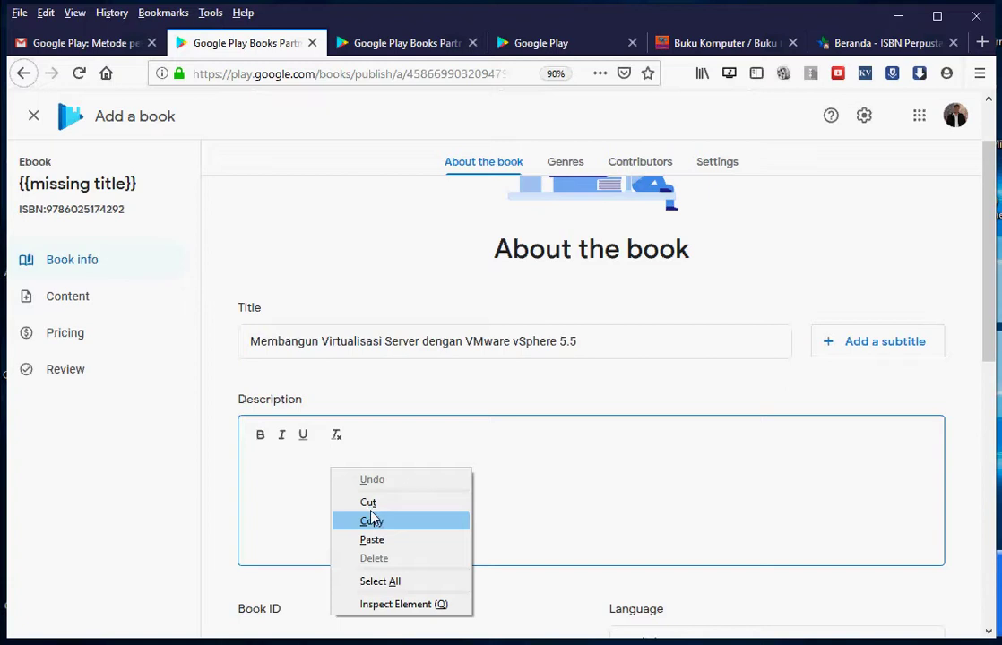
# Step: Paste the foreword into Description and join the broken lines in its later paragraphs
pyautogui.click(372, 540)
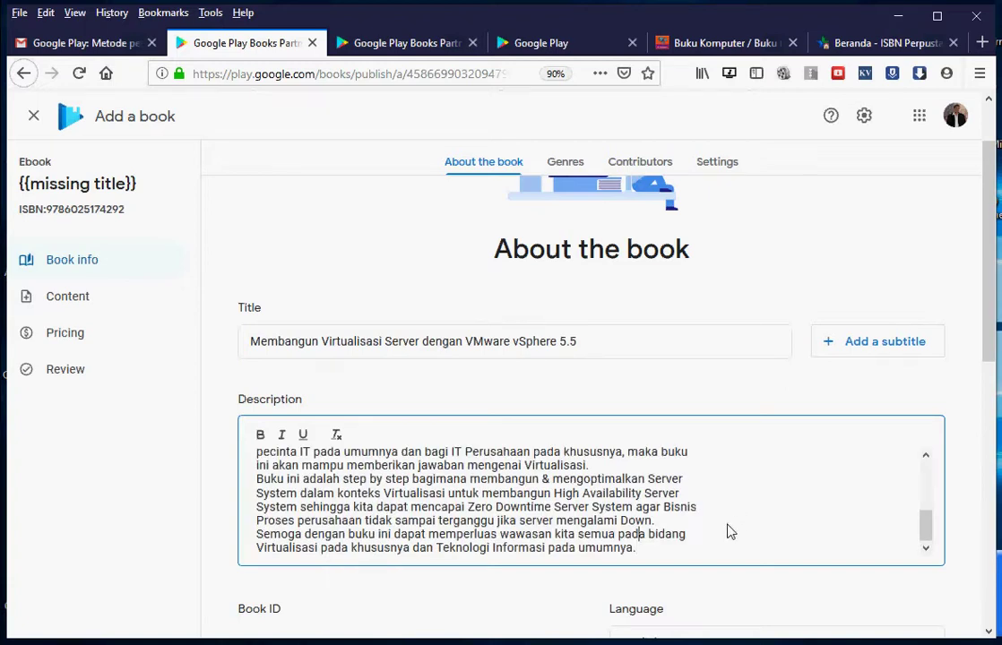
pyautogui.press('Delete')
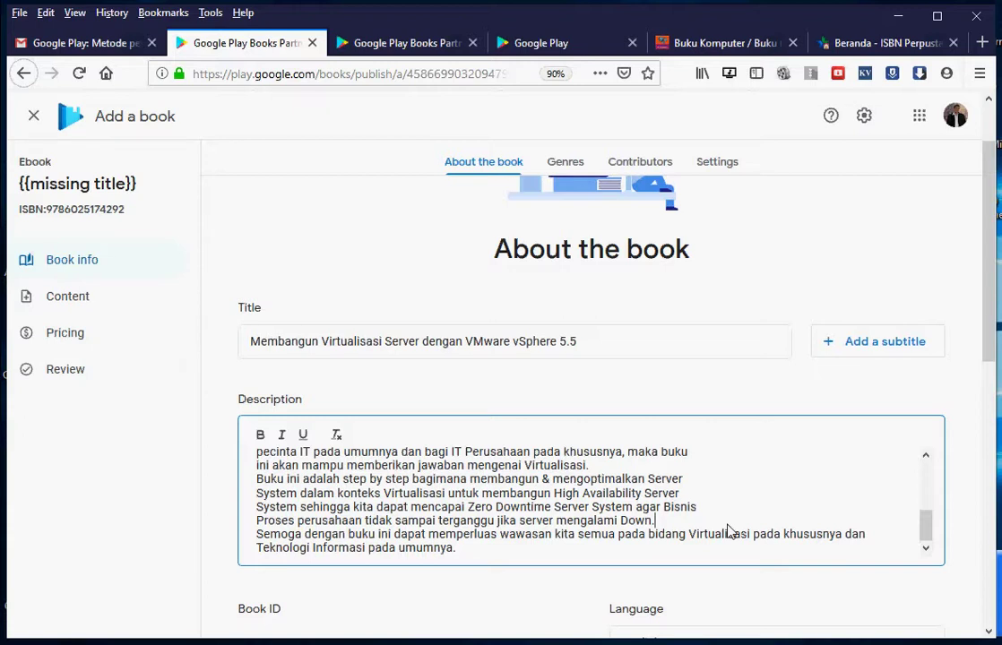
pyautogui.press('Return')
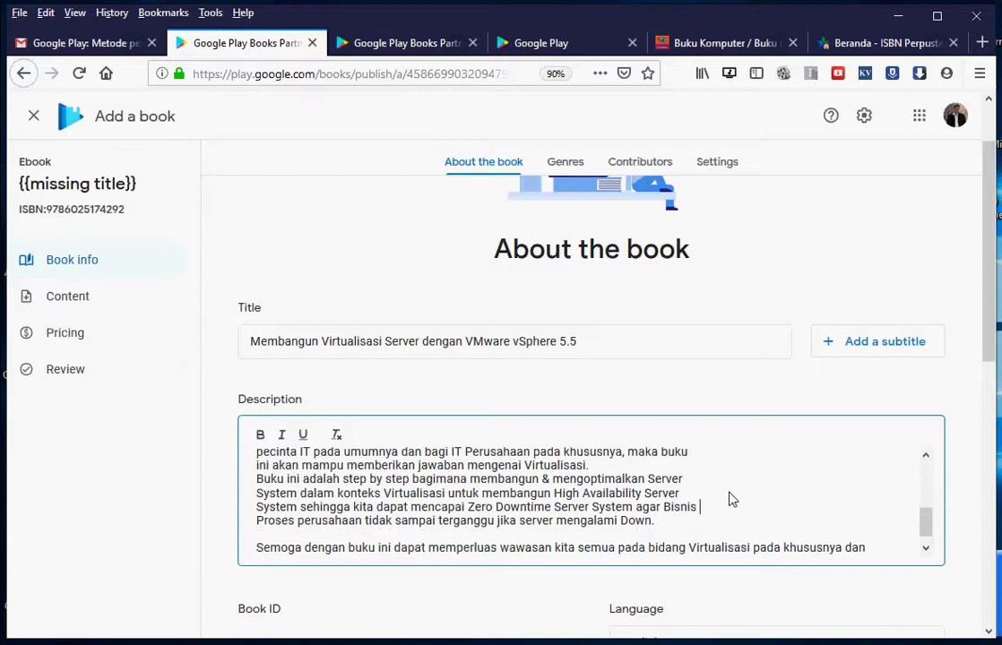
pyautogui.press('Delete')
pyautogui.press('Up')
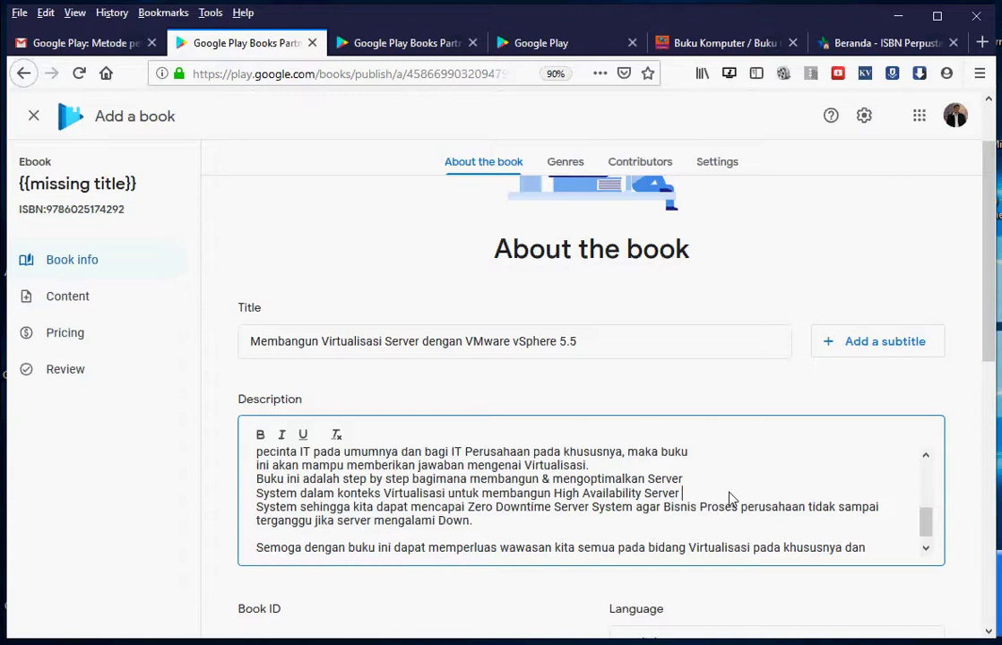
pyautogui.press('Delete')
pyautogui.press('Up')
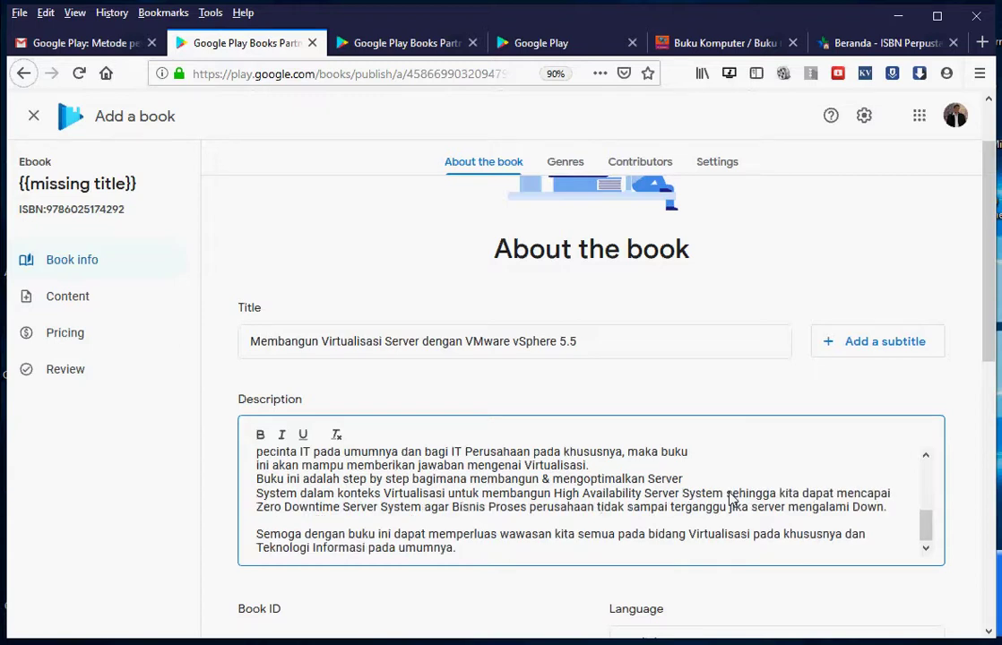
pyautogui.press('Delete')
pyautogui.press('Return')
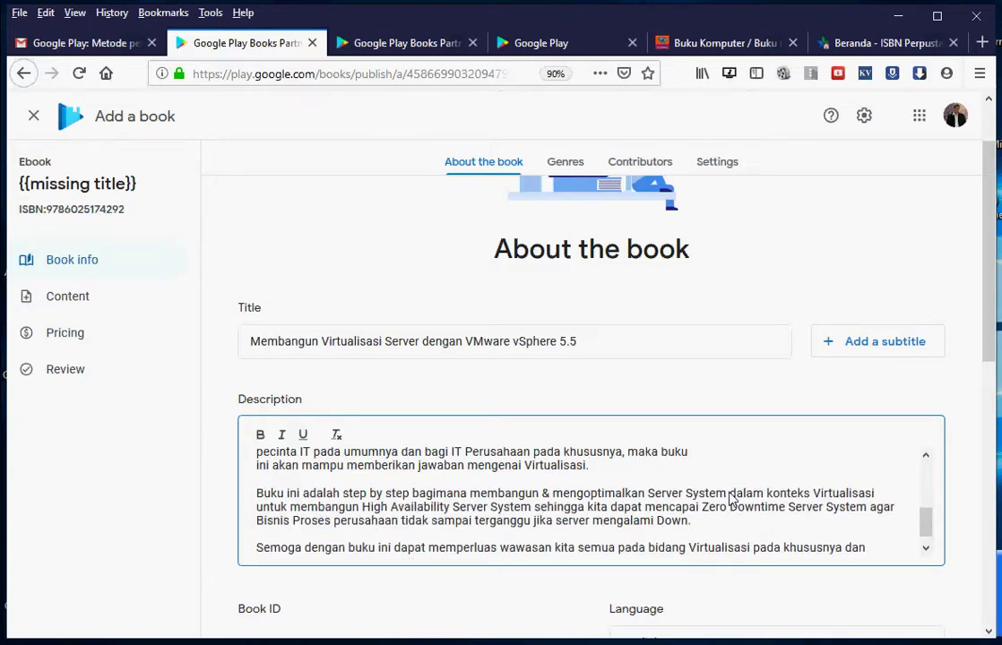
# Step: Join the remaining broken lines and add blank lines between the earlier paragraphs
pyautogui.scroll(3, 761, 497)
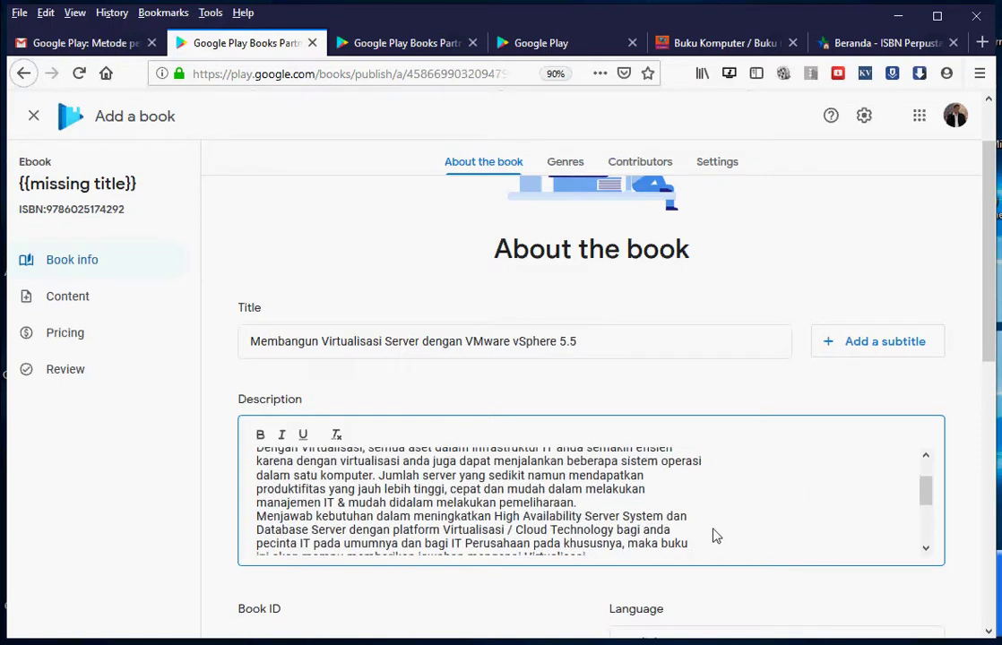
pyautogui.press('Delete')
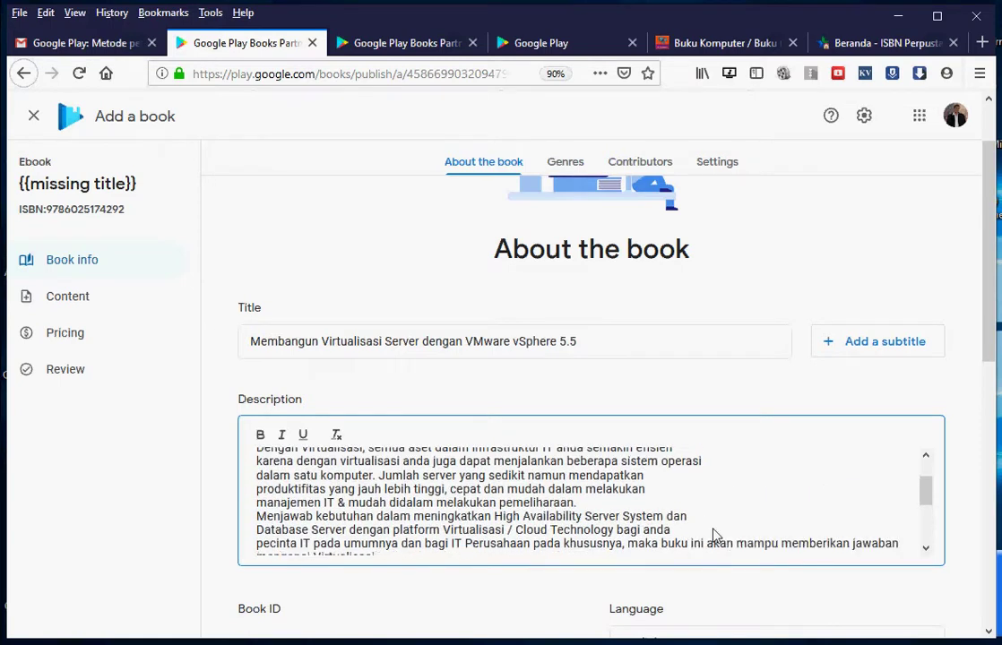
pyautogui.press('Delete')
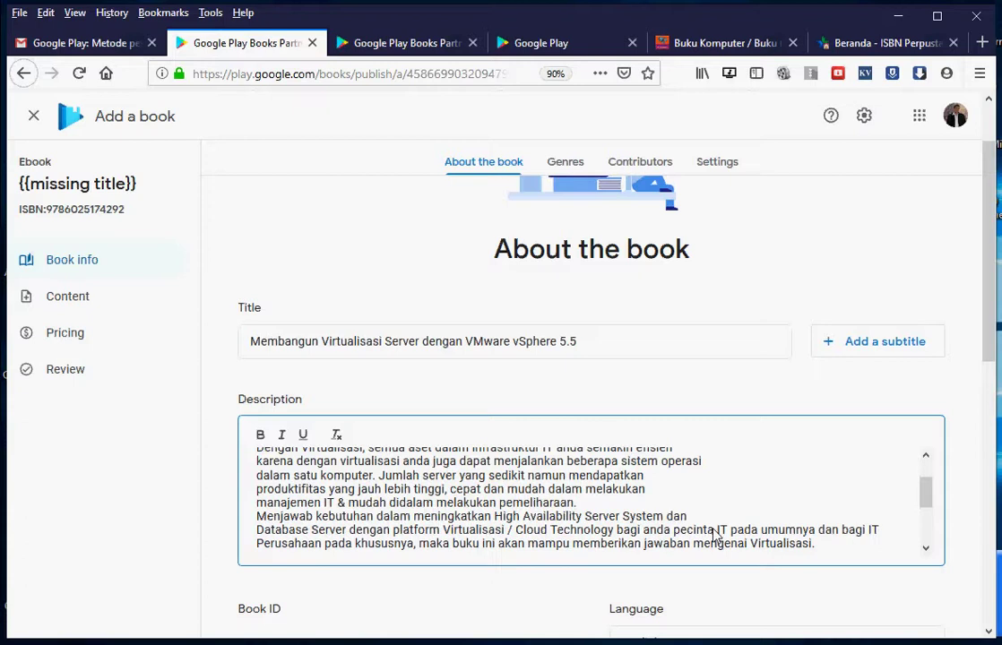
pyautogui.press('Delete')
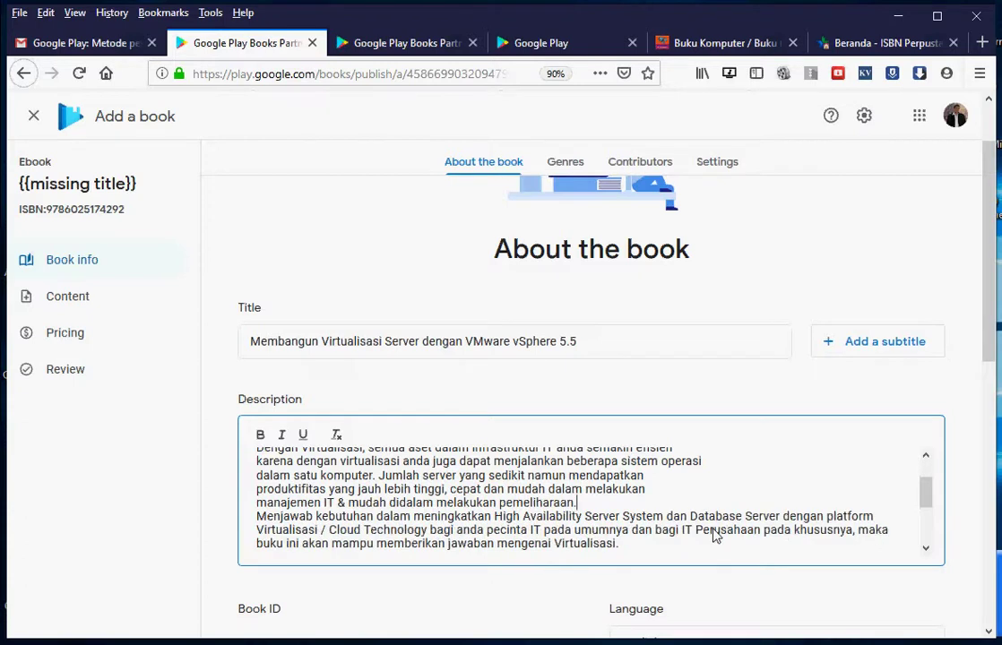
pyautogui.press('Home')
pyautogui.press('Return')
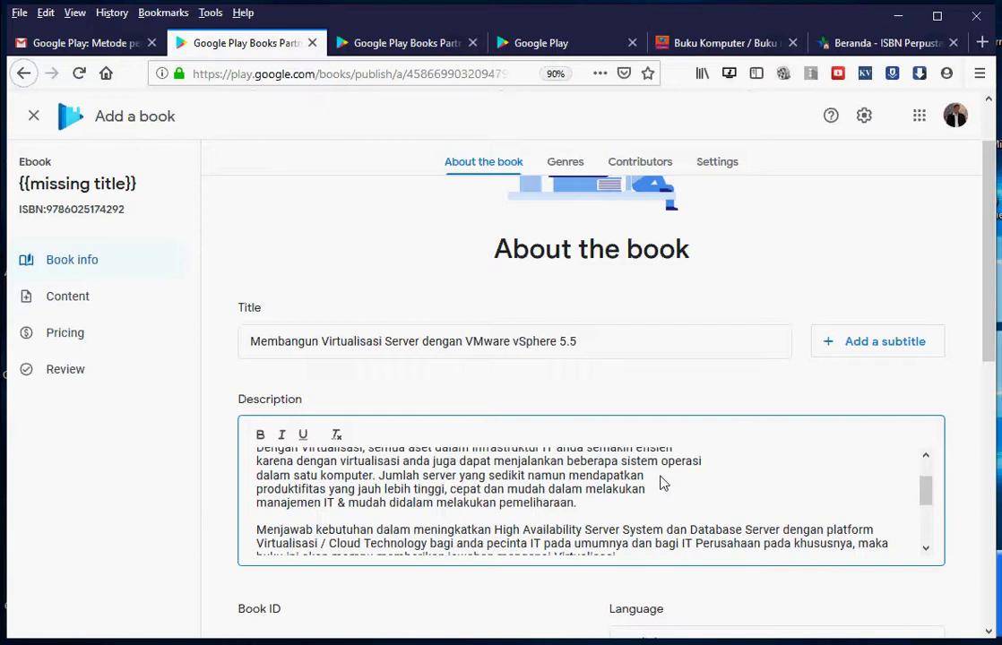
pyautogui.press('Delete')
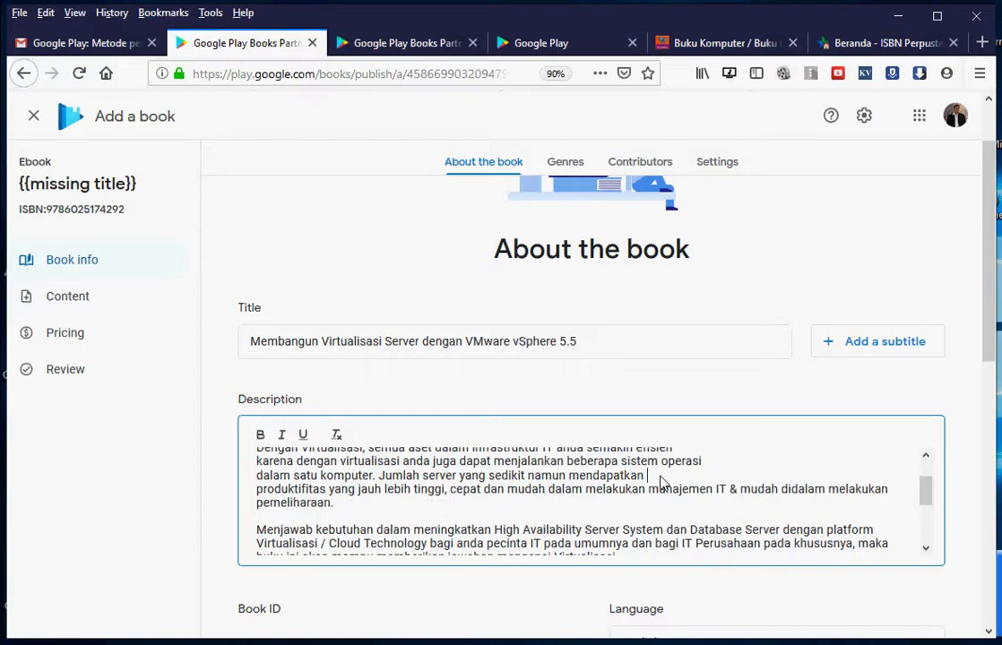
pyautogui.press('Delete')
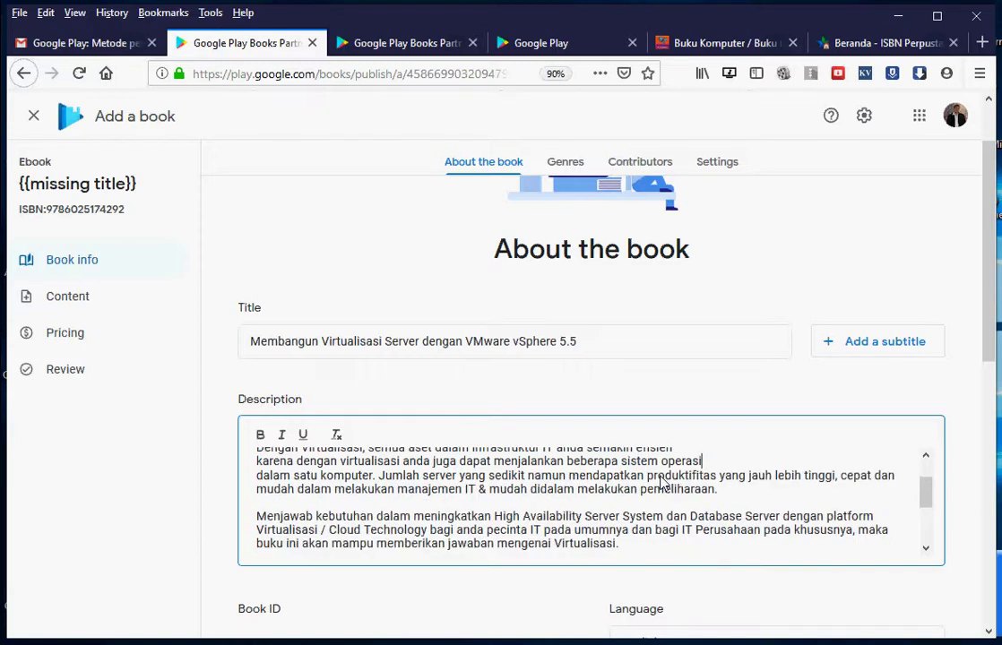
pyautogui.press('Delete')
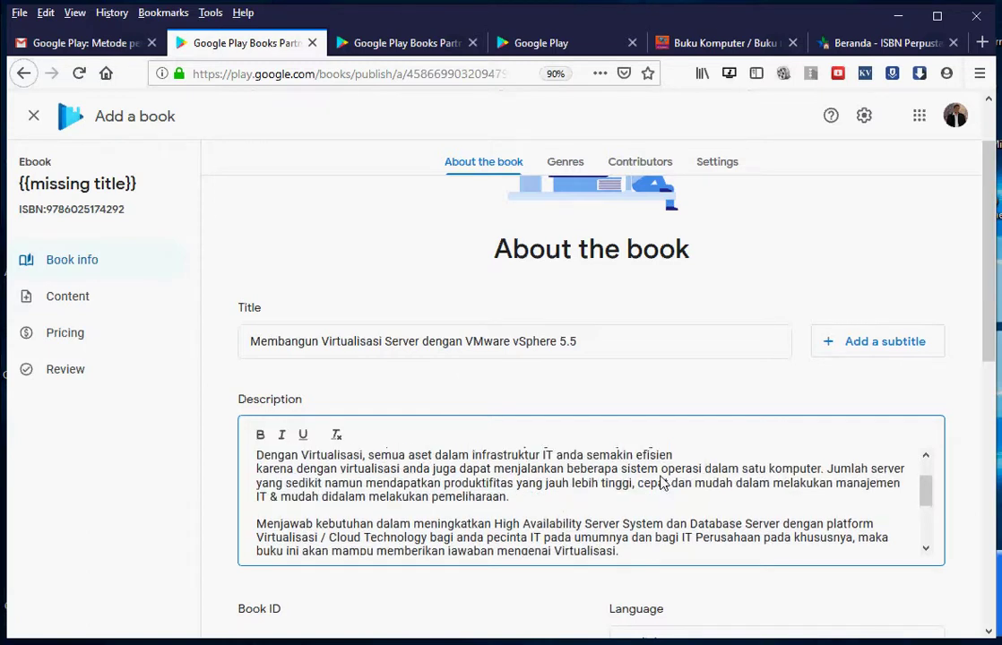
pyautogui.press('Delete')
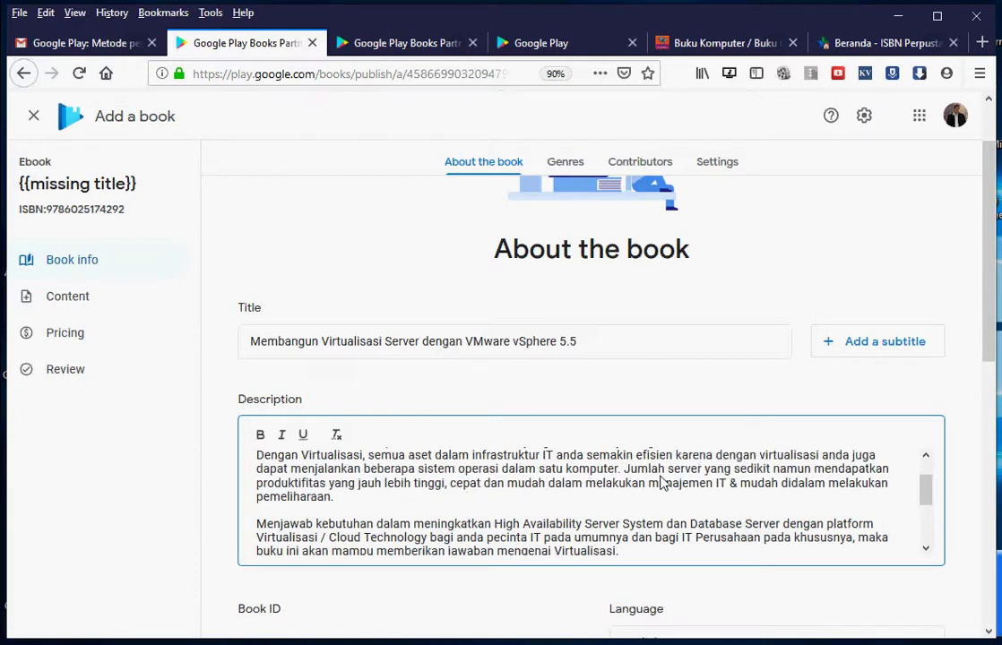
pyautogui.press('Up')
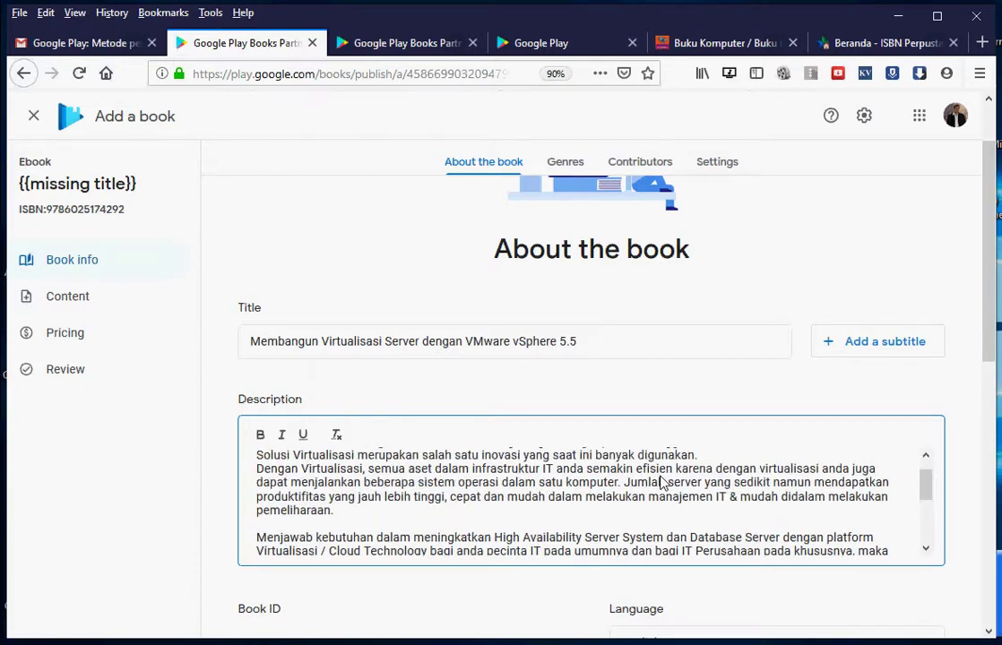
pyautogui.press('Return')
pyautogui.press('Up')
pyautogui.press('Up')
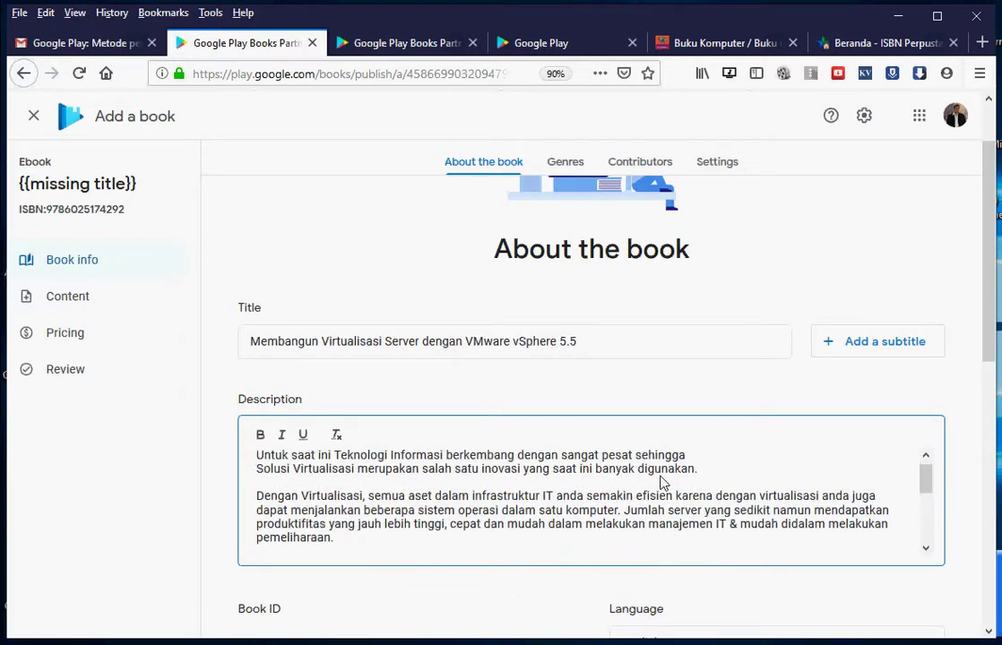
pyautogui.press('Delete')
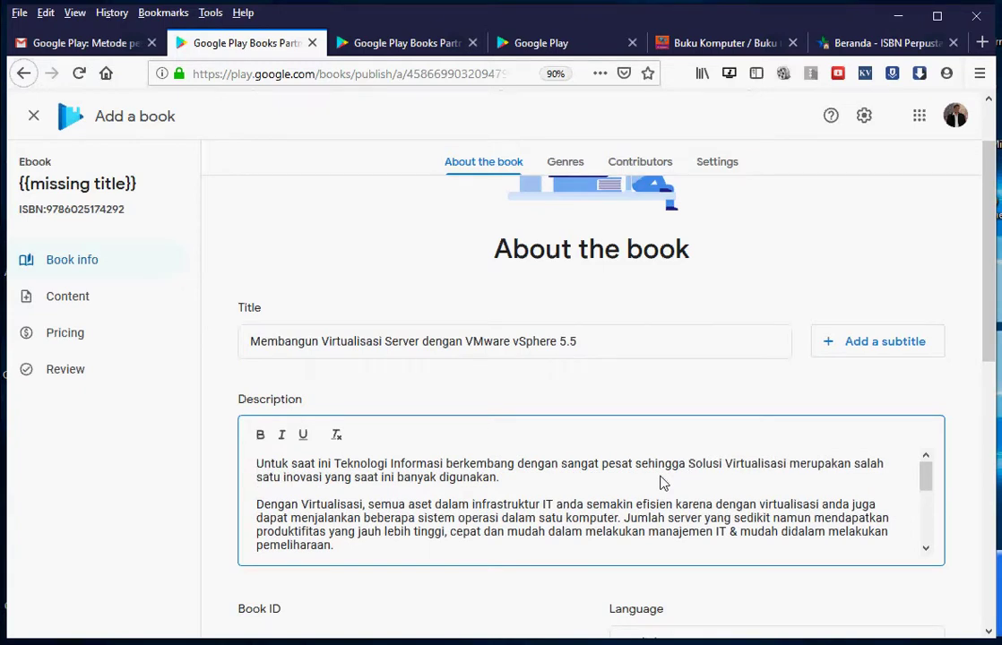
pyautogui.press('Down')
pyautogui.press('Down')
pyautogui.press('Down')
pyautogui.press('Down')
pyautogui.press('Down')
pyautogui.press('Down')
pyautogui.press('Down')
pyautogui.press('Down')
pyautogui.press('Down')
pyautogui.press('Down')
pyautogui.press('Down')
pyautogui.press('Down')
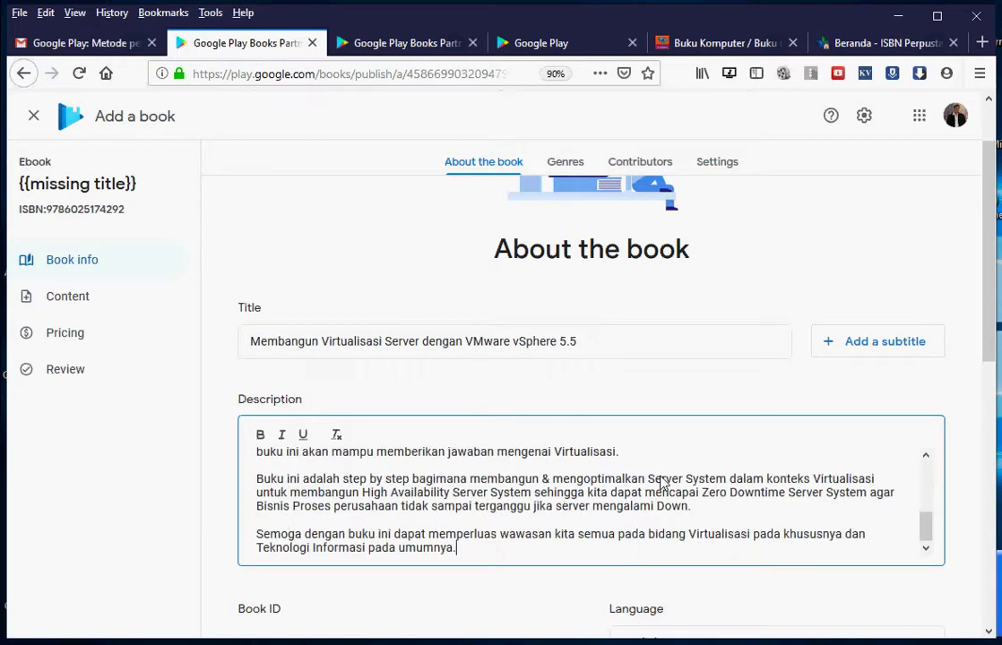
pyautogui.scroll(-3, 919, 354)
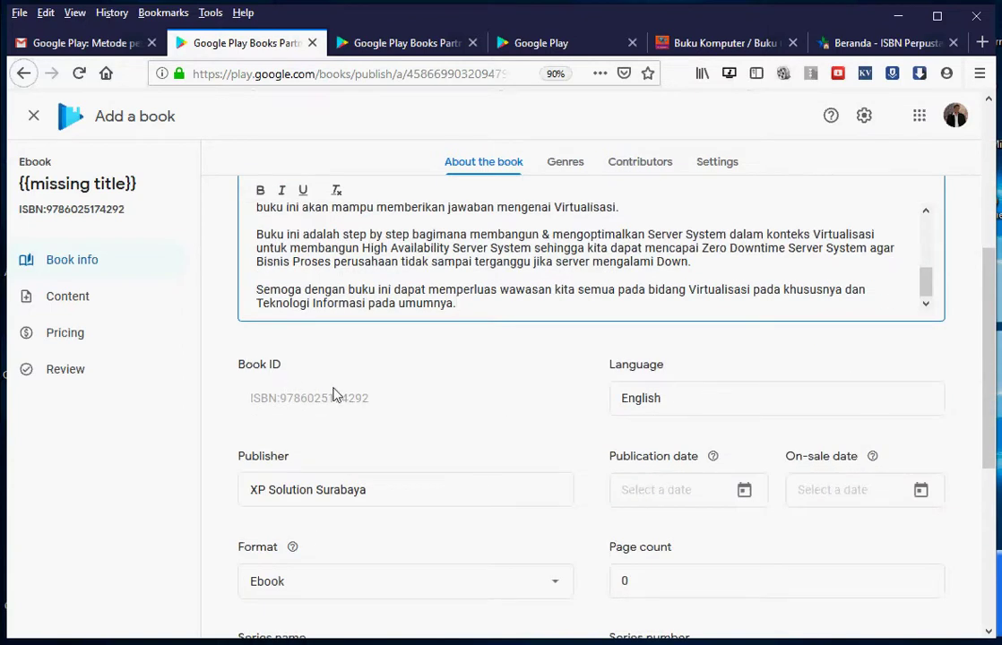
# Step: Change the book language from English to Indonesian
pyautogui.click(679, 396)
pyautogui.doubleClick(679, 396)
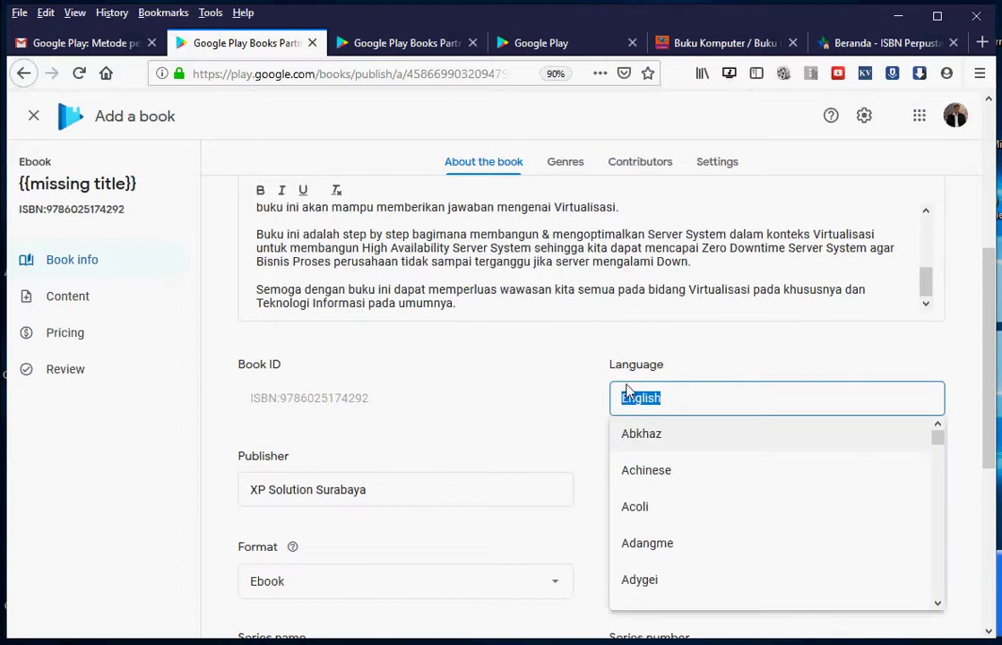
pyautogui.write('ind')
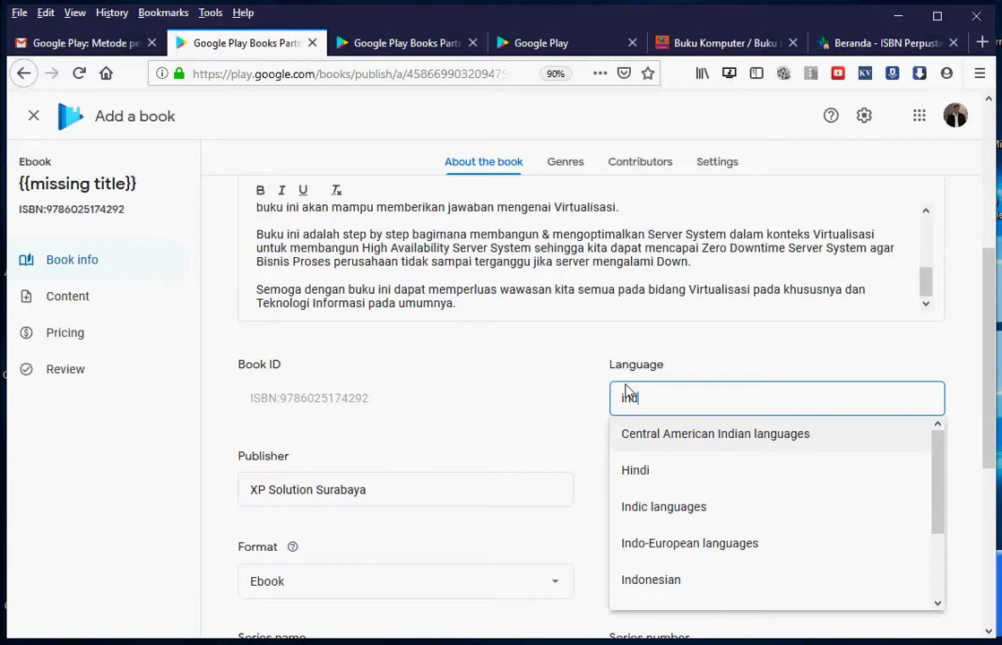
pyautogui.click(638, 580)
# Step: View the book documentation notes and close them to return to the form
pyautogui.scroll(-1, 563, 444)
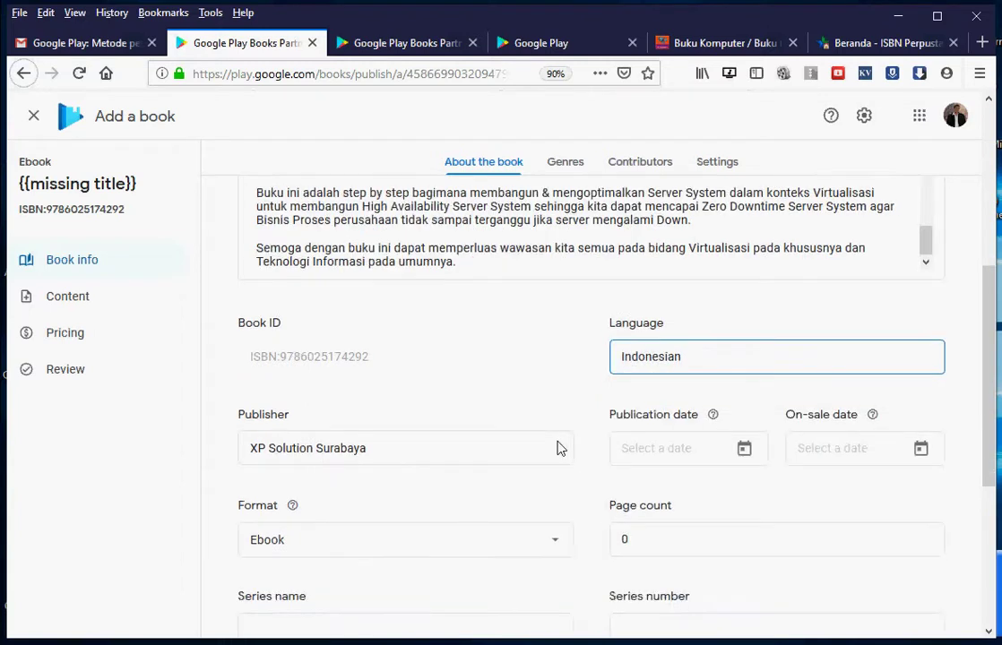
pyautogui.scroll(-2, 559, 448)
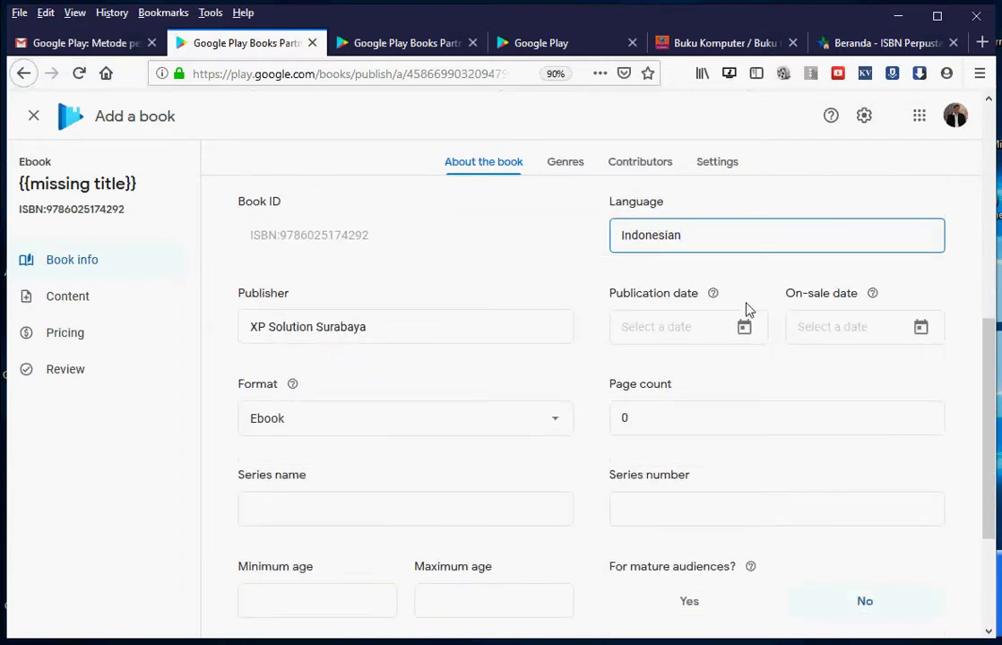
pyautogui.moveTo(683, 641)
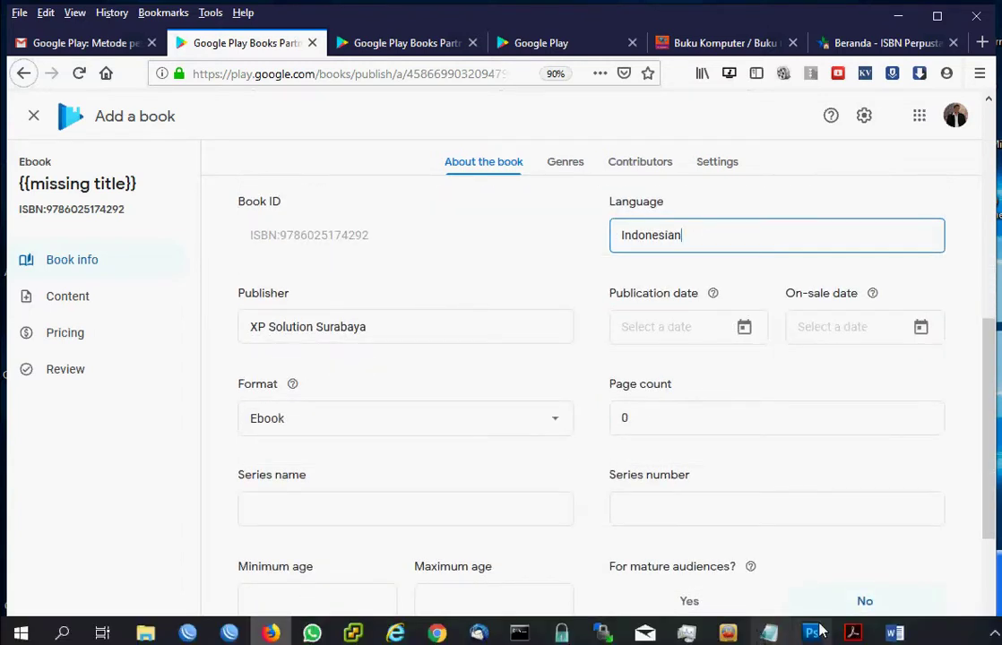
pyautogui.click(753, 632)
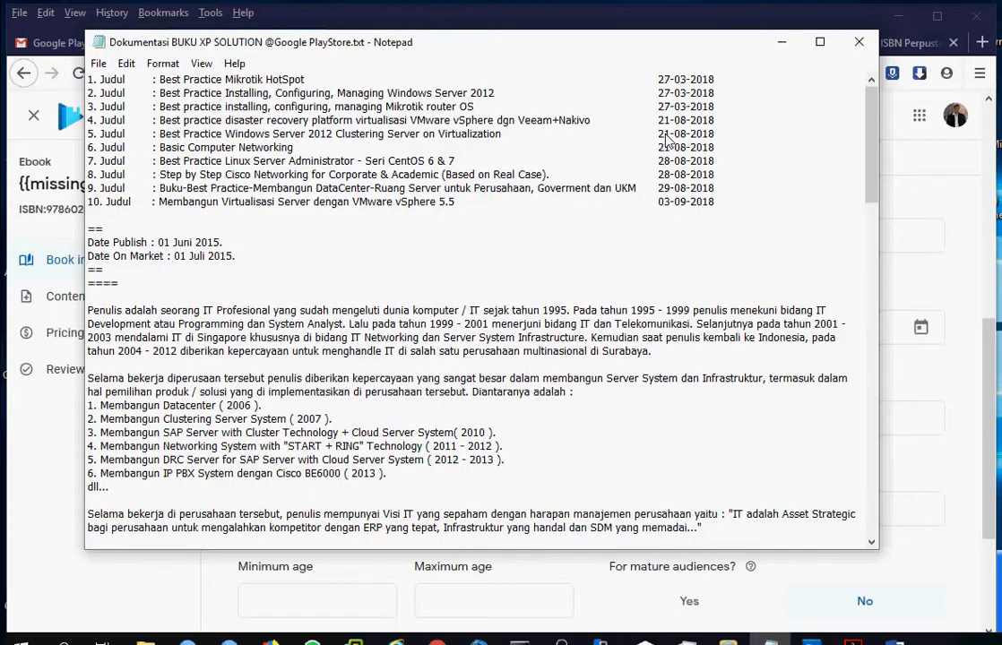
pyautogui.click(780, 41)
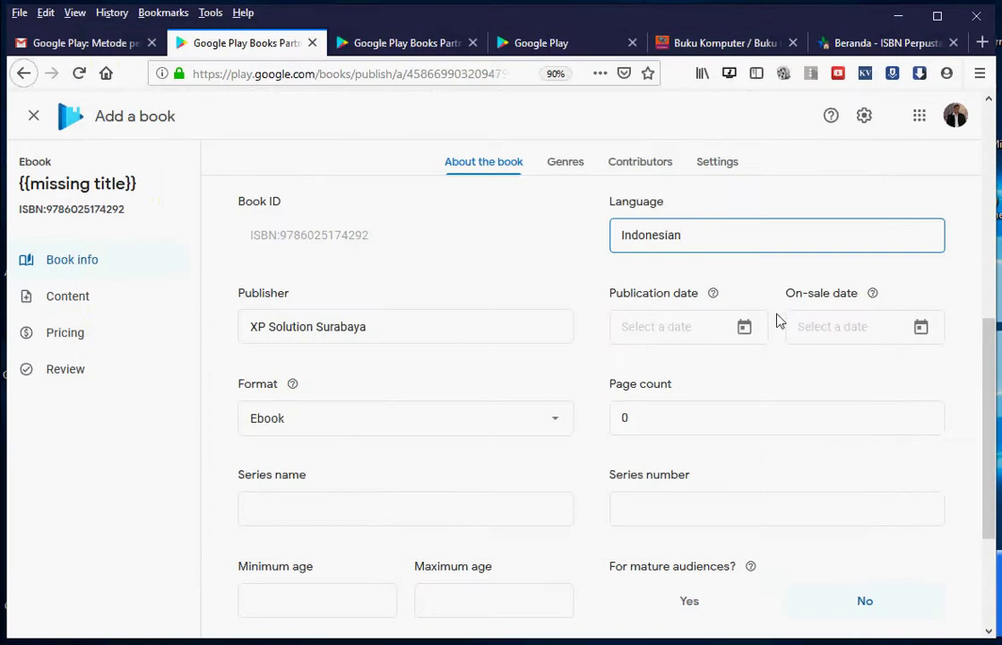
# Step: Set publication date 2018-09-03 and on-sale date 2018-10-01
pyautogui.click(726, 317)
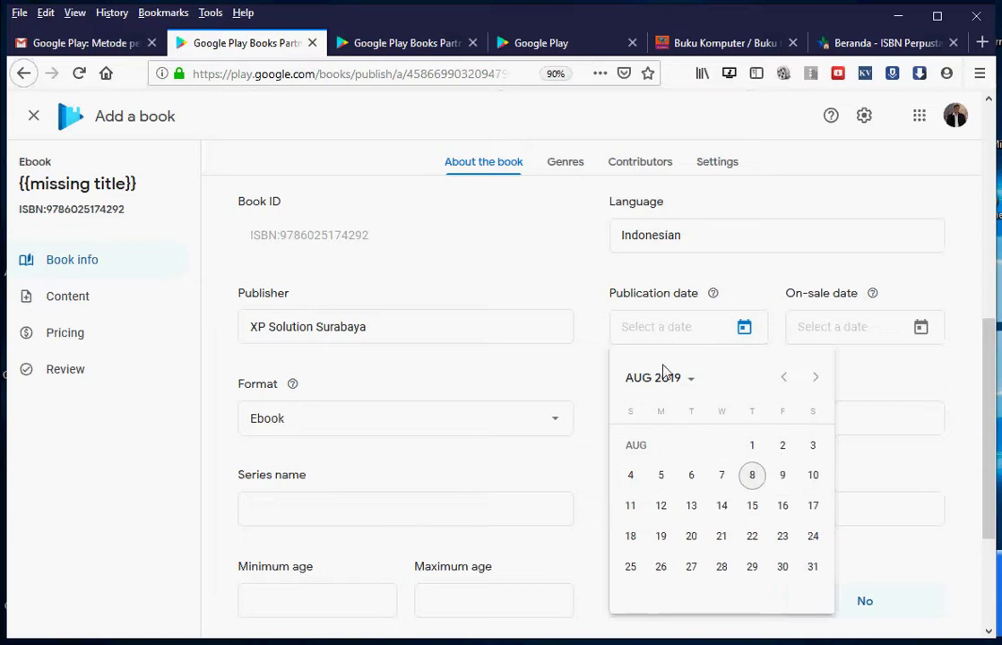
pyautogui.click(669, 375)
pyautogui.click(745, 427)
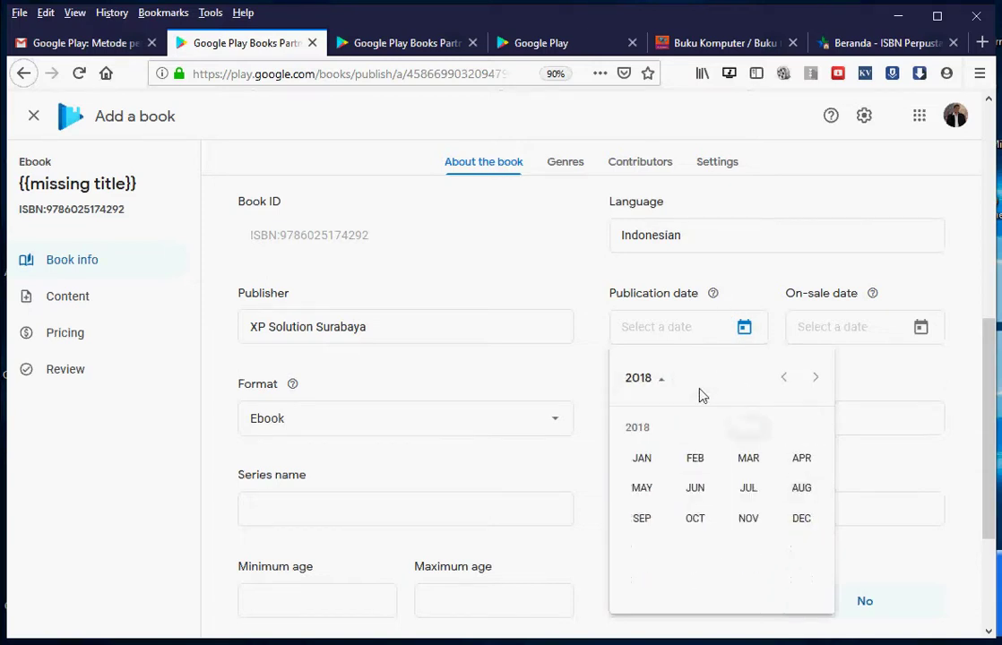
pyautogui.click(630, 514)
pyautogui.click(645, 468)
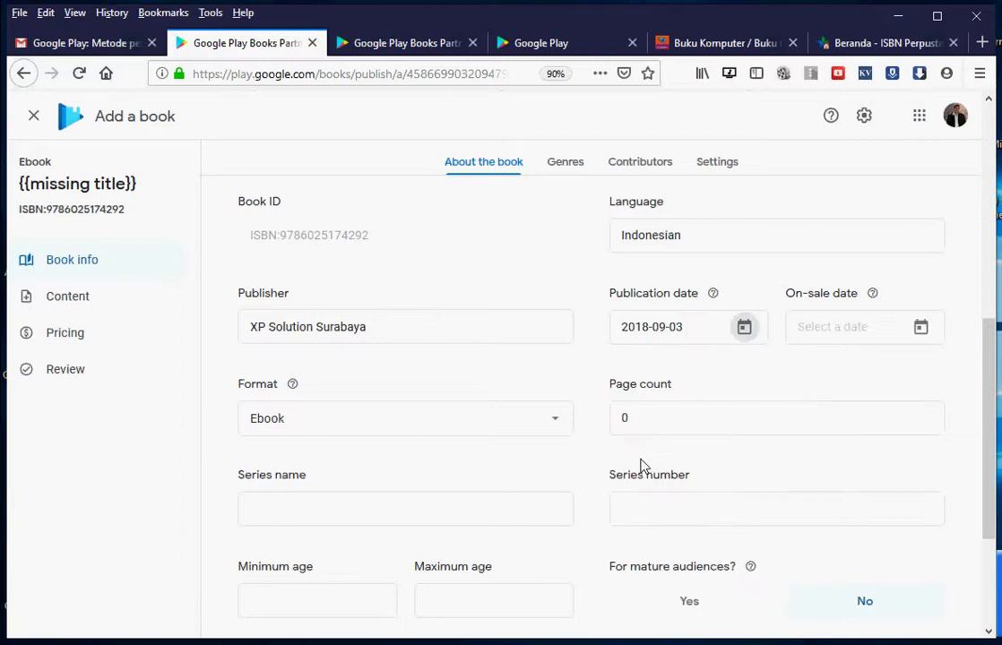
pyautogui.click(920, 326)
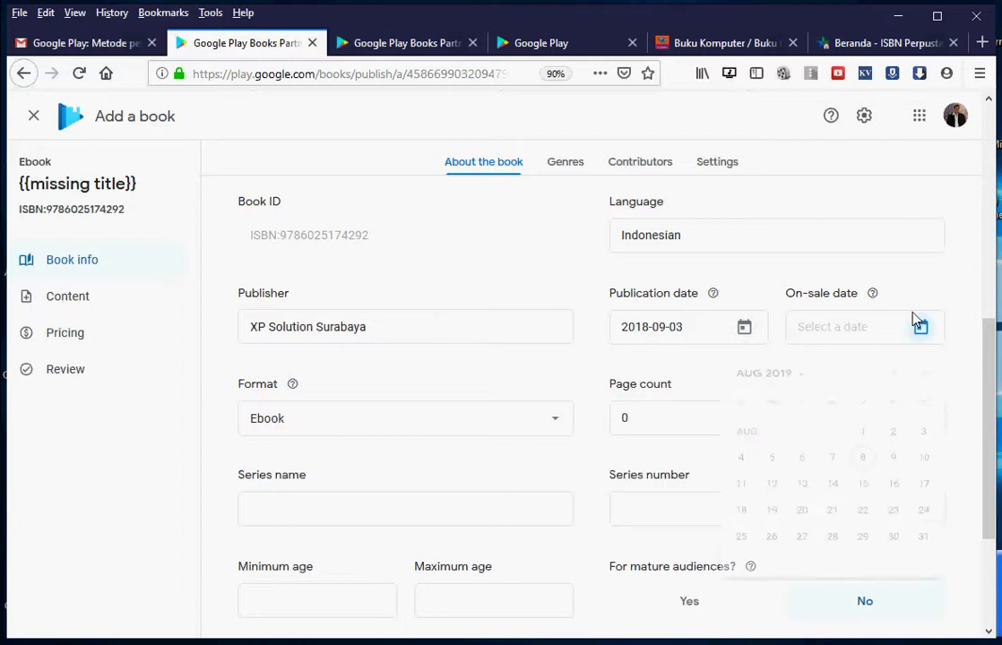
pyautogui.click(787, 375)
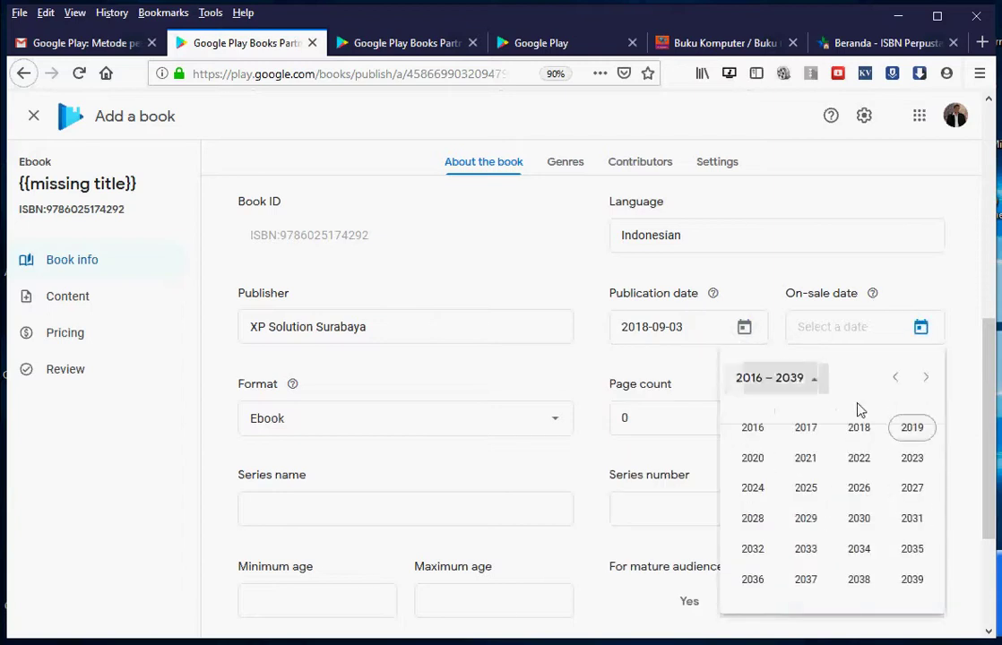
pyautogui.click(858, 423)
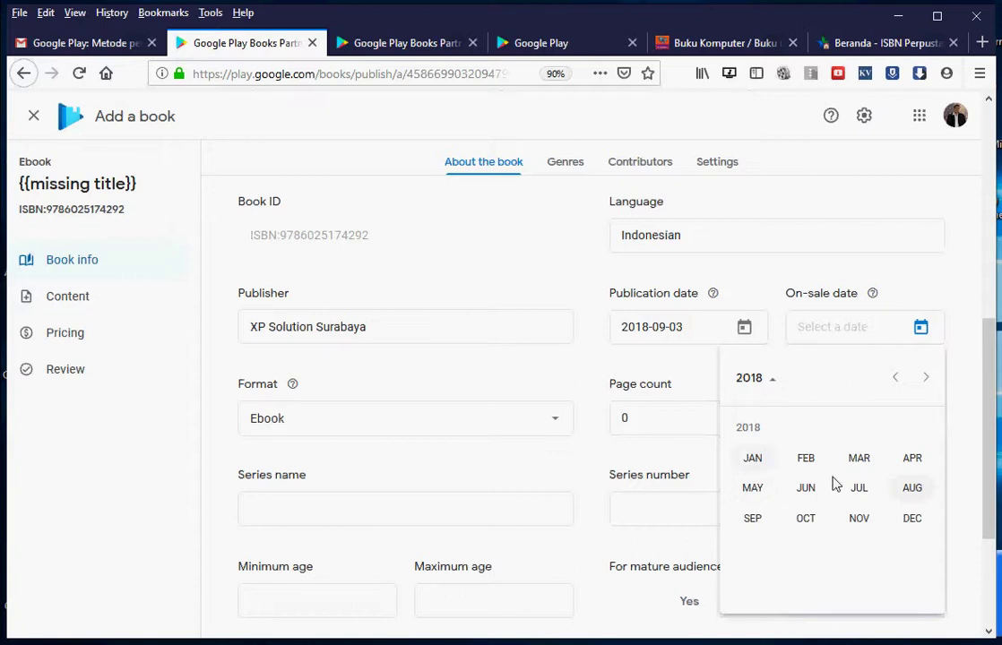
pyautogui.click(803, 518)
pyautogui.click(764, 468)
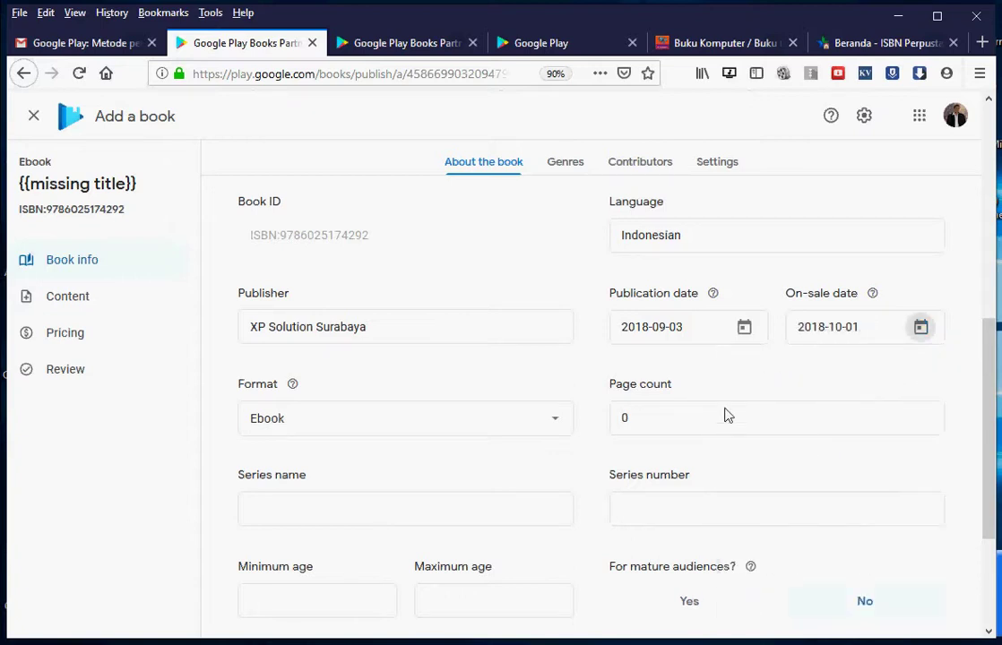
pyautogui.click(849, 631)
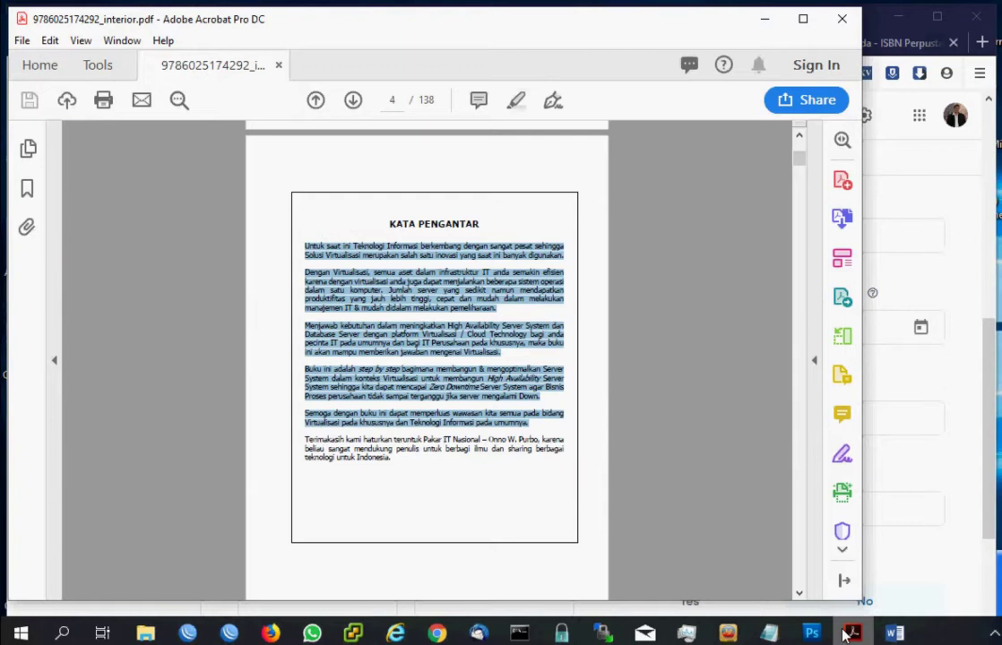
# Step: Set the page count to 138, series name to Virtualization and series number to 1
pyautogui.click(849, 631)
pyautogui.doubleClick(612, 414)
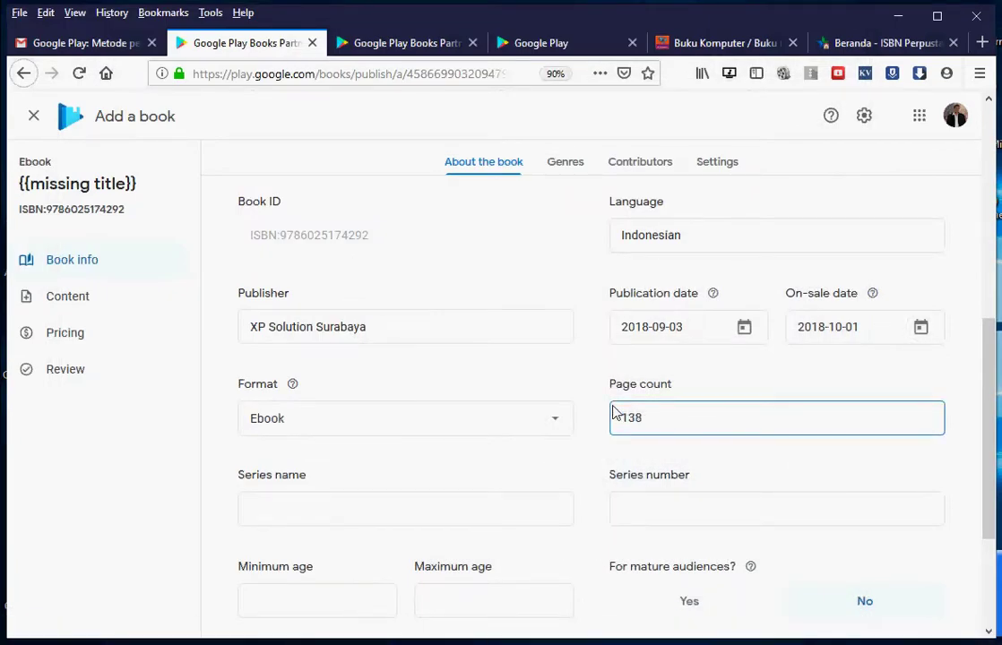
pyautogui.click(255, 509)
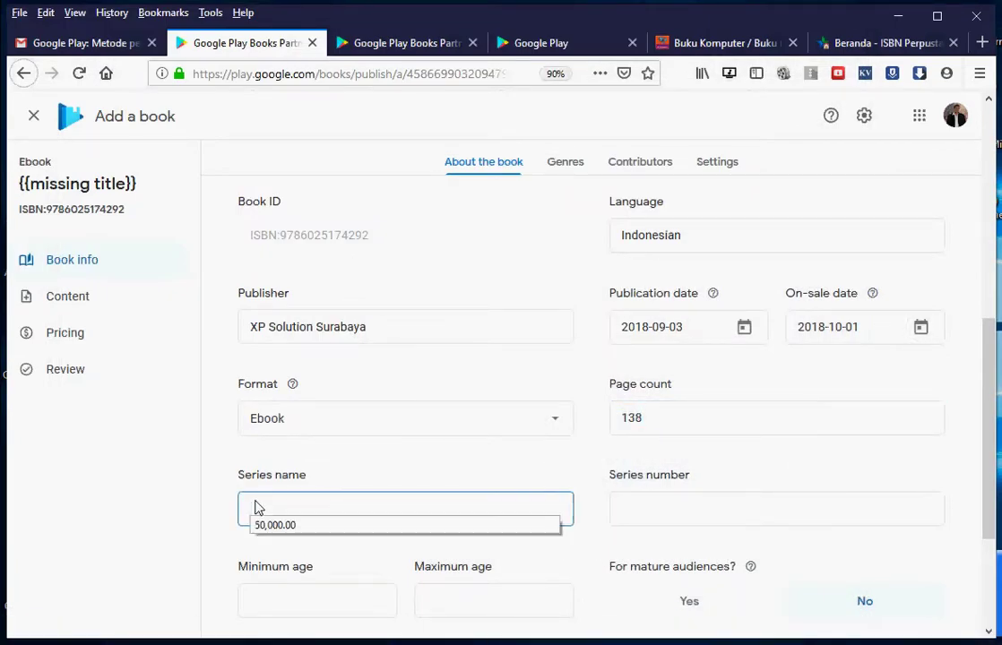
pyautogui.scroll(-3, 336, 376)
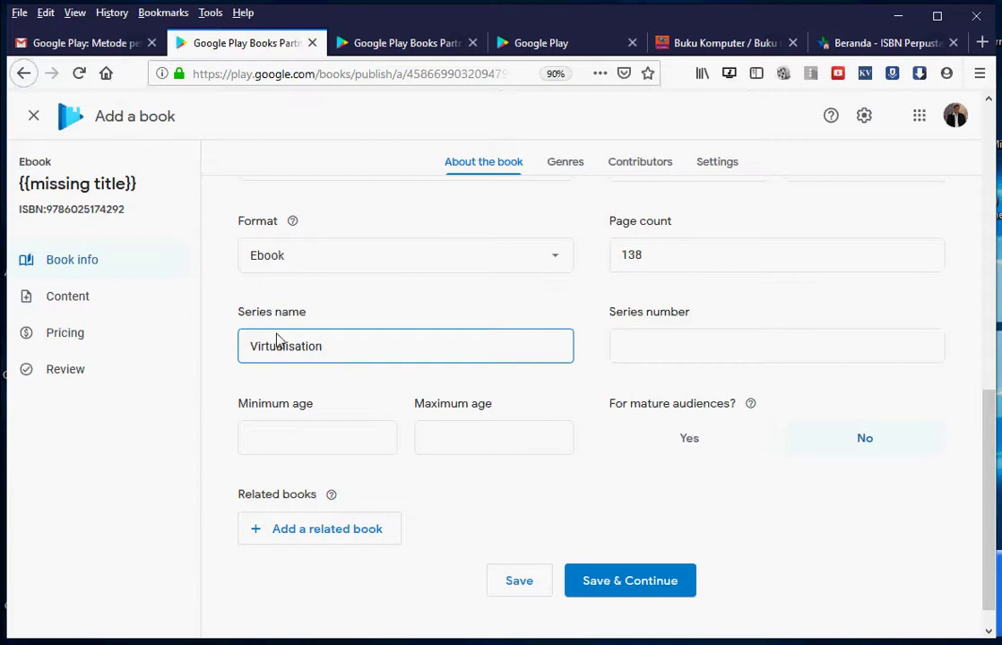
pyautogui.write('z')
pyautogui.click(689, 338)
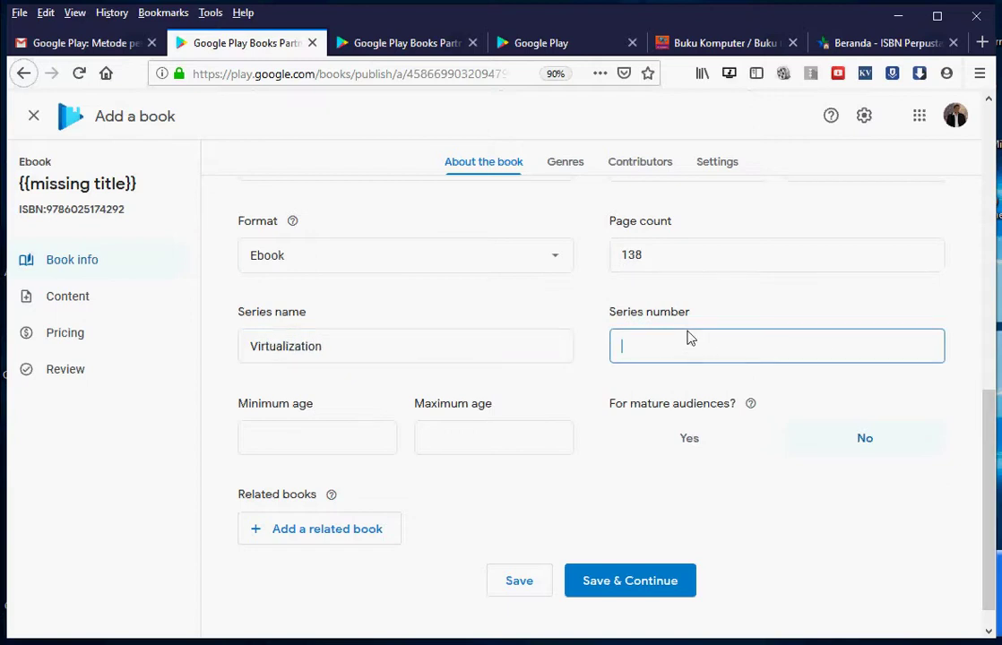
pyautogui.write('1')
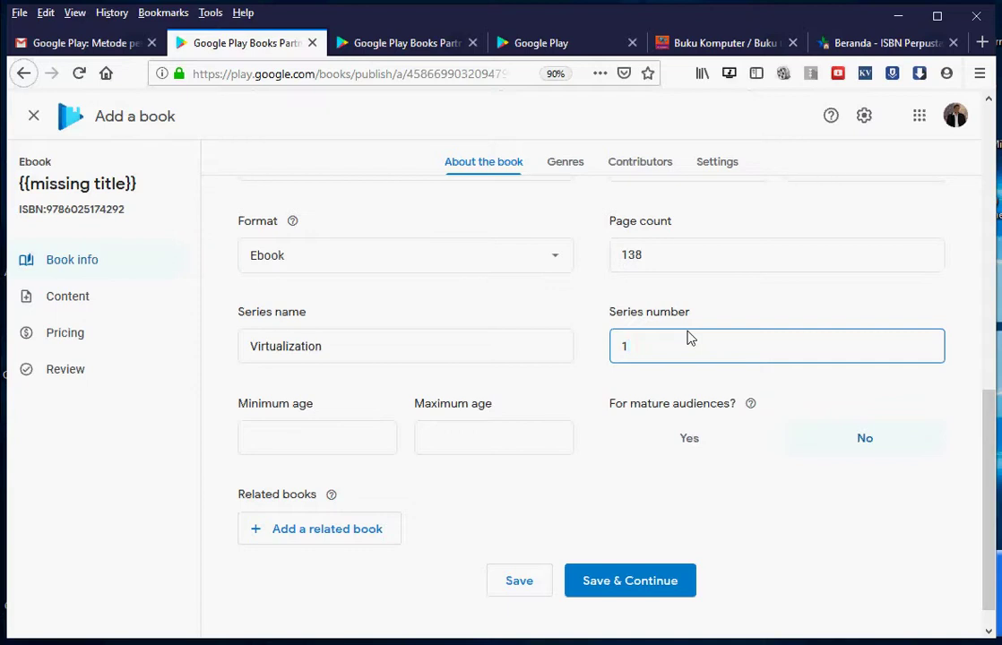
# Step: Mark the book as not for mature audiences
pyautogui.click(627, 438)
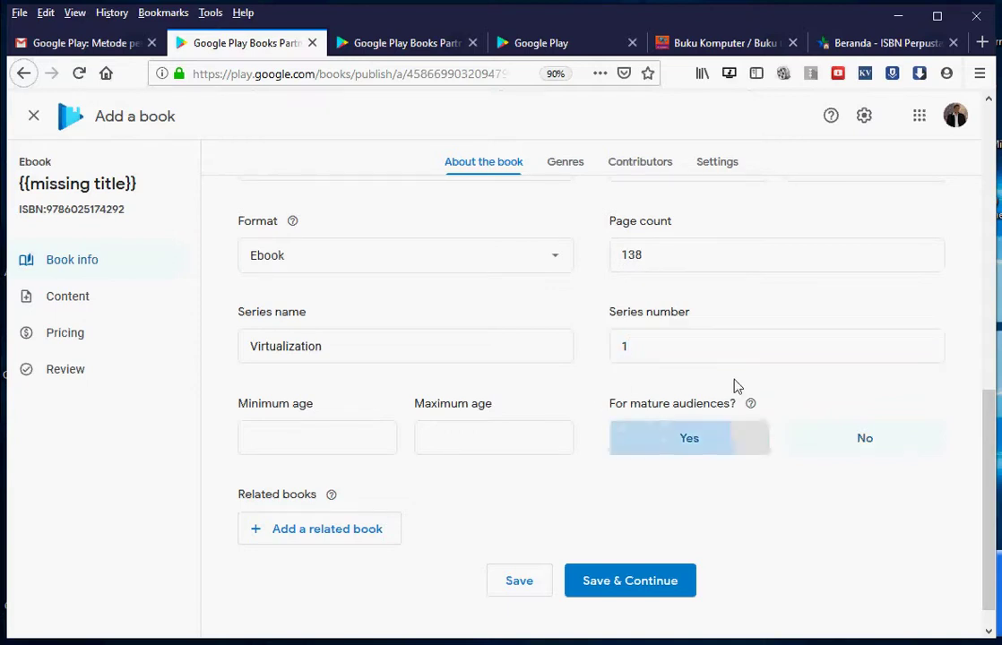
pyautogui.moveTo(735, 397)
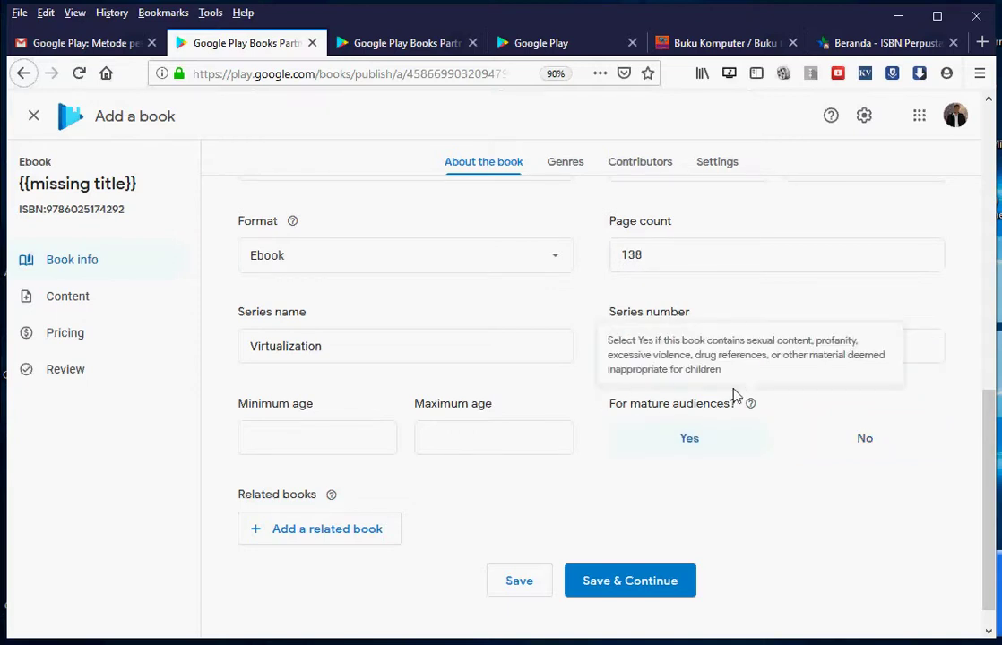
pyautogui.click(751, 402)
pyautogui.click(847, 432)
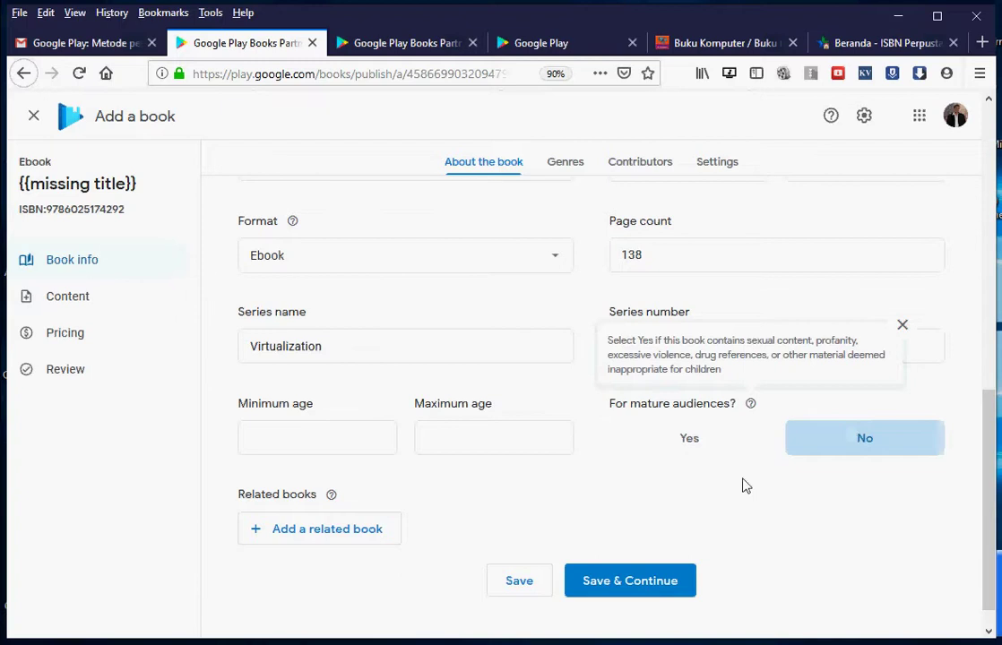
# Step: Set the reader age range from minimum 16 to maximum 18
pyautogui.click(299, 429)
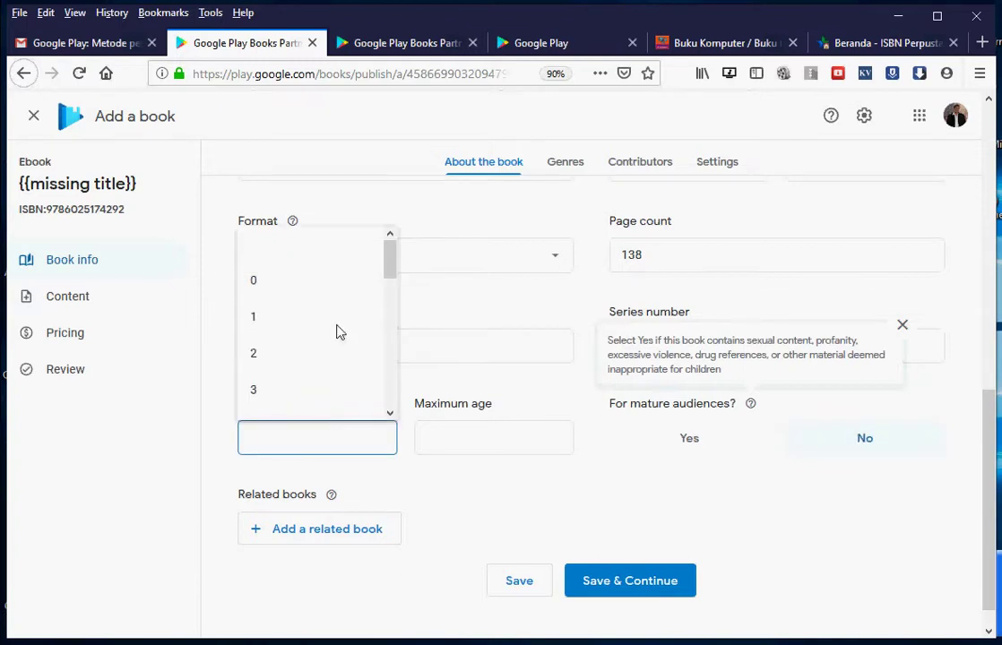
pyautogui.moveTo(386, 265); pyautogui.dragTo(364, 380)
pyautogui.click(289, 357)
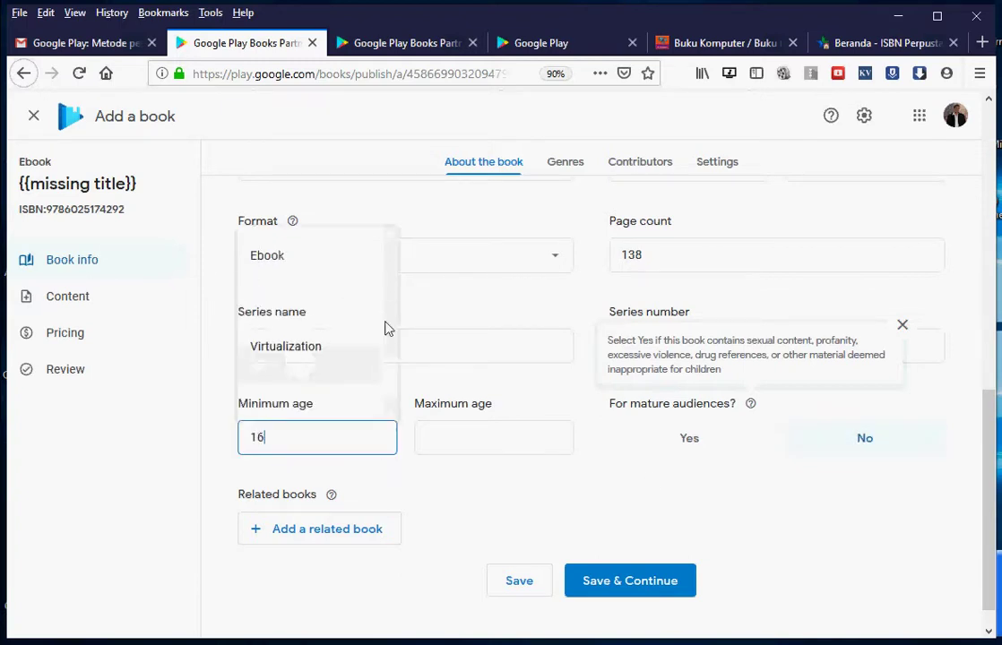
pyautogui.click(433, 433)
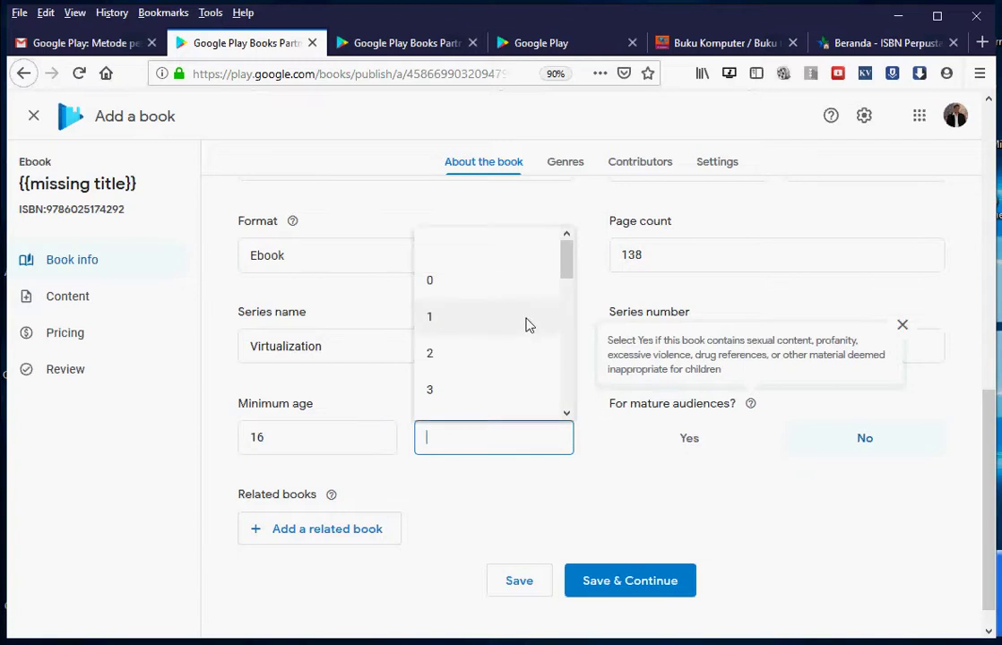
pyautogui.scroll(-10, 528, 326)
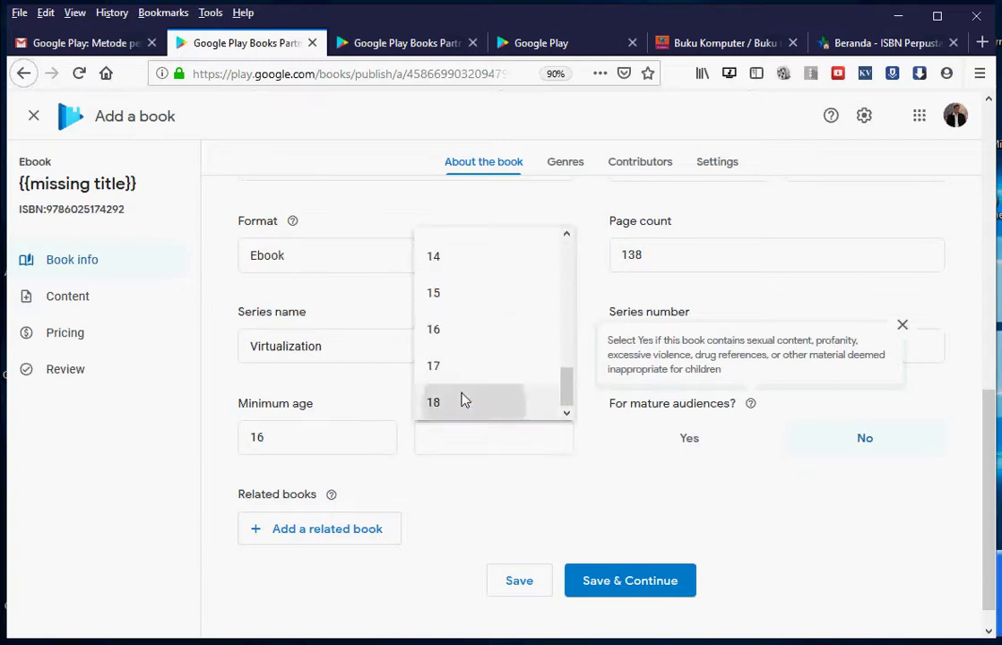
pyautogui.click(461, 401)
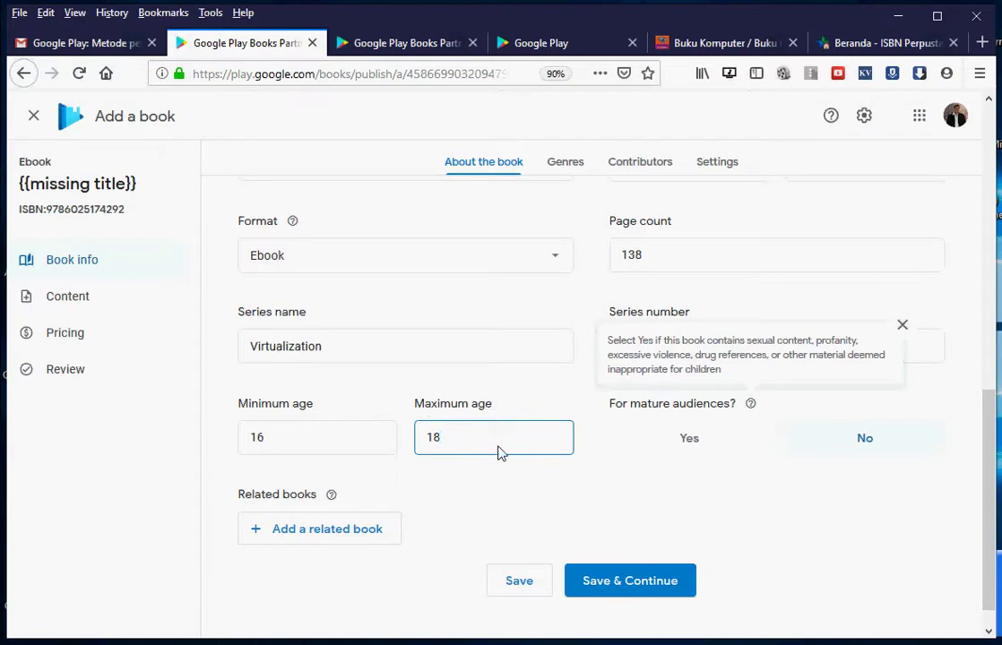
pyautogui.scroll(-1, 434, 498)
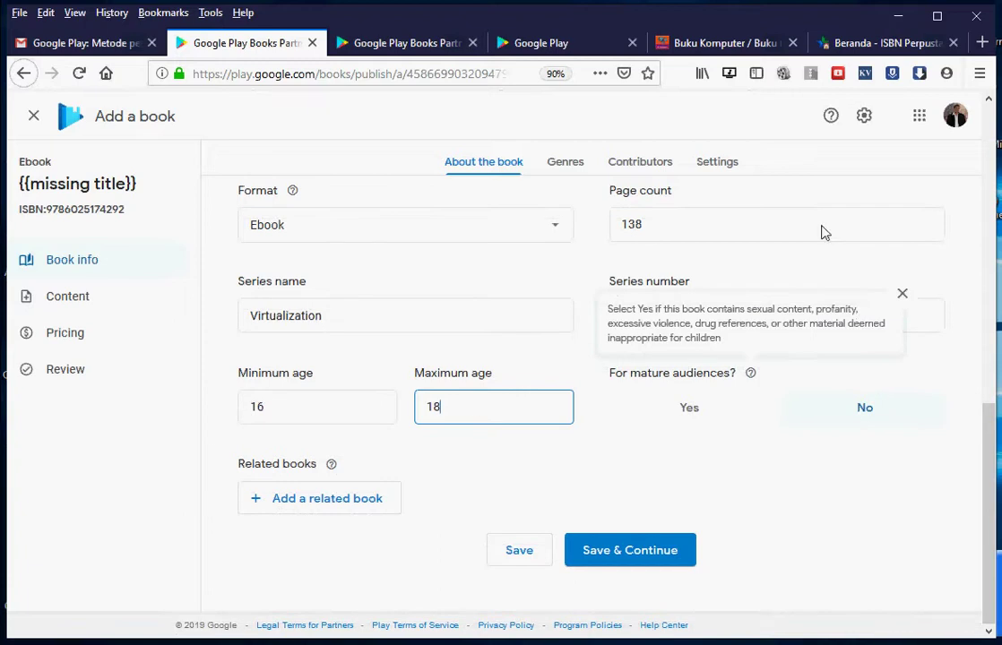
# Step: Save the book info and add Computers / Expert Systems as the first genre, copied from the Disaster Recovery book
pyautogui.click(618, 544)
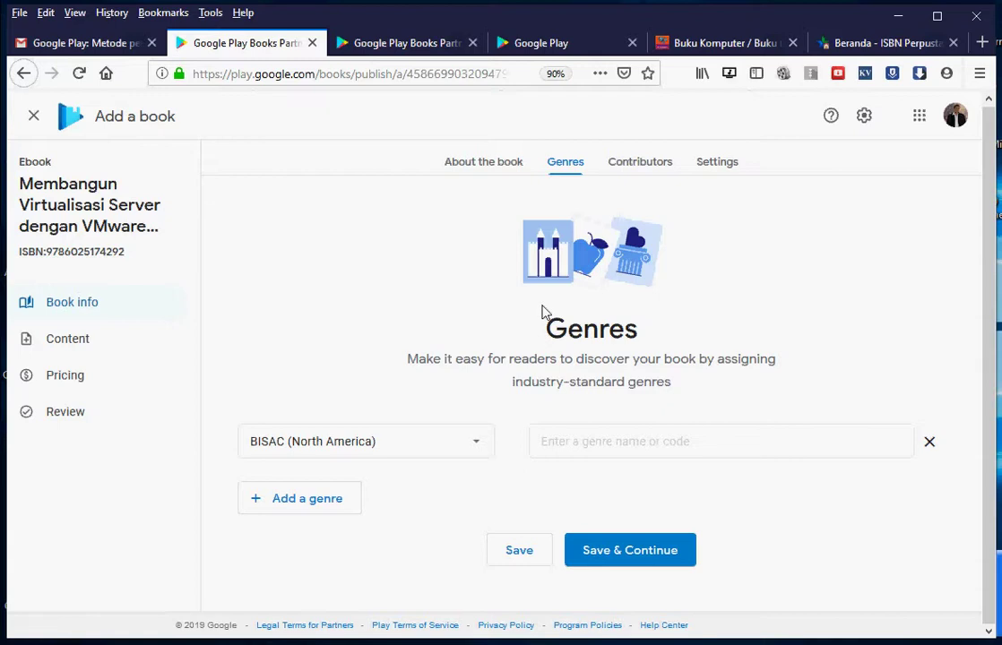
pyautogui.click(568, 439)
pyautogui.click(394, 43)
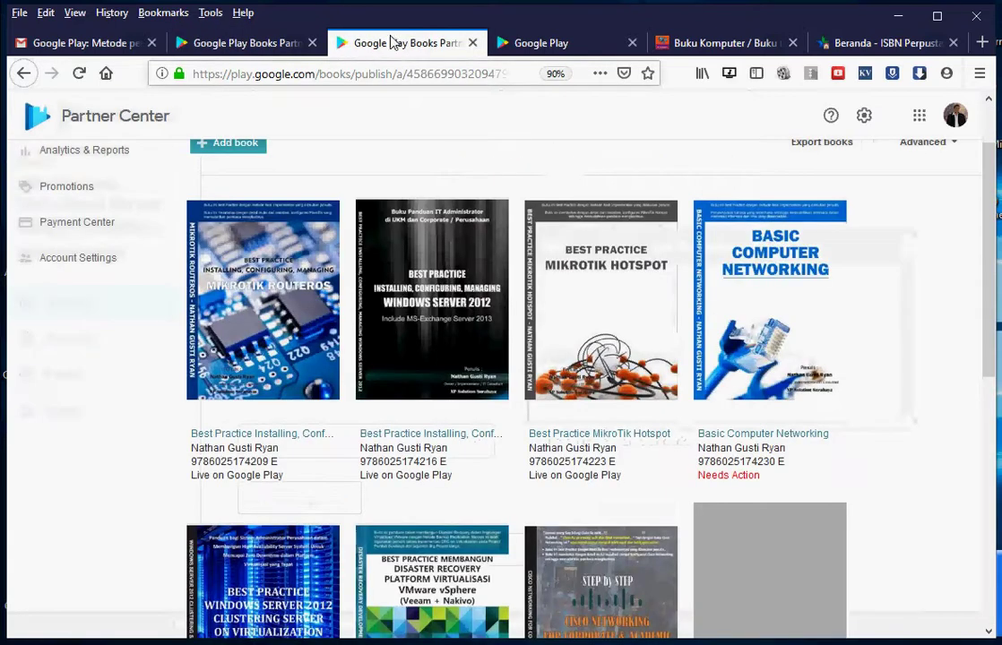
pyautogui.scroll(-5, 563, 371)
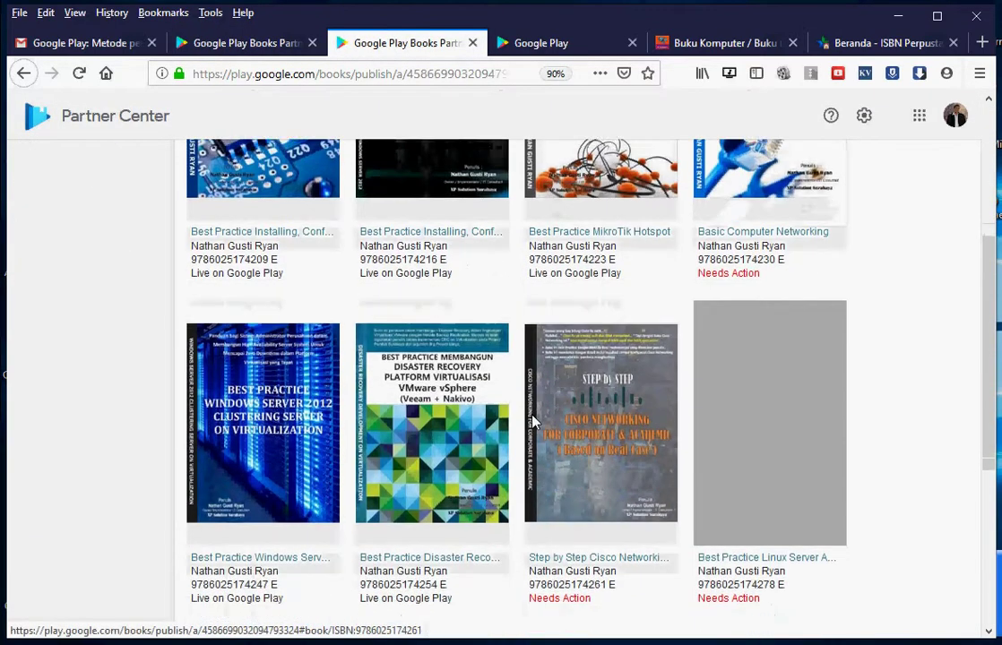
pyautogui.click(439, 377)
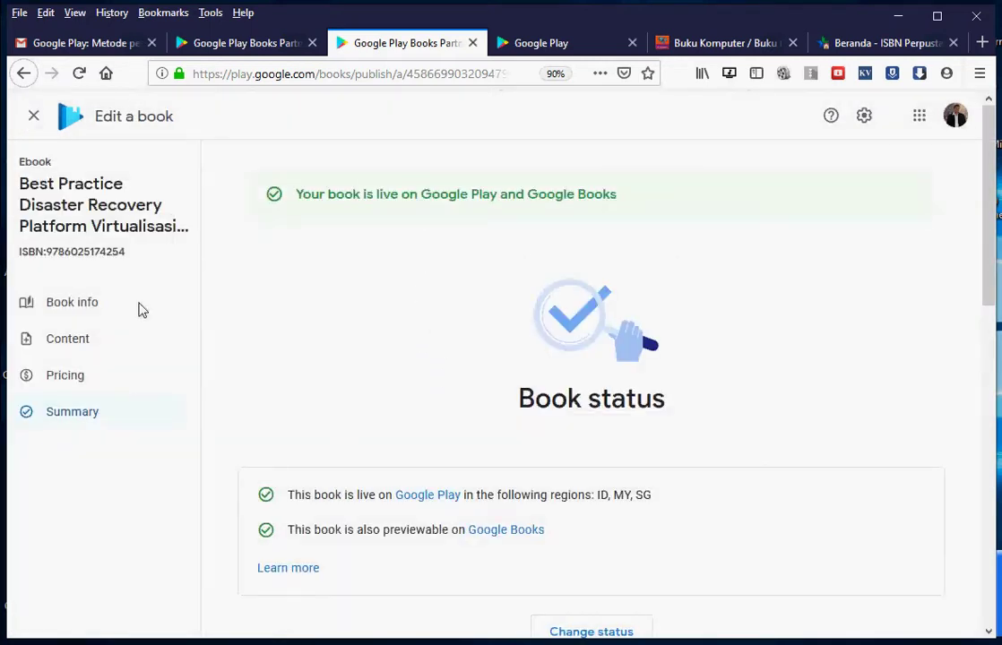
pyautogui.click(51, 328)
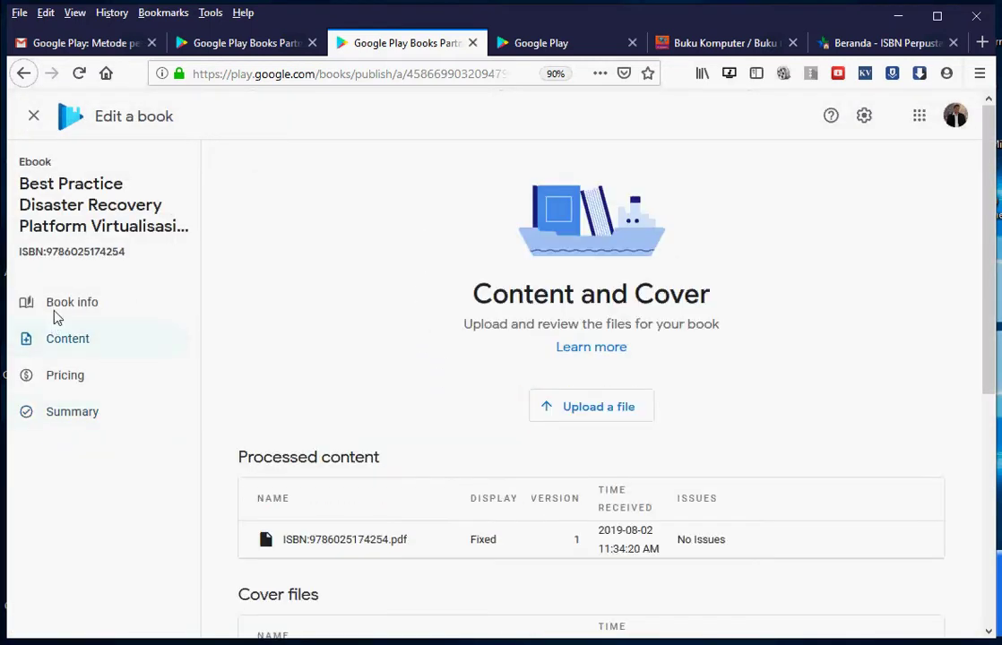
pyautogui.click(60, 297)
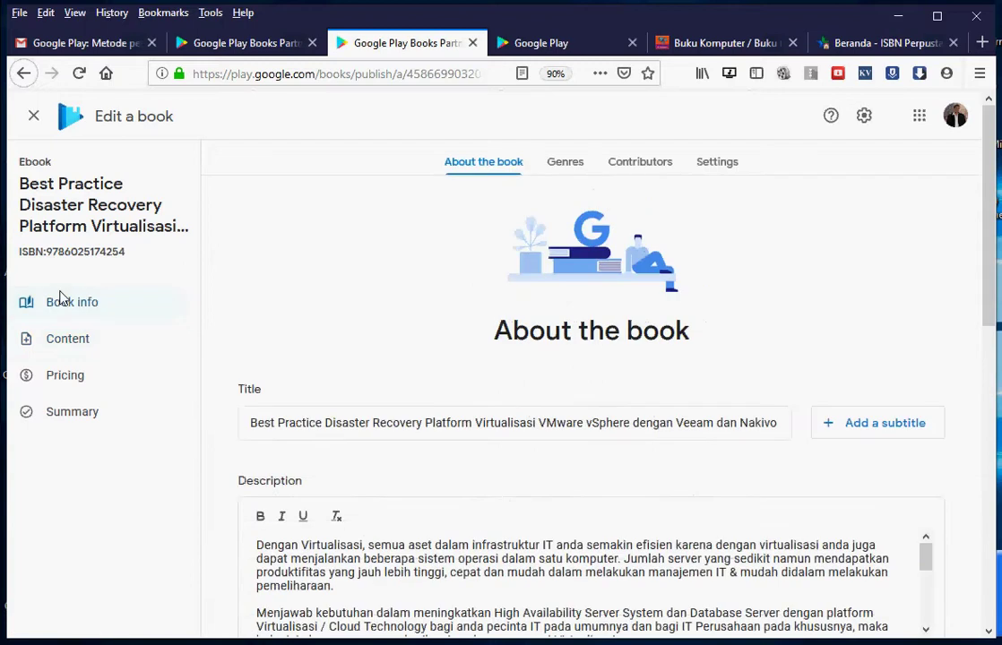
pyautogui.click(537, 158)
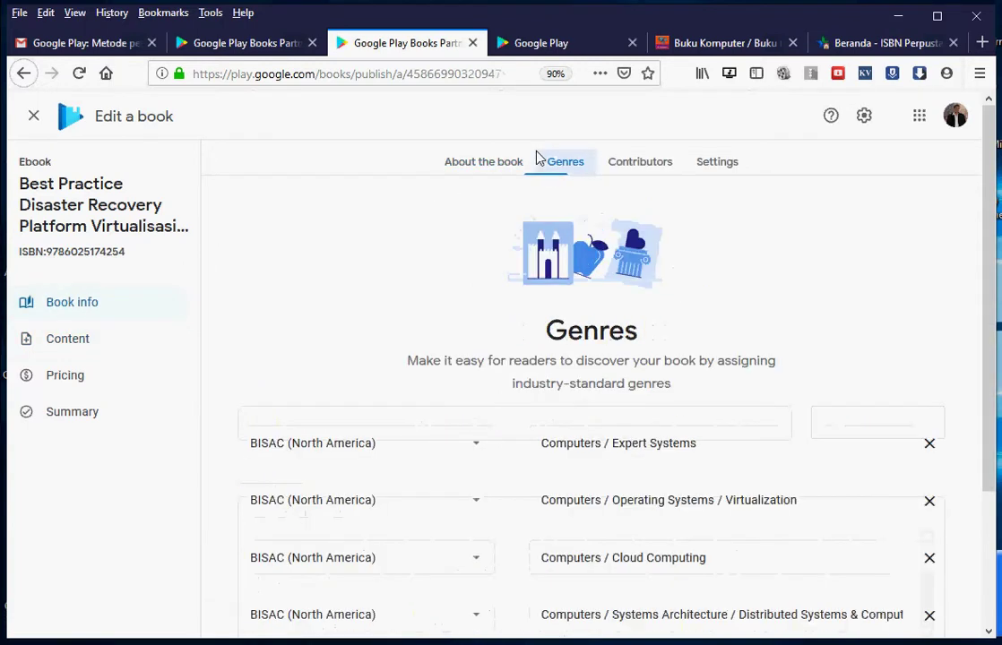
pyautogui.scroll(-3, 464, 309)
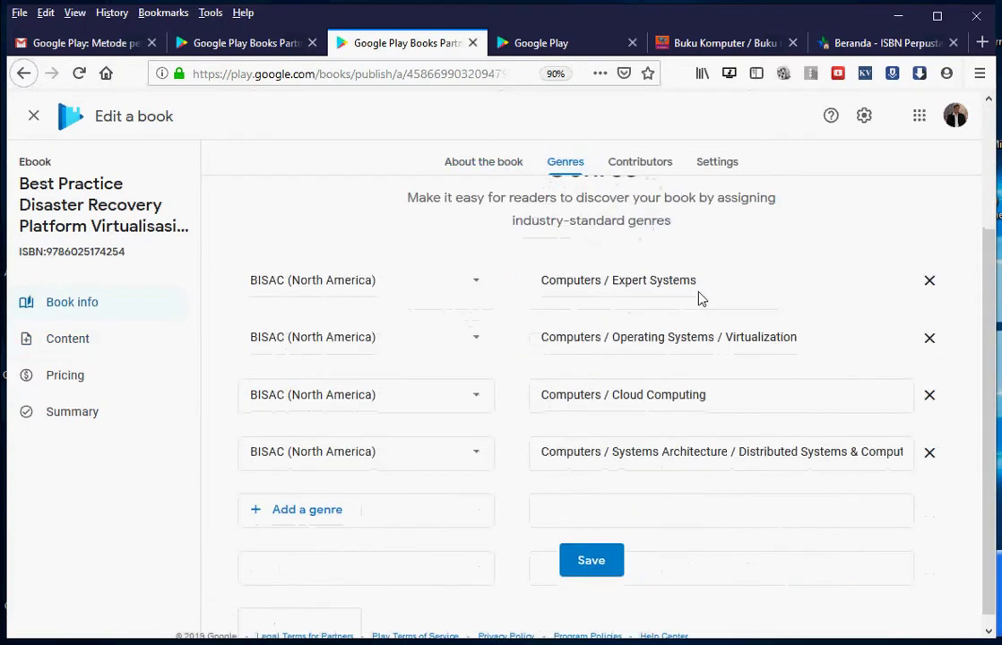
pyautogui.click(757, 273)
pyautogui.hotkey('ctrl', 'a')
pyautogui.hotkey('ctrl', 'c')
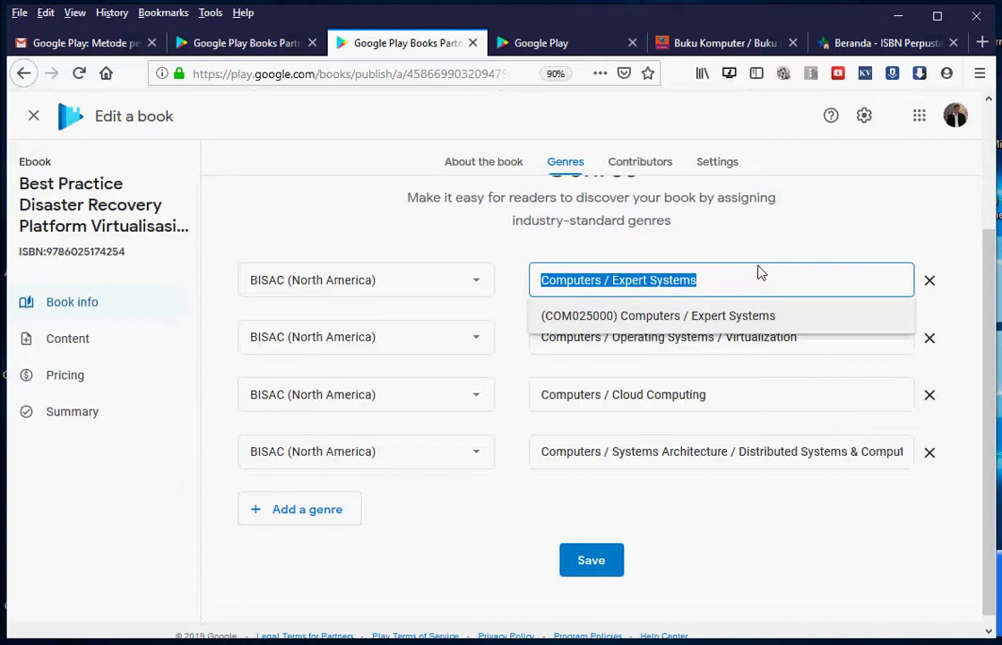
pyautogui.click(257, 41)
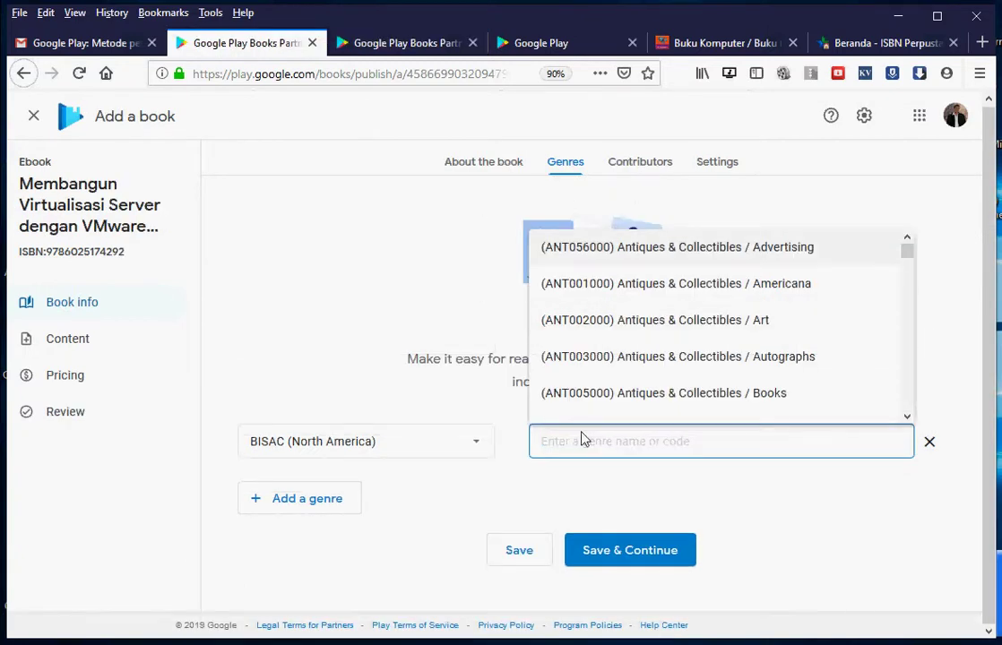
pyautogui.hotkey('ctrl', 'v')
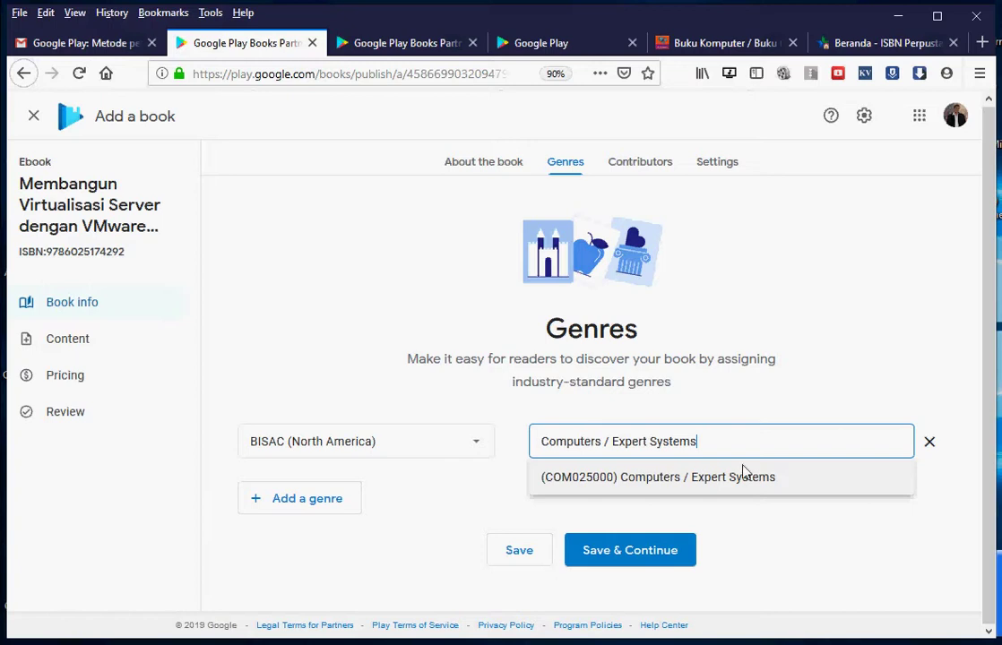
pyautogui.click(743, 477)
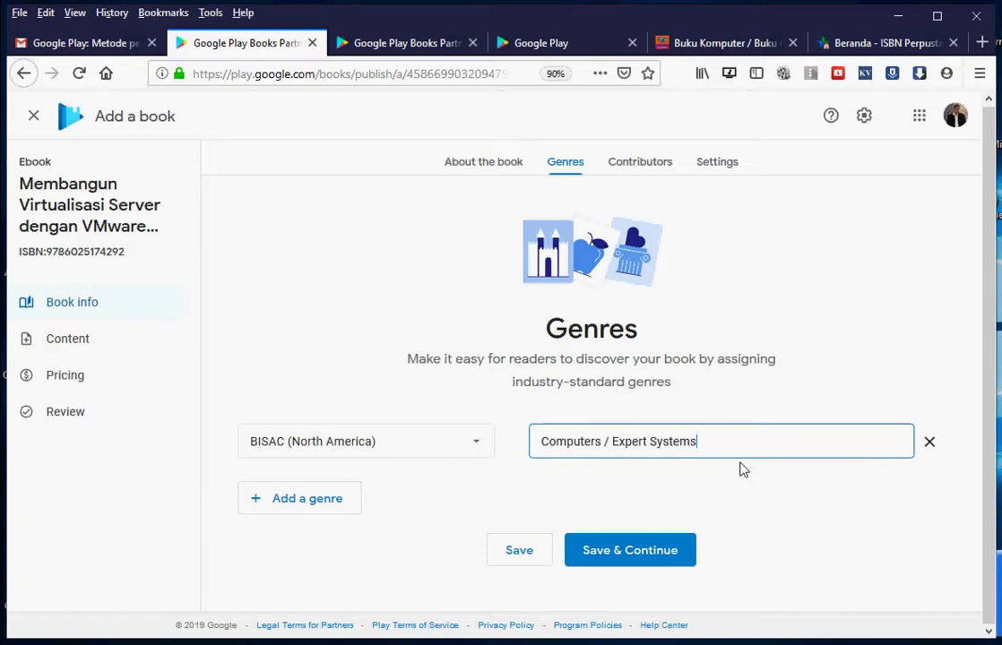
# Step: Add three more genre fields and paste the Virtualization genre as the second genre
pyautogui.click(389, 46)
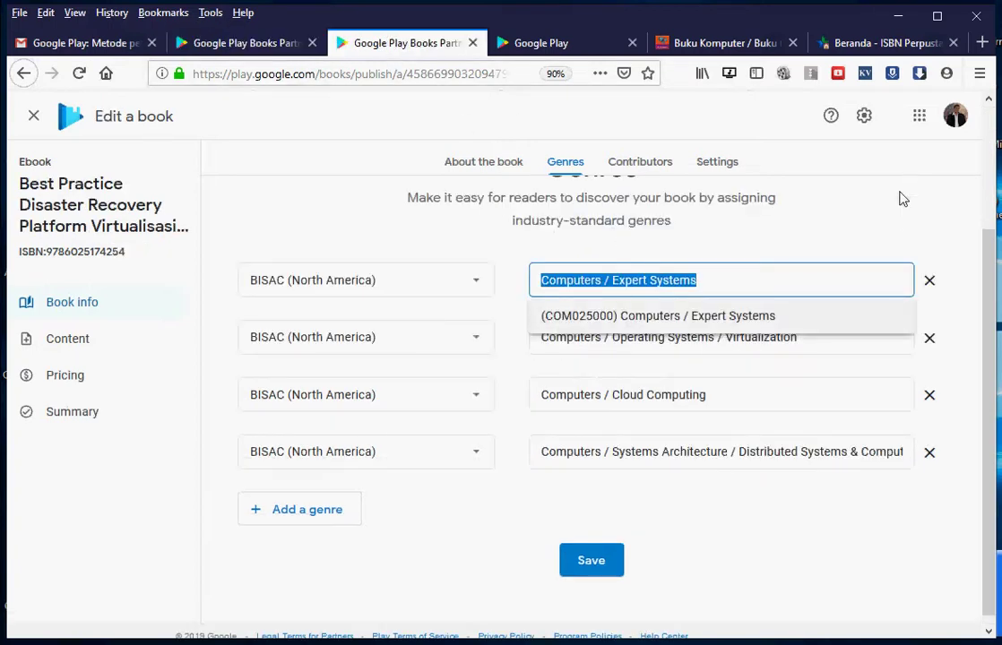
pyautogui.click(810, 328)
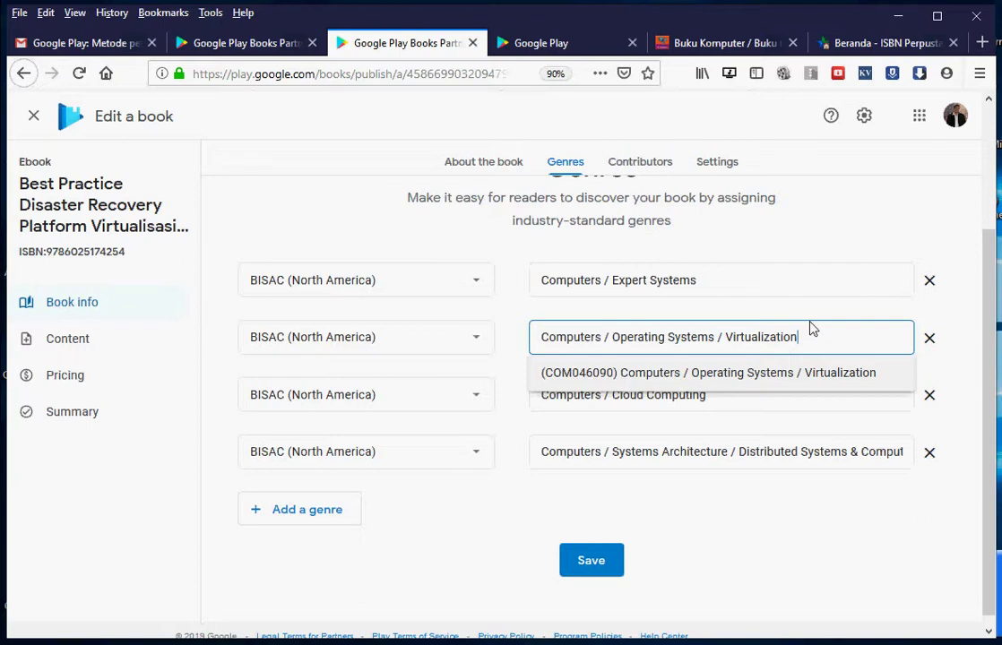
pyautogui.hotkey('ctrl', 'a')
pyautogui.hotkey('ctrl', 'c')
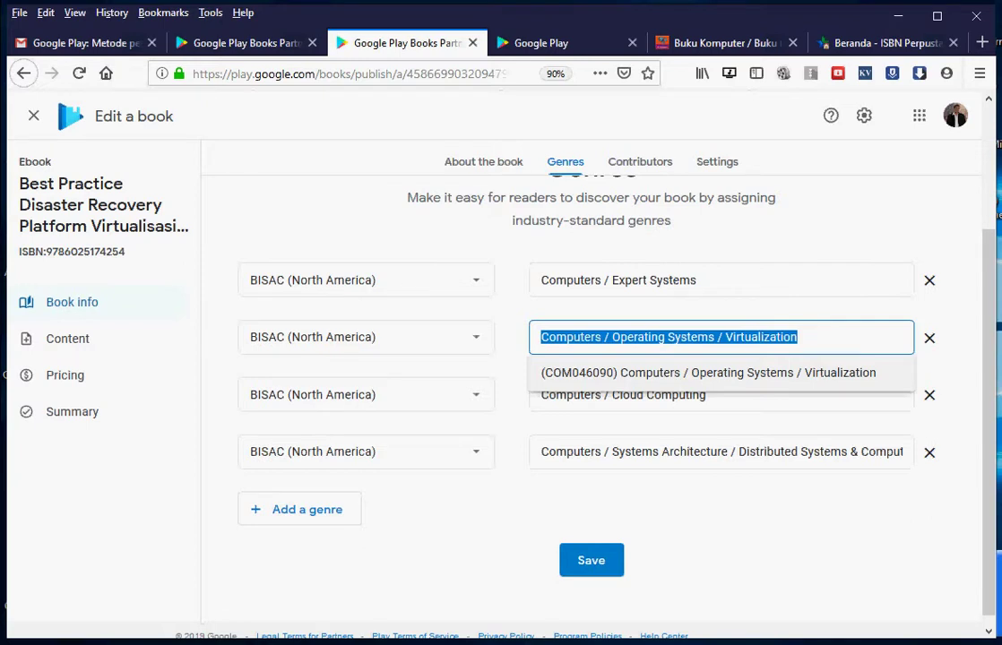
pyautogui.click(253, 42)
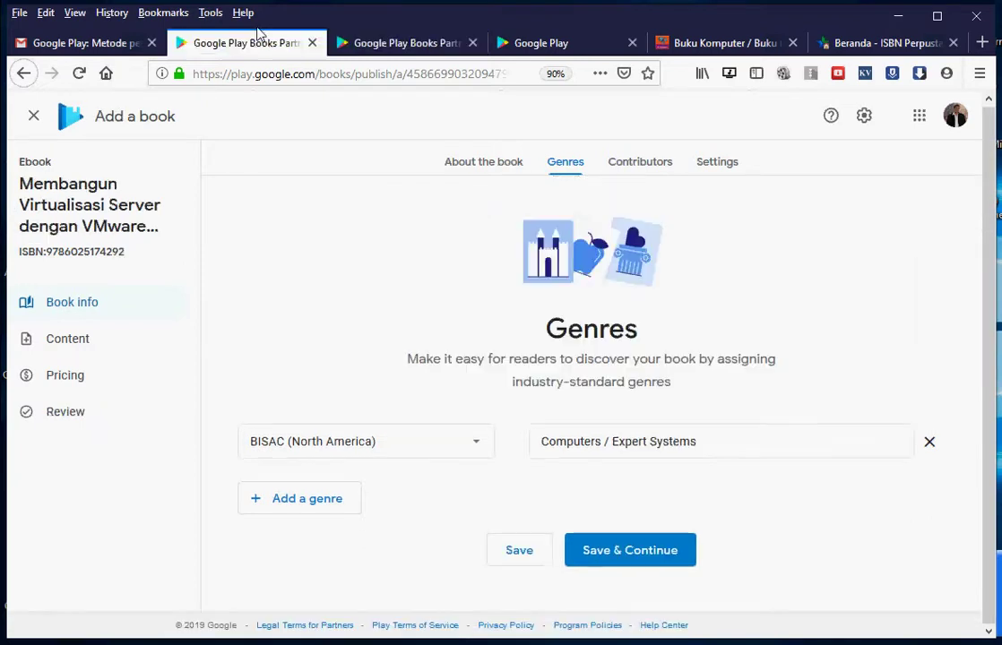
pyautogui.click(276, 498)
pyautogui.scroll(-1, 287, 511)
pyautogui.click(298, 499)
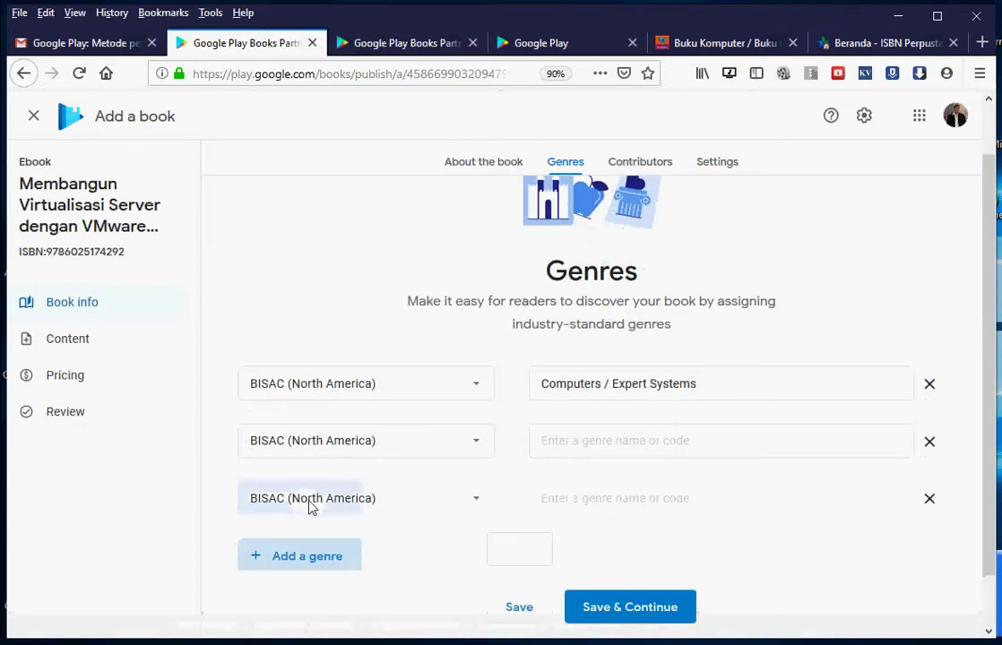
pyautogui.click(289, 549)
pyautogui.click(576, 443)
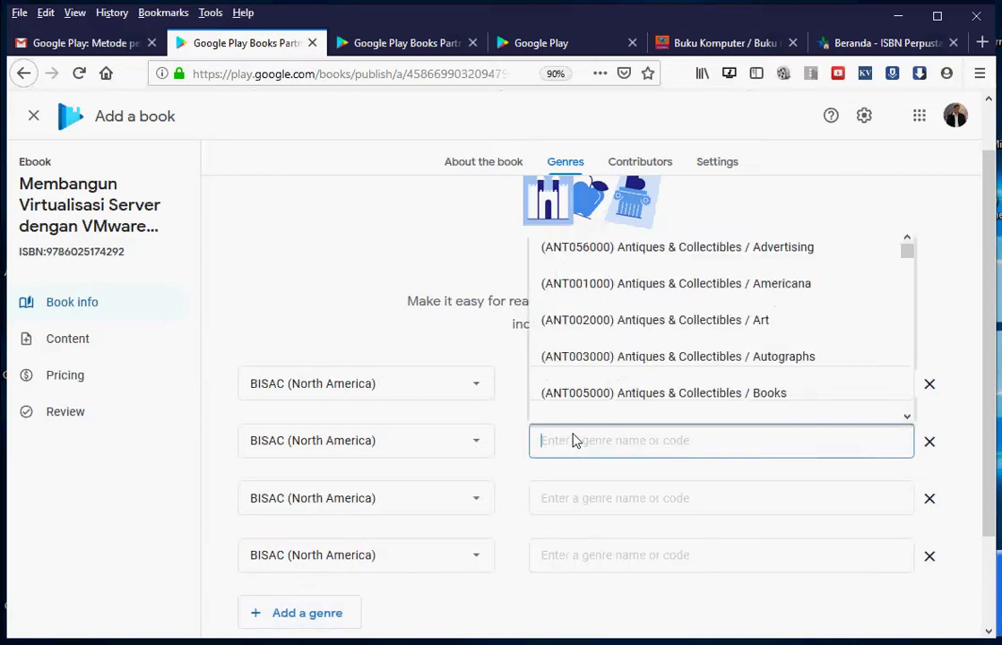
pyautogui.hotkey('ctrl', 'v')
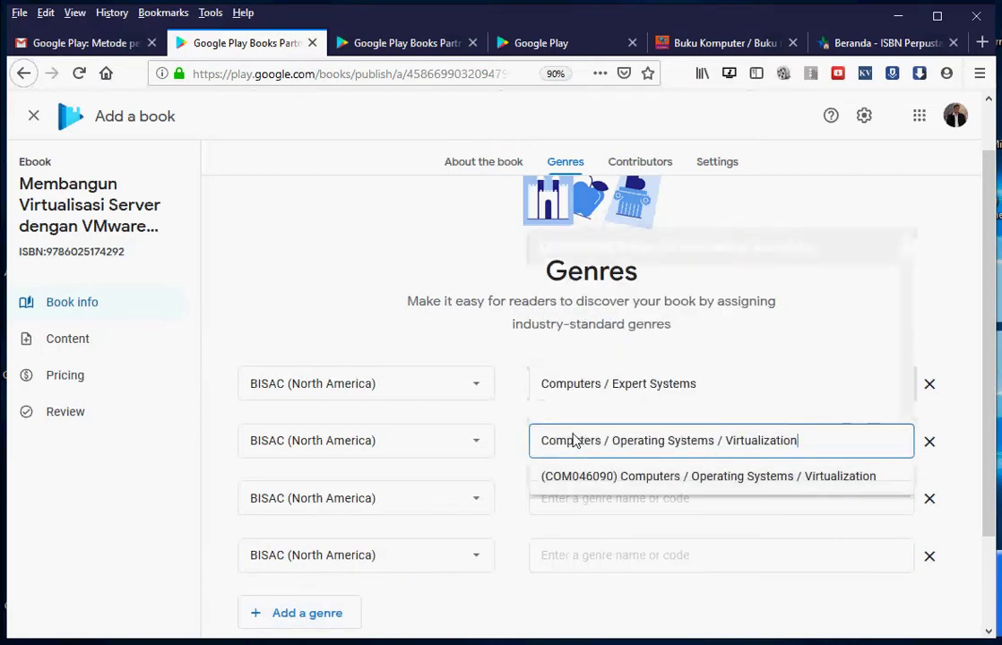
pyautogui.click(671, 474)
pyautogui.scroll(-2, 787, 244)
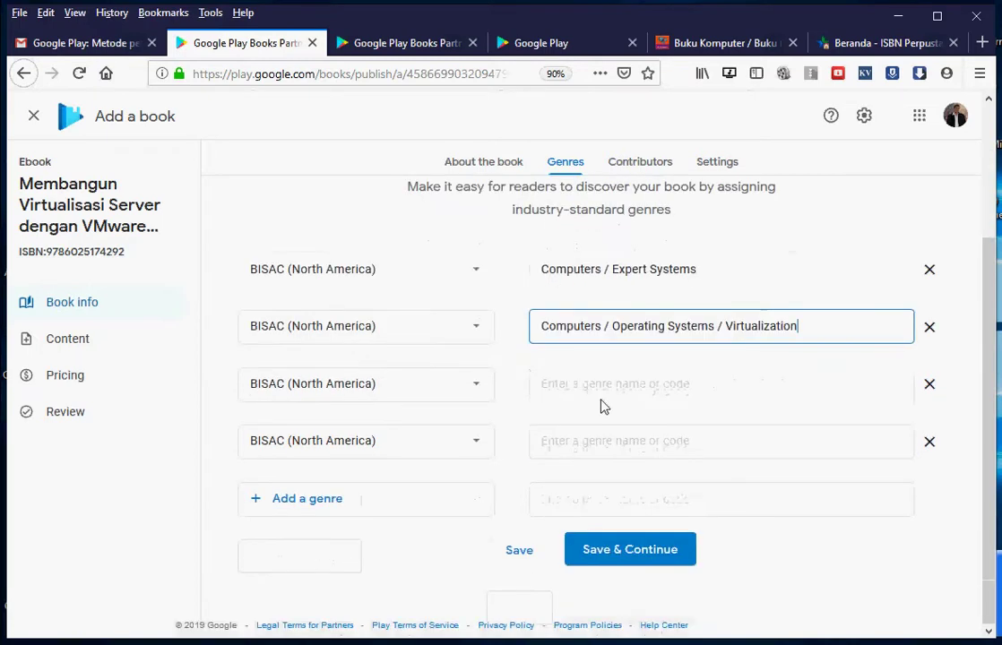
# Step: Copy the Cloud Computing genre from the other book into the third genre
pyautogui.click(397, 32)
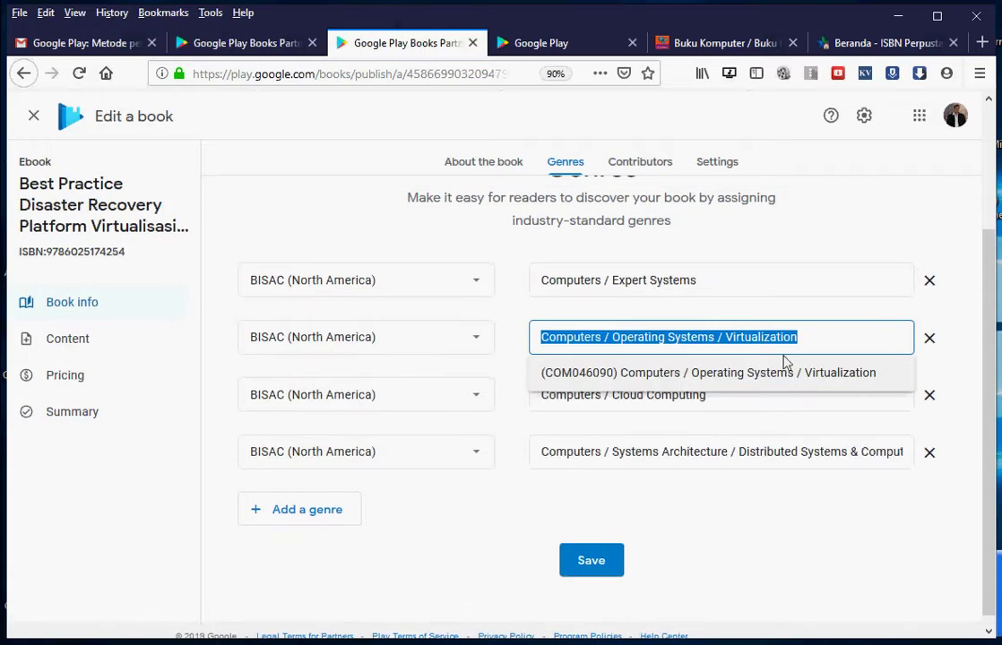
pyautogui.click(723, 391)
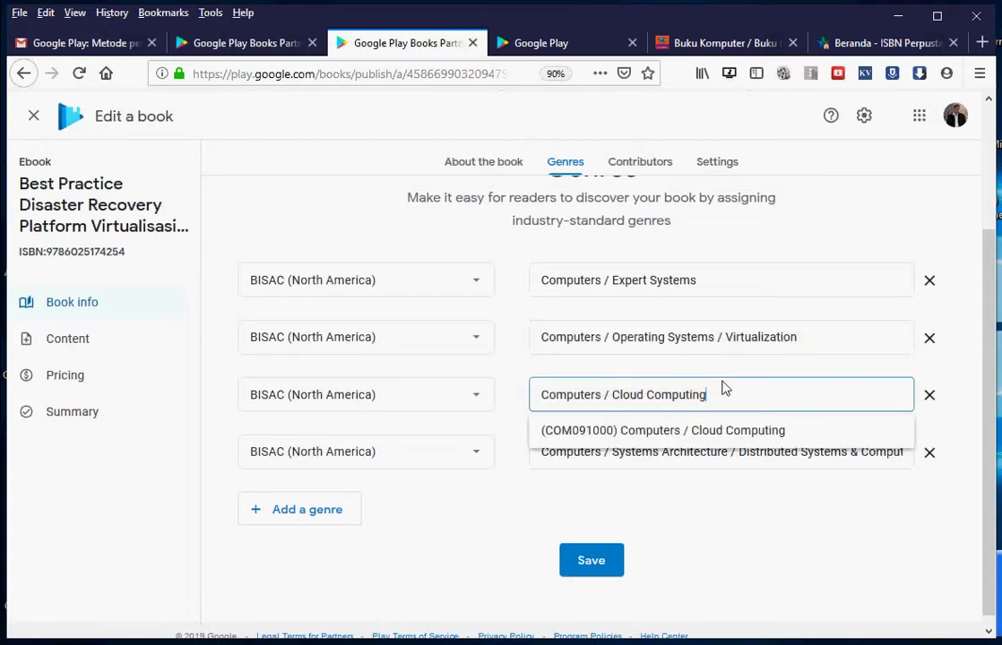
pyautogui.tripleClick(727, 388)
pyautogui.hotkey('ctrl', 'c')
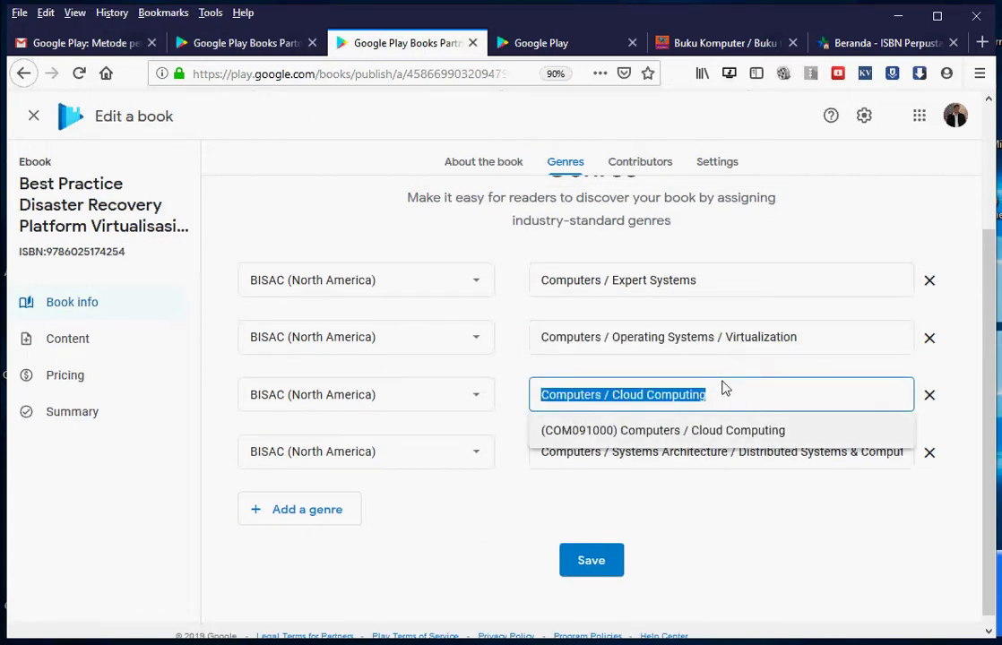
pyautogui.click(250, 38)
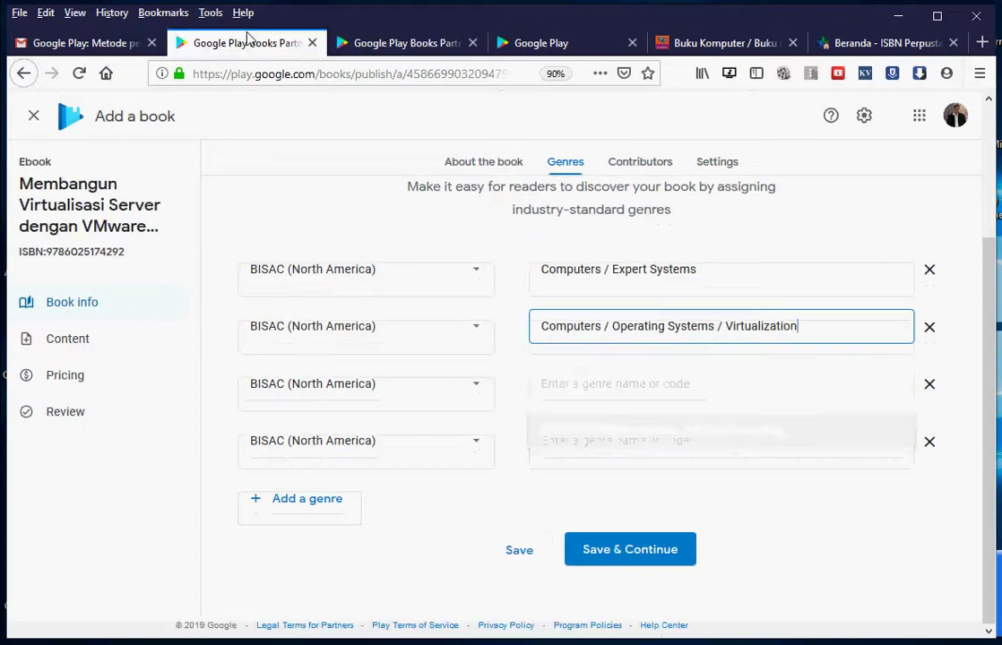
pyautogui.click(610, 376)
pyautogui.hotkey('ctrl', 'v')
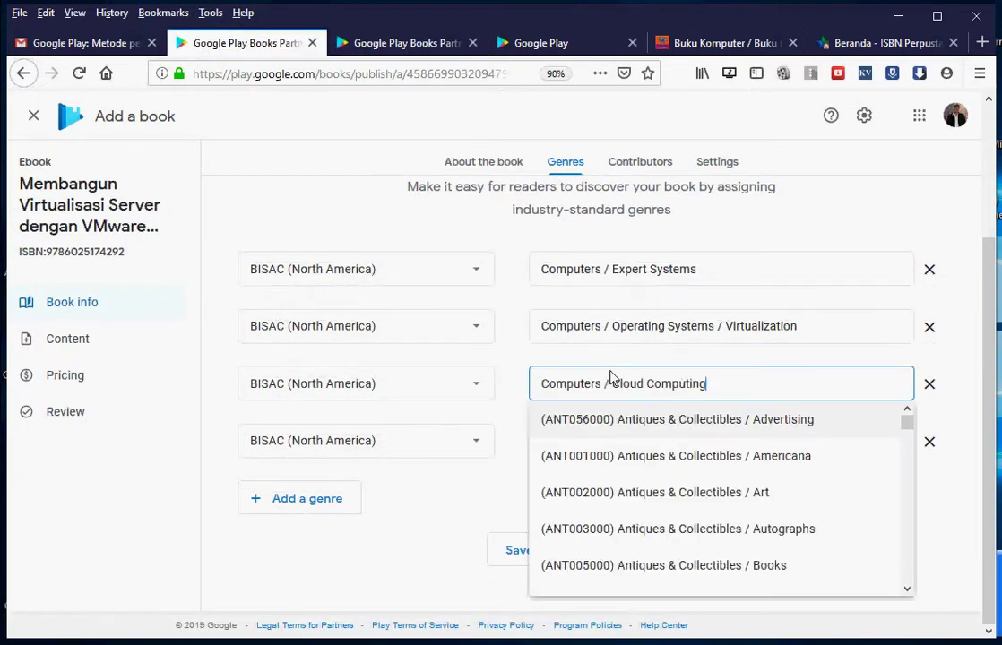
pyautogui.click(636, 410)
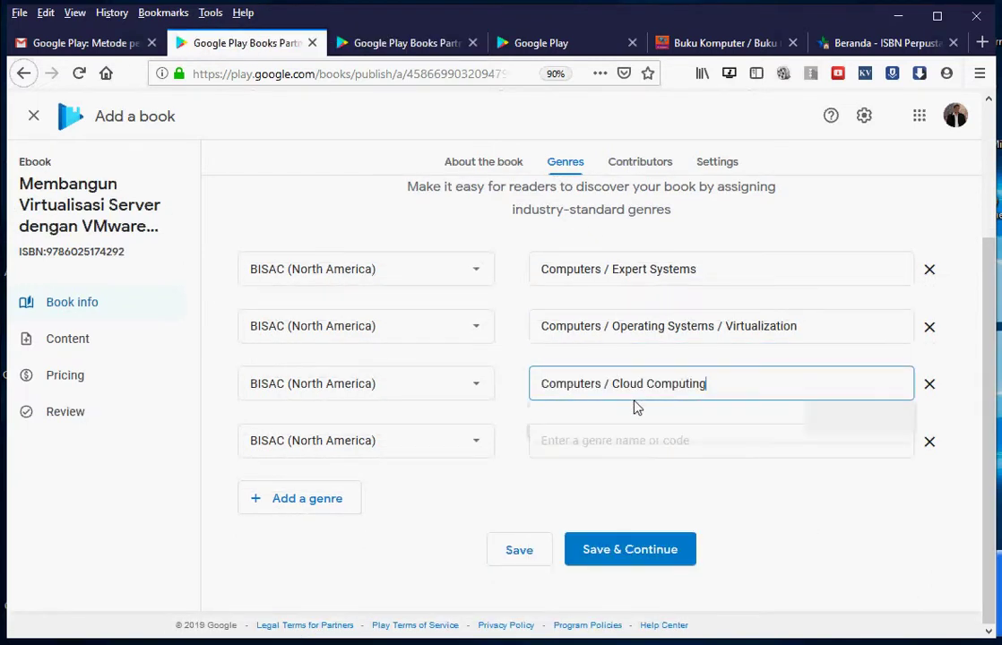
# Step: Paste Computers / Systems Architecture / Distributed Systems & Computing as the fourth genre and save
pyautogui.click(394, 43)
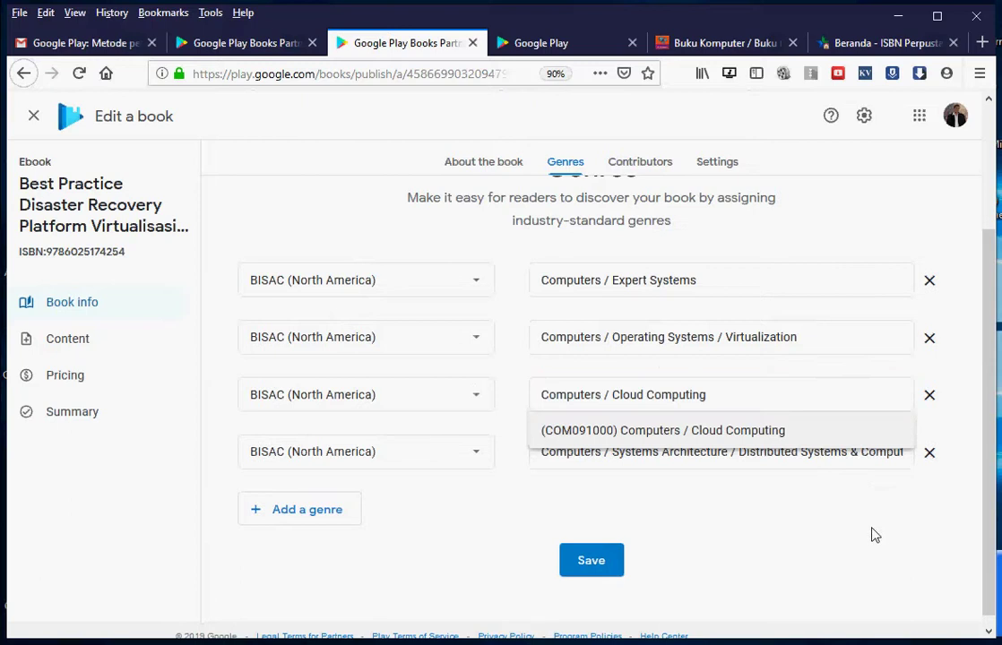
pyautogui.click(740, 456)
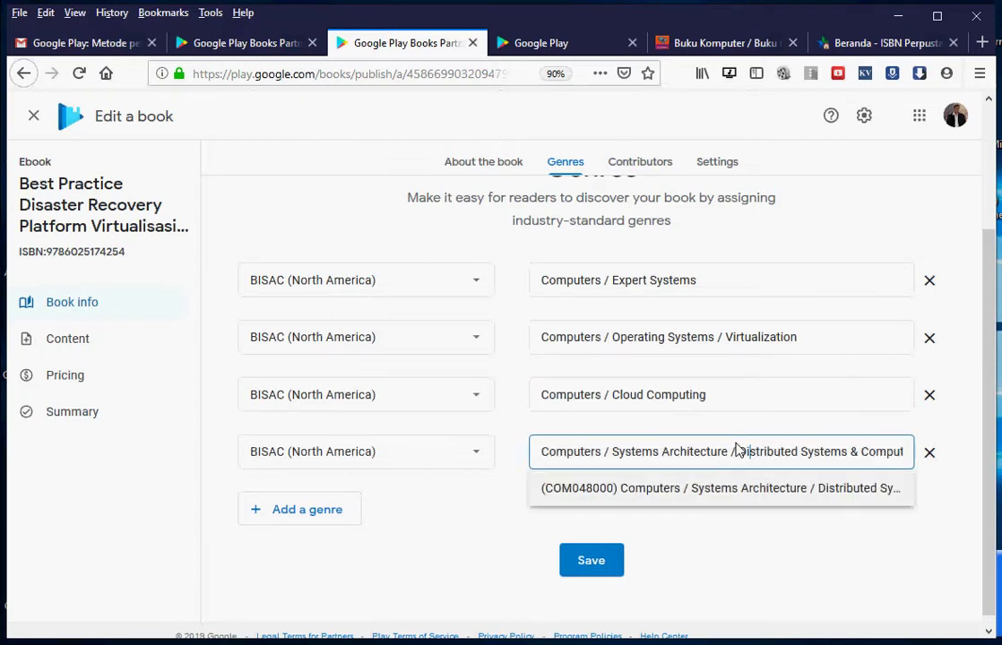
pyautogui.tripleClick(737, 448)
pyautogui.hotkey('ctrl', 'c')
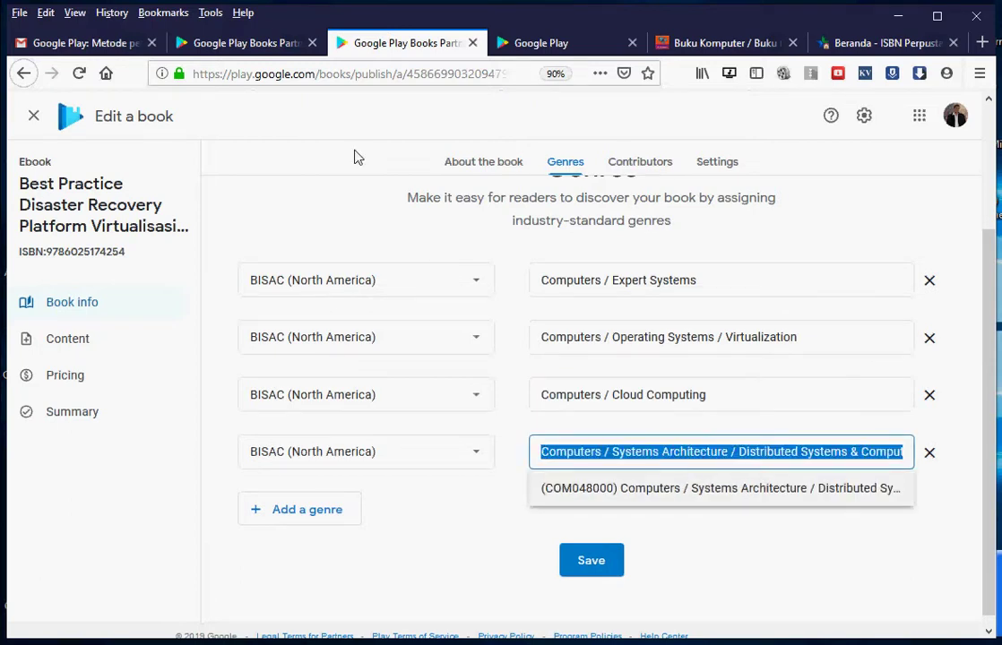
pyautogui.click(240, 45)
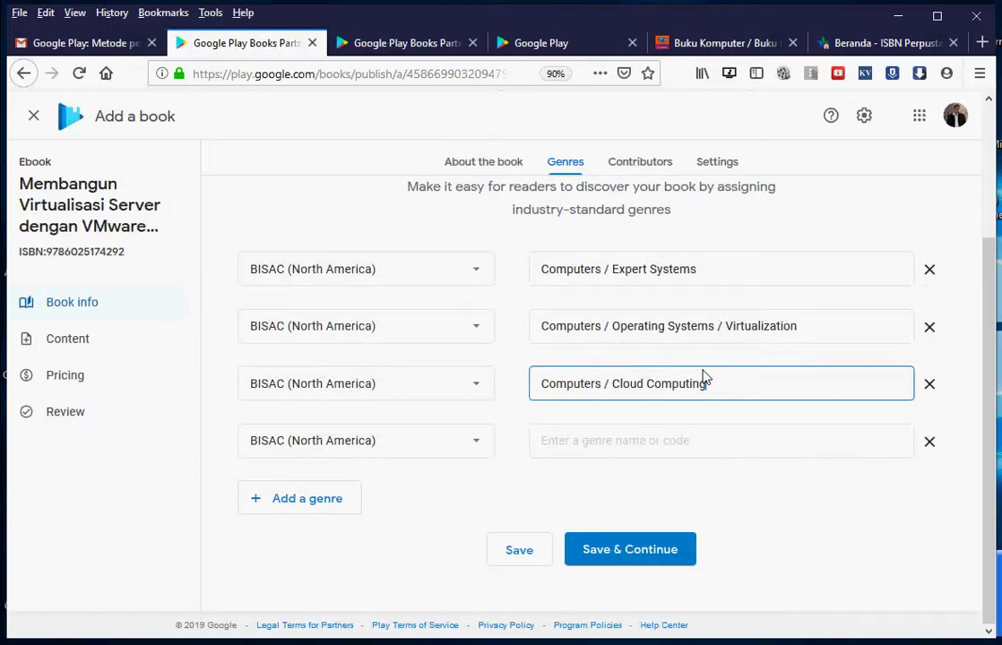
pyautogui.click(578, 429)
pyautogui.hotkey('ctrl', 'v')
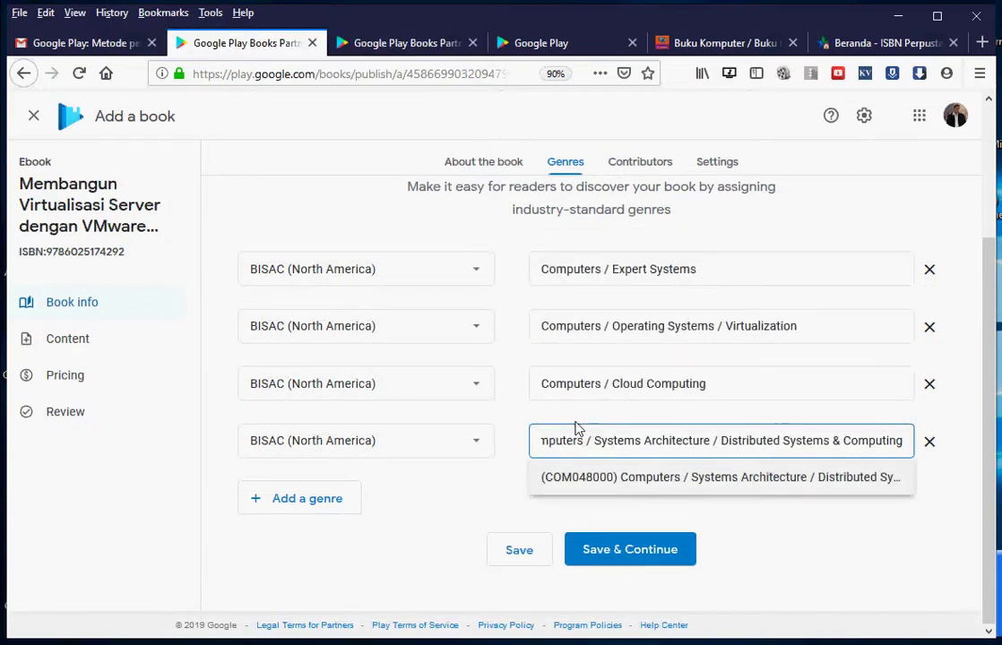
pyautogui.click(636, 465)
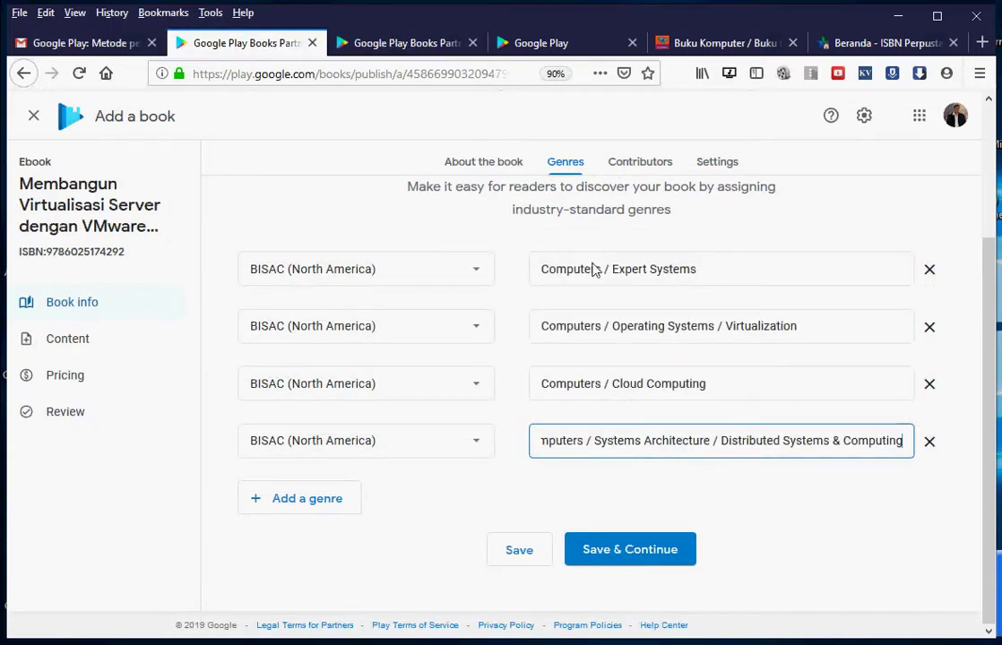
pyautogui.click(606, 540)
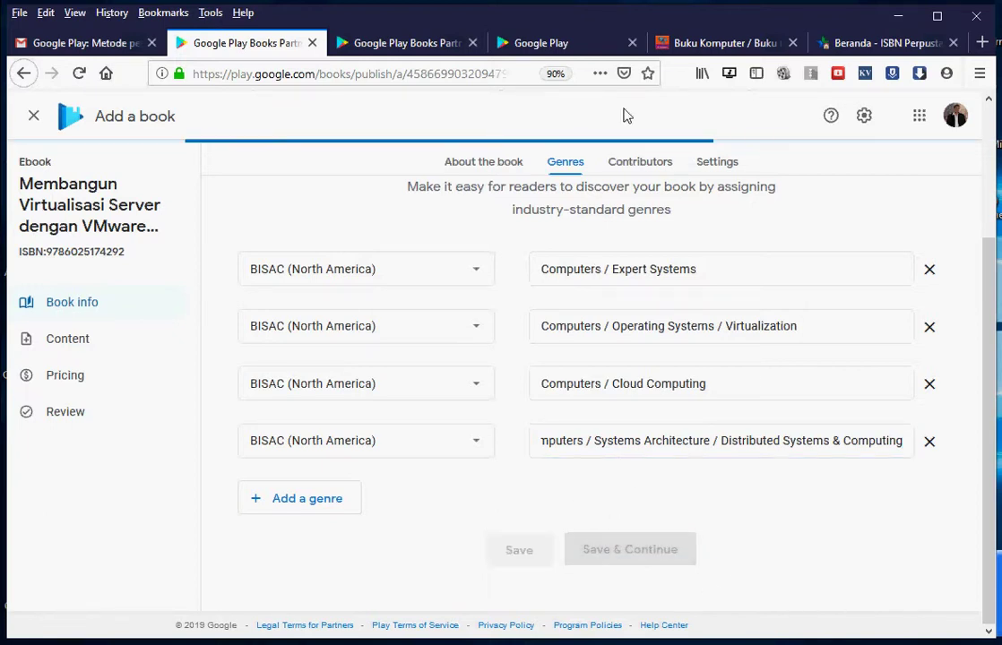
# Step: Copy the author name from the other book's Contributors page into the new book
pyautogui.click(385, 36)
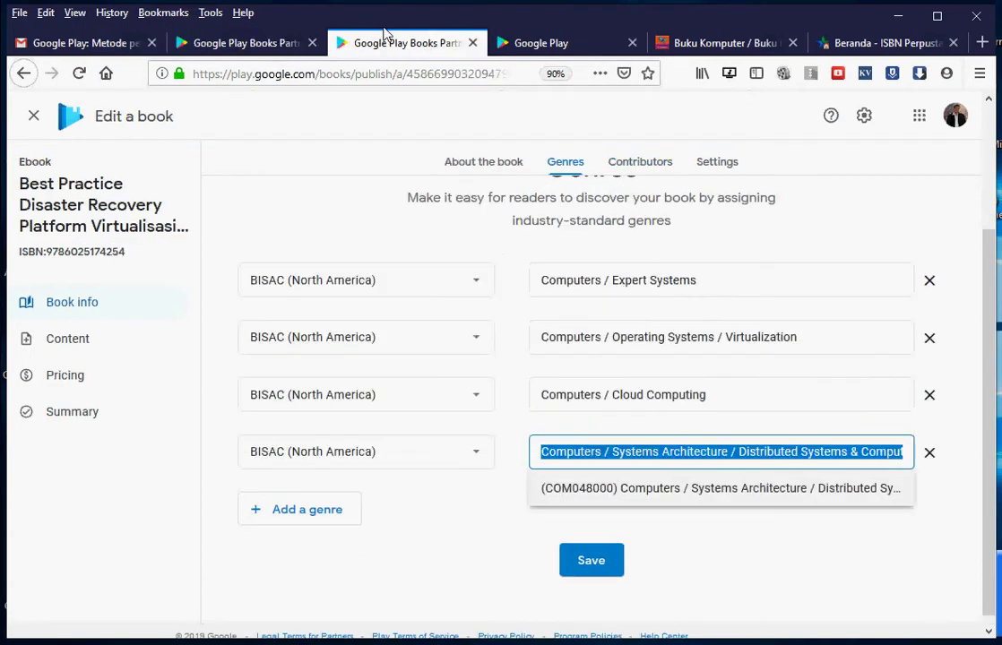
pyautogui.click(619, 159)
pyautogui.click(285, 283)
pyautogui.hotkey('ctrl', 'a')
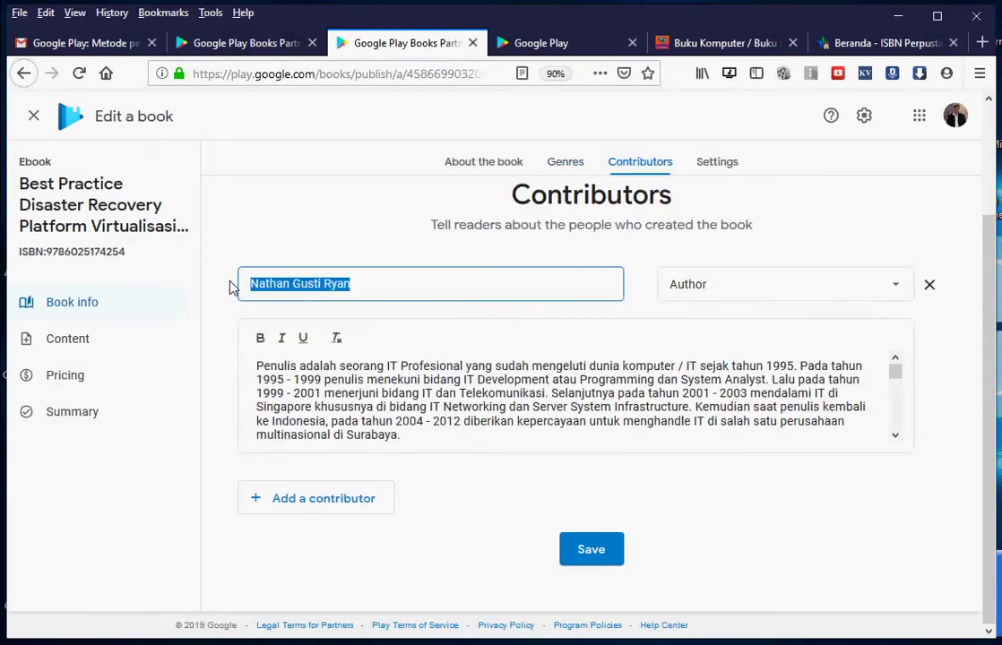
pyautogui.rightClick(267, 280)
pyautogui.click(305, 335)
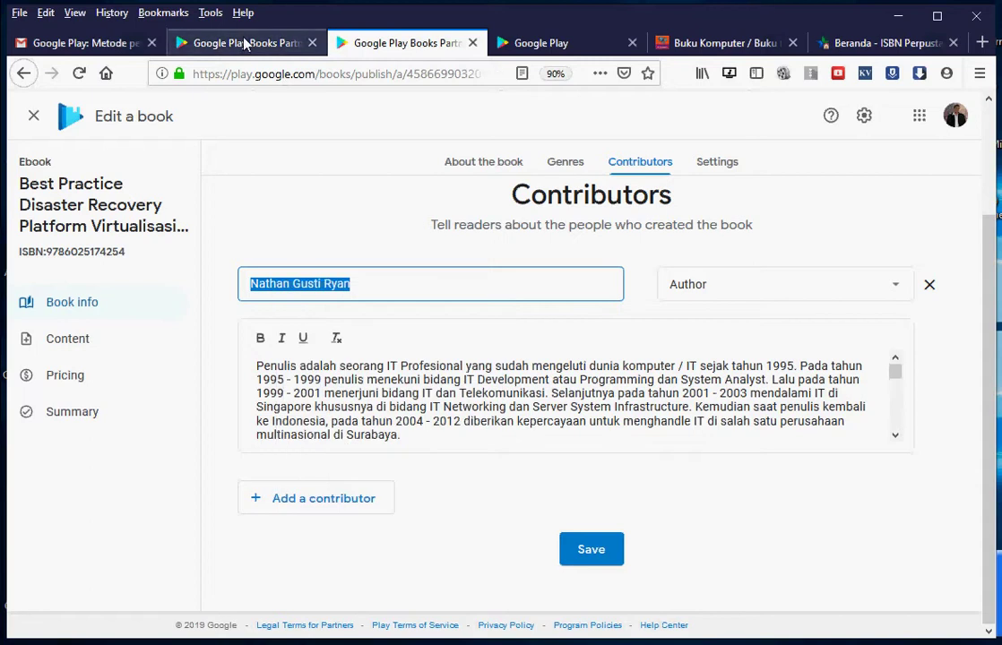
pyautogui.click(205, 42)
pyautogui.click(363, 273)
pyautogui.rightClick(375, 288)
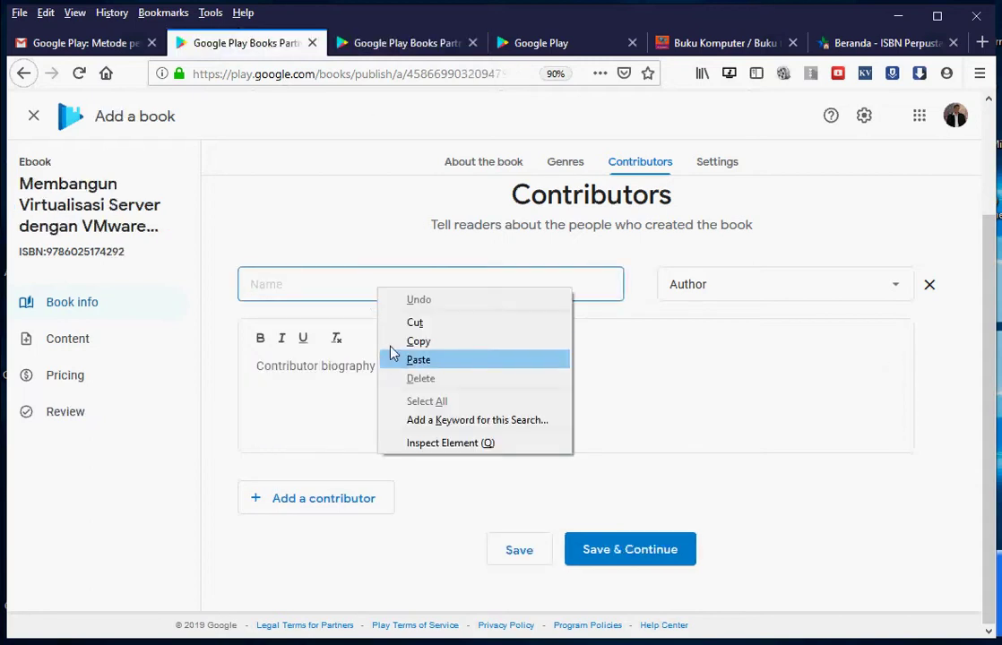
pyautogui.click(392, 357)
# Step: Copy the author biography into the new book's contributor and save
pyautogui.click(381, 44)
pyautogui.click(357, 363)
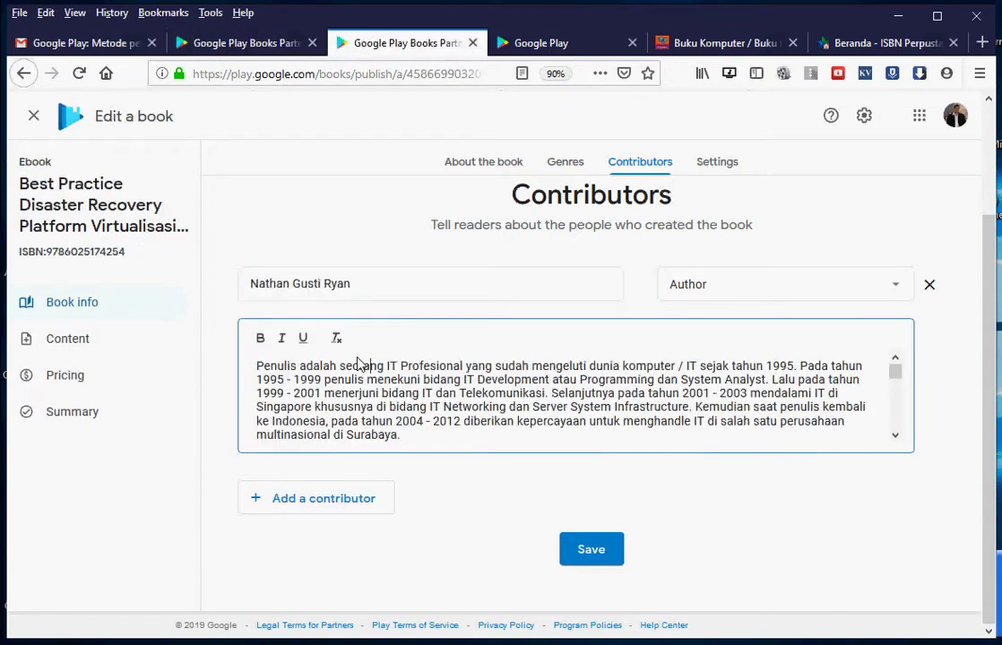
pyautogui.hotkey('ctrl', 'a')
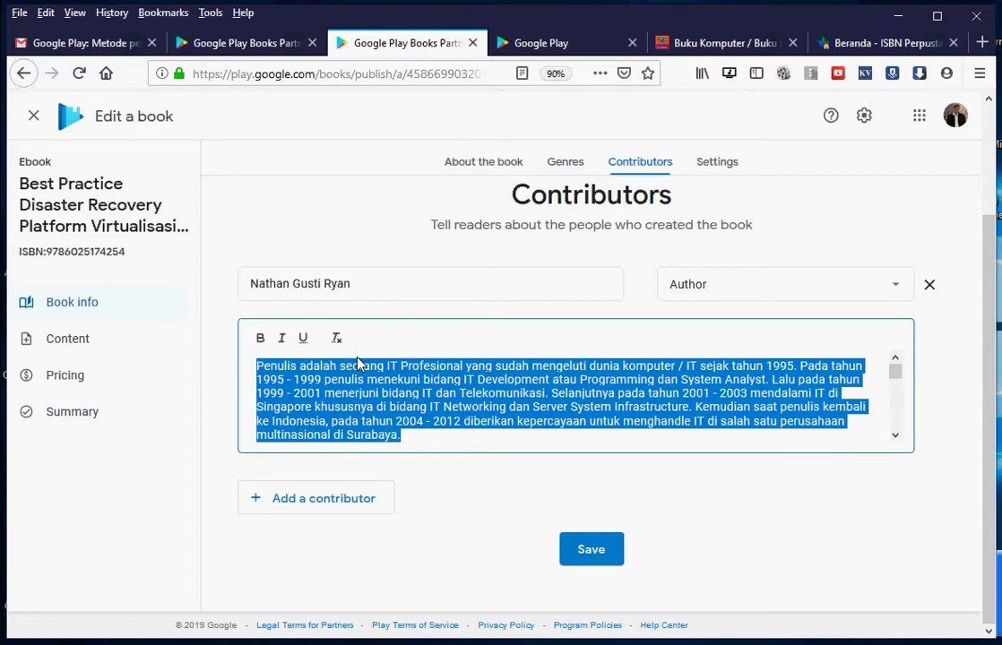
pyautogui.click(258, 42)
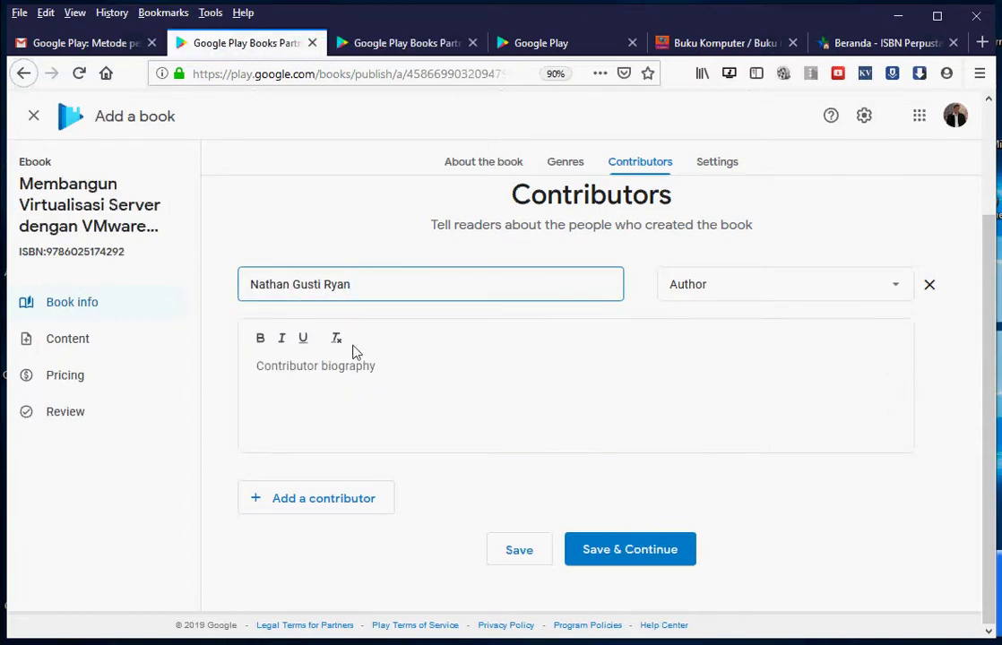
pyautogui.click(349, 364)
pyautogui.hotkey('ctrl', 'v')
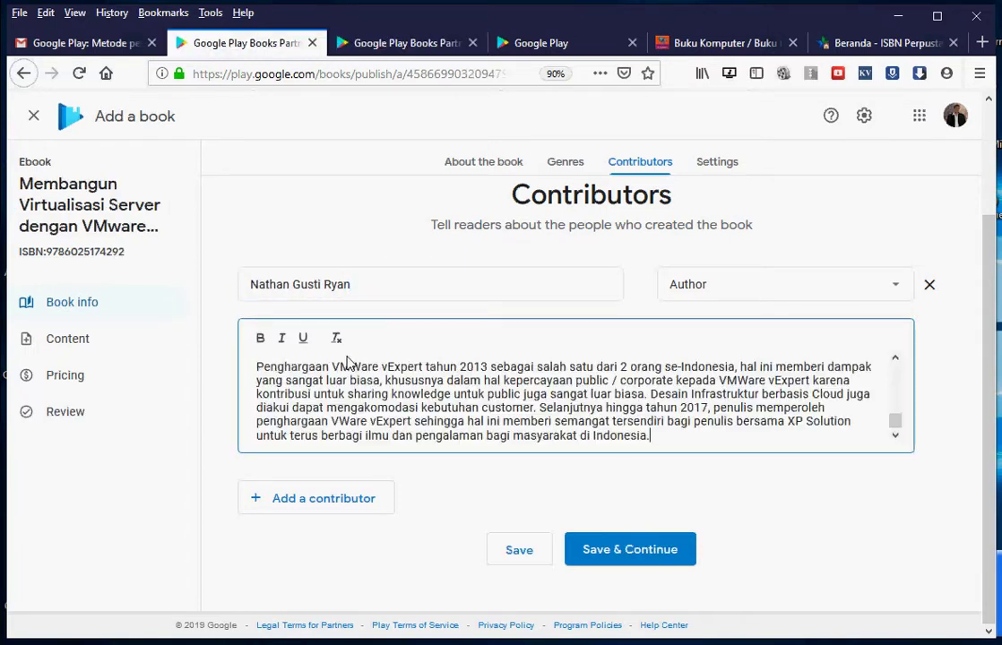
pyautogui.click(638, 541)
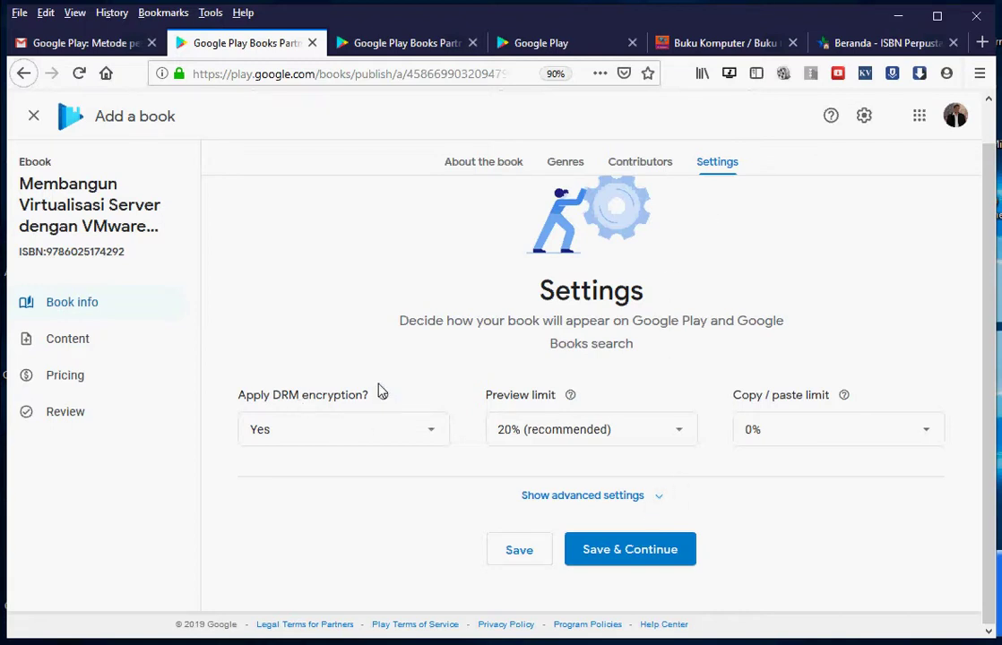
# Step: Leave DRM Yes, Preview limit 20% and Copy/paste limit 0%, then save the settings
pyautogui.moveTo(381, 394)
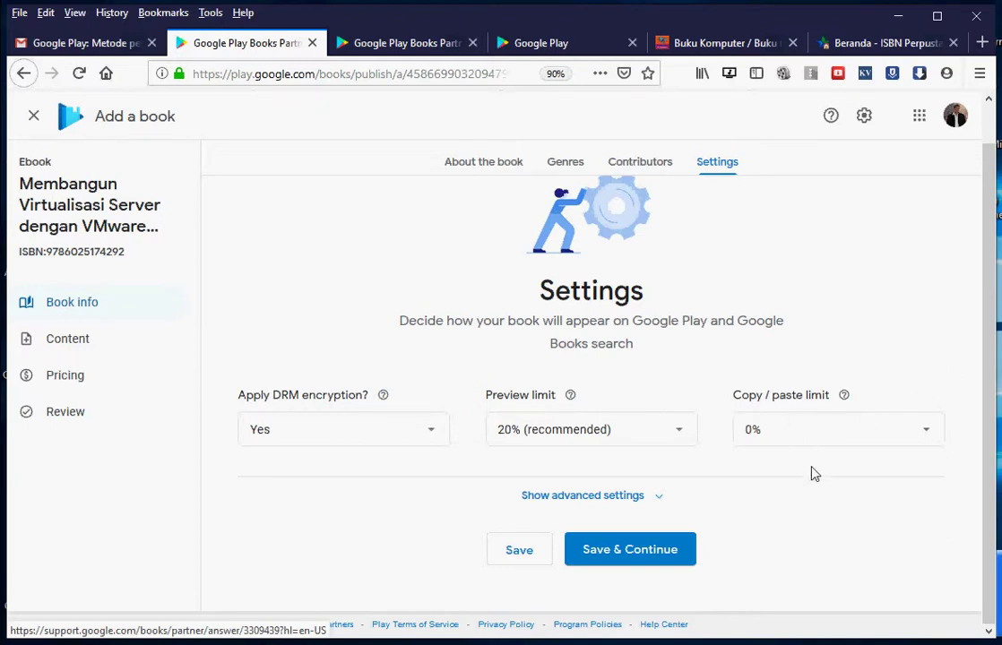
pyautogui.click(607, 542)
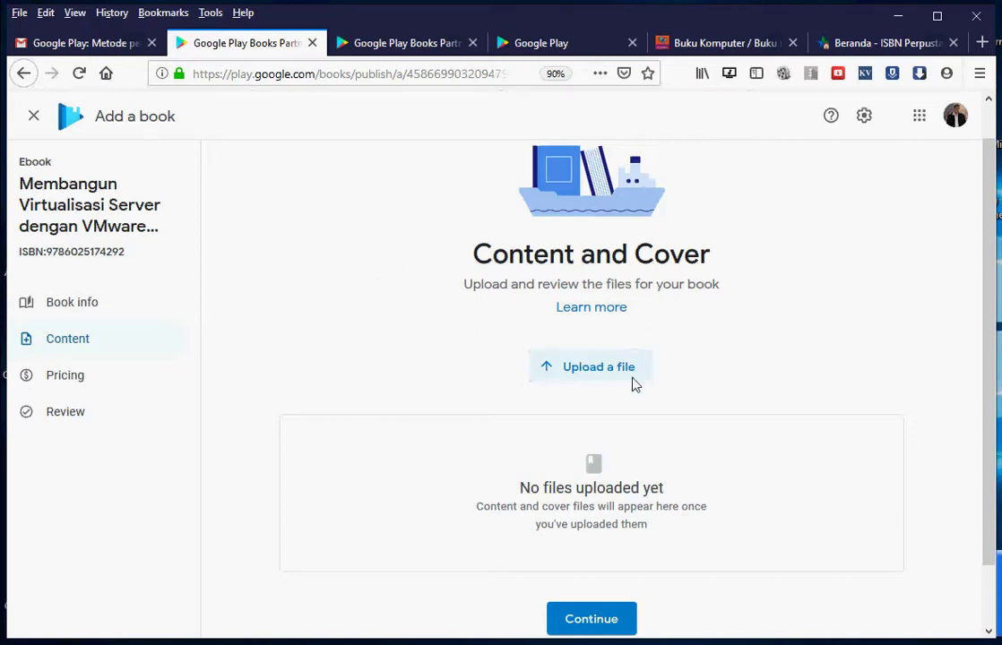
# Step: Upload the frontcover, interior PDF and backcover files from the VMware vSphere 5.5 book folder
pyautogui.click(580, 359)
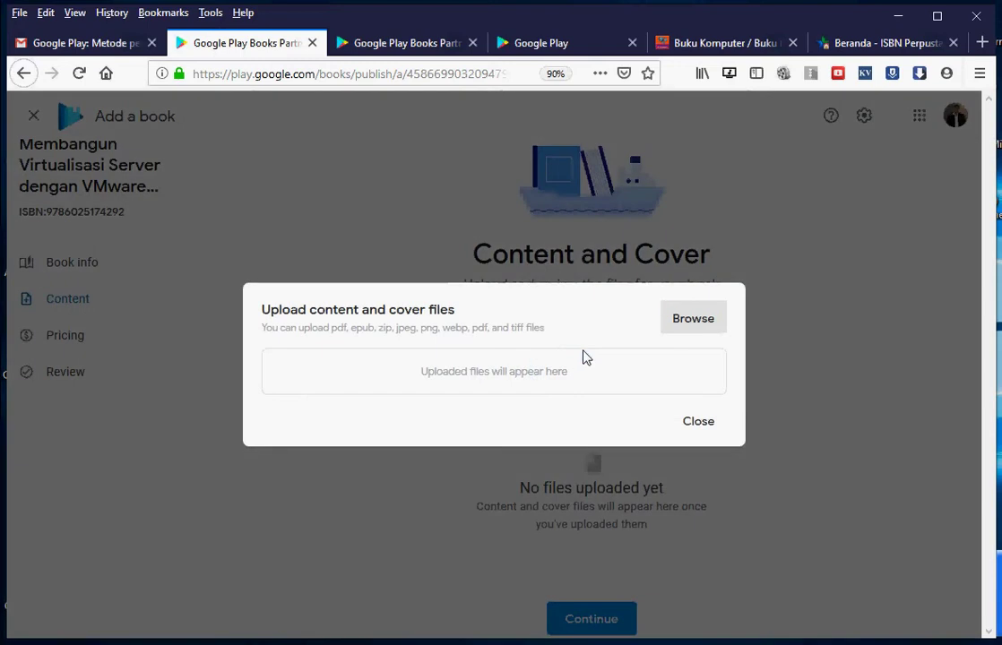
pyautogui.click(668, 311)
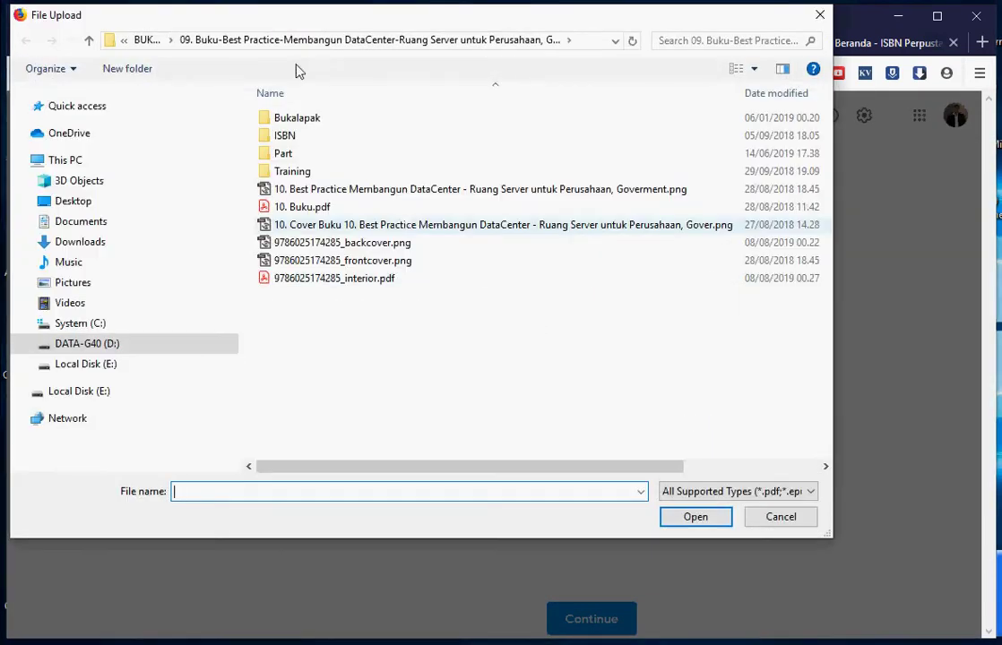
pyautogui.click(133, 38)
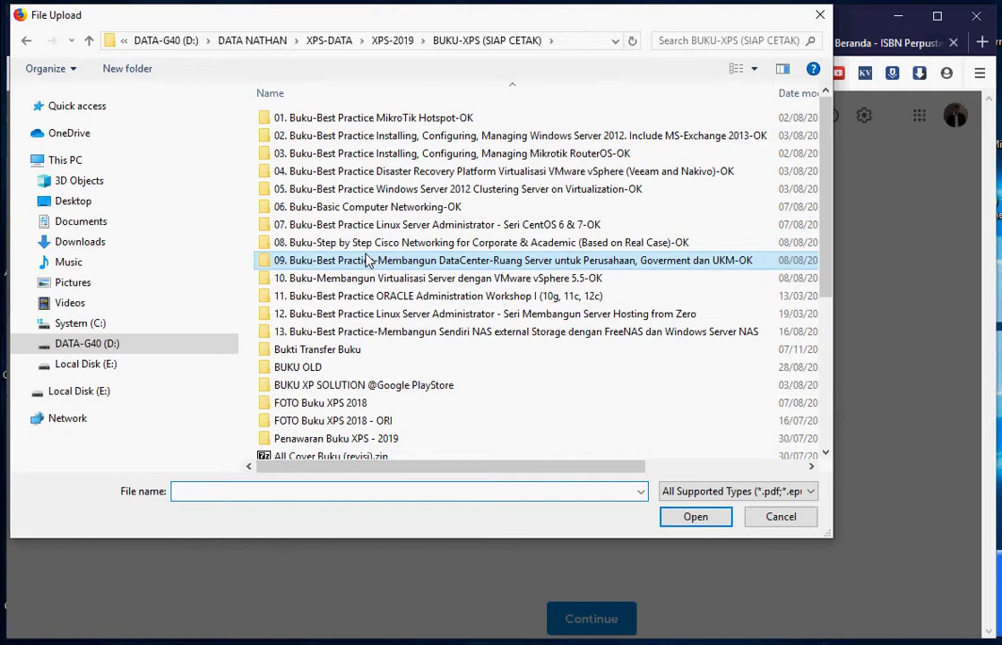
pyautogui.doubleClick(331, 278)
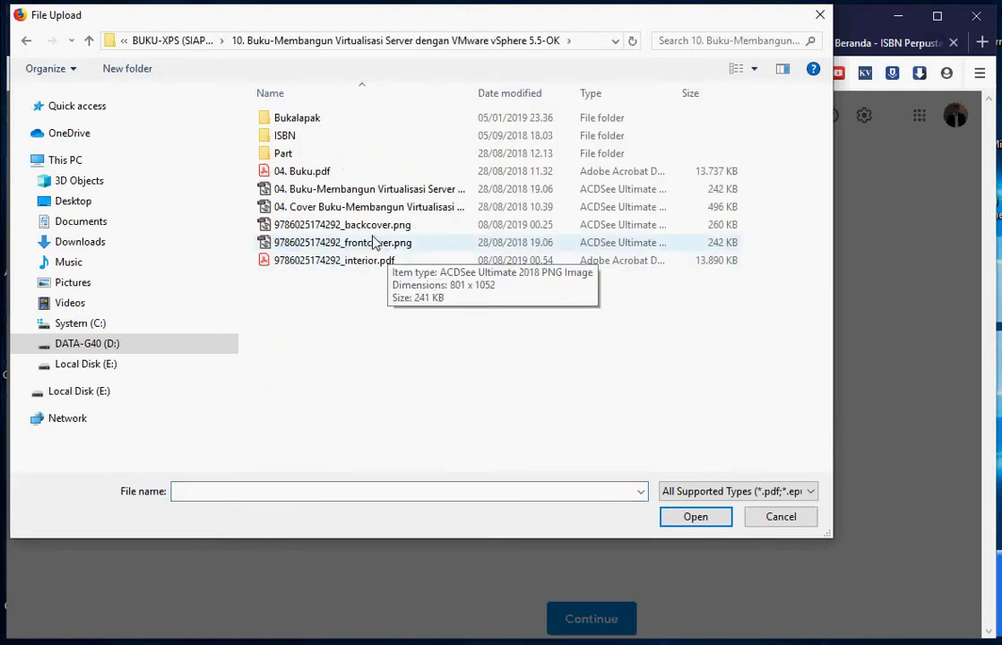
pyautogui.click(375, 235)
pyautogui.keyDown('ctrl'); pyautogui.click(358, 260); pyautogui.keyUp('ctrl')
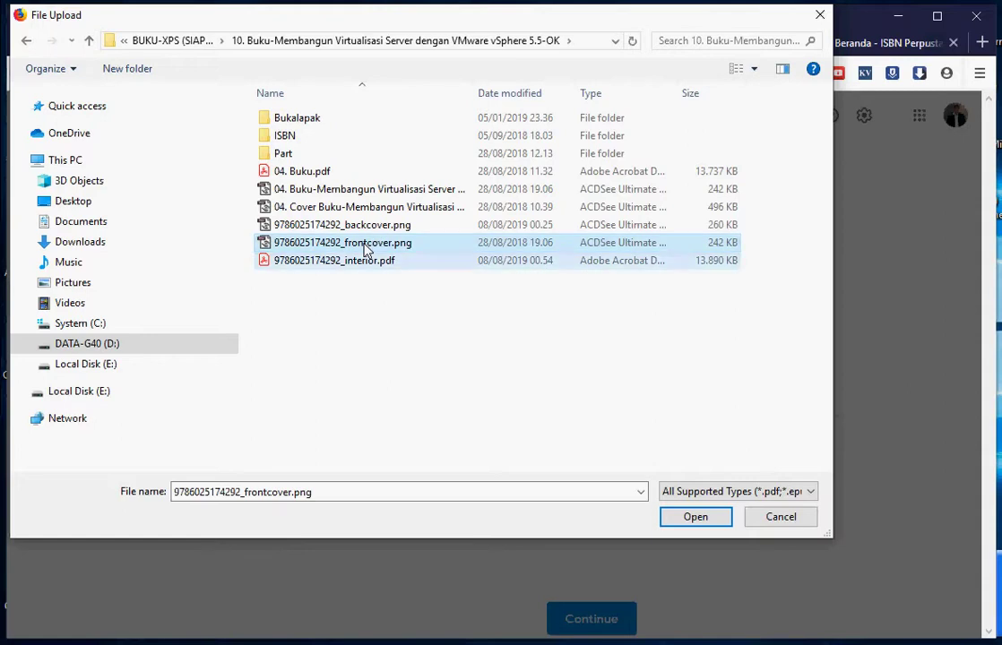
pyautogui.keyDown('ctrl'); pyautogui.click(363, 227); pyautogui.keyUp('ctrl')
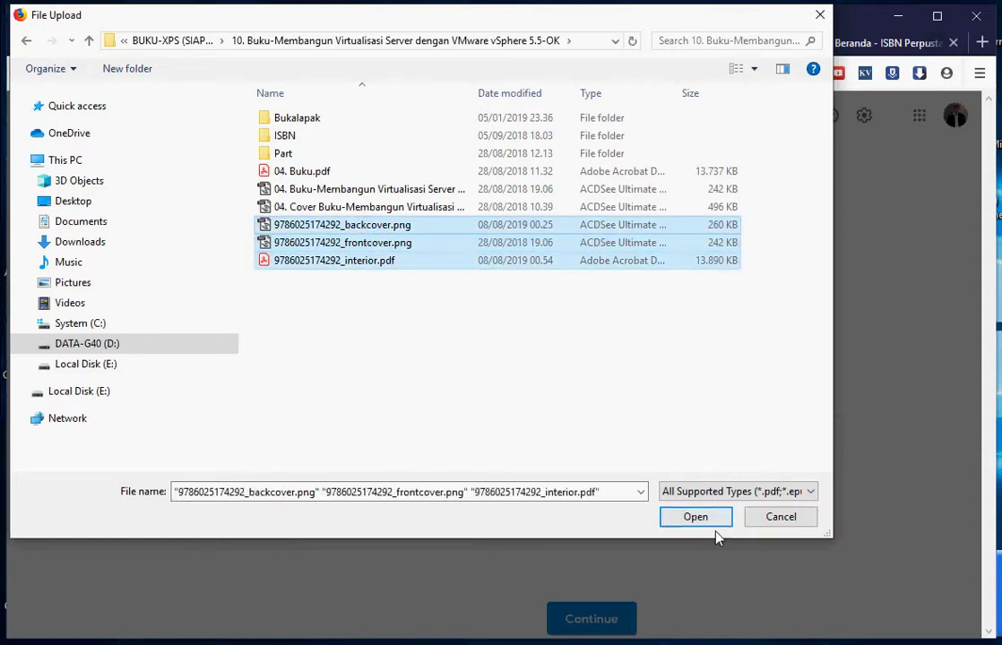
pyautogui.click(686, 516)
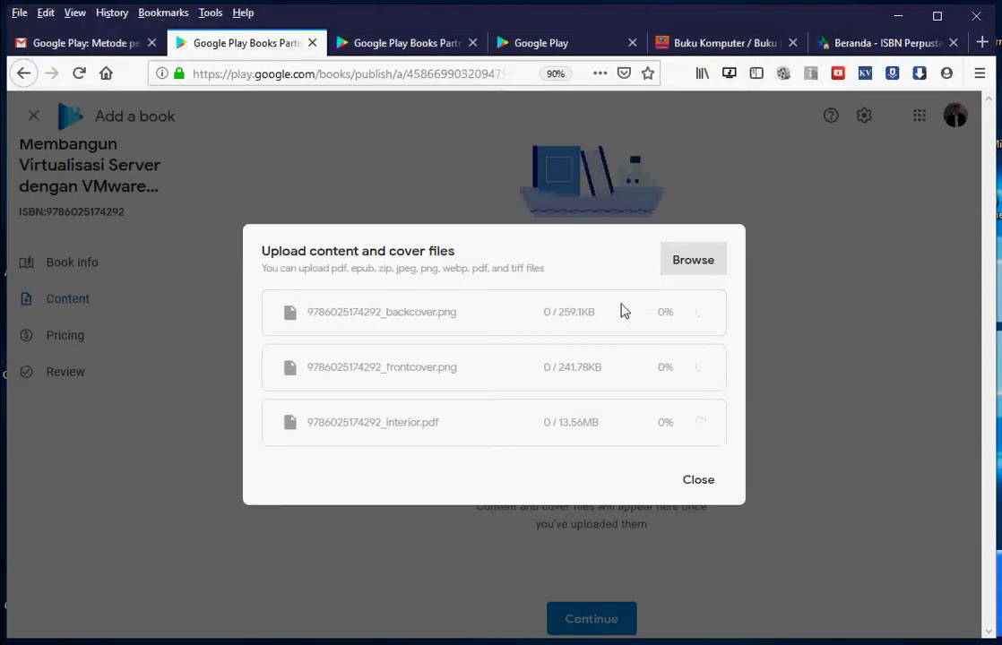
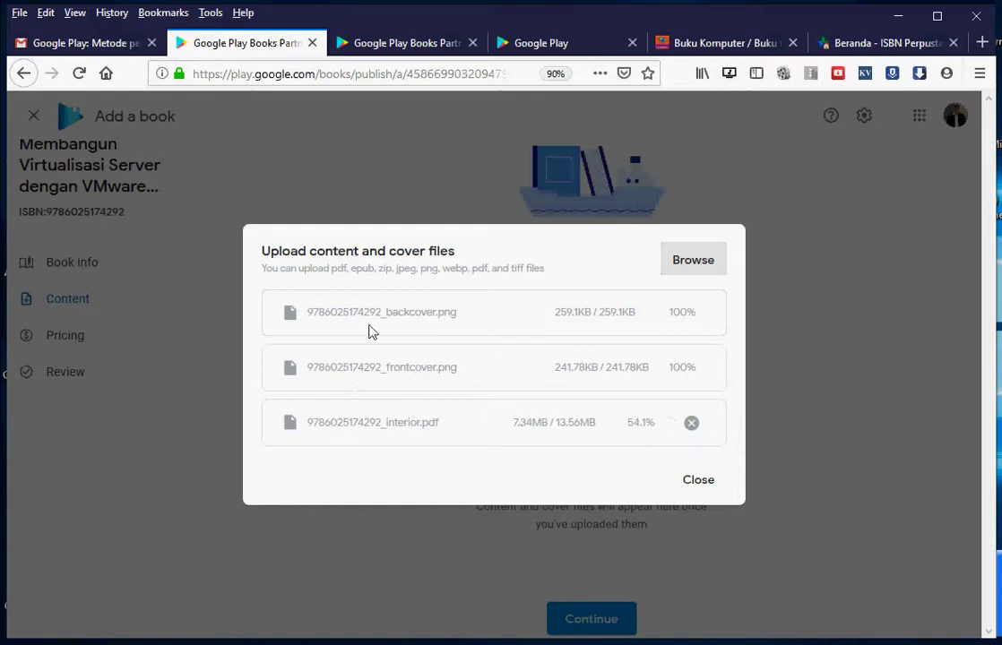
# Step: Close the disaster recovery book's editor and browse the Book Catalog titles
pyautogui.click(380, 31)
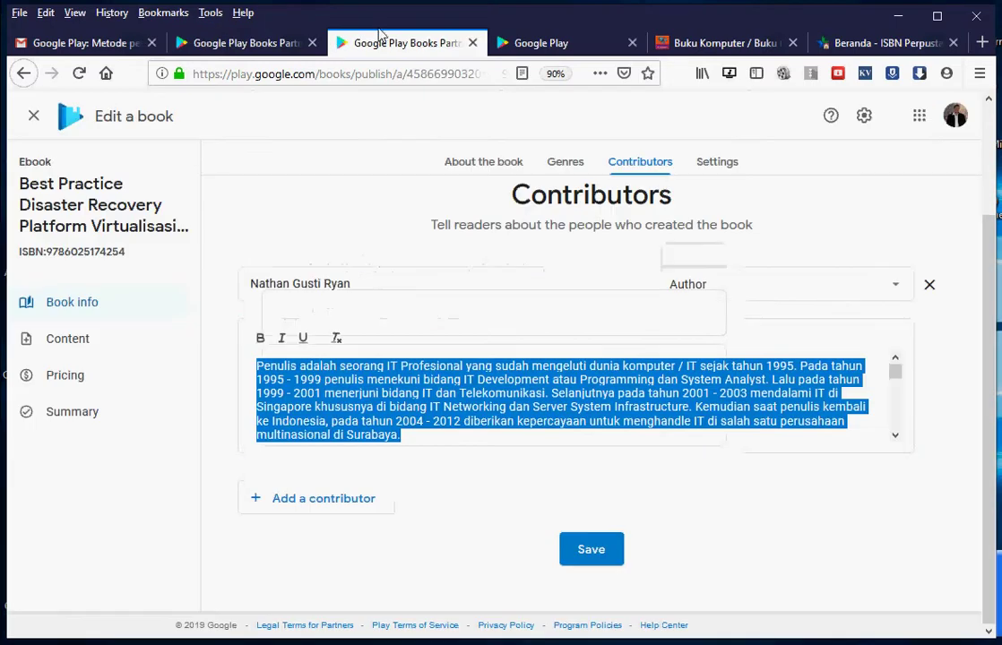
pyautogui.click(32, 114)
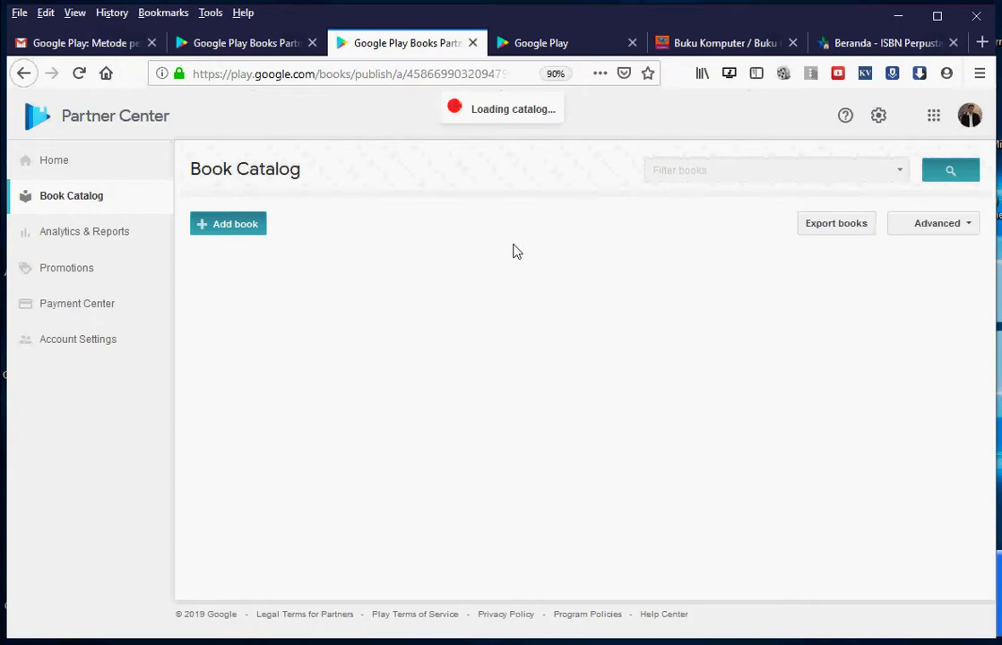
pyautogui.scroll(-4, 529, 385)
pyautogui.scroll(-5, 666, 396)
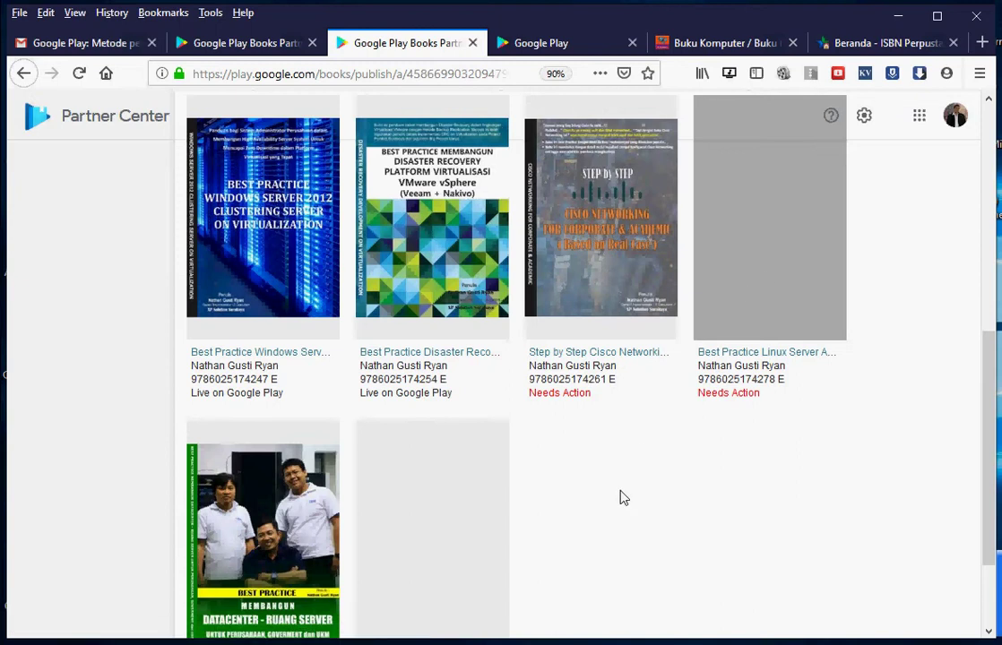
pyautogui.scroll(9, 622, 495)
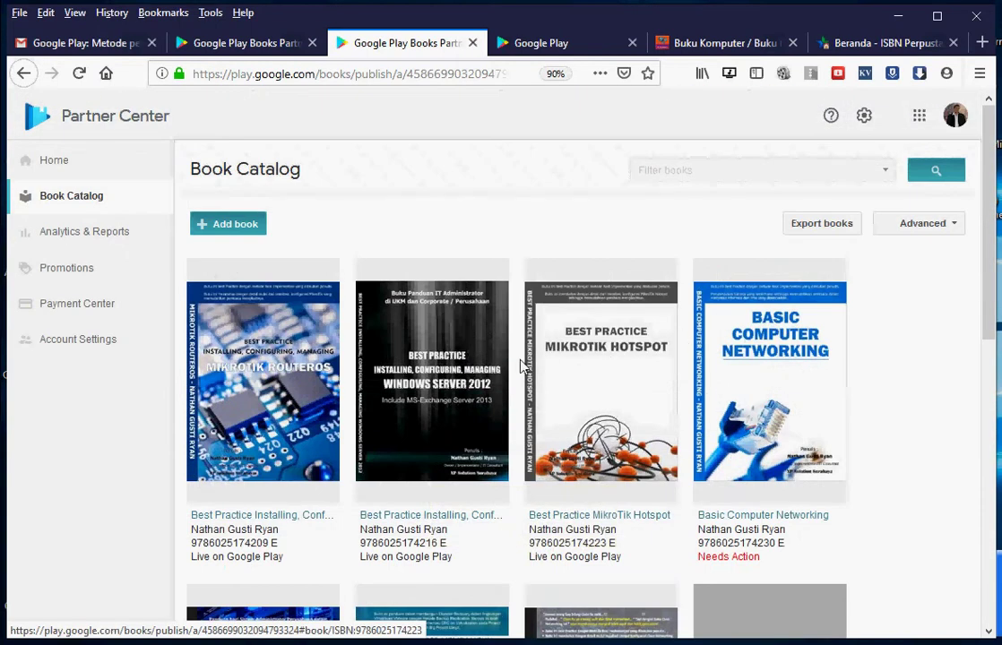
pyautogui.scroll(-2, 522, 363)
pyautogui.scroll(2, 523, 363)
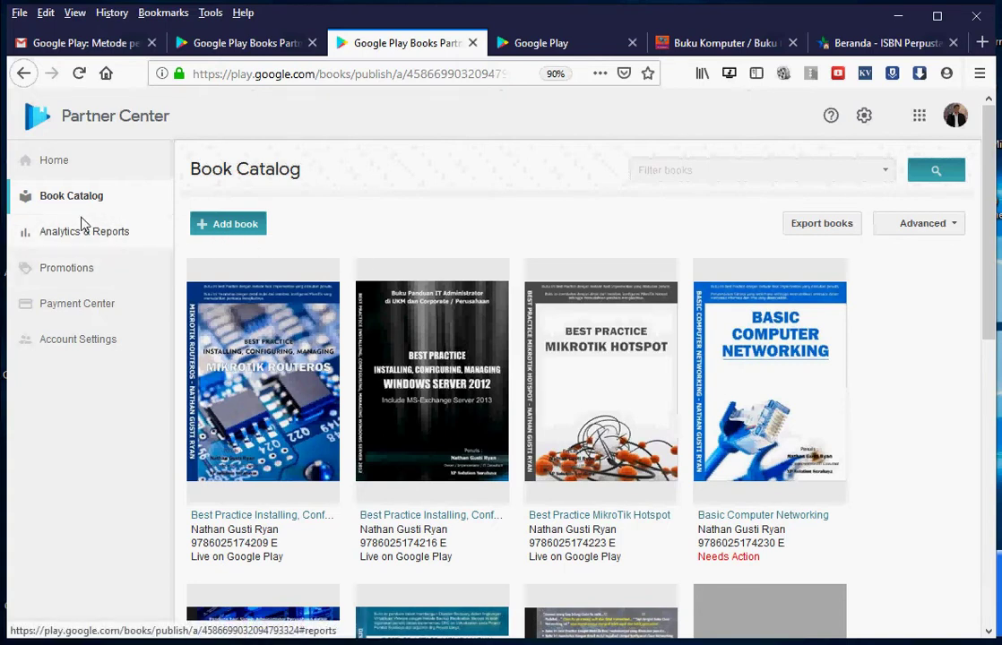
# Step: Look through Analytics & Reports and Promotions, then open Payment Center with MANDIRI and BCA profiles
pyautogui.click(126, 220)
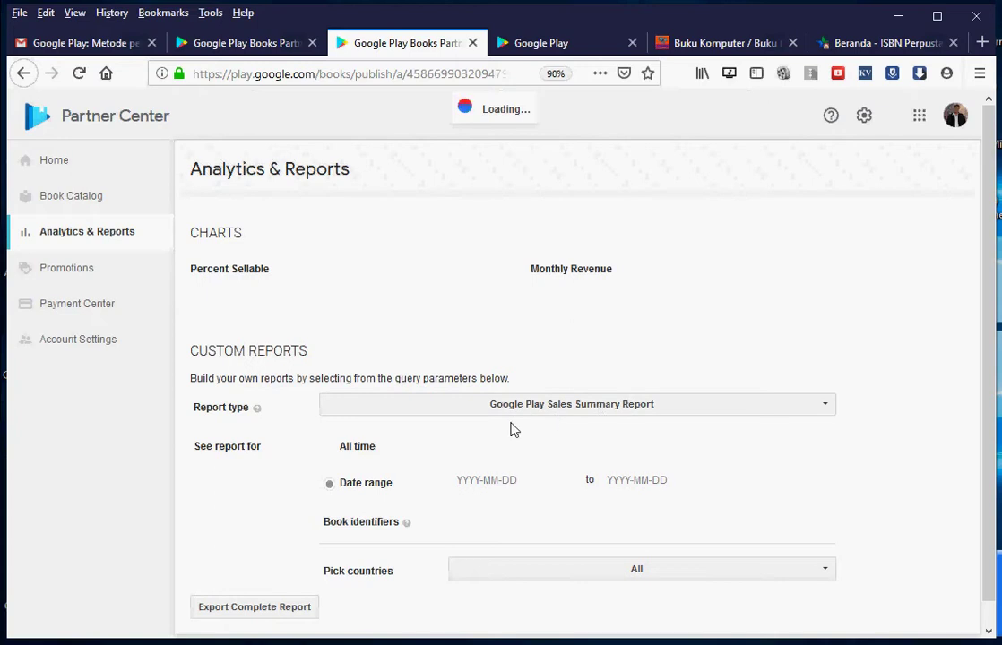
pyautogui.scroll(-1, 512, 431)
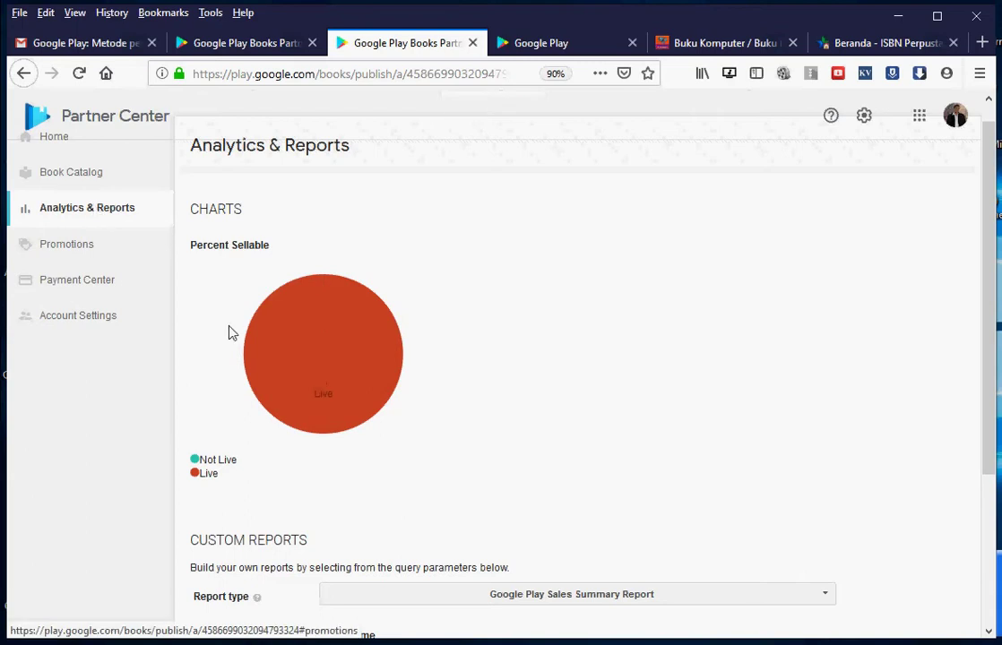
pyautogui.scroll(-3, 319, 358)
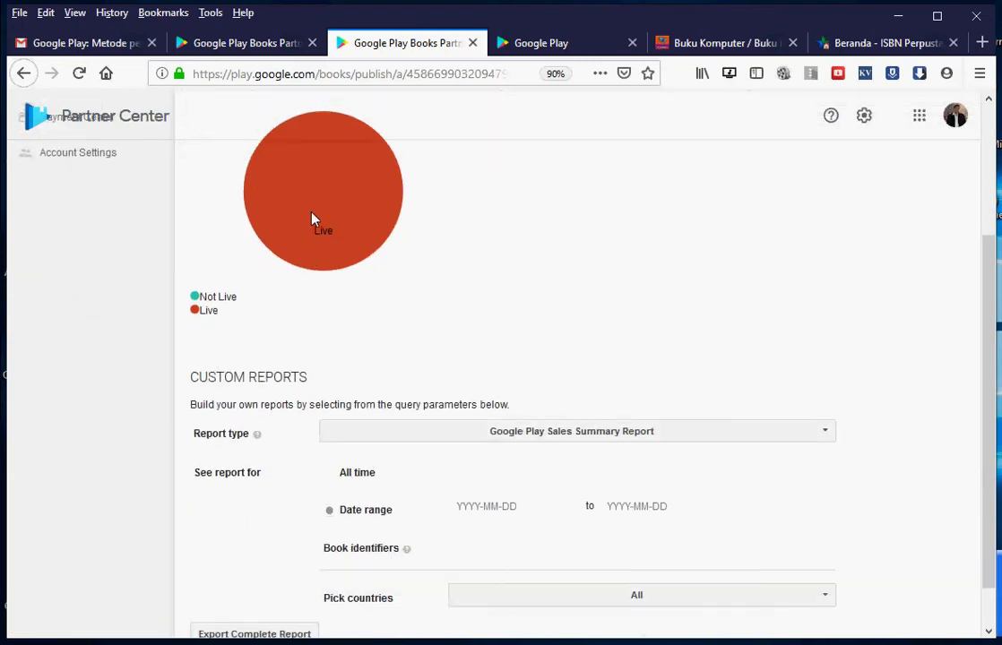
pyautogui.scroll(3, 316, 251)
pyautogui.click(75, 239)
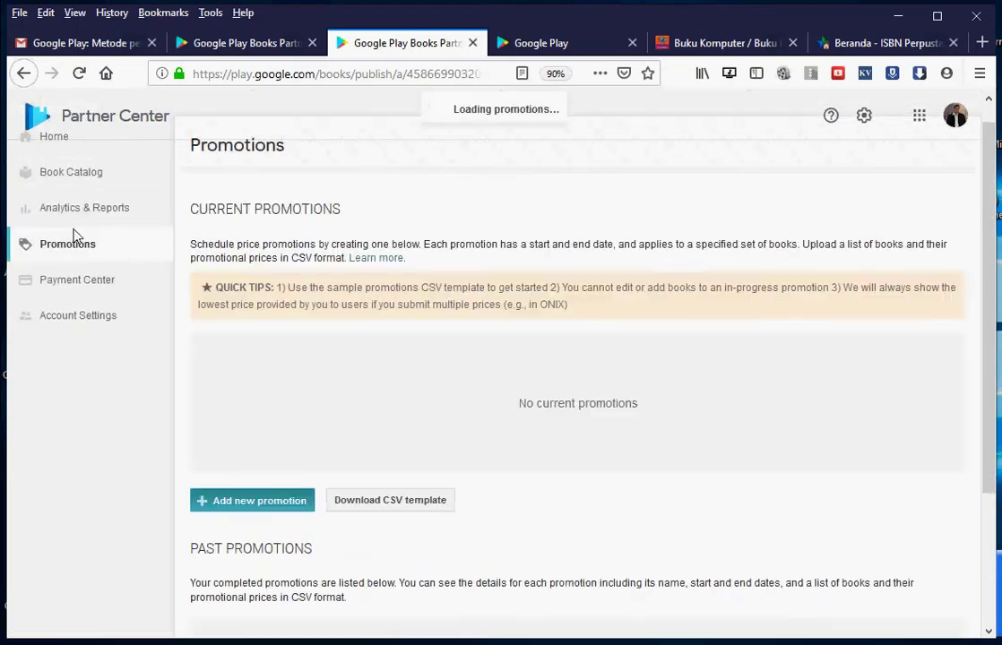
pyautogui.scroll(-1, 458, 408)
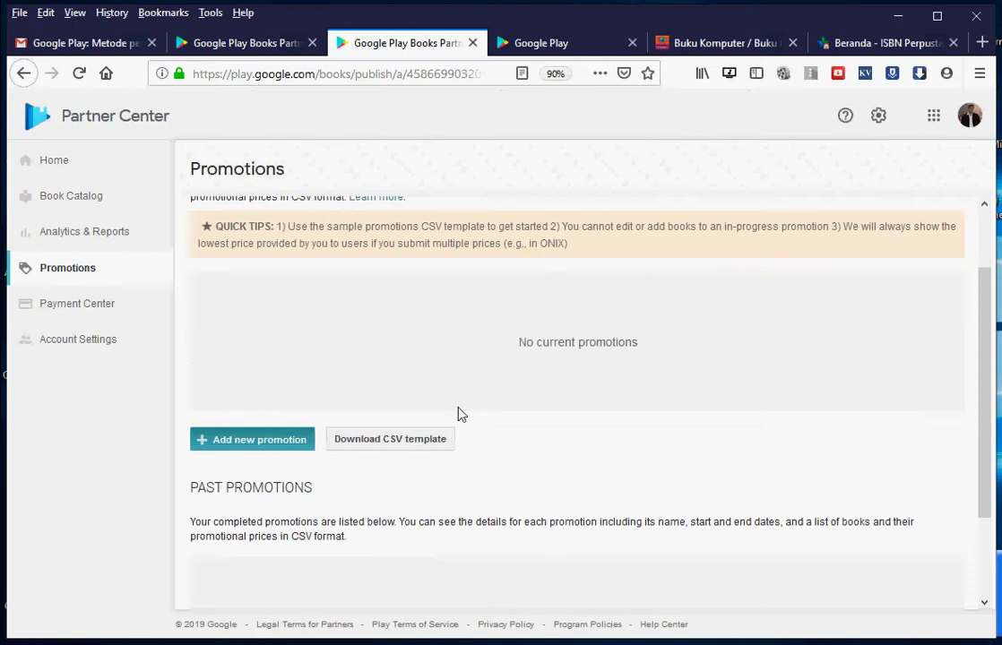
pyautogui.scroll(-1, 458, 408)
pyautogui.click(67, 296)
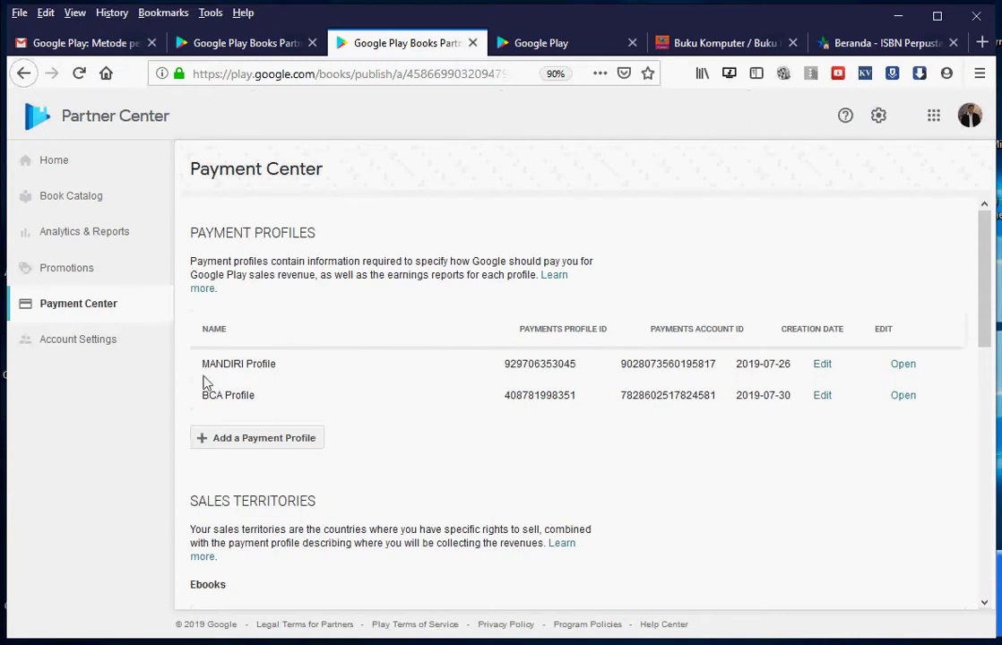
# Step: Review the Payment Center's payment profiles and sales territories
pyautogui.scroll(-1, 760, 285)
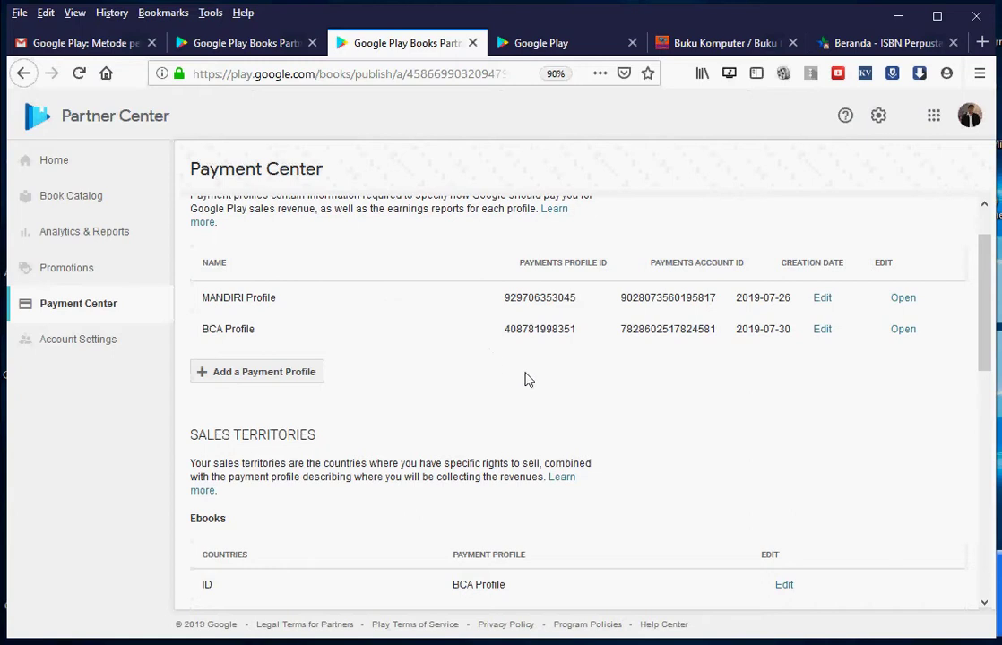
pyautogui.scroll(-2, 527, 380)
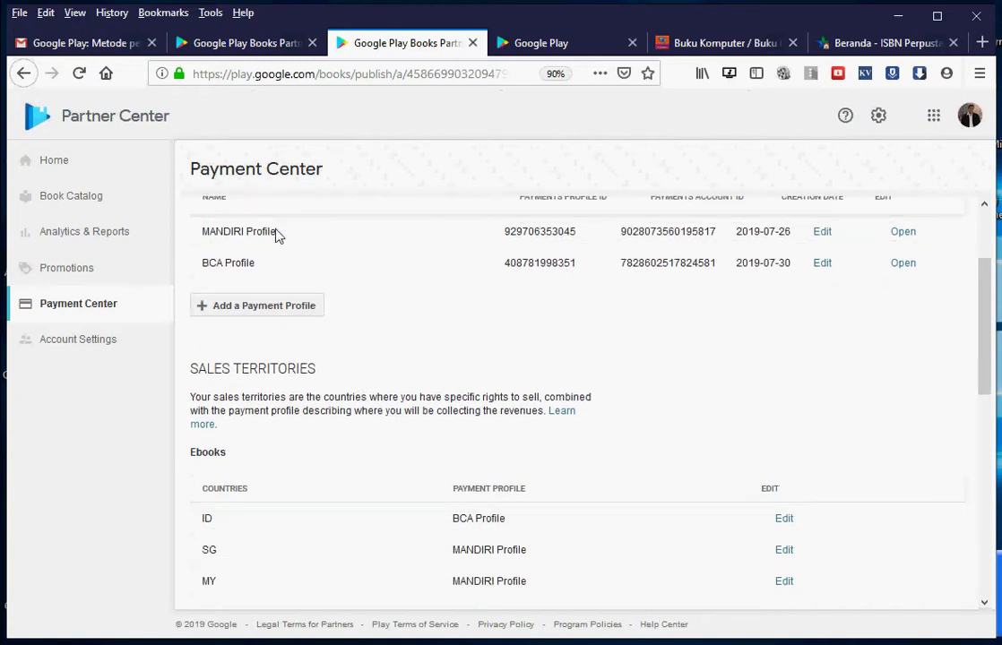
pyautogui.scroll(-3, 567, 218)
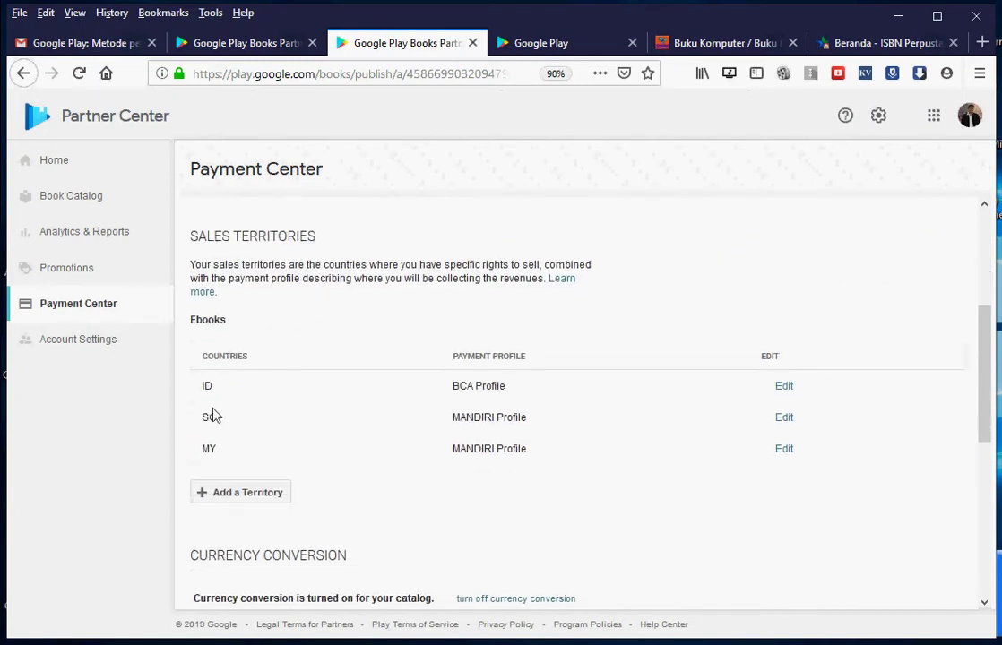
pyautogui.scroll(-2, 528, 476)
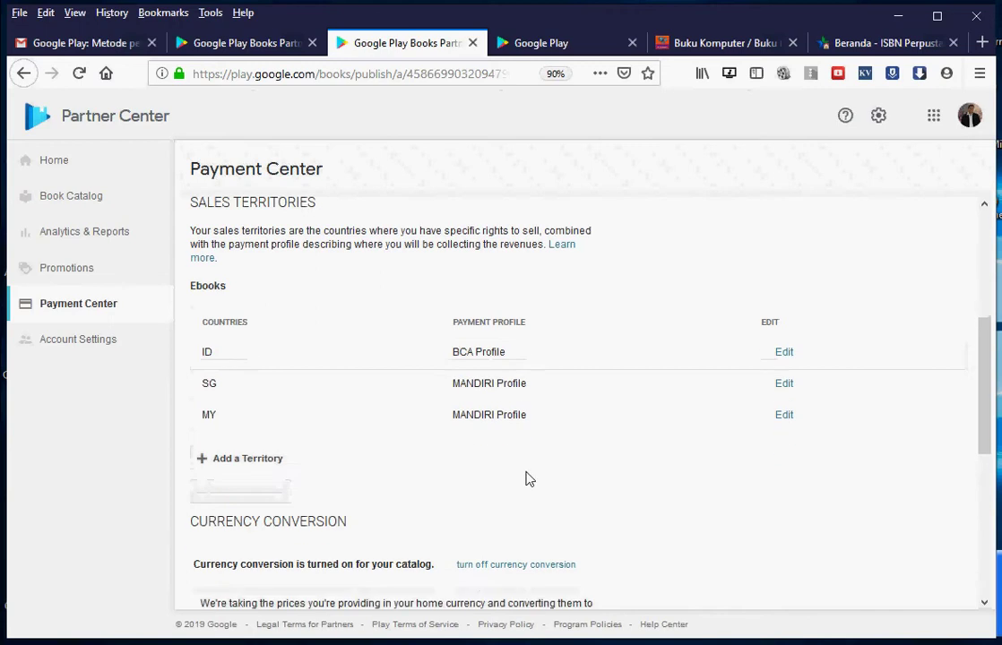
pyautogui.scroll(4, 555, 452)
pyautogui.scroll(-2, 410, 479)
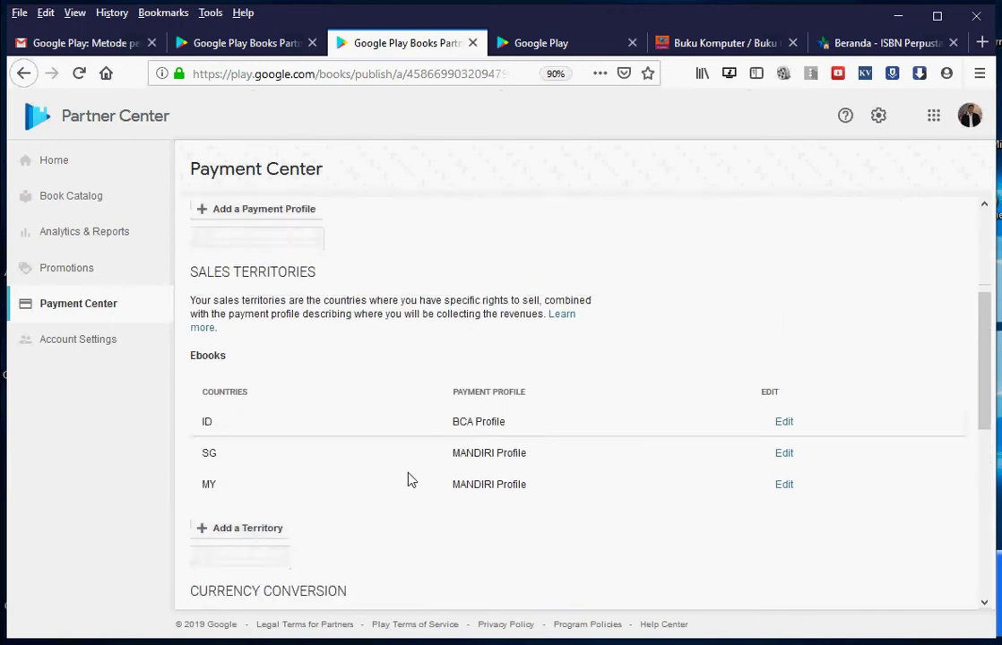
pyautogui.scroll(2, 618, 477)
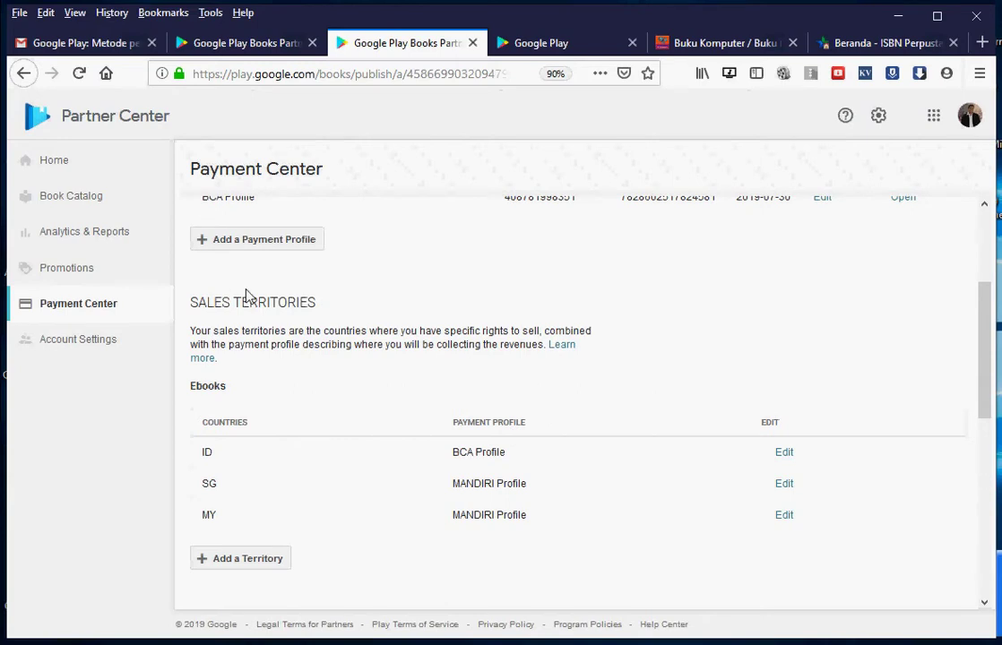
# Step: Visit Account Settings and Book Catalog, then return to the VMware book's completed uploads
pyautogui.click(75, 335)
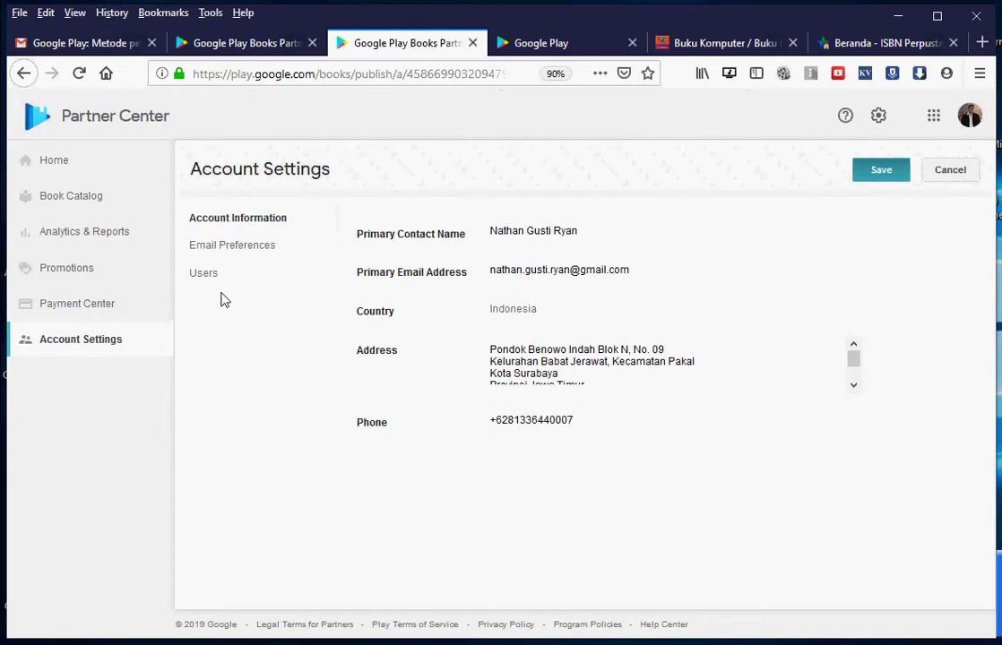
pyautogui.click(50, 196)
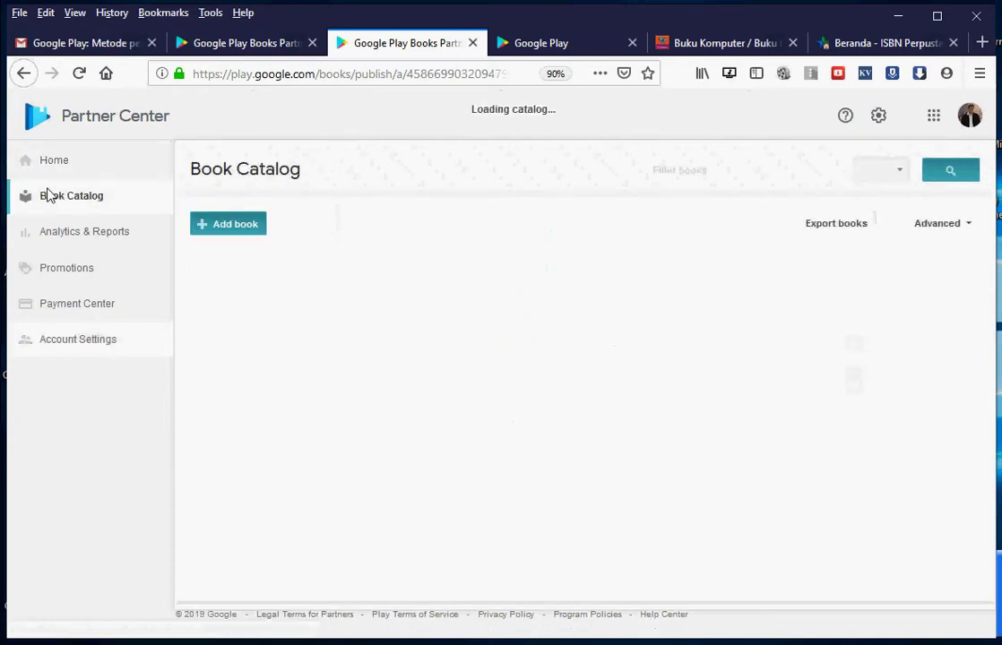
pyautogui.click(263, 42)
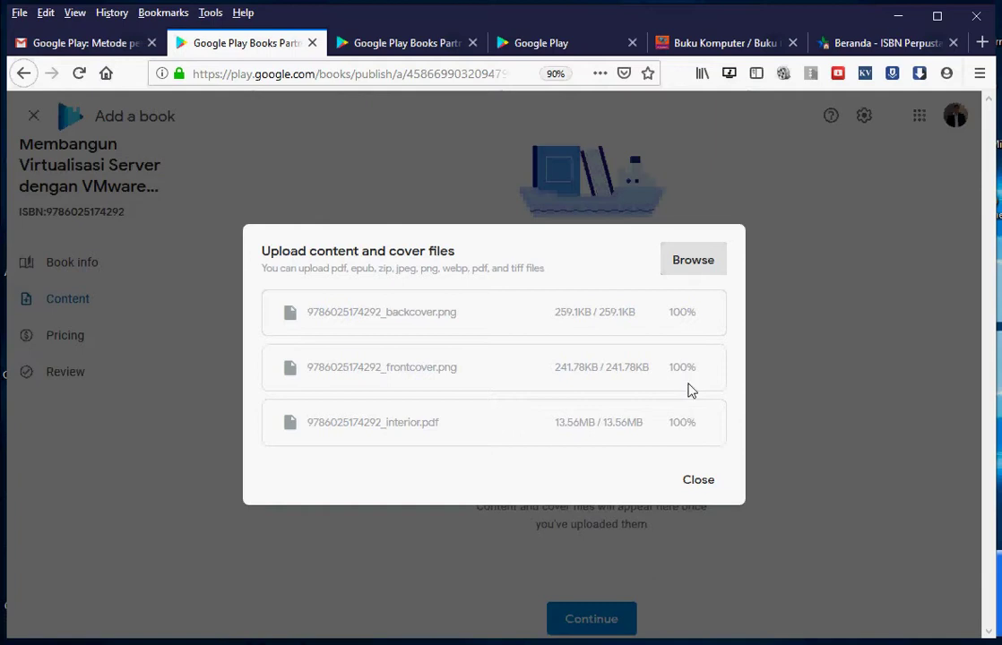
# Step: Close the finished upload dialog, check the pending content files, and continue to Book prices
pyautogui.click(686, 472)
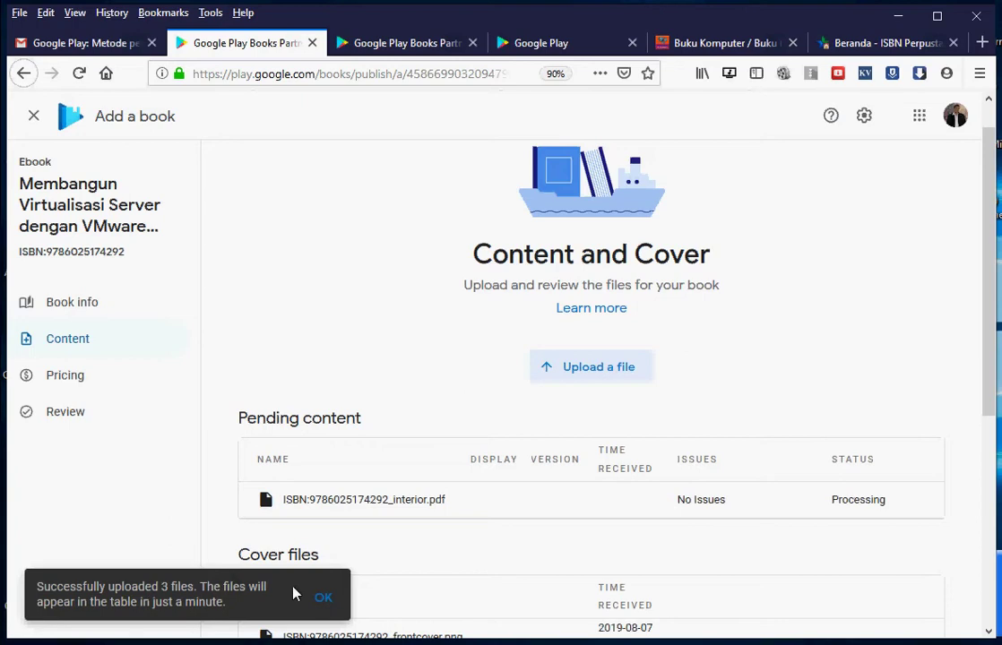
pyautogui.click(314, 598)
pyautogui.scroll(-3, 395, 569)
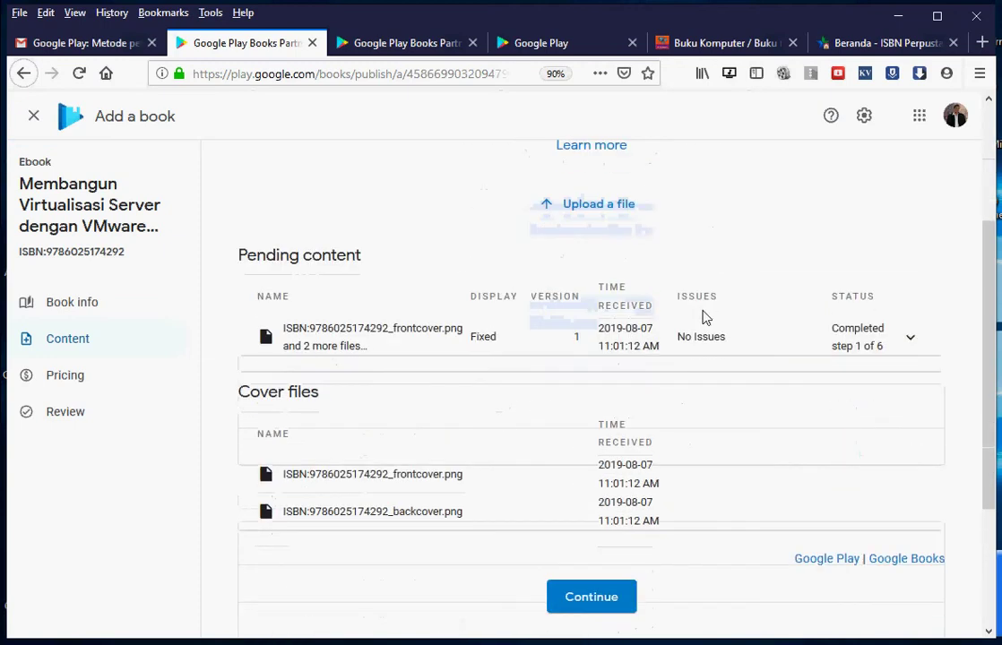
pyautogui.click(905, 335)
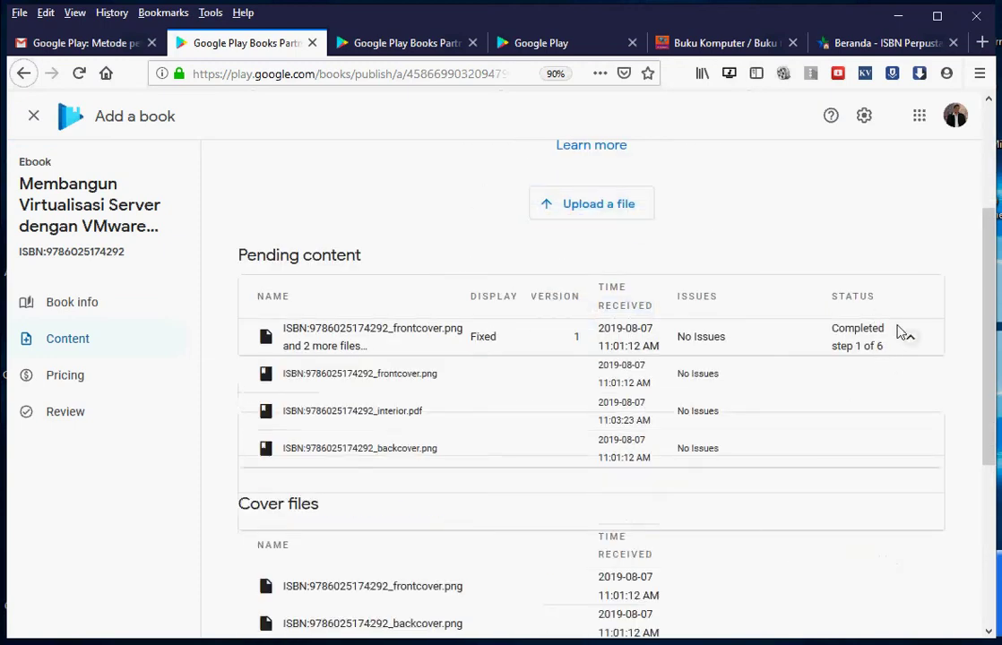
pyautogui.scroll(-2, 724, 482)
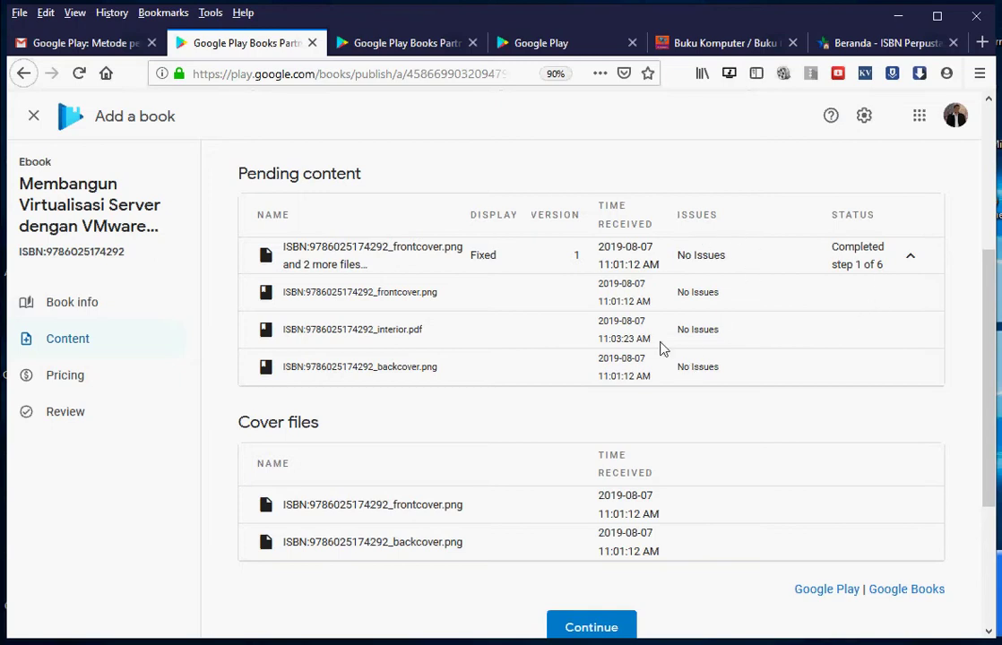
pyautogui.scroll(-3, 654, 430)
pyautogui.click(581, 459)
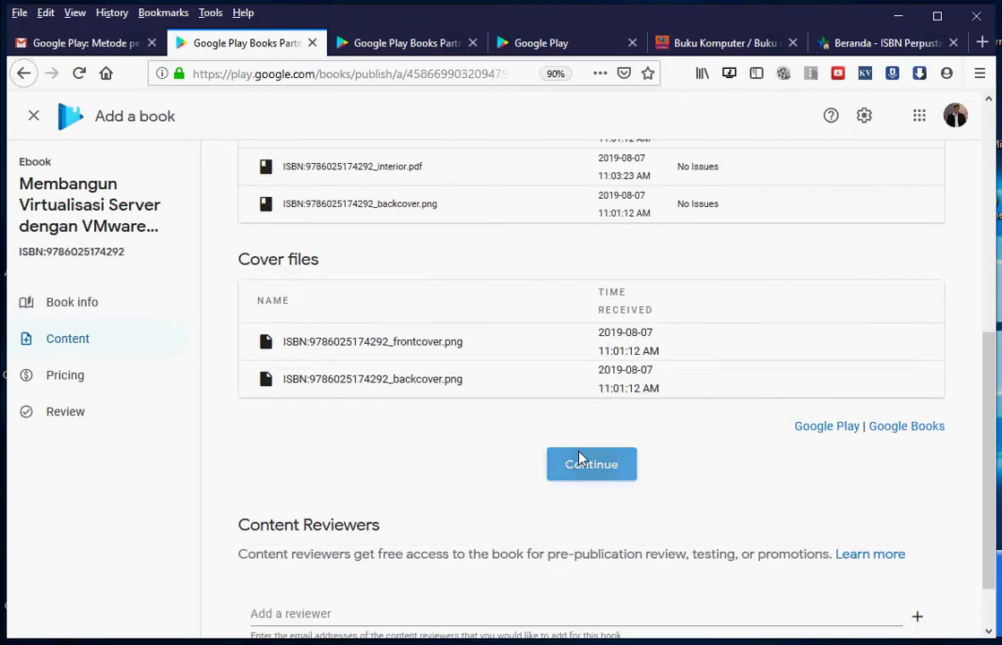
pyautogui.scroll(3, 555, 413)
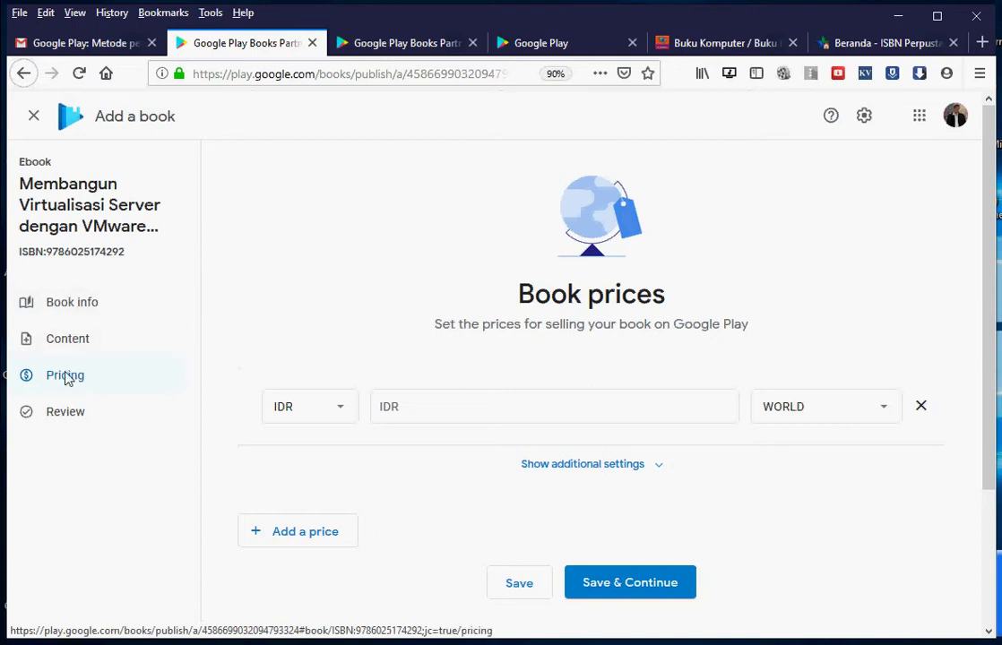
# Step: Enter 50000 IDR as the ebook's WORLD territory price
pyautogui.click(466, 399)
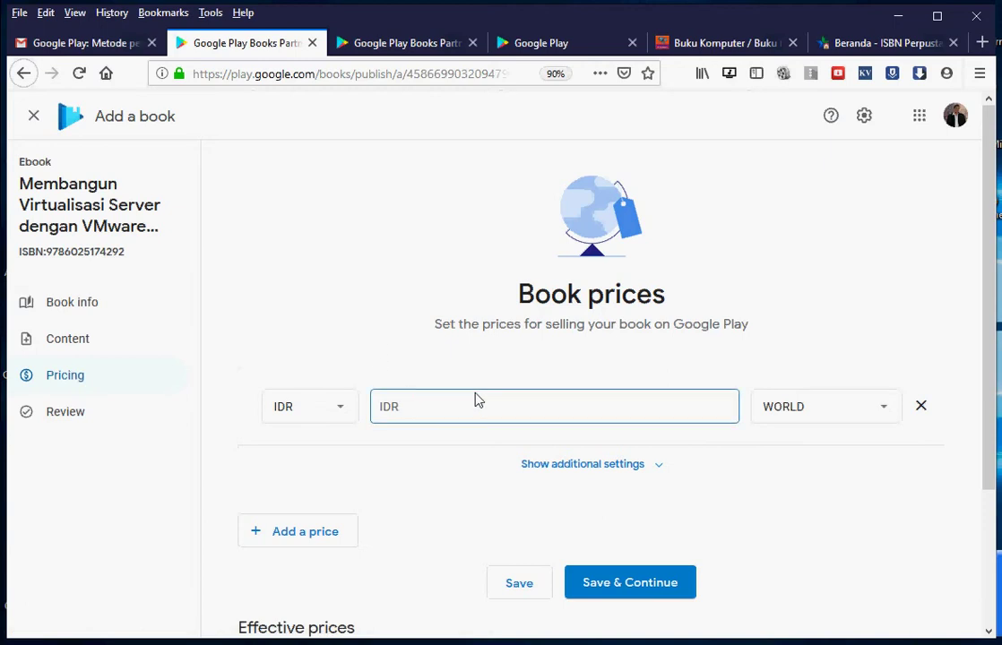
pyautogui.write('50000')
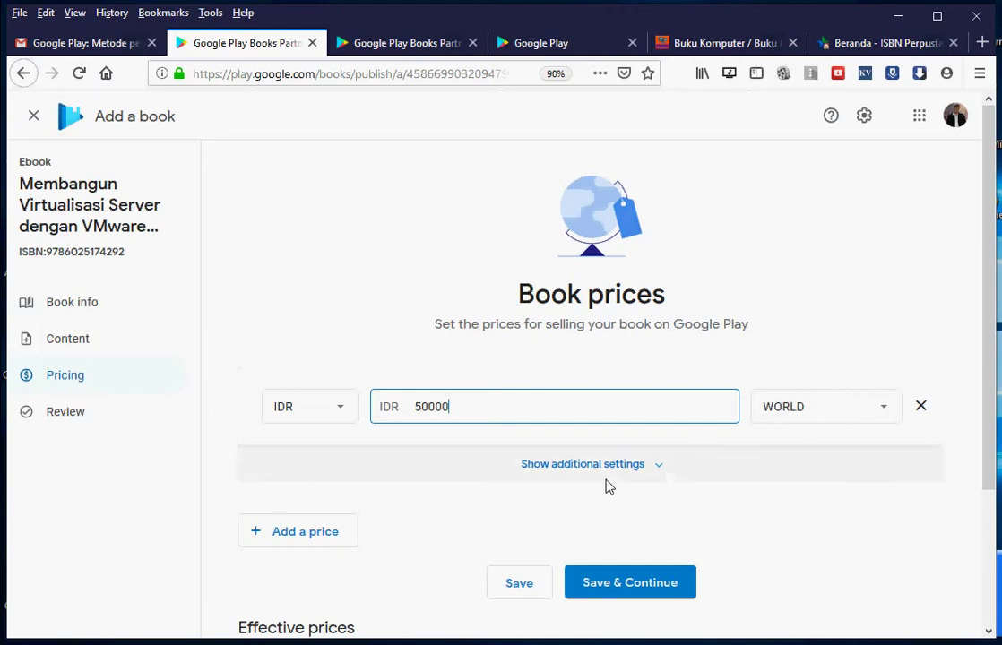
pyautogui.scroll(-3, 610, 485)
# Step: Save the 50000 IDR price, review the VMware book's details, and publish it
pyautogui.click(602, 416)
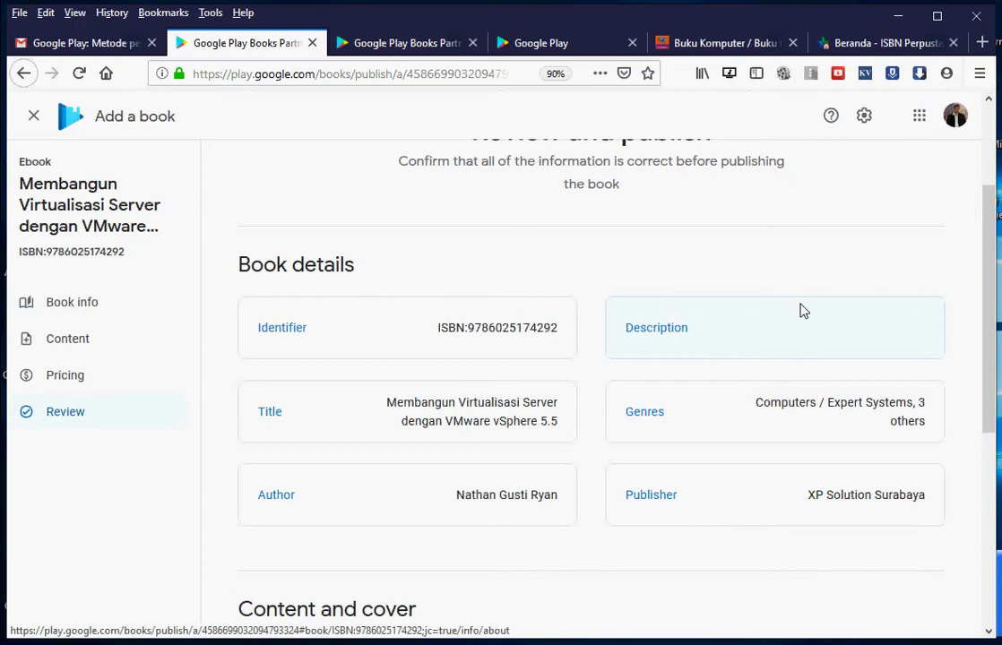
pyautogui.scroll(-2, 703, 416)
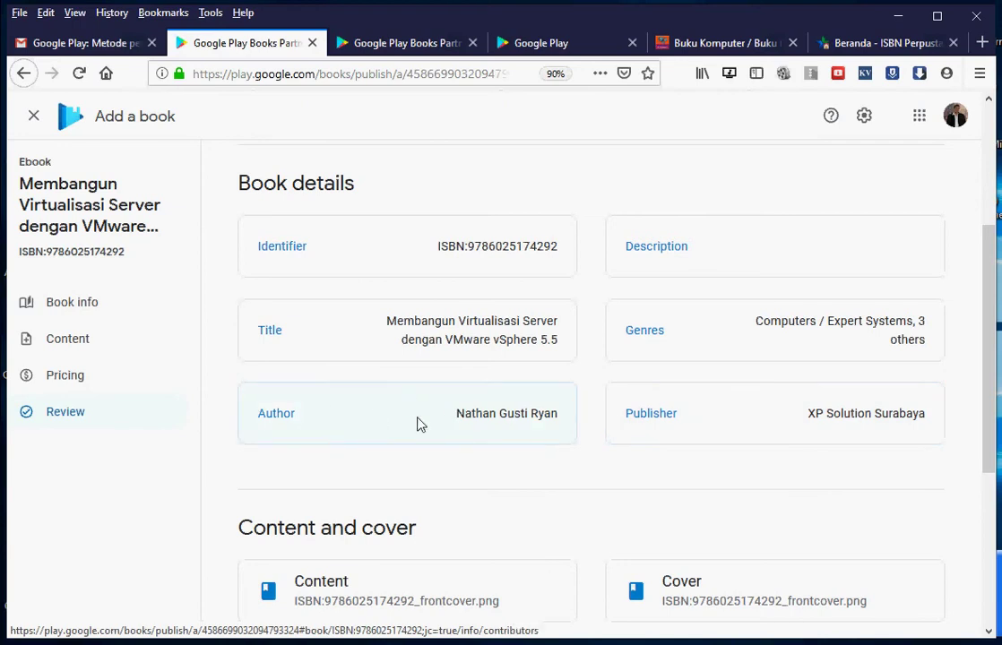
pyautogui.scroll(-2, 532, 425)
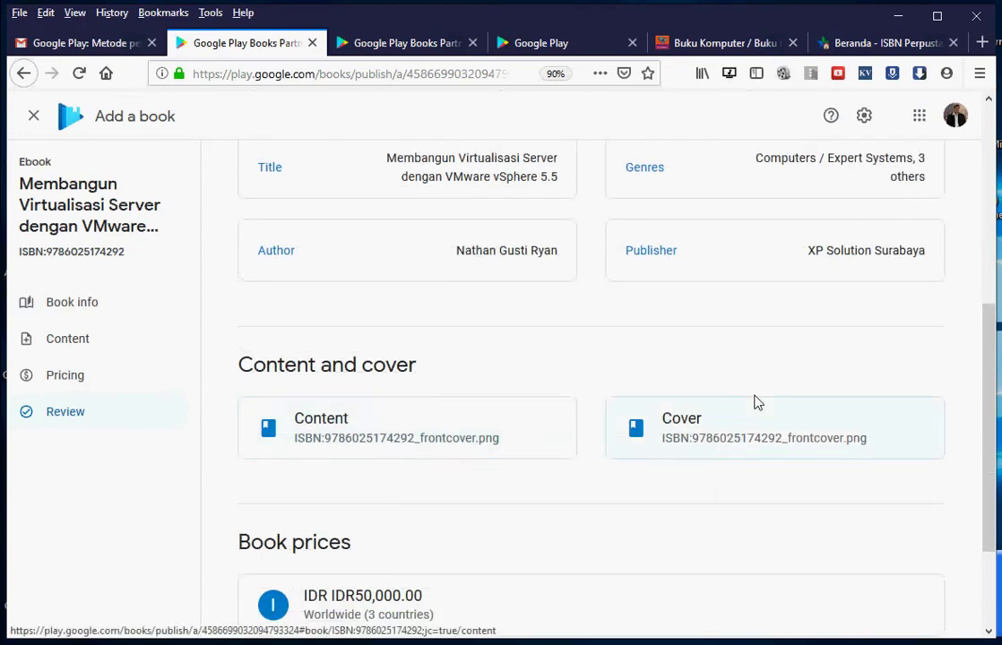
pyautogui.scroll(-1, 700, 459)
pyautogui.scroll(-1, 699, 459)
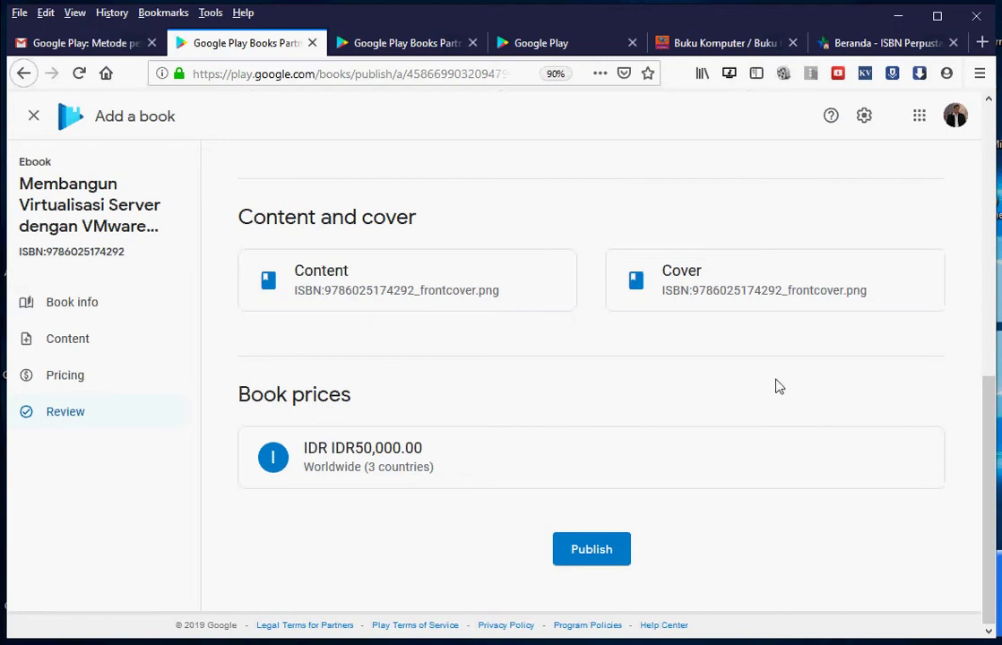
pyautogui.click(579, 548)
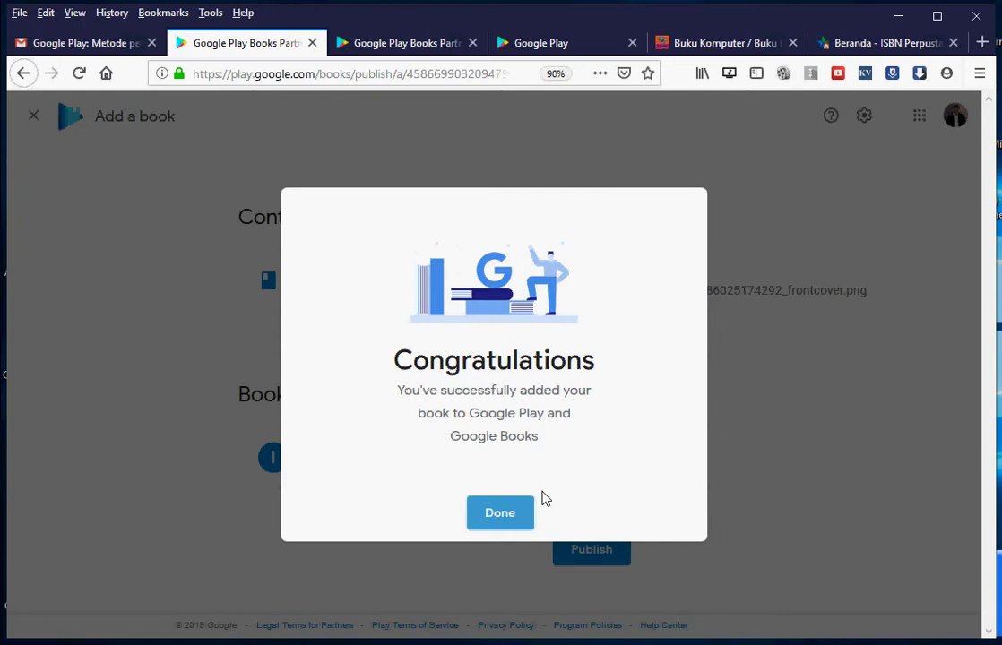
# Step: Confirm the Congratulations dialog with Done to return to the Book Catalog
pyautogui.click(484, 511)
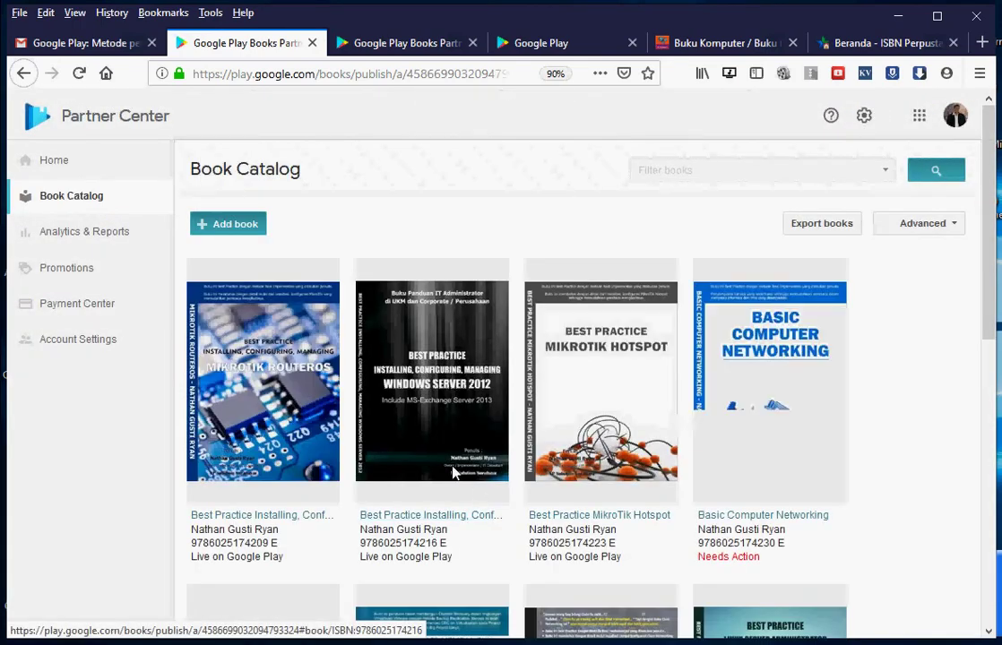
pyautogui.scroll(-6, 394, 406)
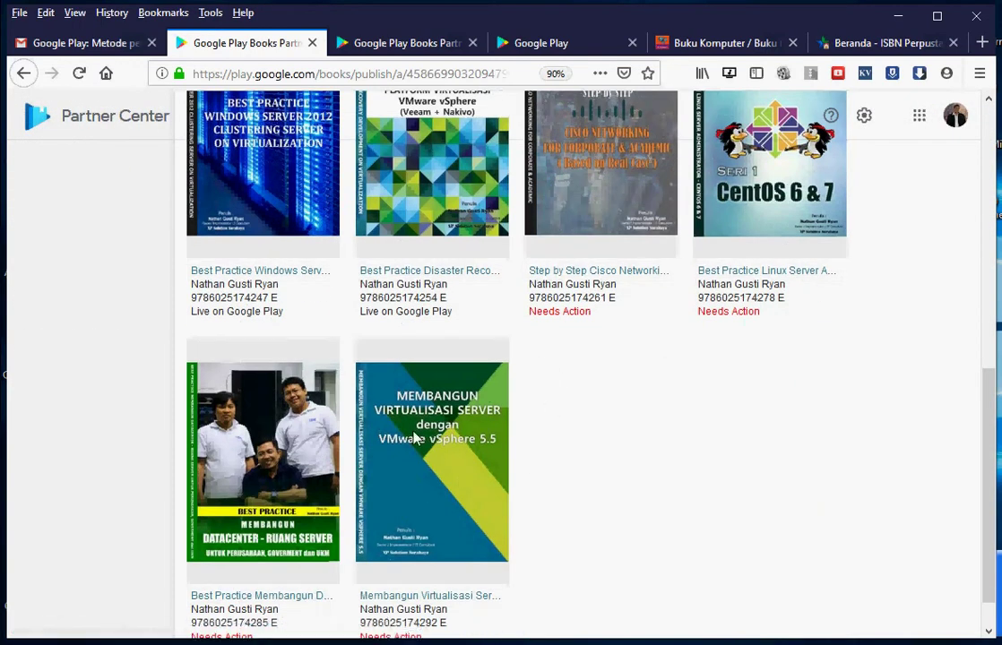
pyautogui.scroll(-1, 404, 493)
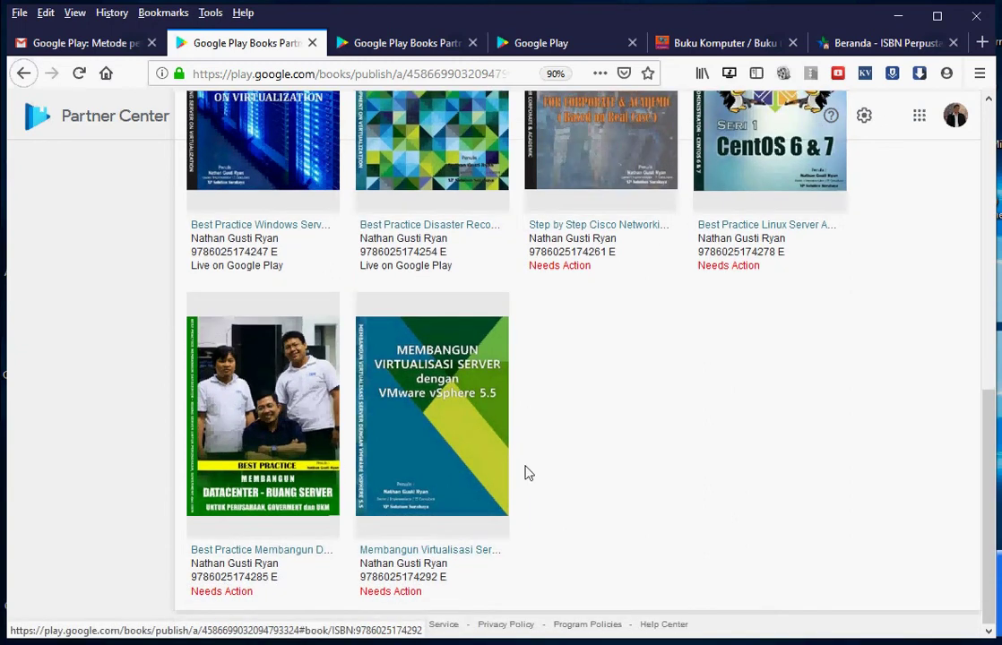
pyautogui.scroll(10, 534, 466)
pyautogui.scroll(-10, 535, 457)
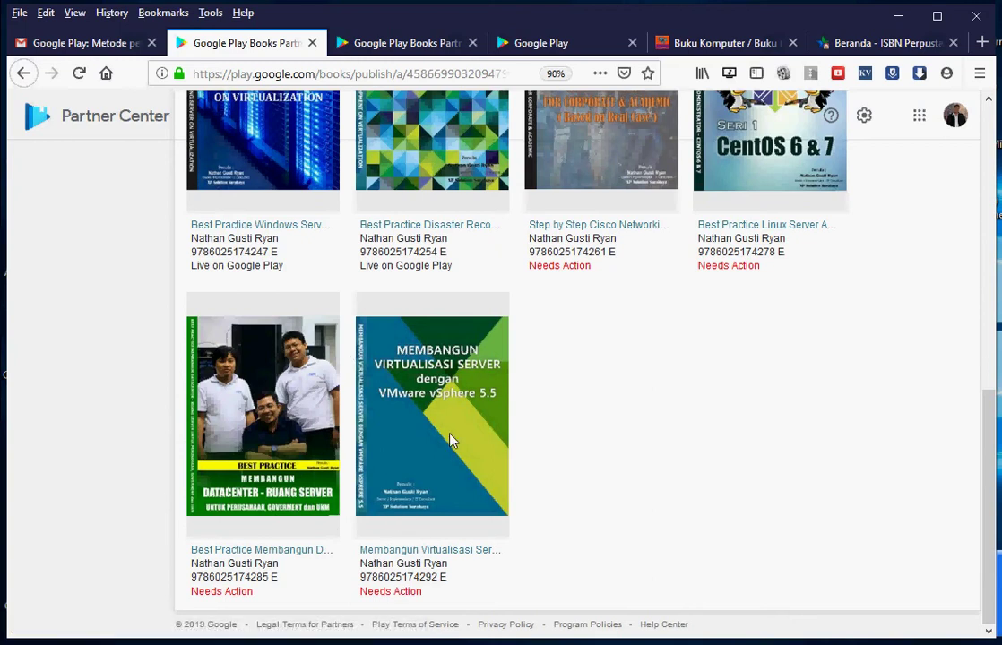
pyautogui.scroll(2, 457, 431)
pyautogui.scroll(4, 489, 314)
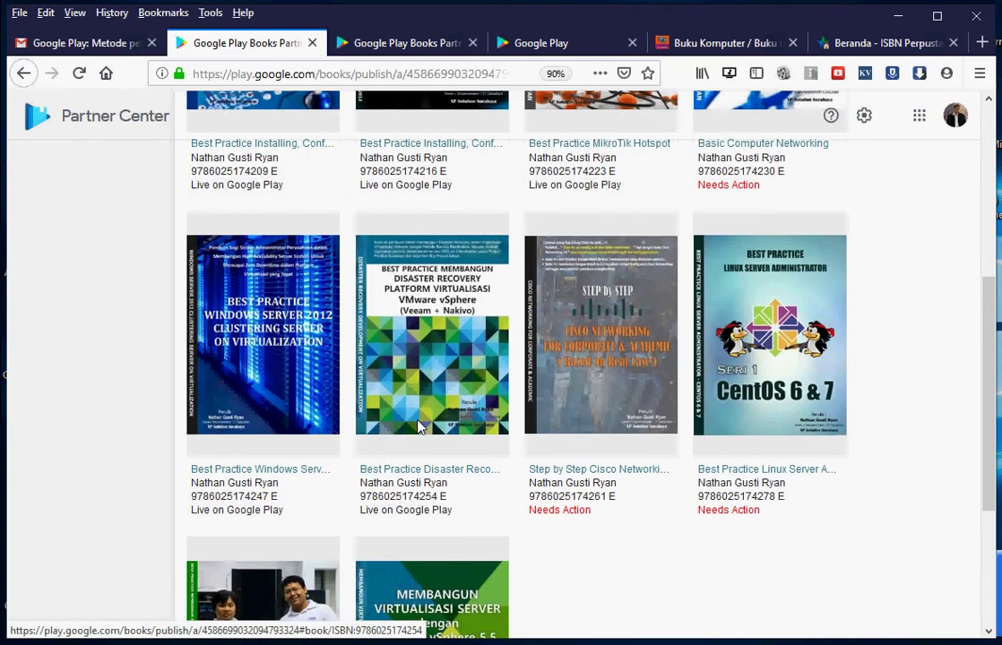
pyautogui.scroll(-5, 420, 428)
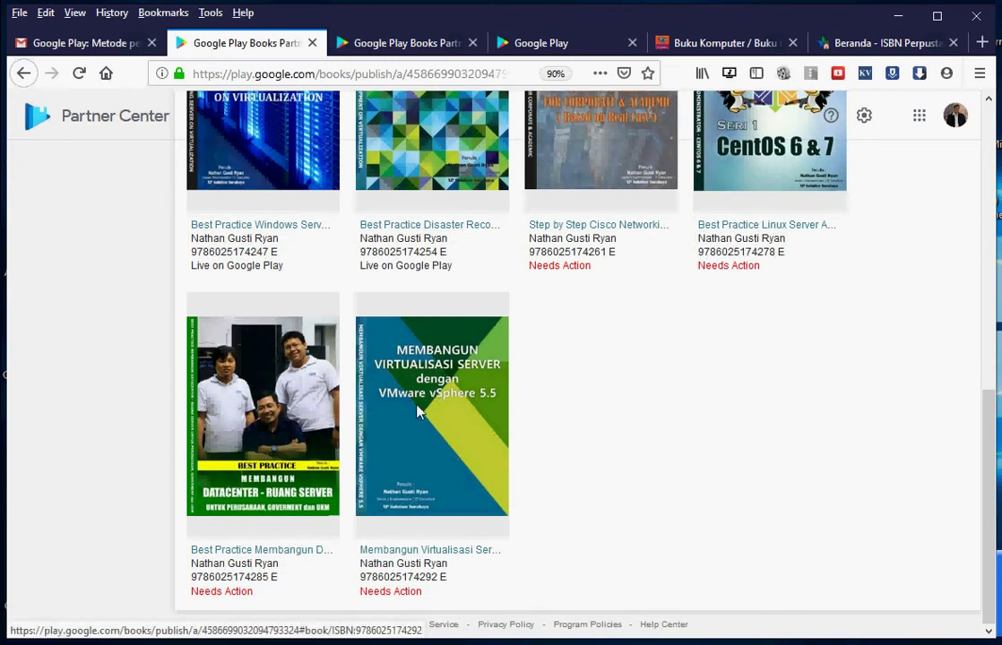
pyautogui.scroll(4, 434, 373)
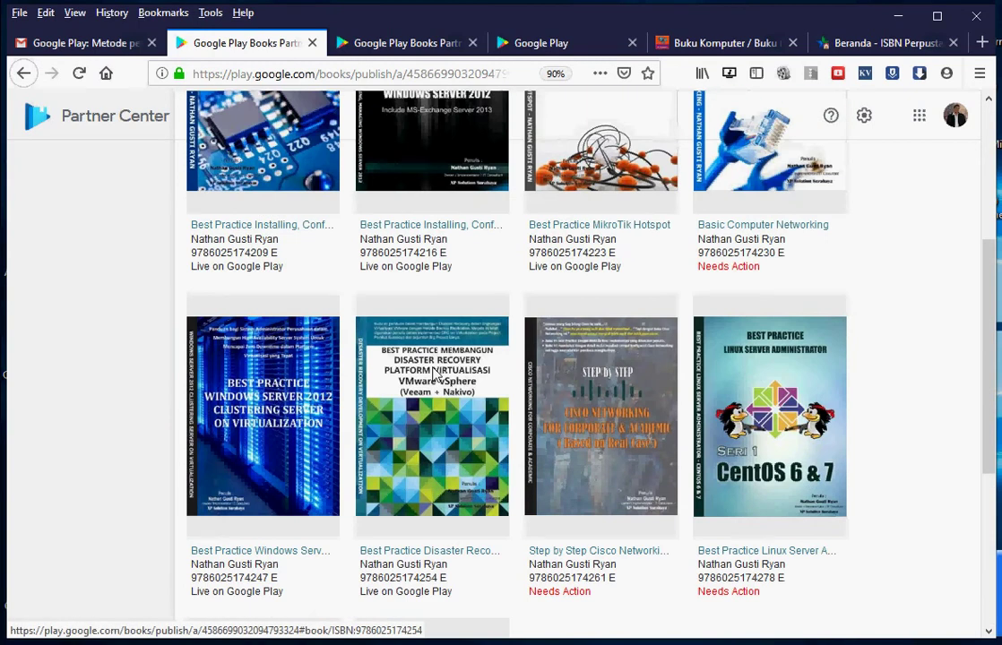
pyautogui.scroll(-1, 437, 375)
pyautogui.scroll(2, 436, 374)
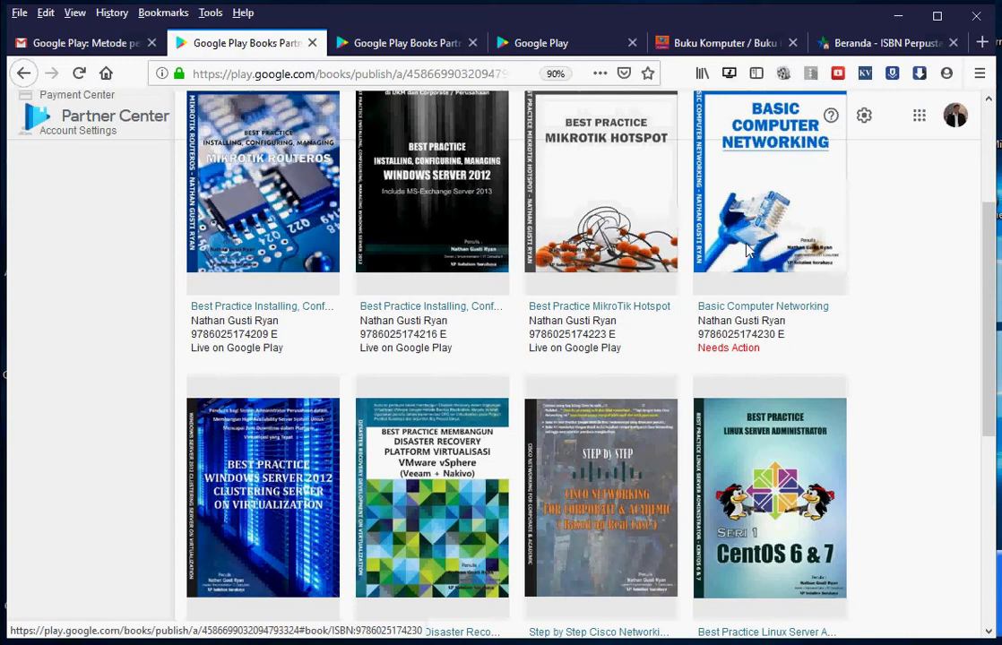
pyautogui.scroll(1, 747, 249)
pyautogui.scroll(-1, 700, 277)
pyautogui.scroll(-1, 353, 365)
pyautogui.scroll(2, 282, 358)
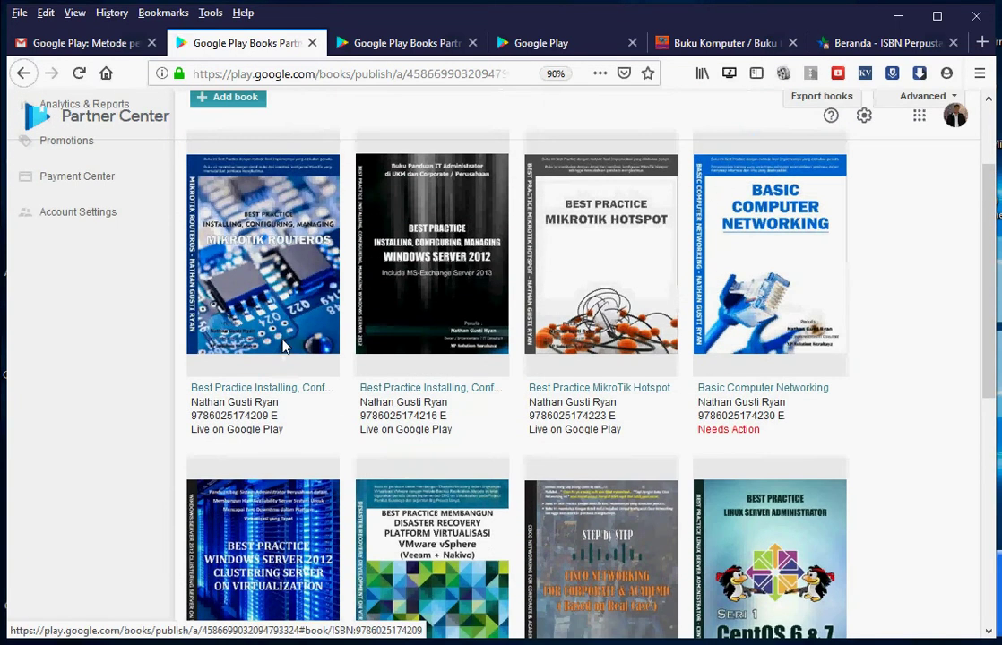
pyautogui.scroll(1, 283, 347)
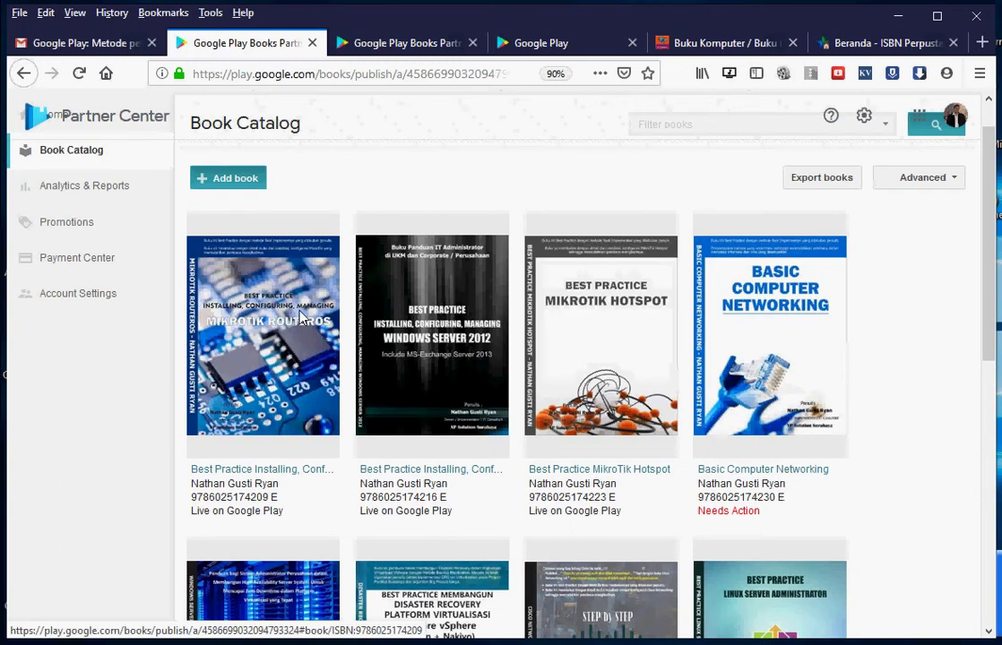
pyautogui.scroll(-1, 301, 319)
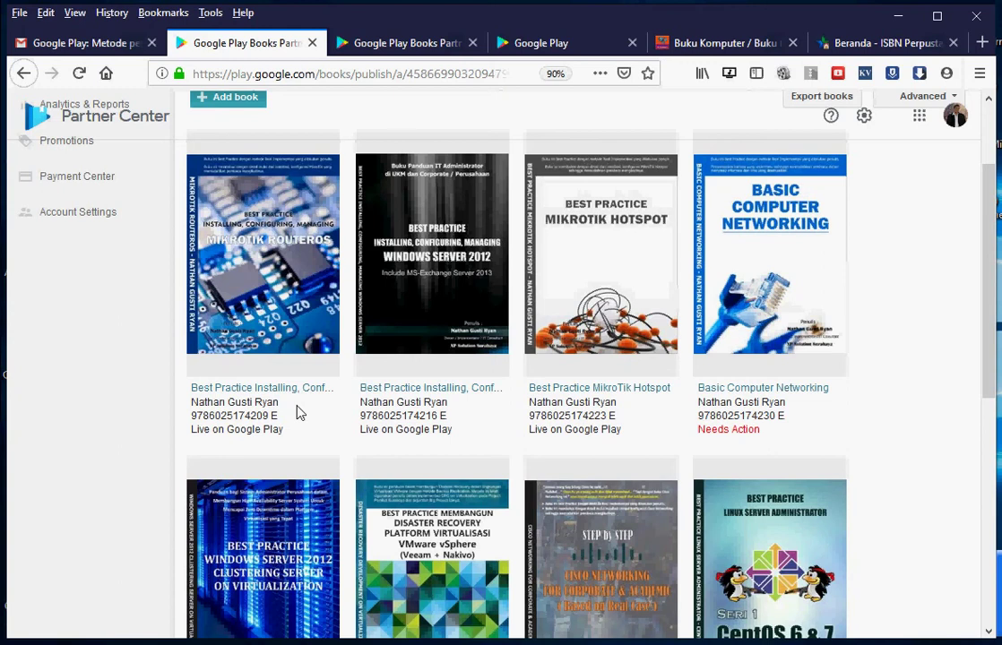
pyautogui.scroll(-2, 298, 412)
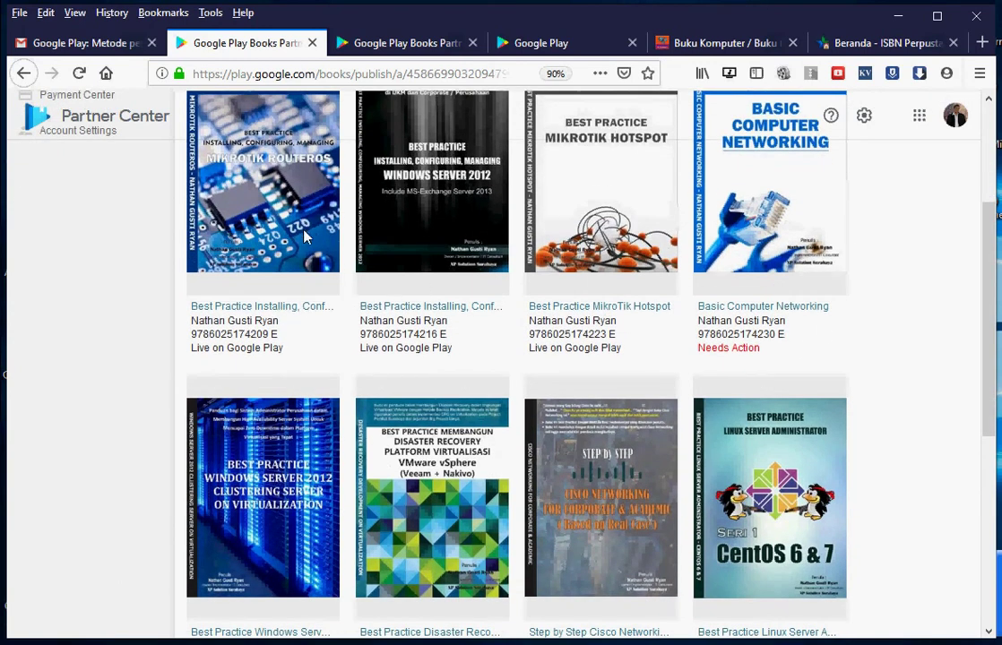
pyautogui.scroll(-2, 274, 278)
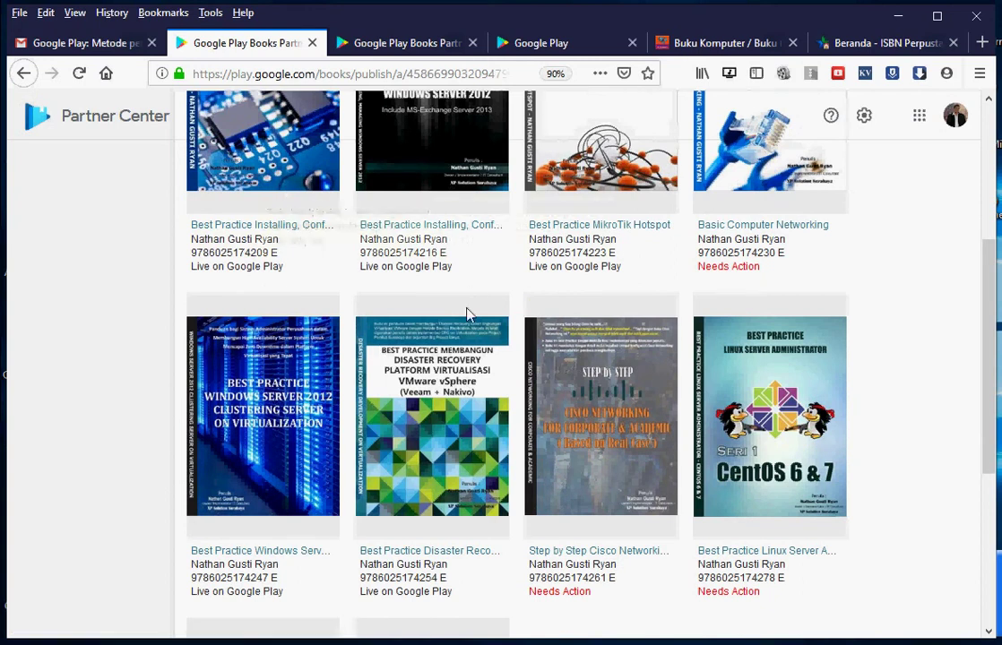
pyautogui.scroll(-2, 465, 316)
pyautogui.scroll(-1, 821, 171)
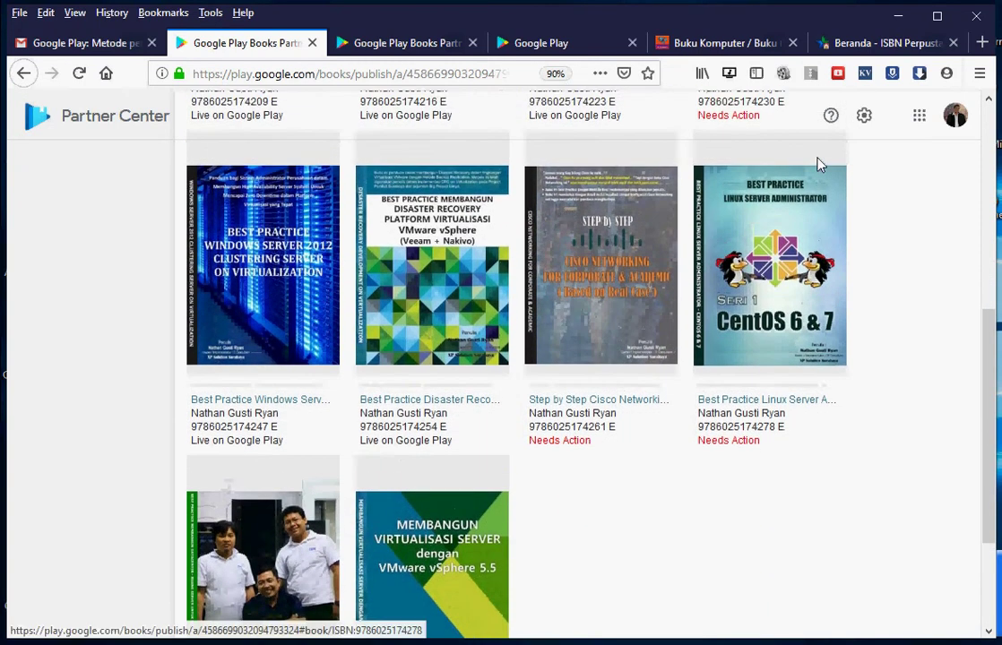
pyautogui.scroll(1, 741, 182)
pyautogui.scroll(-2, 679, 332)
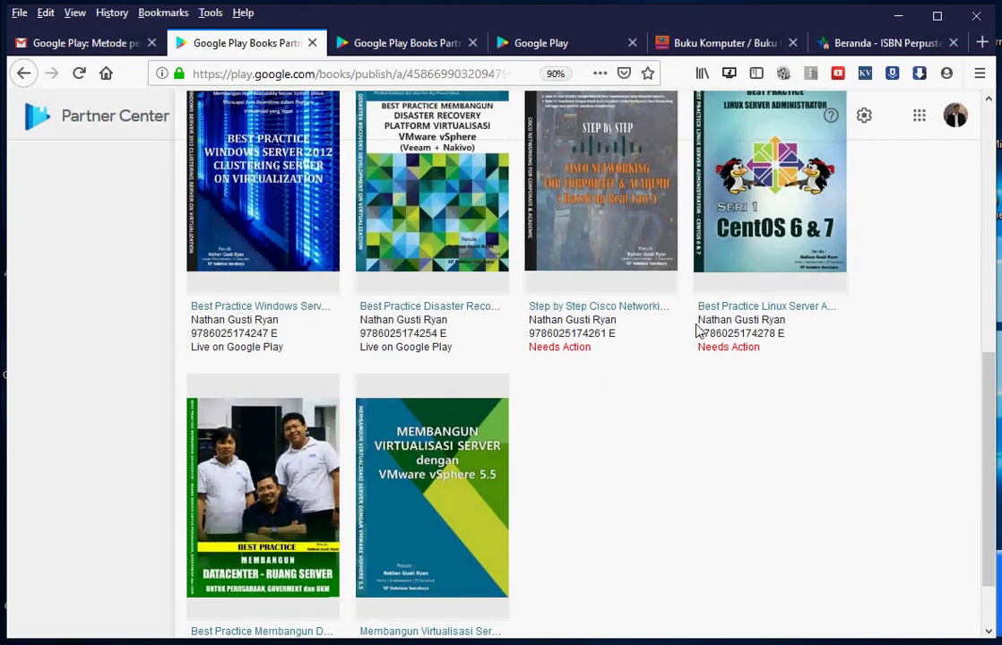
pyautogui.scroll(-1, 630, 433)
pyautogui.scroll(-1, 421, 540)
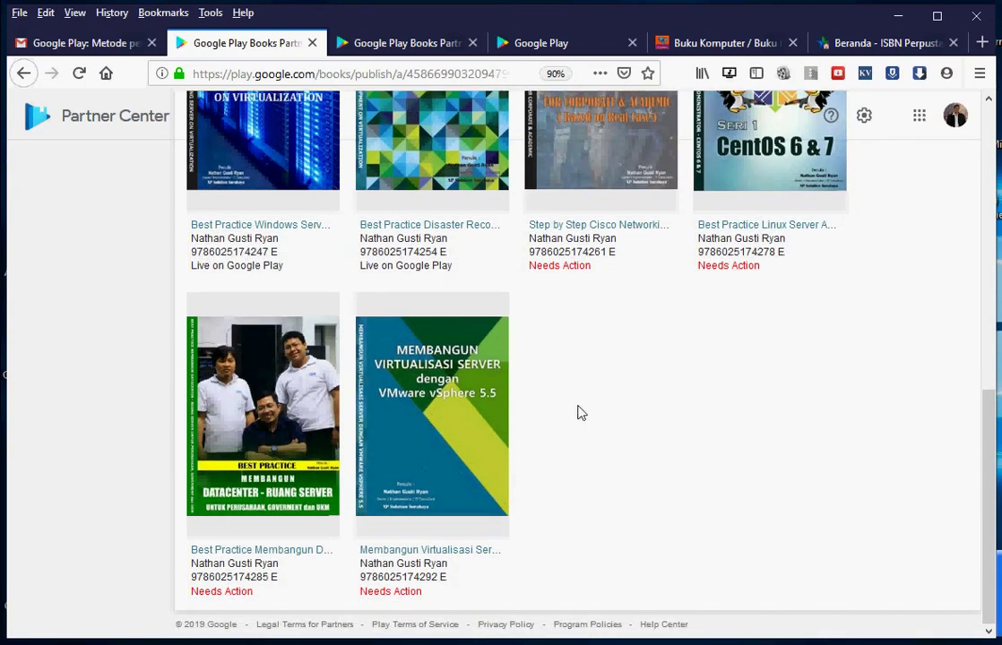
pyautogui.scroll(4, 582, 410)
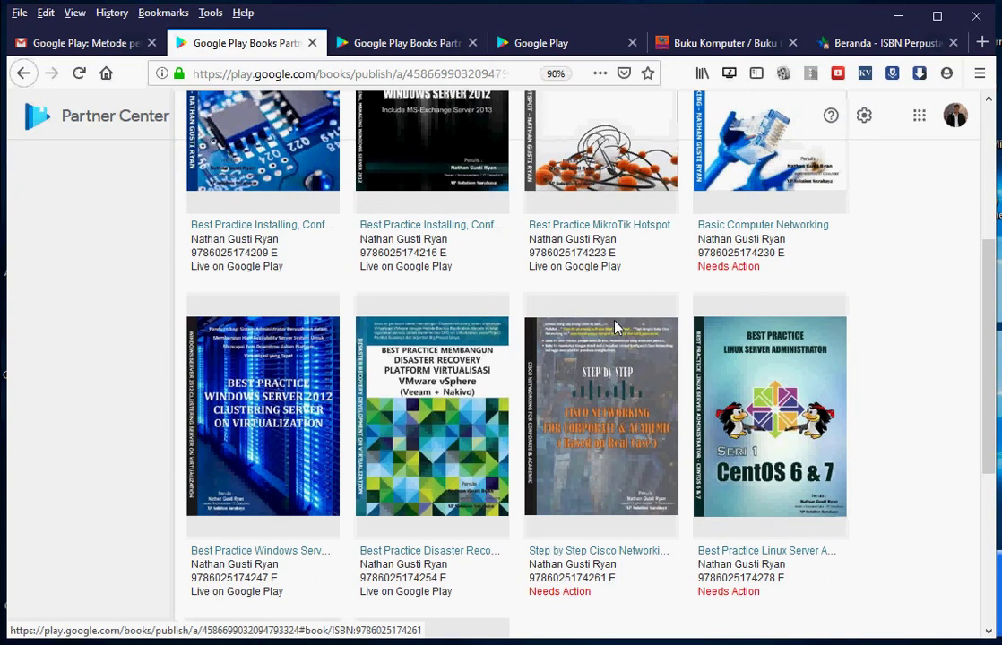
pyautogui.scroll(-1, 616, 329)
pyautogui.scroll(1, 616, 329)
pyautogui.scroll(-1, 628, 251)
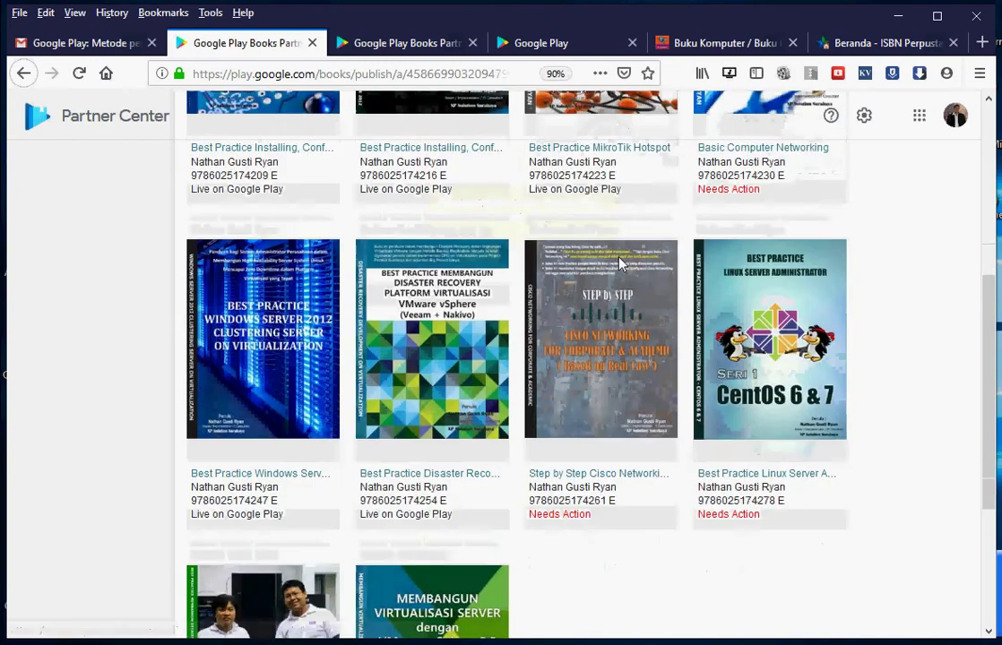